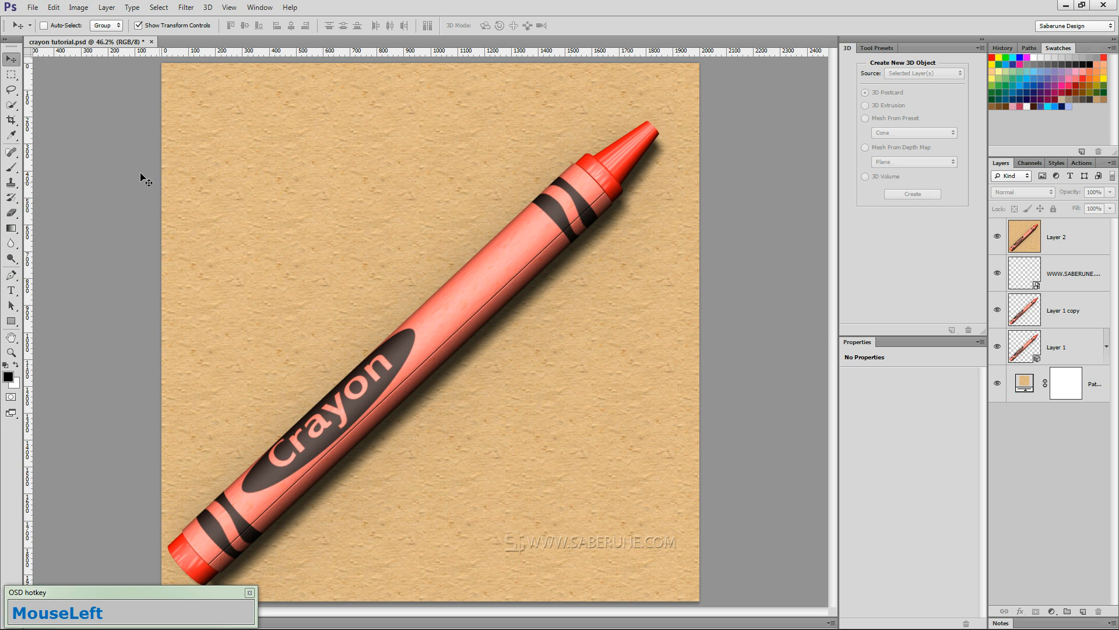
# Step: Create a new 2000 x 2000 pixel RGB document at 100 pixels/inch with a transparent background
pyautogui.click(33, 7)
pyautogui.click(36, 20)
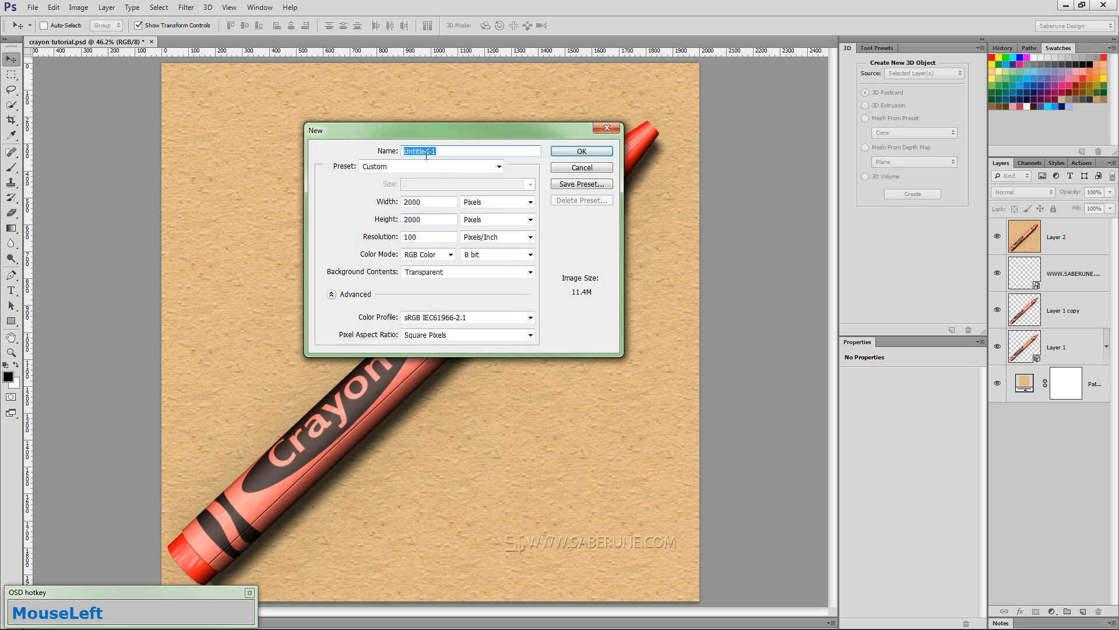
pyautogui.click(609, 151)
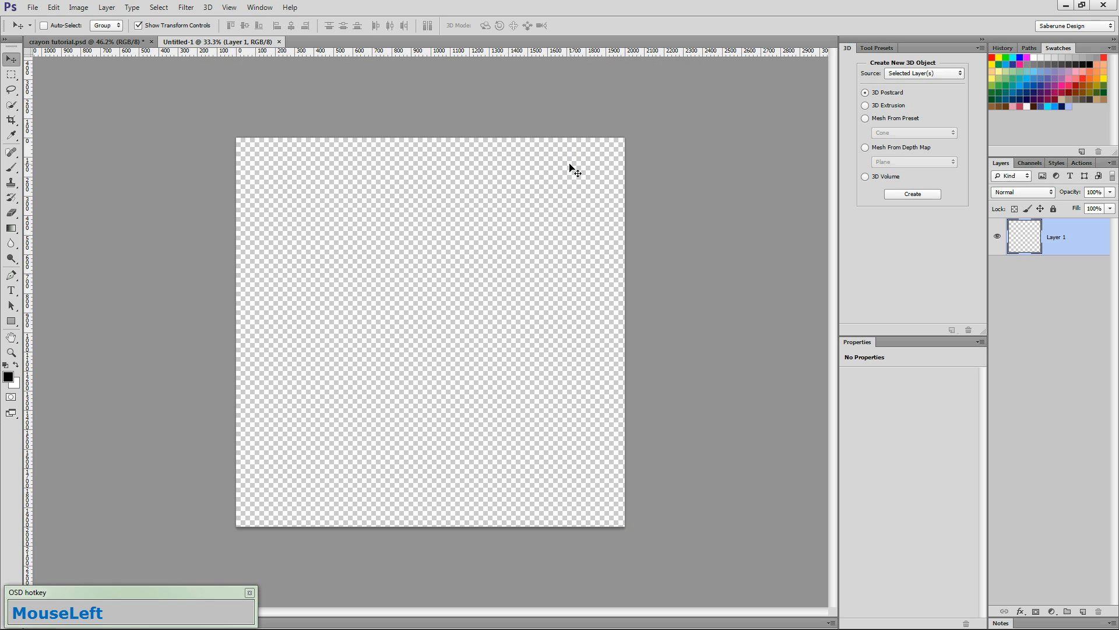
pyautogui.hotkey('ctrl', '0')
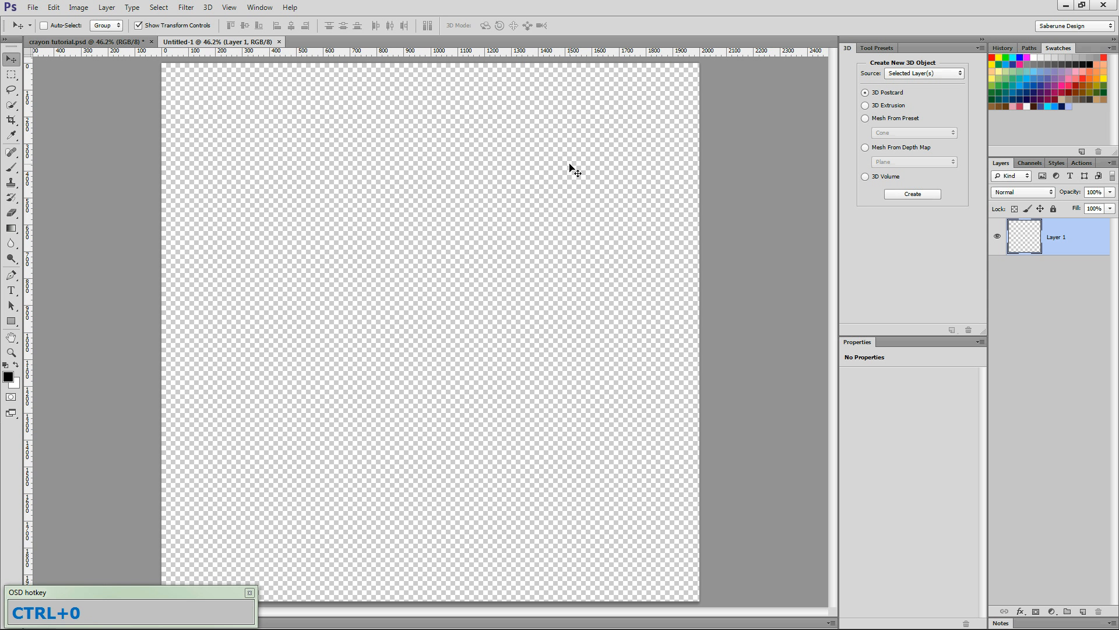
# Step: Fill Layer 1 with 50% Gray in Normal mode at 100% opacity
pyautogui.click(623, 203)
pyautogui.hotkey('shift', 'BackSpace')
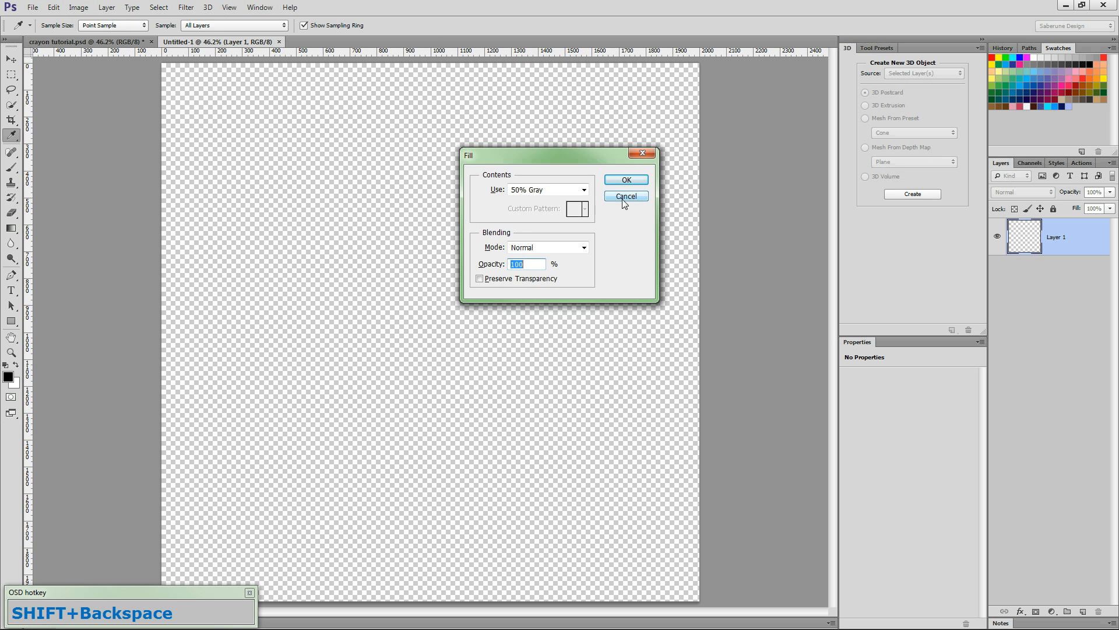
pyautogui.moveTo(563, 190); pyautogui.dragTo(568, 286)
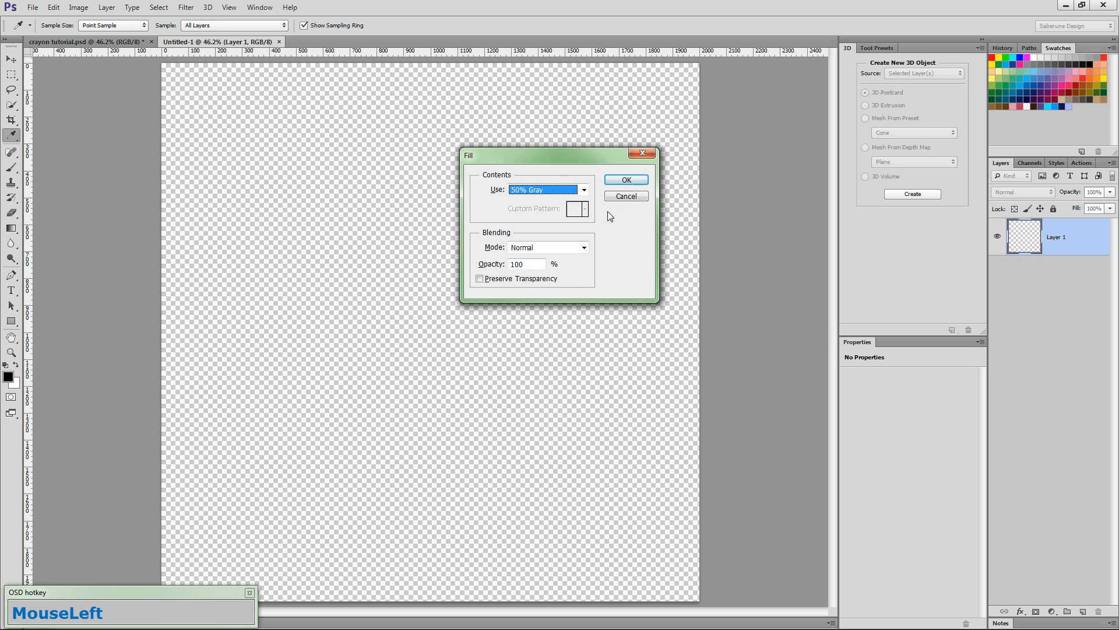
pyautogui.click(621, 181)
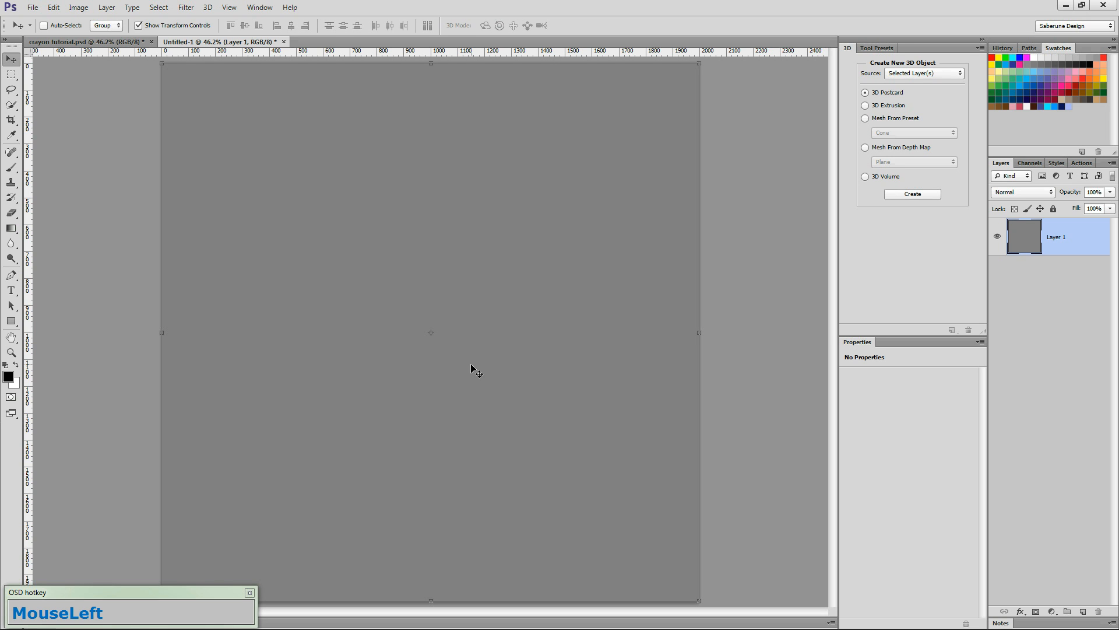
# Step: Keep the rulers shown and set their units to pixels
pyautogui.press('ctrl')
pyautogui.hotkey('ctrl', 'r')
pyautogui.hotkey('ctrl', 'r')
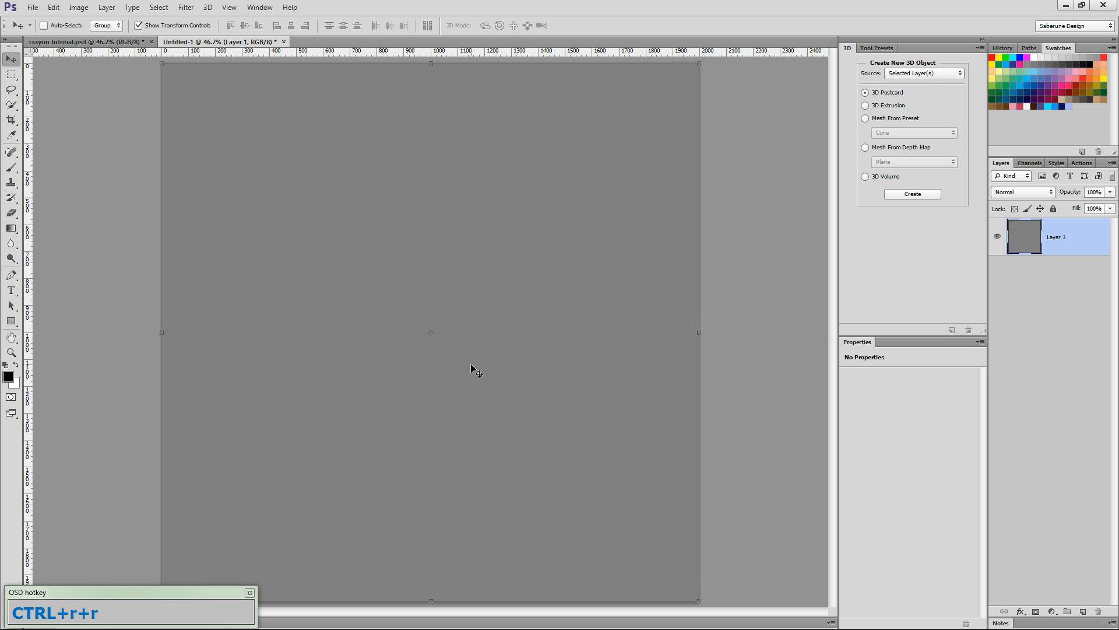
pyautogui.rightClick(504, 56)
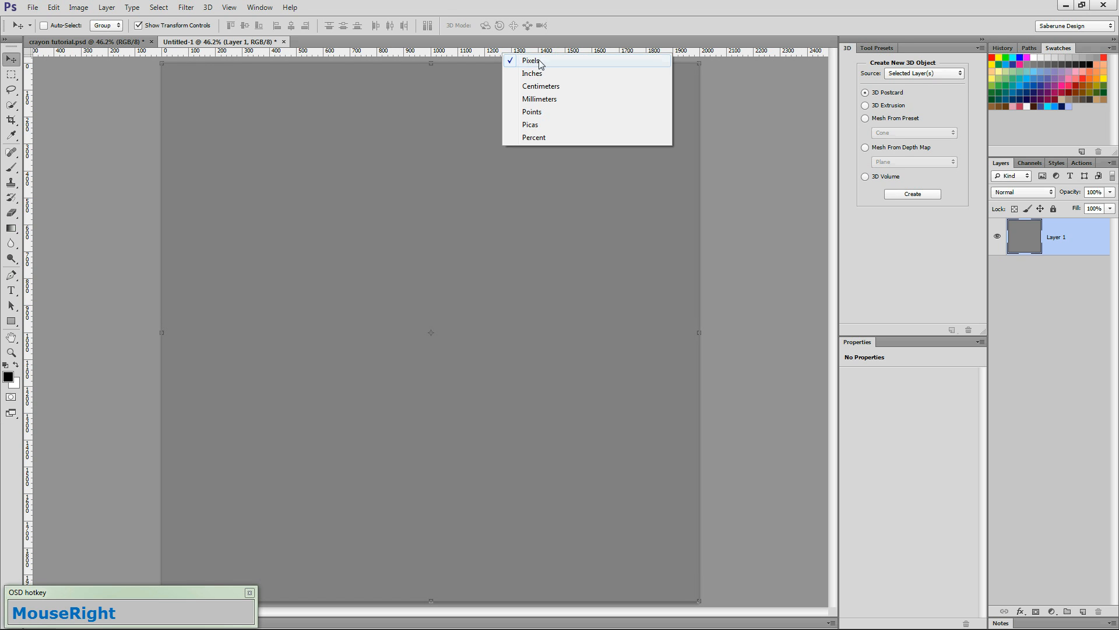
pyautogui.click(540, 62)
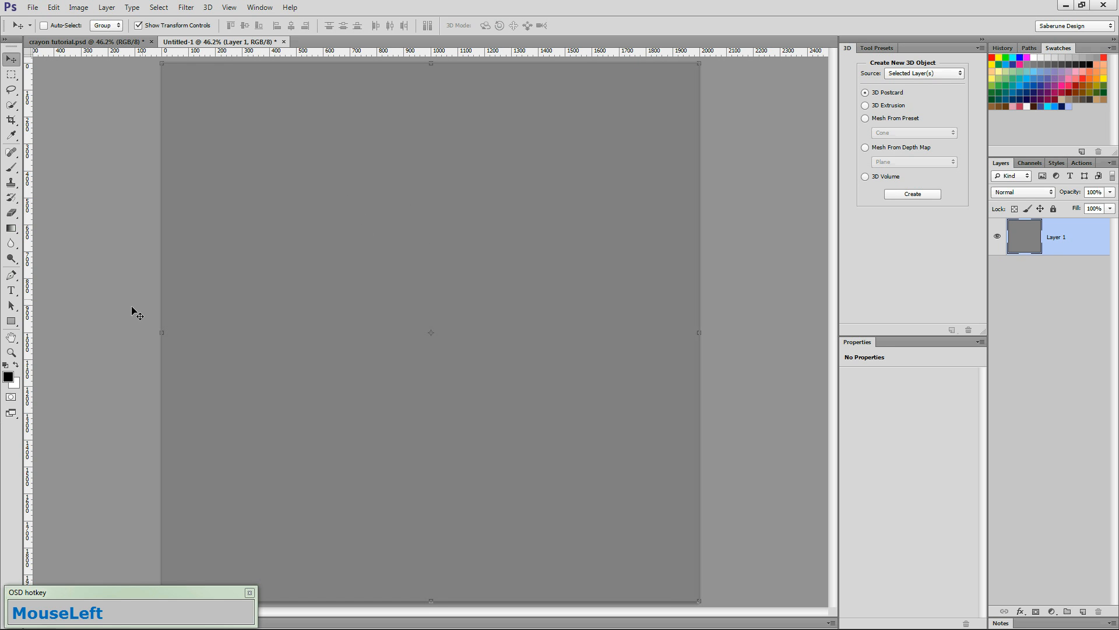
# Step: Add vertical guides at the canvas's horizontal centre (1000 px) and at 973 px
pyautogui.moveTo(34, 216); pyautogui.dragTo(431, 174)
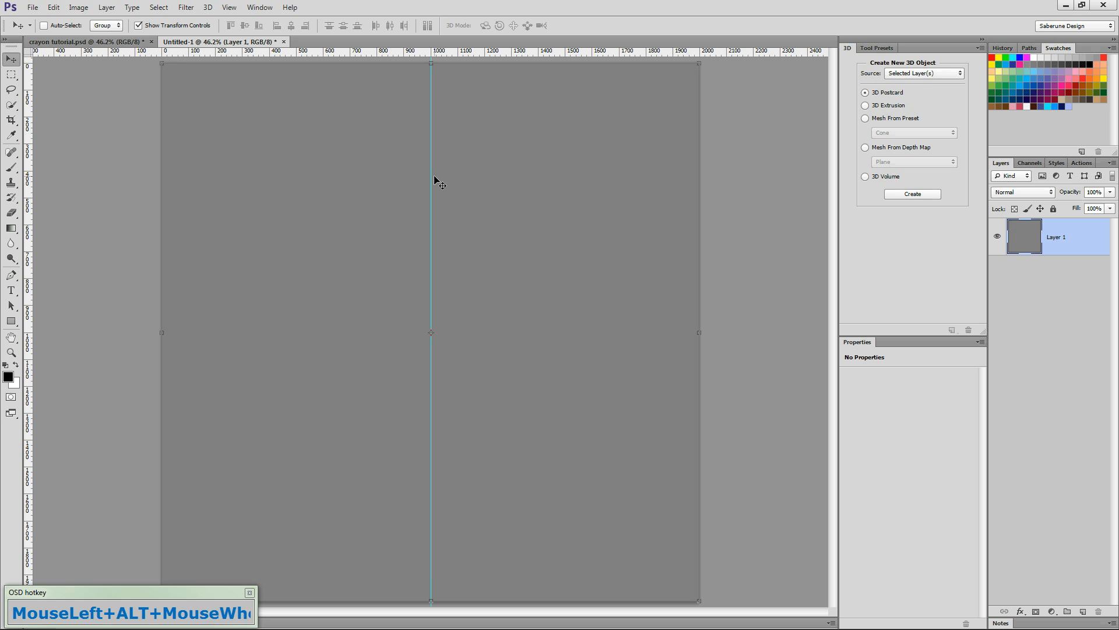
pyautogui.click(222, 7)
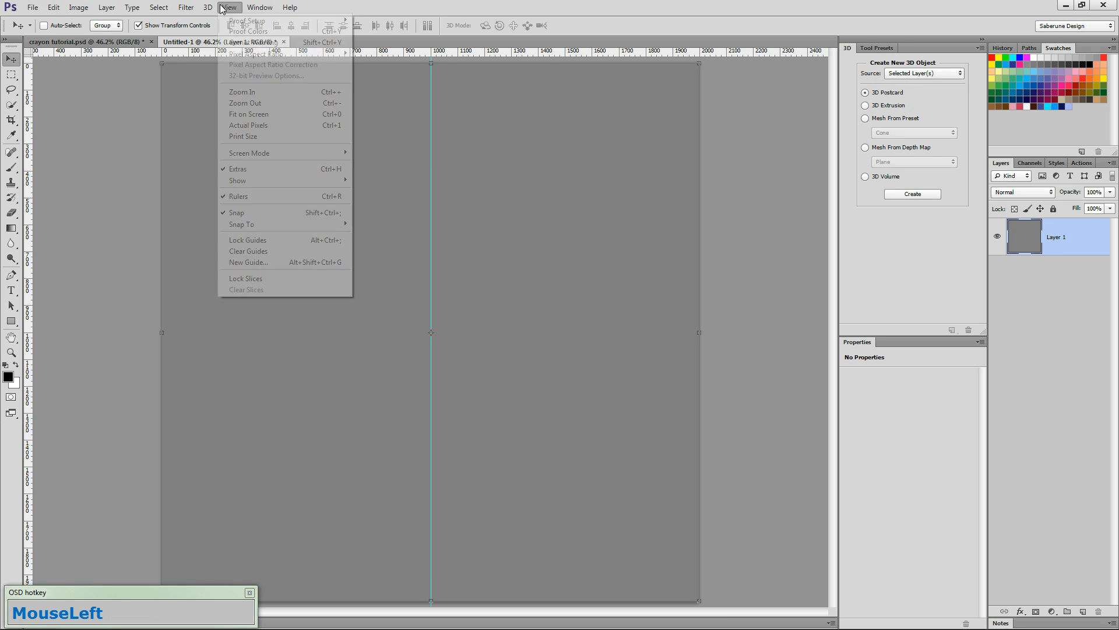
pyautogui.click(255, 264)
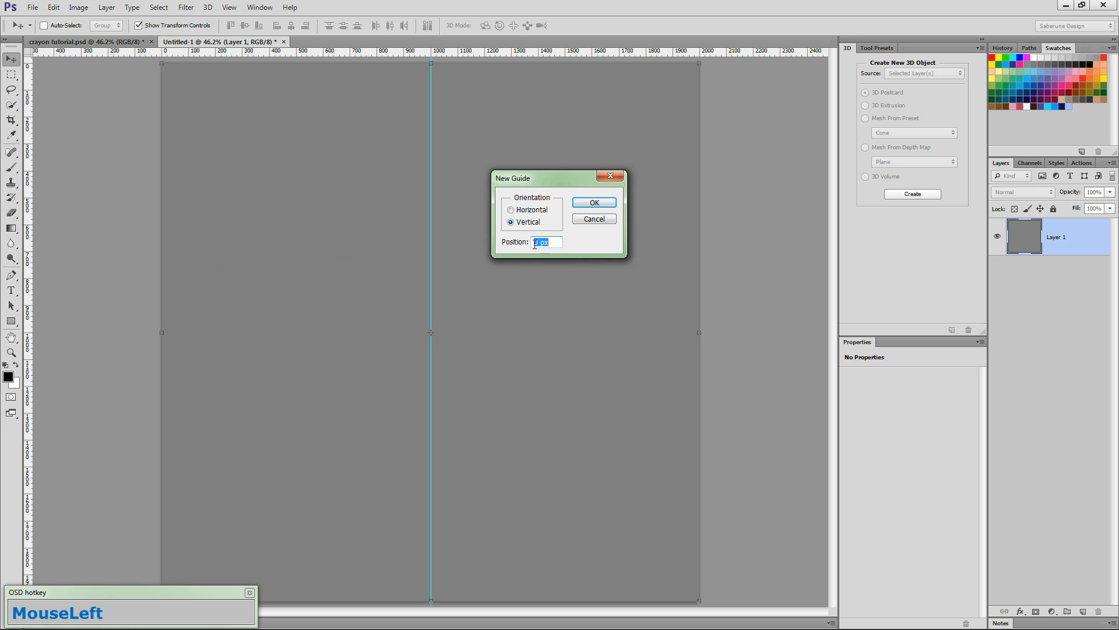
pyautogui.write('973')
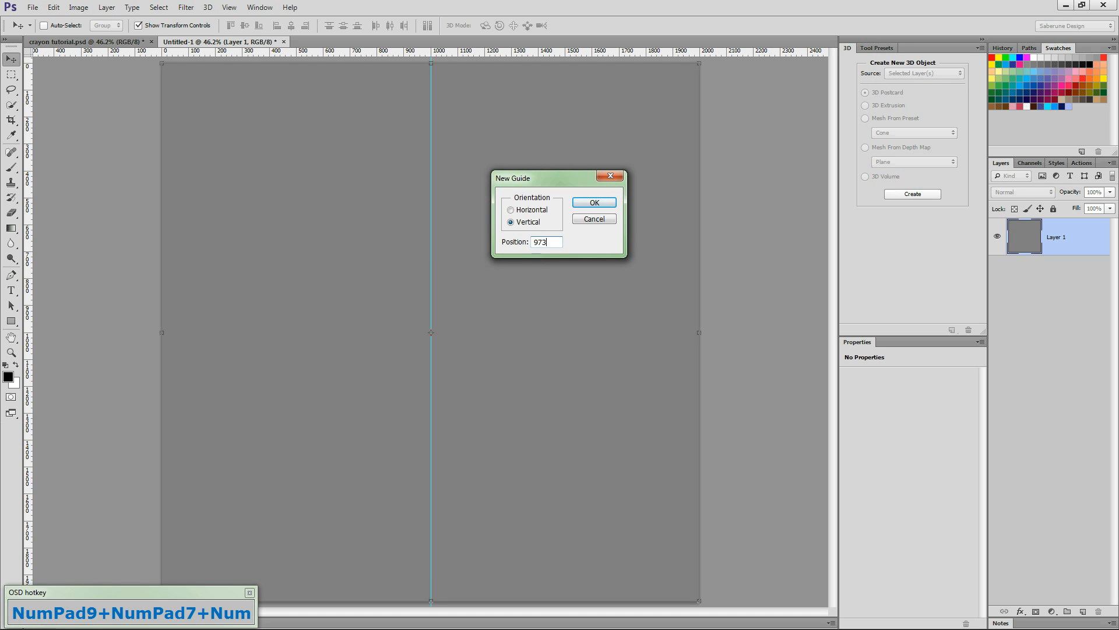
pyautogui.click(595, 204)
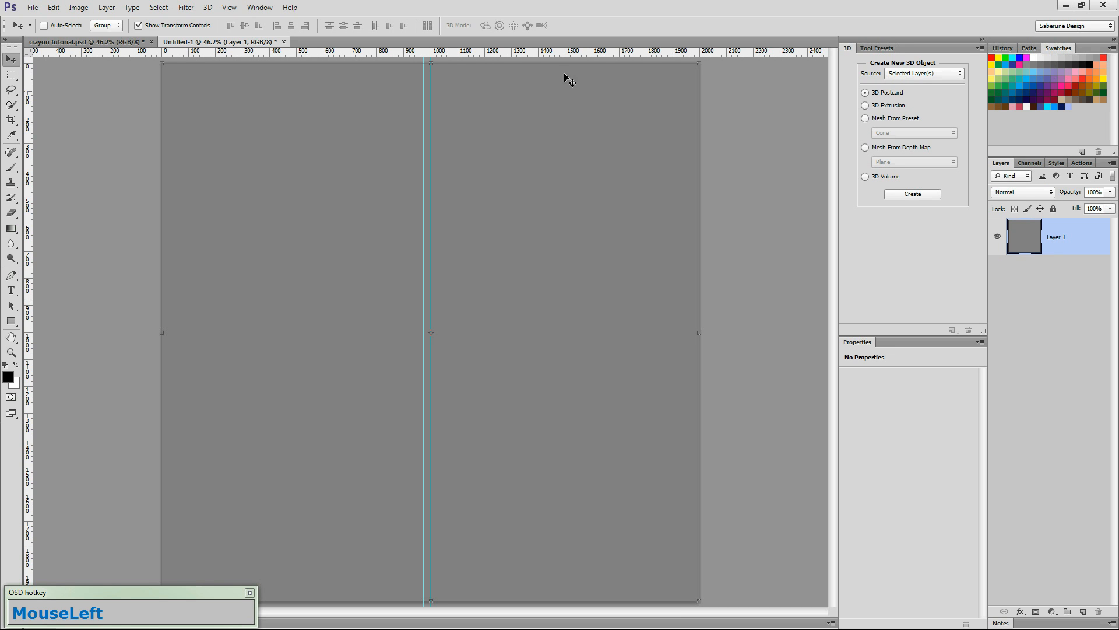
# Step: Look up the New Guide command's entry in the application menu keyboard shortcuts and accept its existing shortcut
pyautogui.click(260, 8)
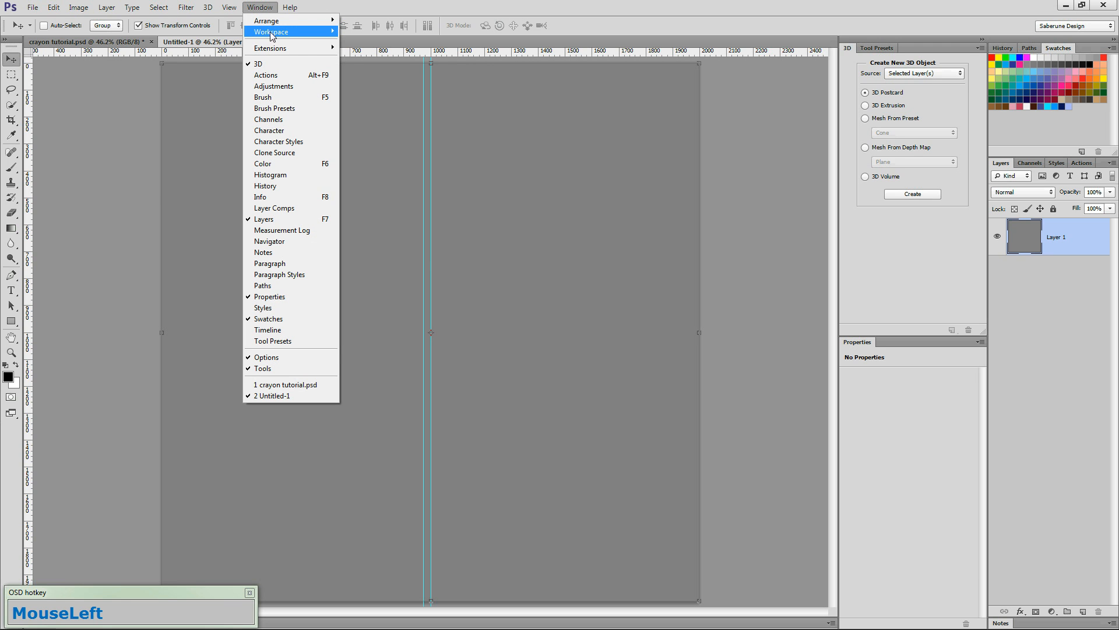
pyautogui.moveTo(271, 35)
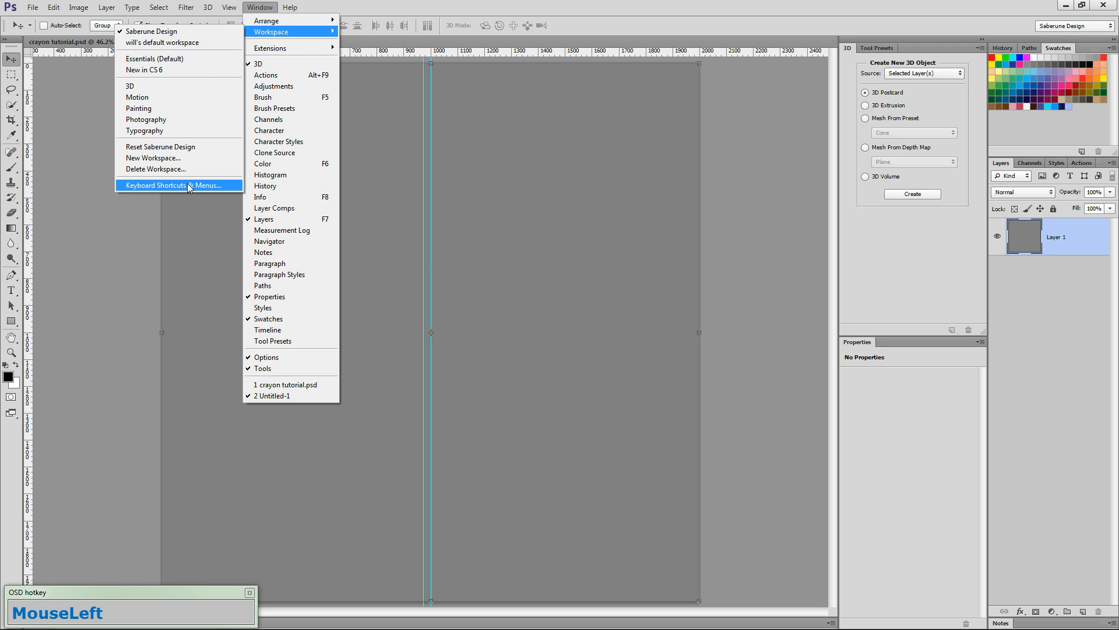
pyautogui.click(202, 185)
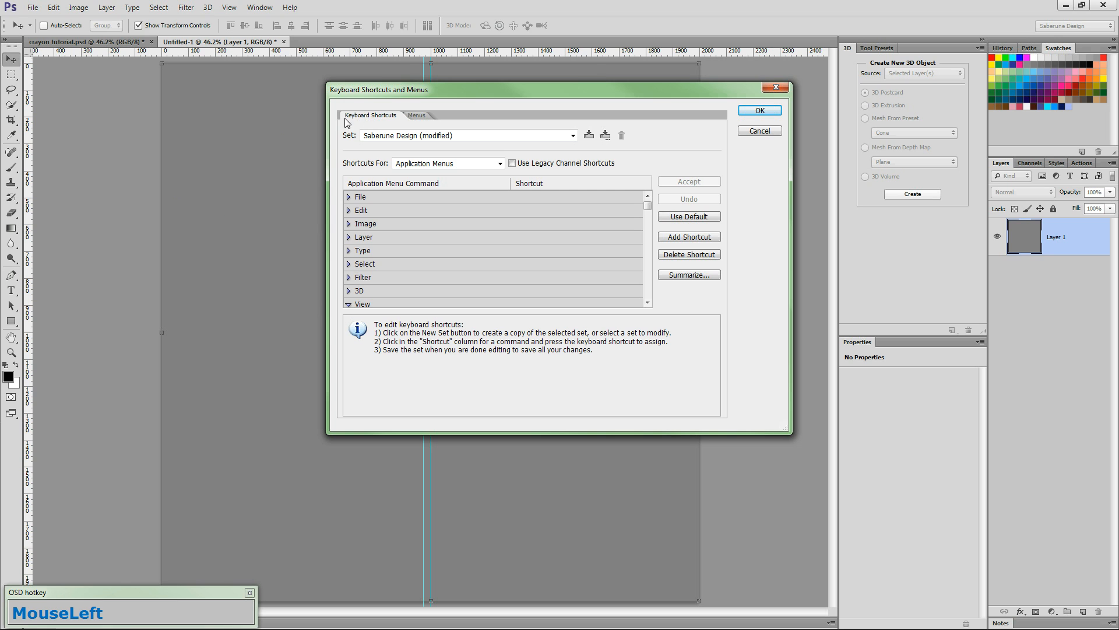
pyautogui.moveTo(647, 209); pyautogui.dragTo(647, 216)
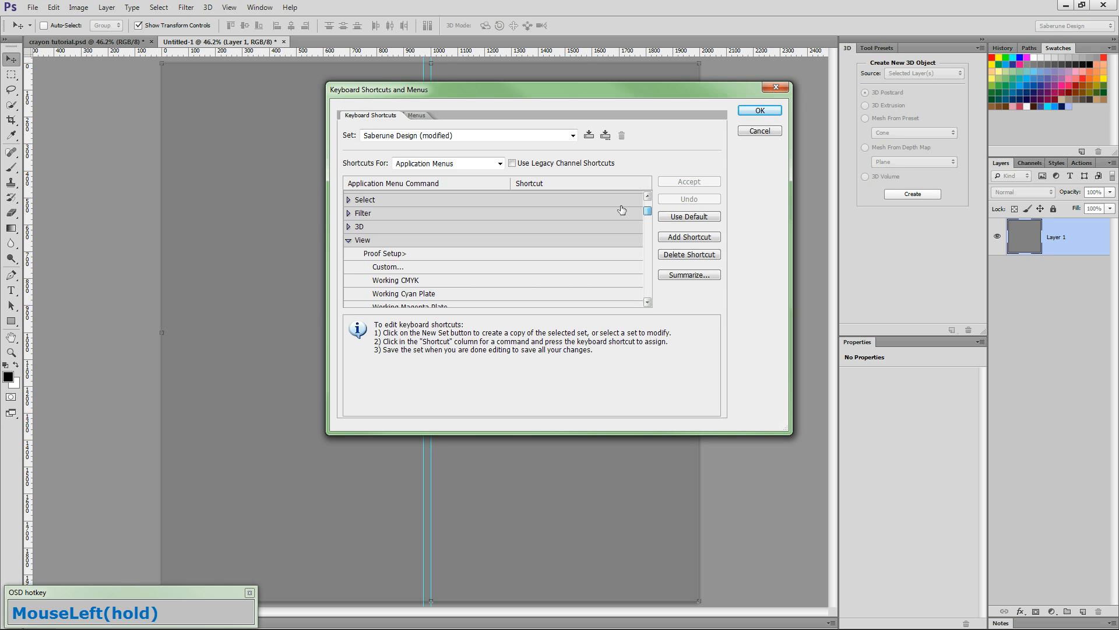
pyautogui.click(354, 244)
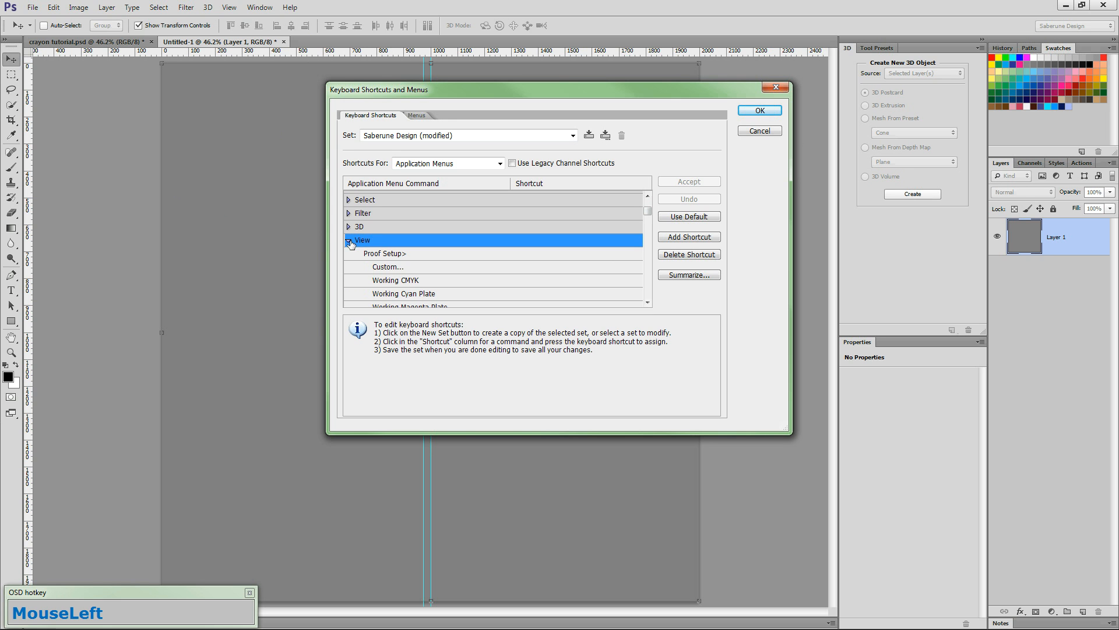
pyautogui.moveTo(648, 211); pyautogui.dragTo(654, 294)
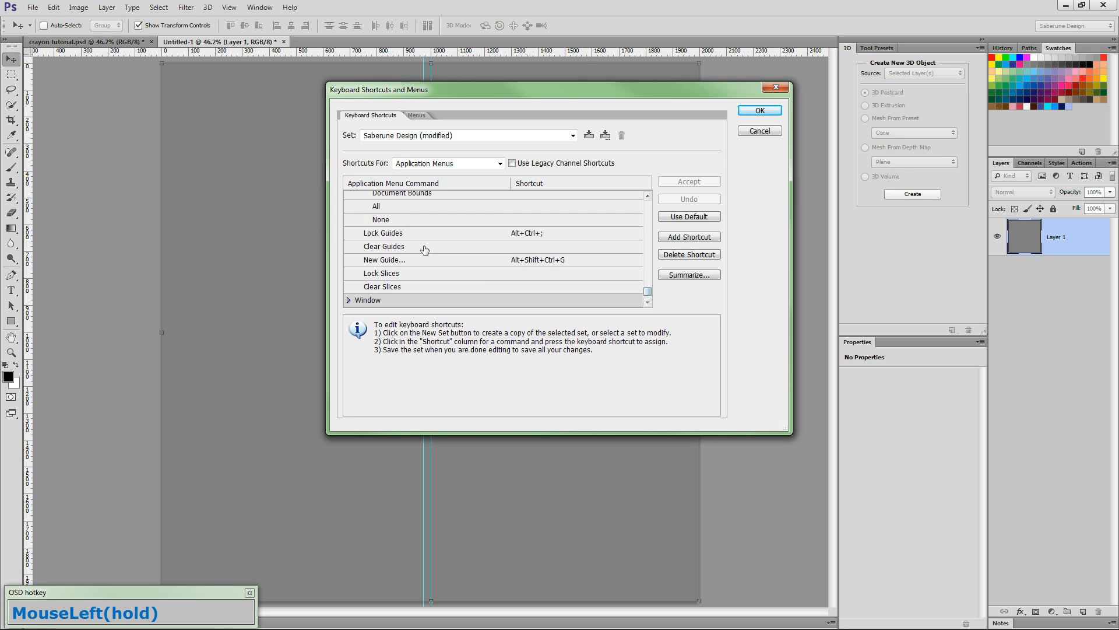
pyautogui.click(389, 261)
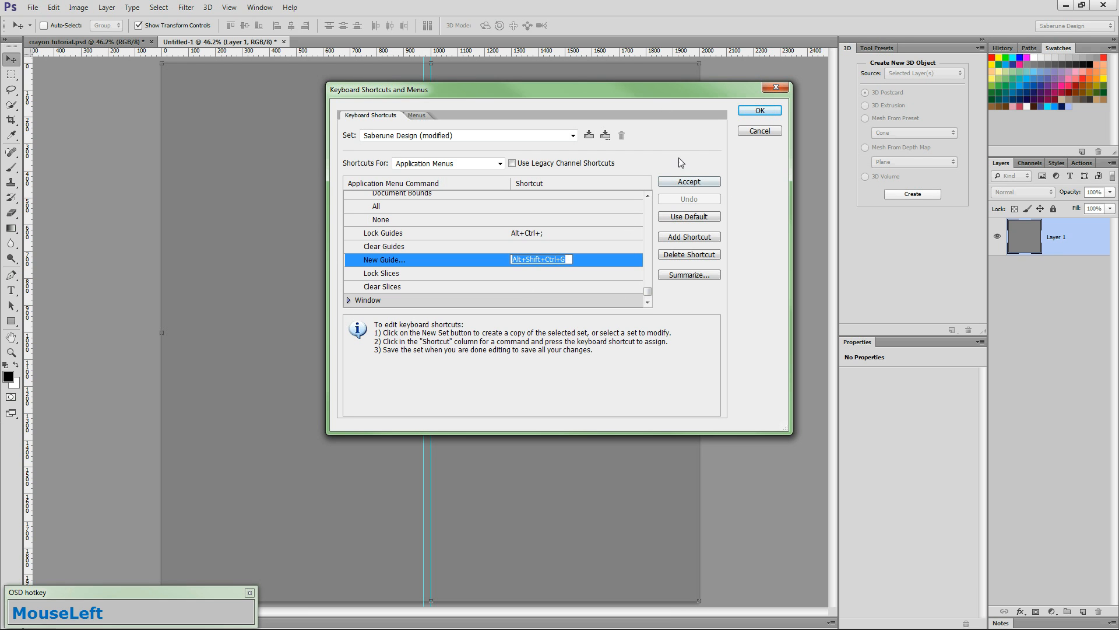
pyautogui.click(689, 185)
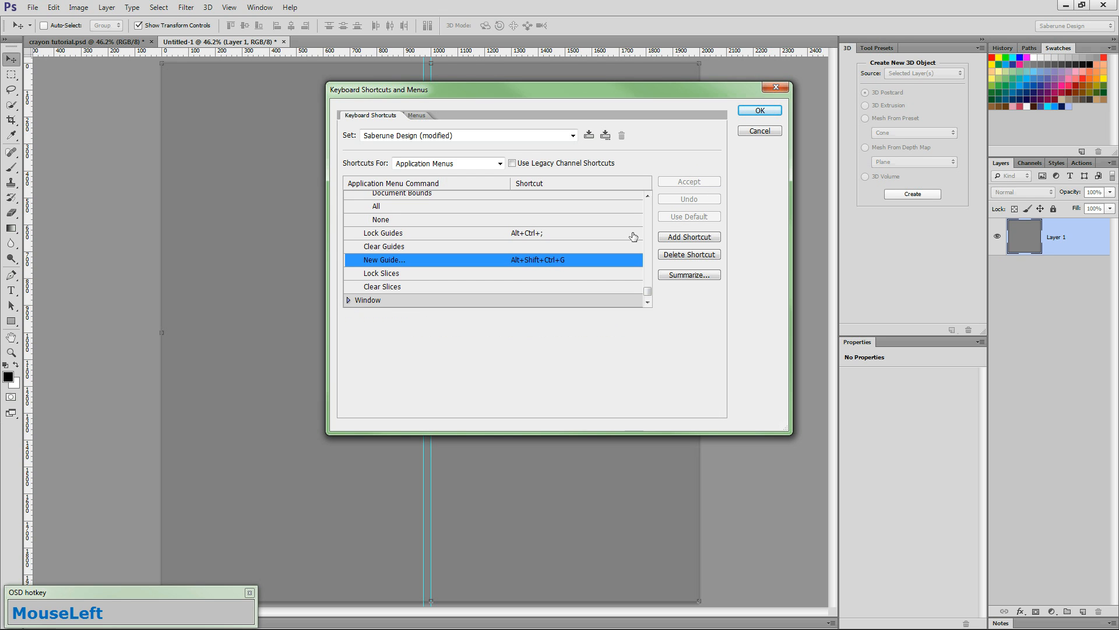
pyautogui.click(760, 111)
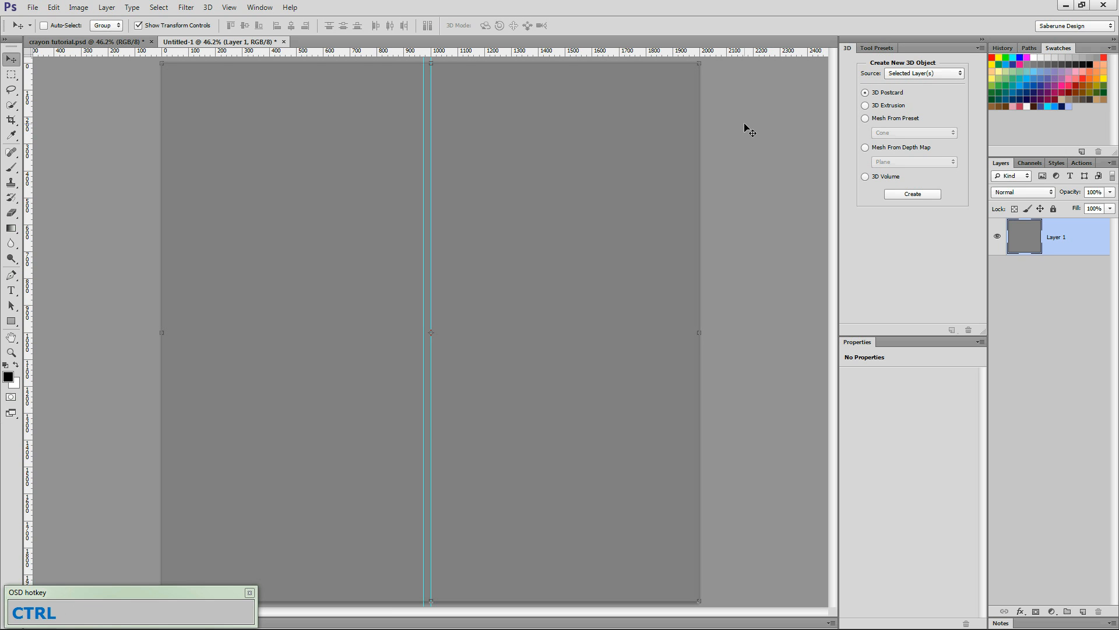
# Step: Add two more vertical guides, one at about 940 px and one at 924 px
pyautogui.hotkey('ctrl', 'shift', 'alt', 'g')
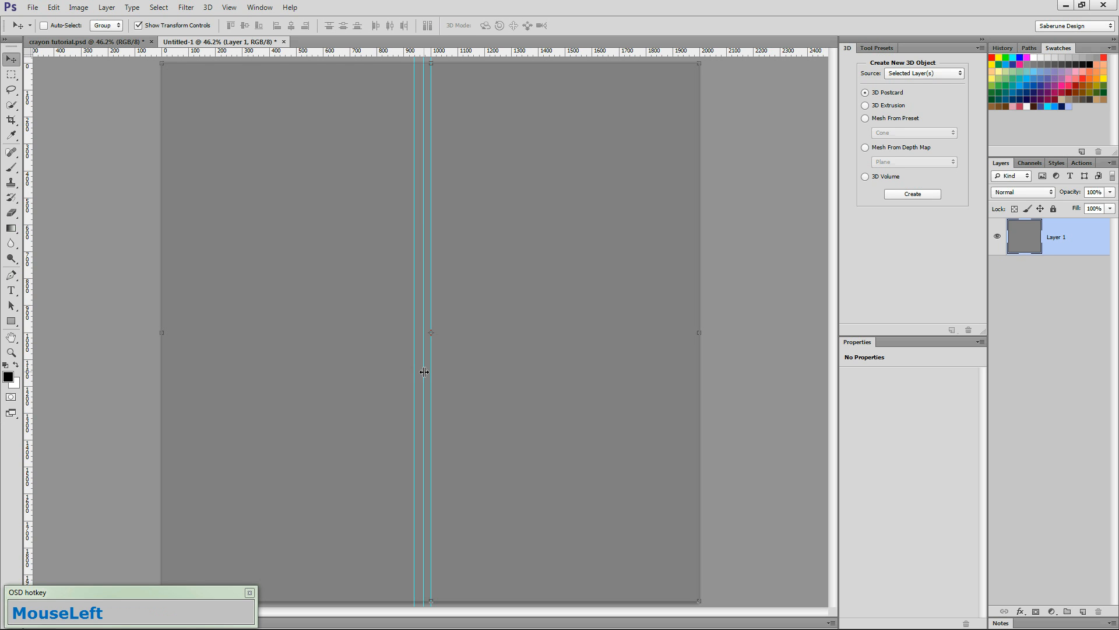
pyautogui.hotkey('ctrl', 'shift', 'alt', 'g')
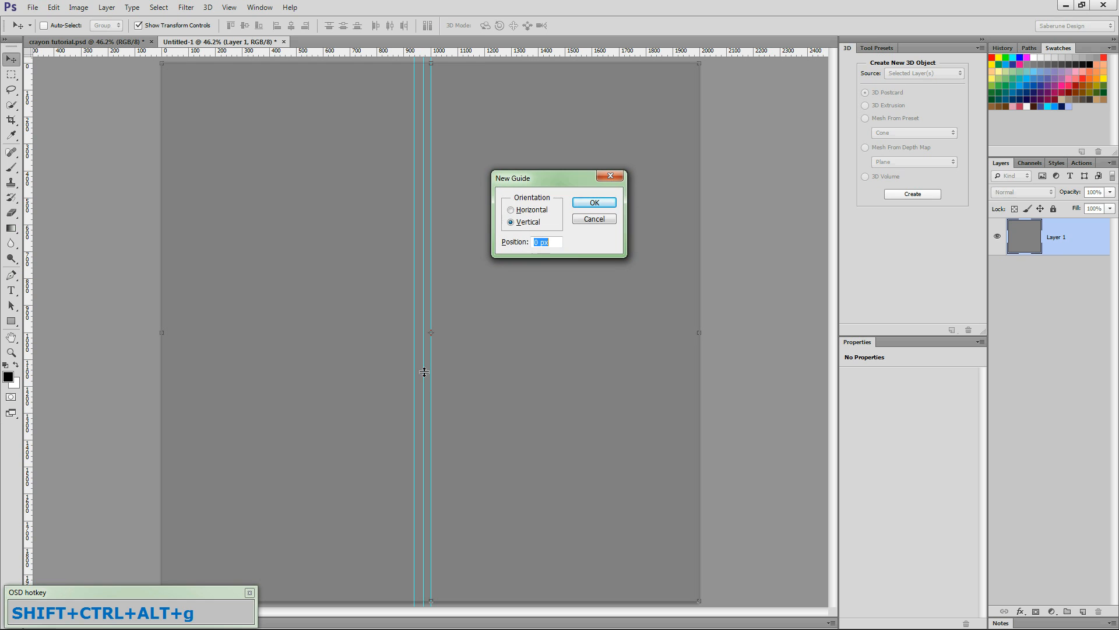
pyautogui.write('924')
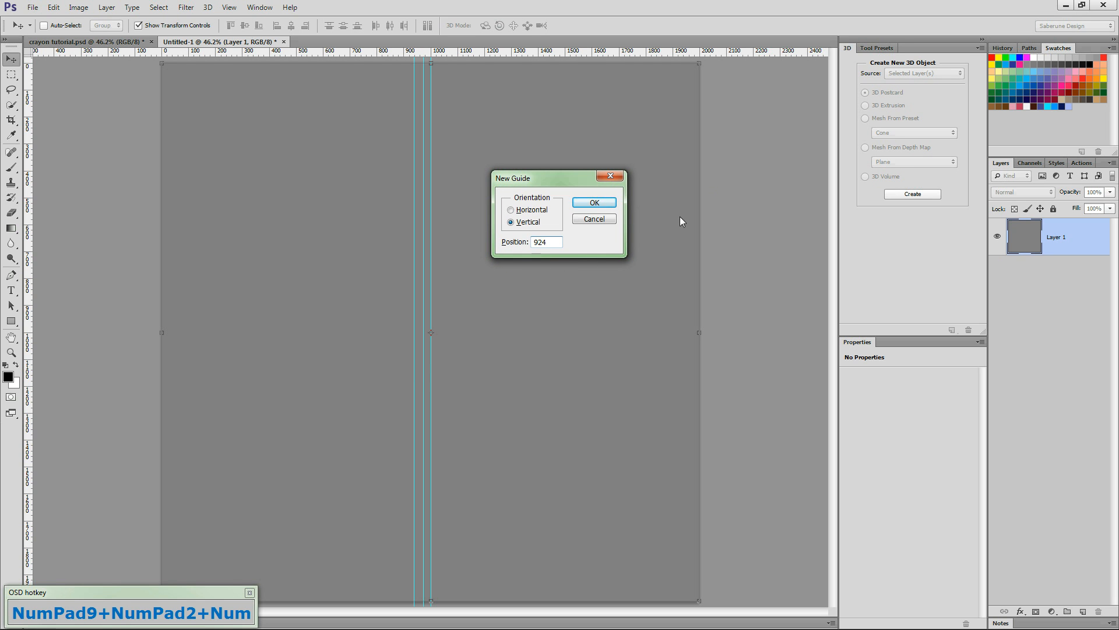
pyautogui.click(594, 204)
# Step: Add vertical guides at 919 px and 914 px
pyautogui.hotkey('ctrl', 'shift', 'alt', 'g')
pyautogui.write('919')
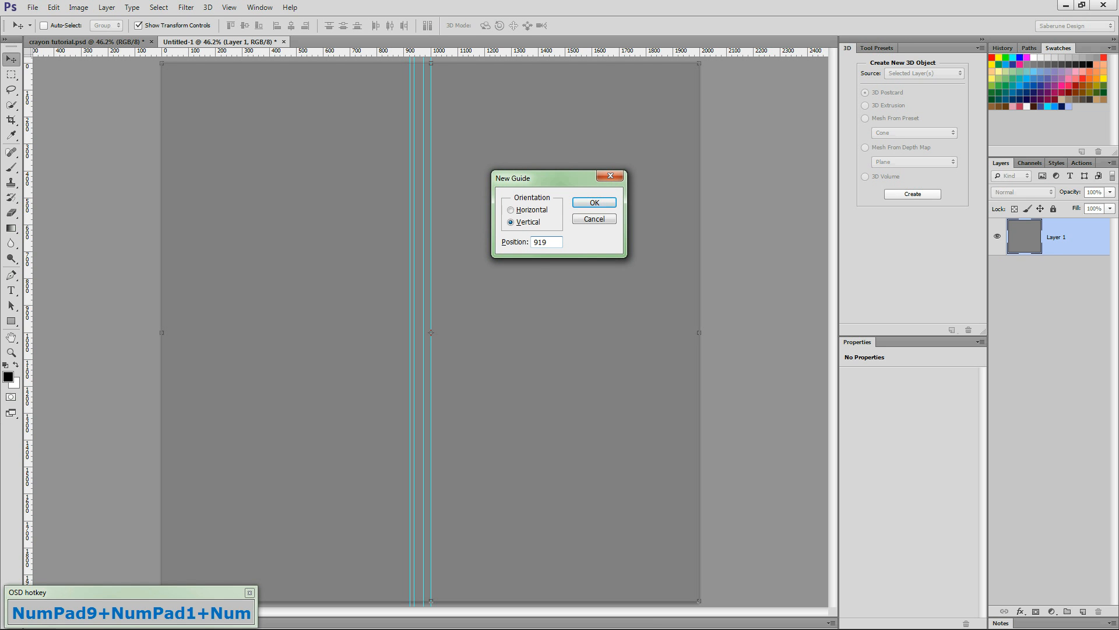
pyautogui.press('Return')
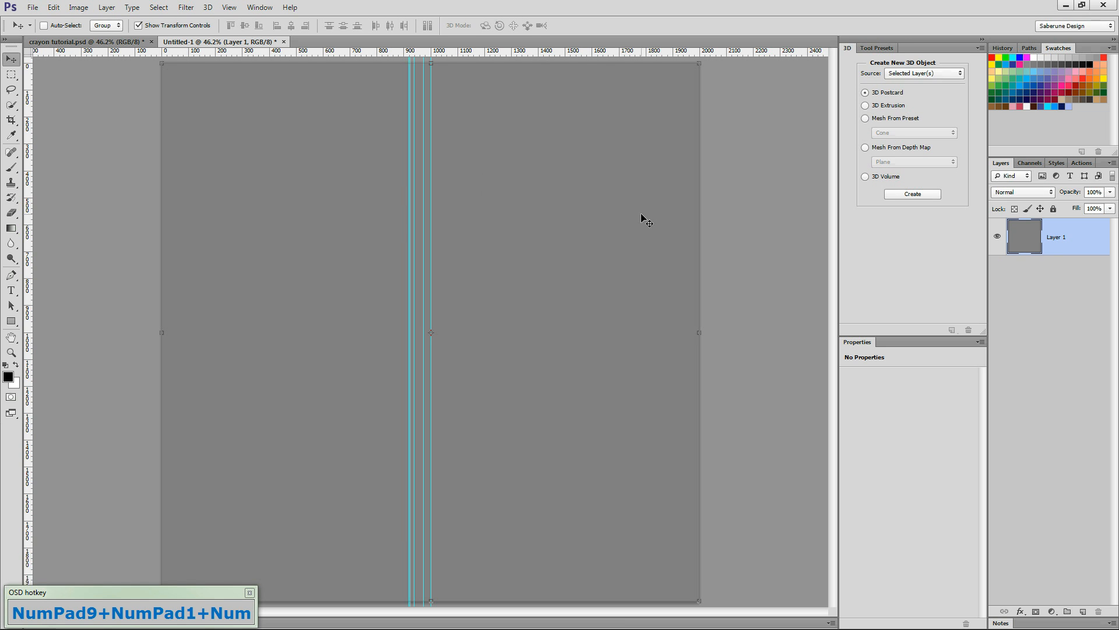
pyautogui.hotkey('ctrl', 'shift', 'alt', 'g')
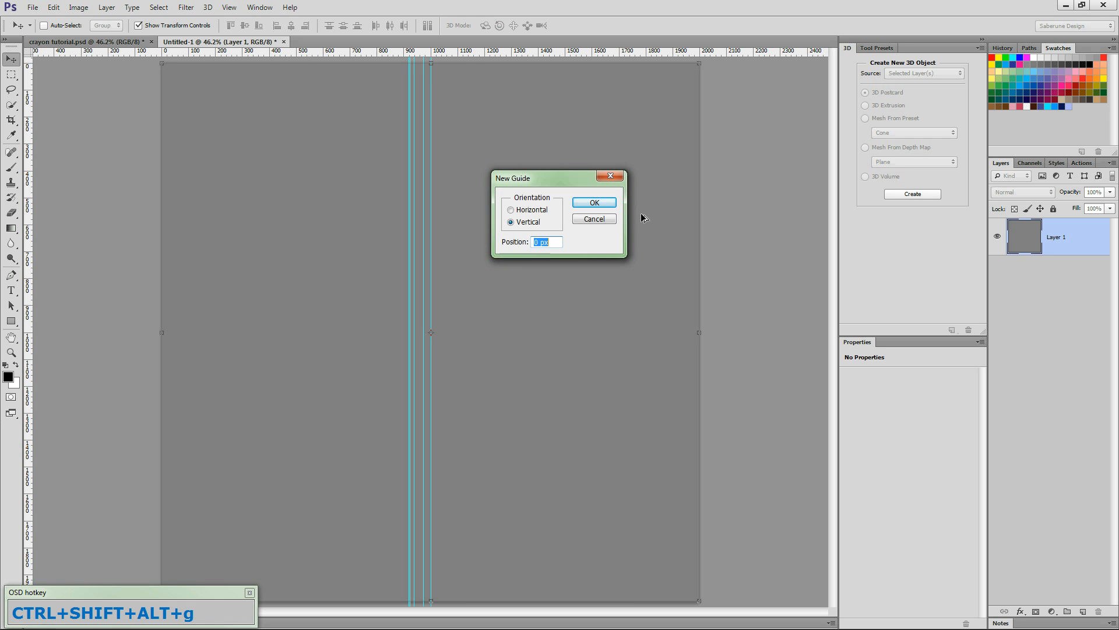
pyautogui.write('914')
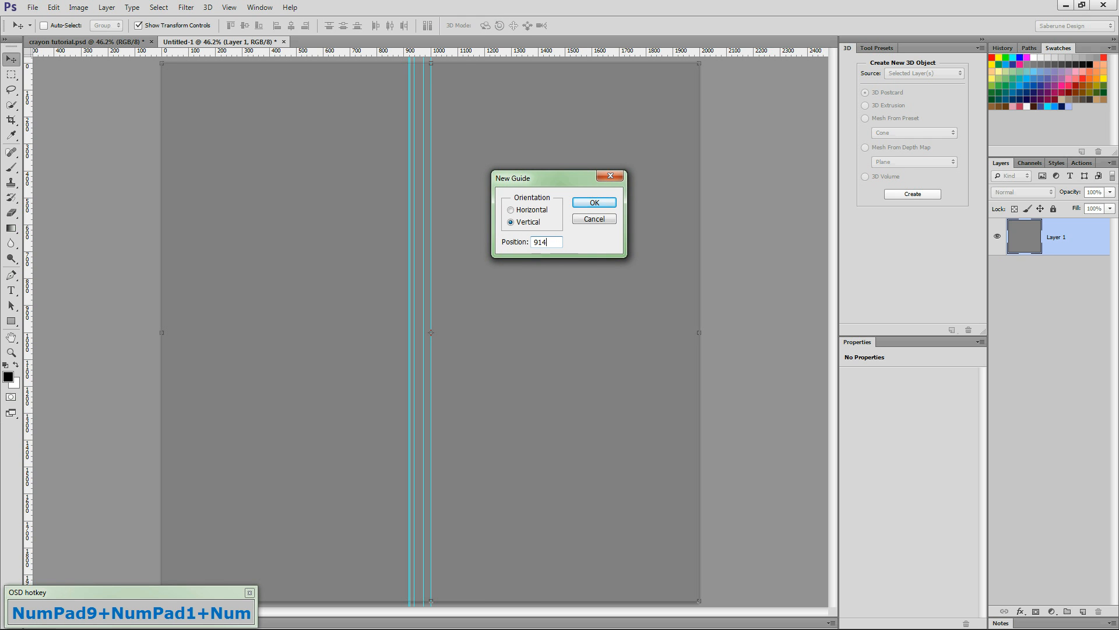
pyautogui.press('Return')
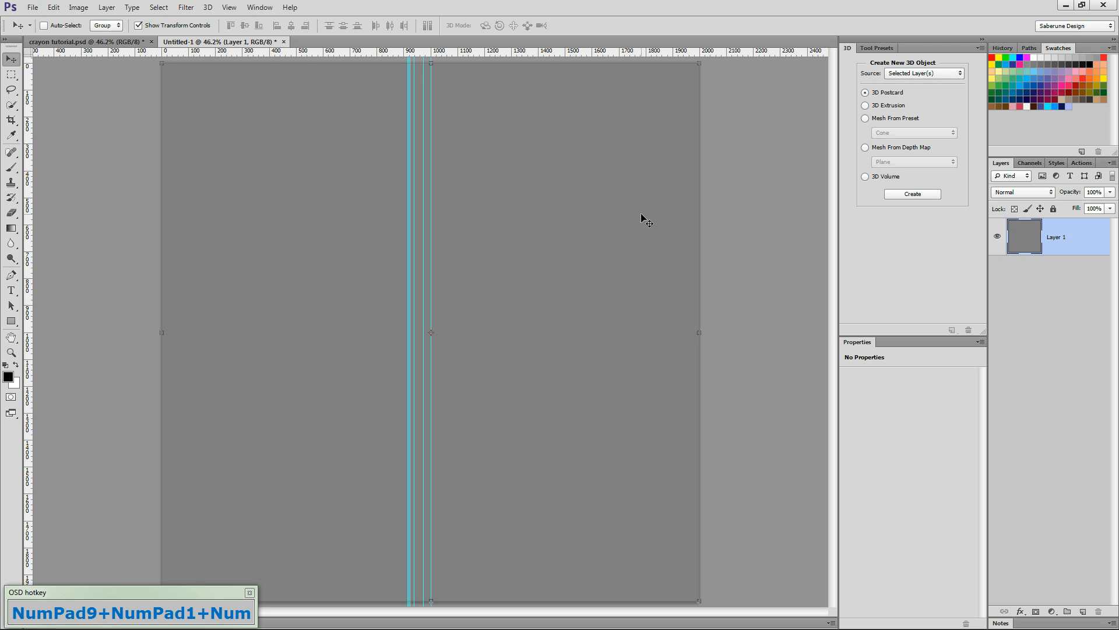
# Step: Add horizontal guides at 39 px and 236 px
pyautogui.click(570, 241)
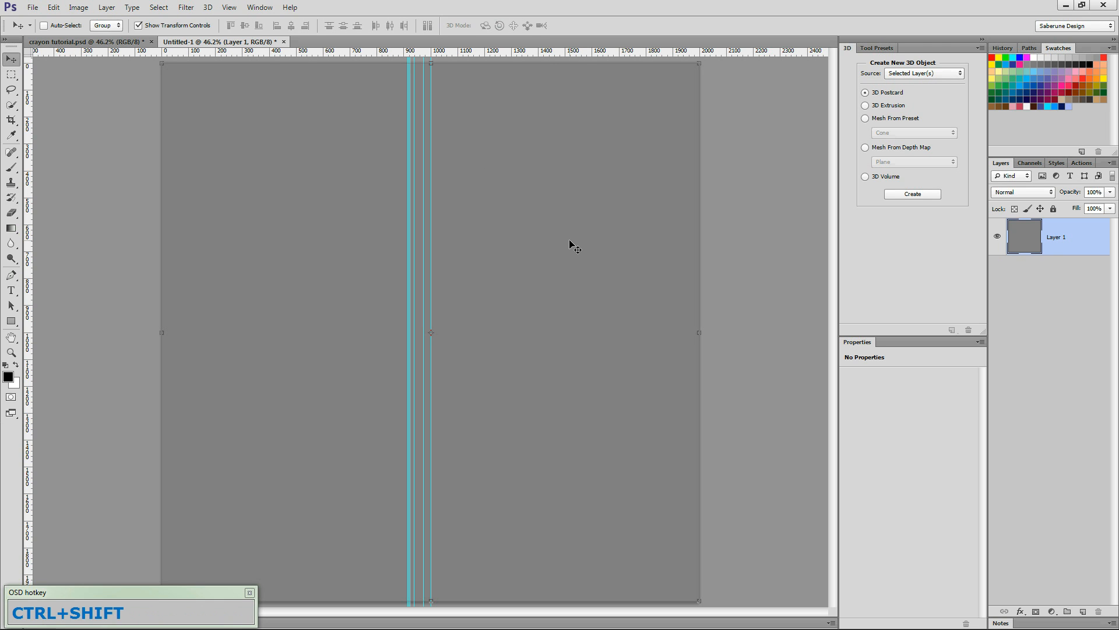
pyautogui.hotkey('ctrl', 'shift', 'alt', 'g')
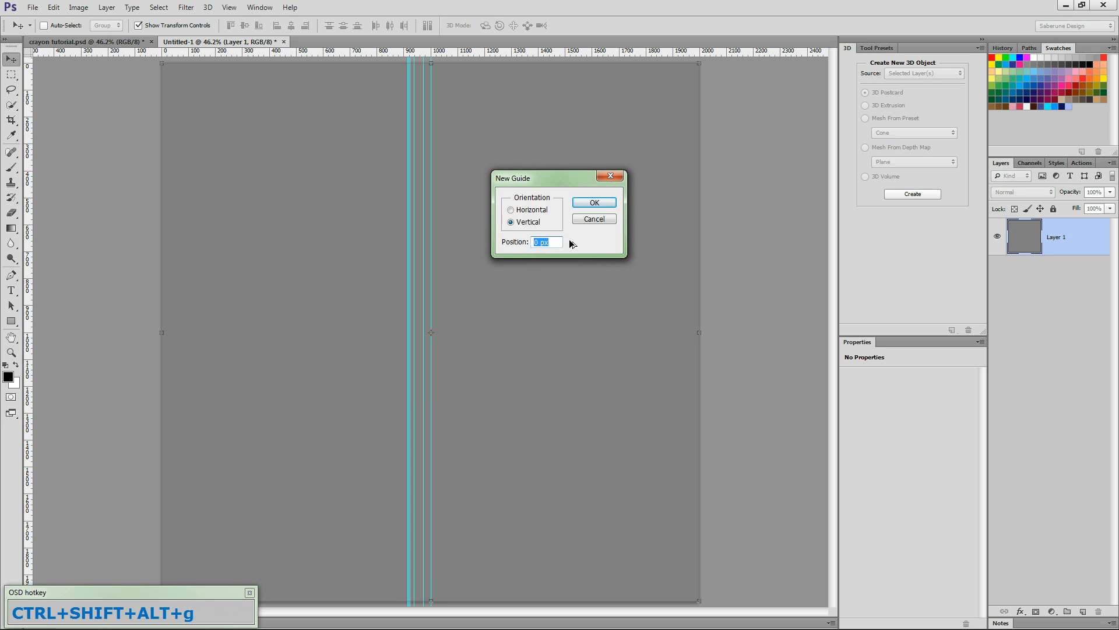
pyautogui.click(511, 216)
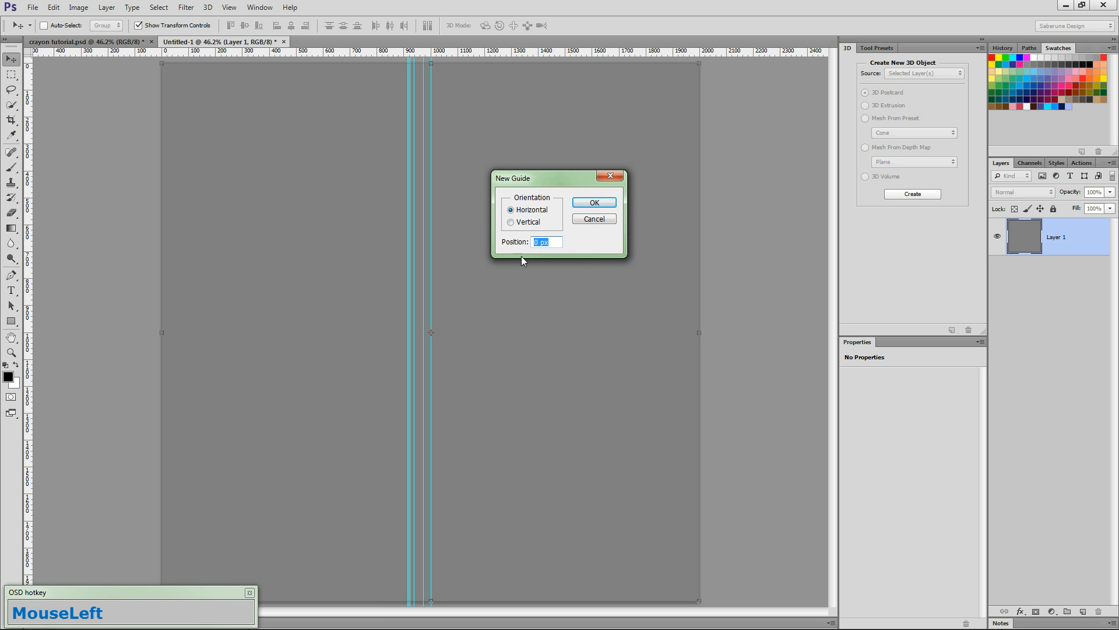
pyautogui.write('39')
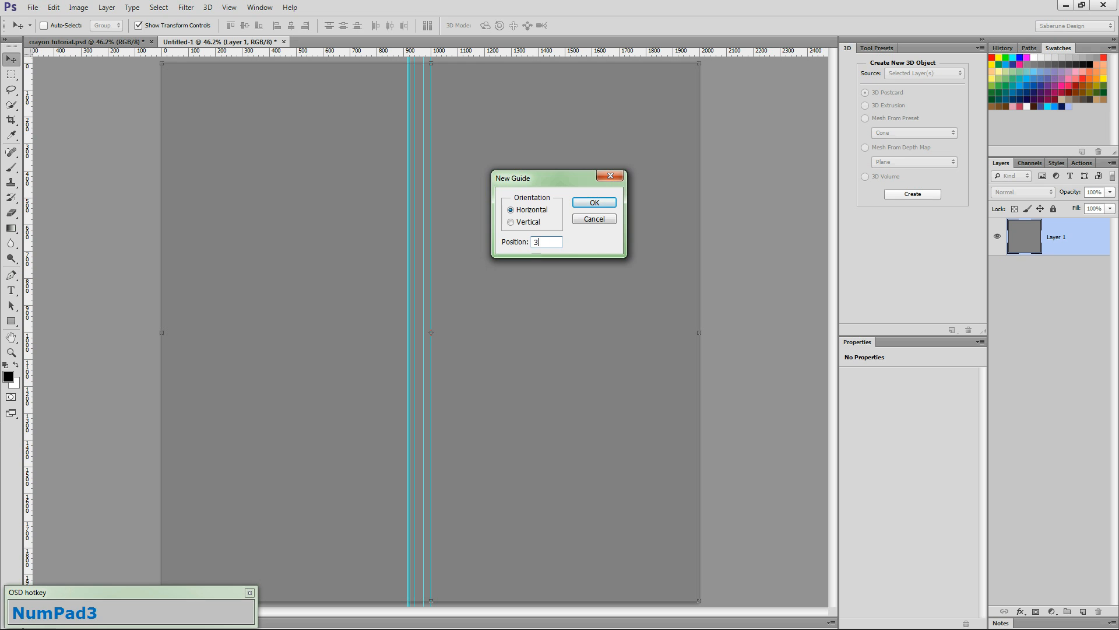
pyautogui.press('Return')
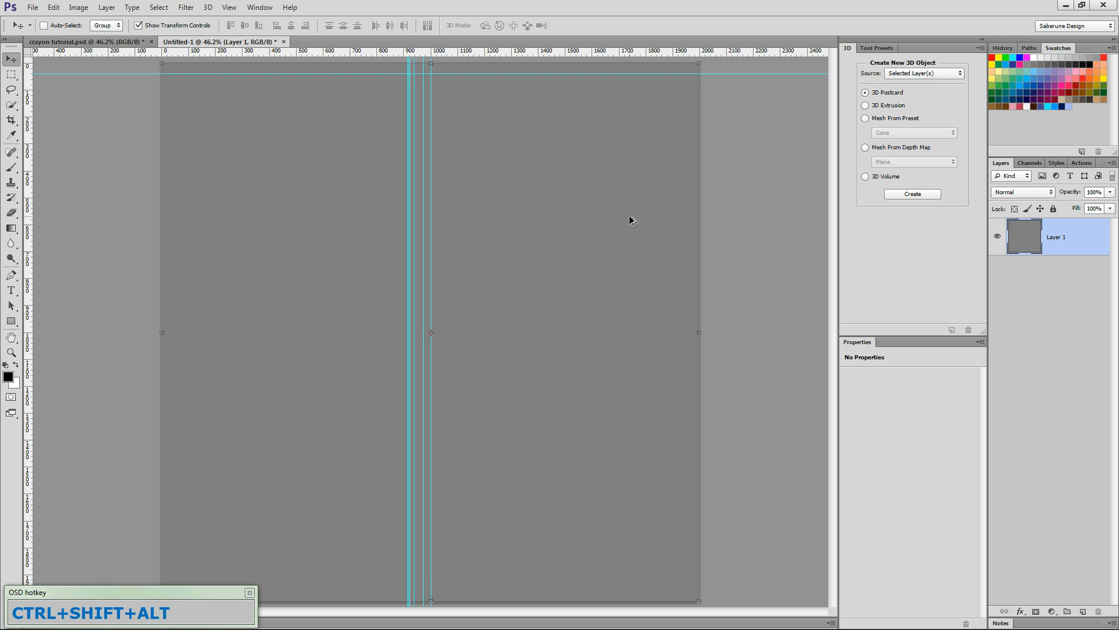
pyautogui.hotkey('ctrl', 'shift', 'alt', 'g')
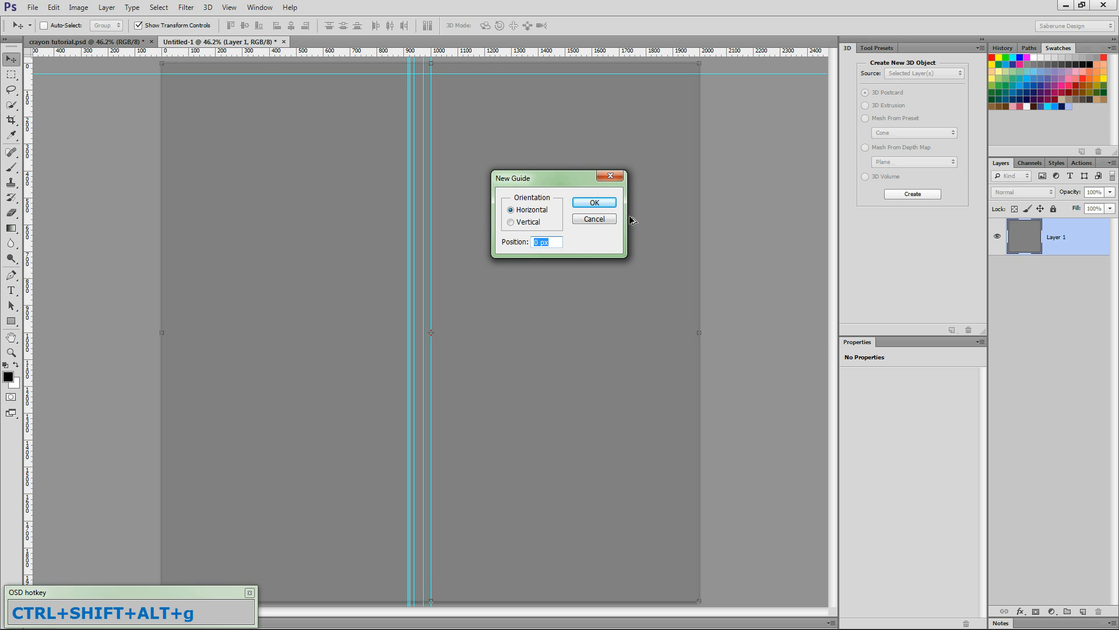
pyautogui.write('236')
pyautogui.press('Return')
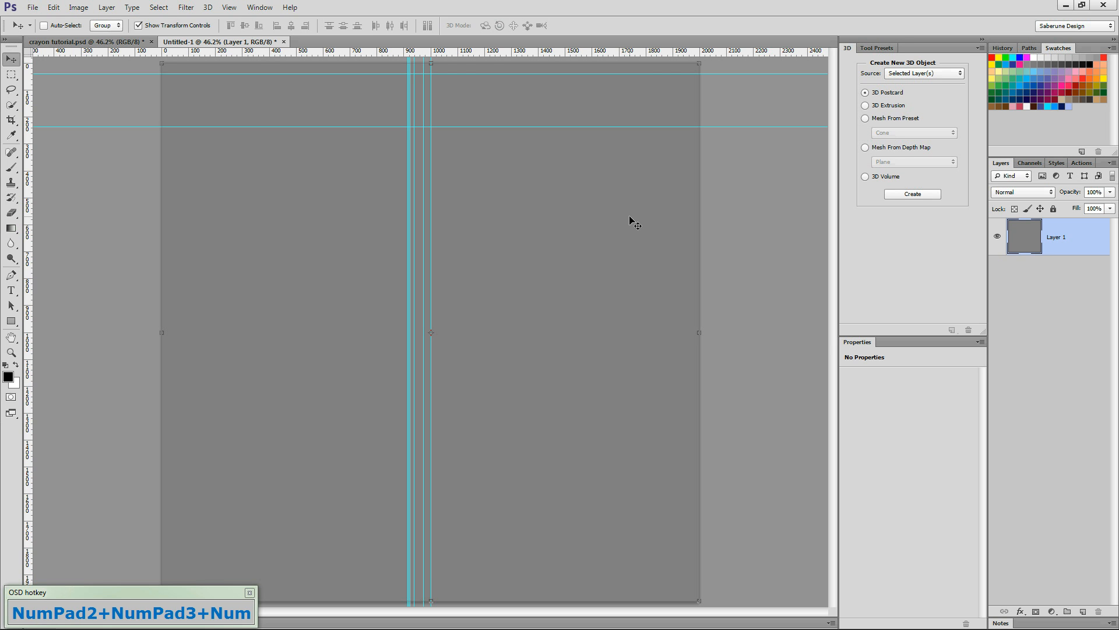
# Step: Add two more horizontal guides, one at 243 px and one at about 289 px
pyautogui.hotkey('ctrl', 'shift', 'alt', 'g')
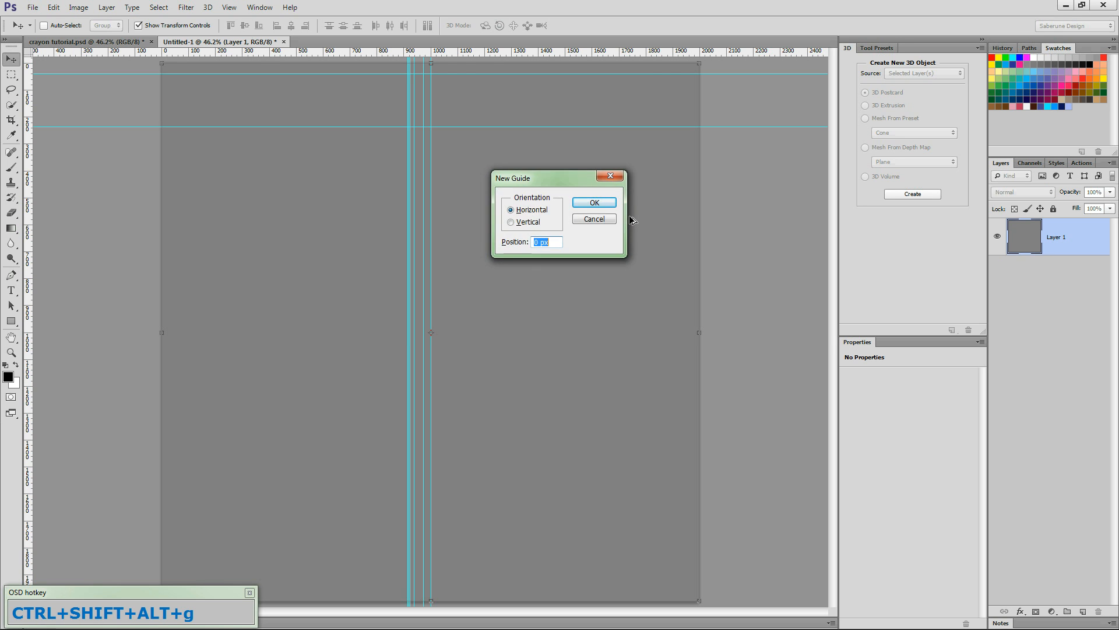
pyautogui.write('243')
pyautogui.press('Return')
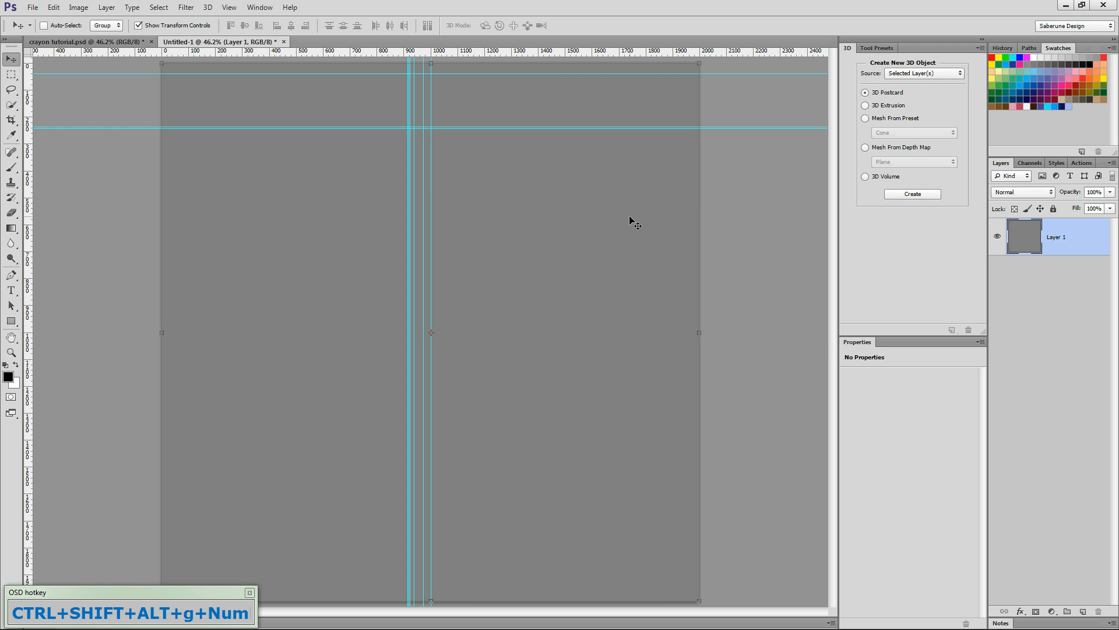
pyautogui.hotkey('ctrl', 'shift', 'alt', 'g')
pyautogui.write('280')
pyautogui.press('Return')
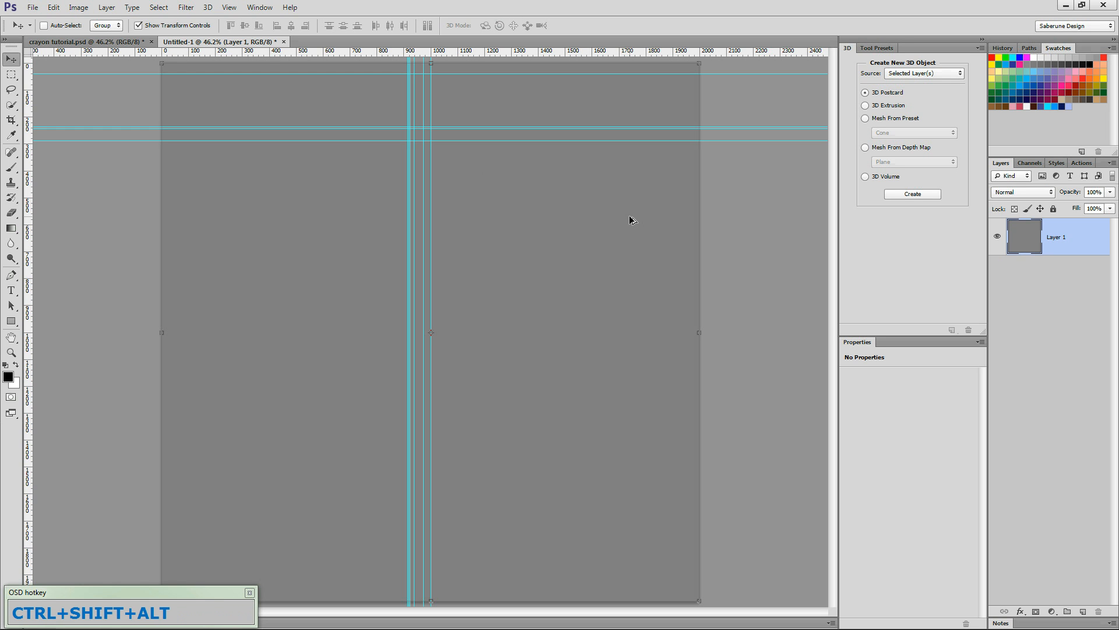
# Step: Add horizontal guides near the canvas's lower edge at about 1896 px and 1960 px
pyautogui.hotkey('ctrl', 'shift', 'alt', 'g')
pyautogui.write('189')
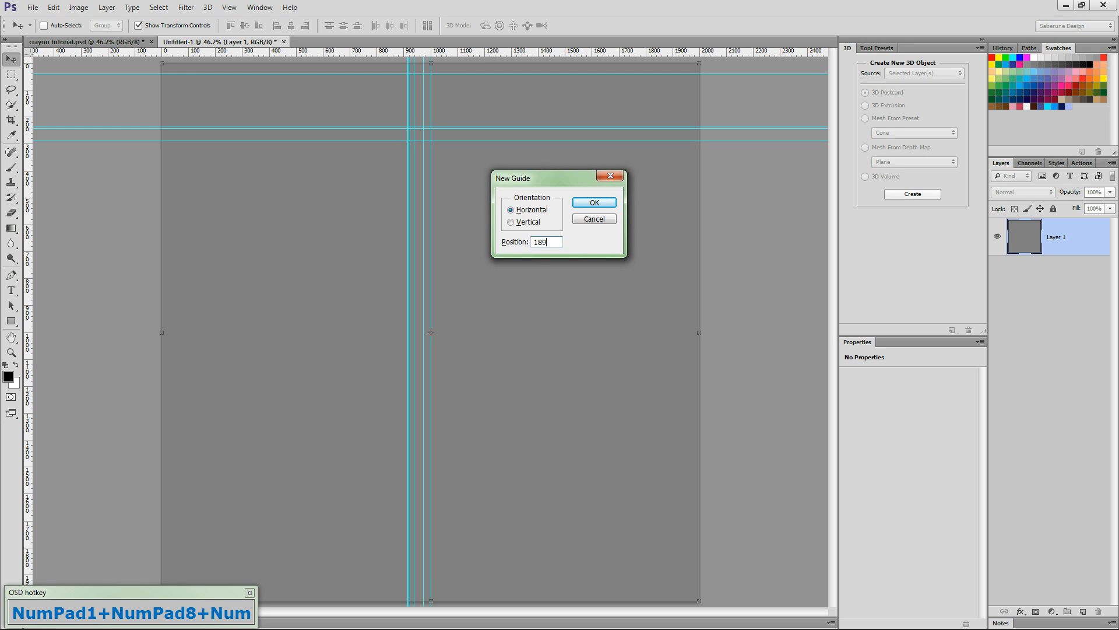
pyautogui.press('Return')
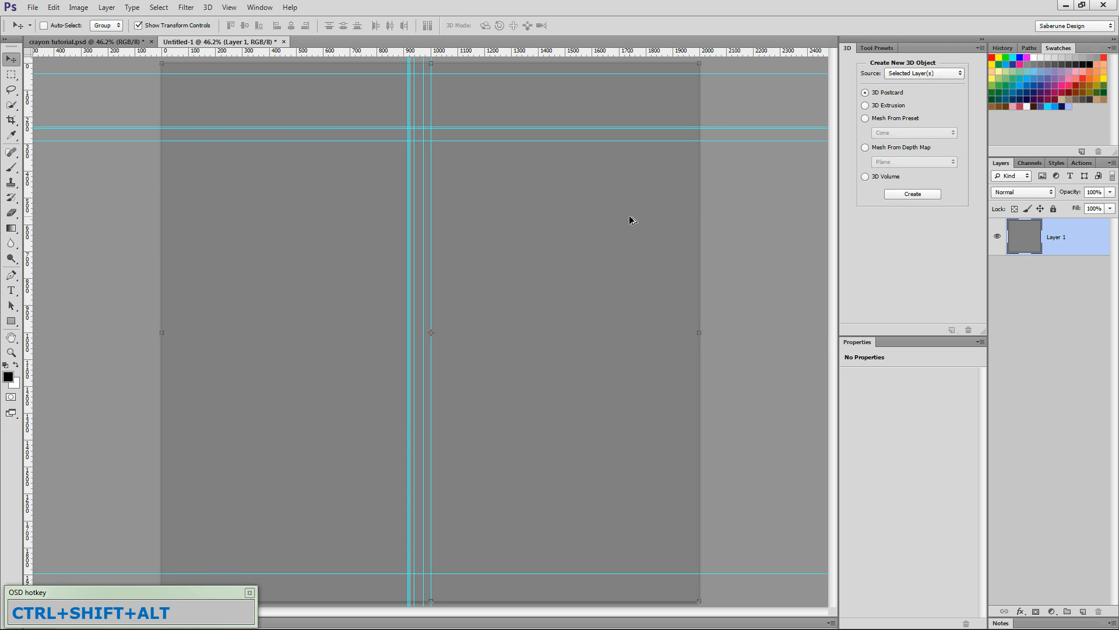
pyautogui.hotkey('ctrl', 'shift', 'alt', 'g')
pyautogui.write('1960')
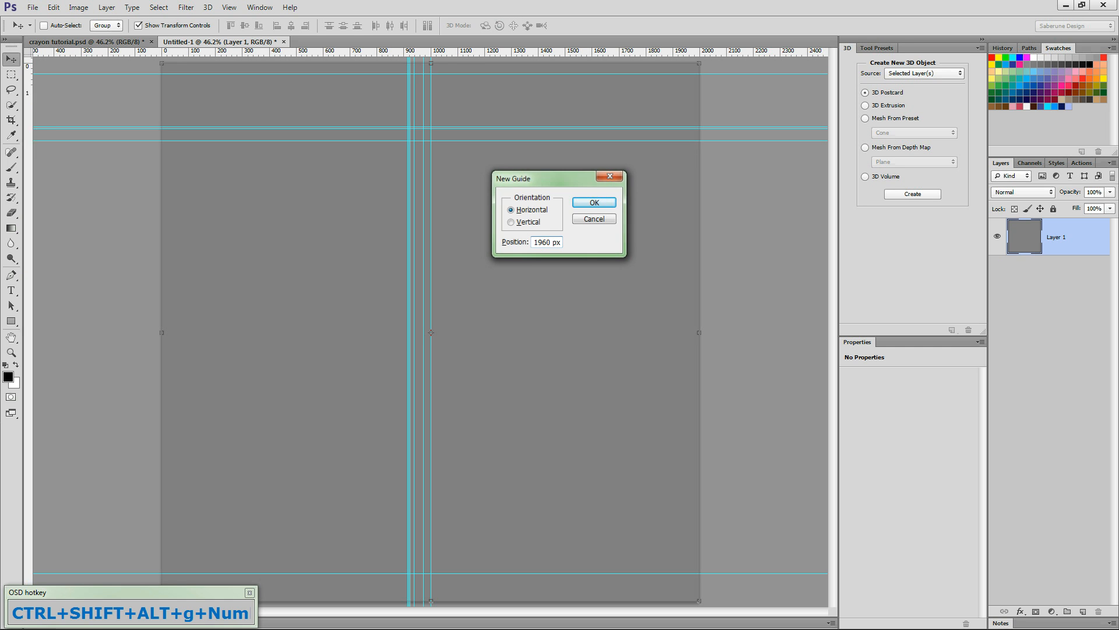
pyautogui.press('Return')
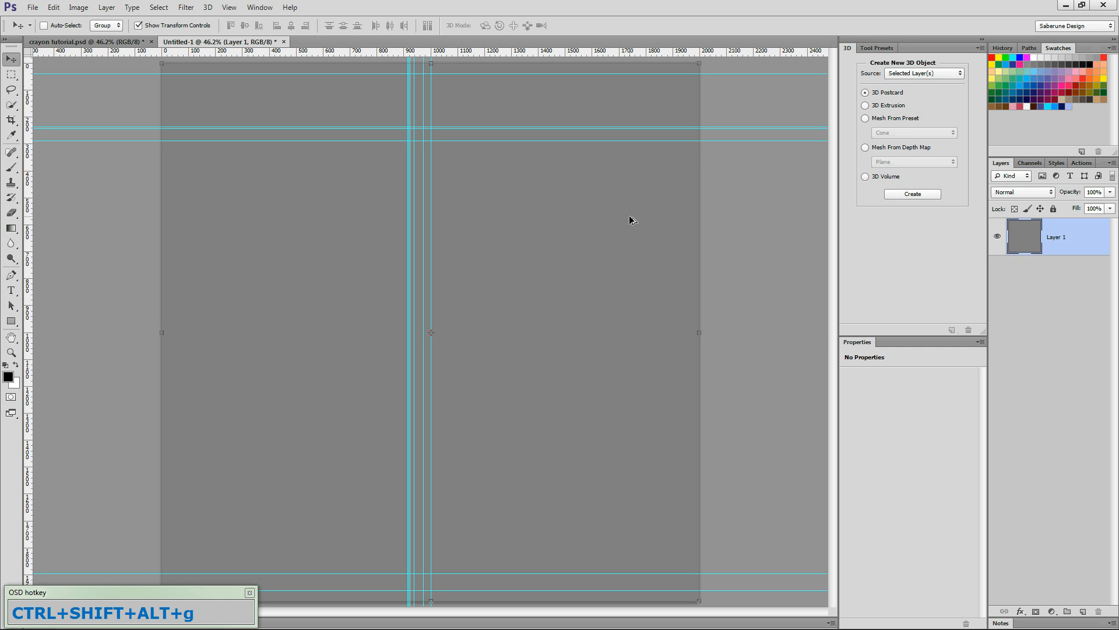
# Step: Add a final horizontal guide at 1962 px
pyautogui.hotkey('ctrl', 'shift', 'alt', 'g')
pyautogui.write('196')
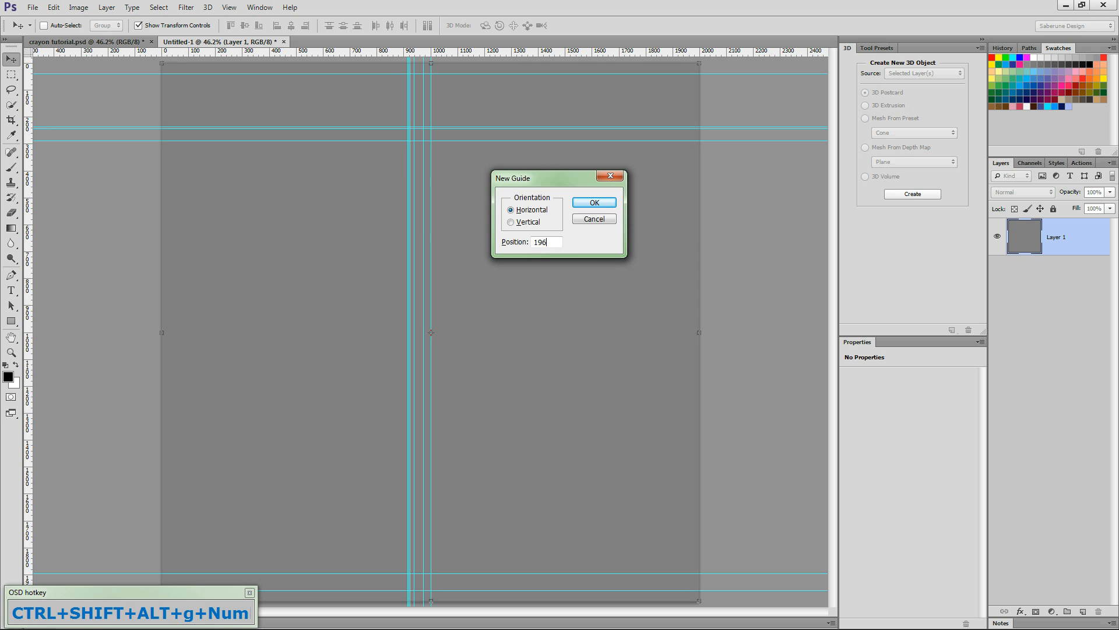
pyautogui.write('2')
pyautogui.press('Return')
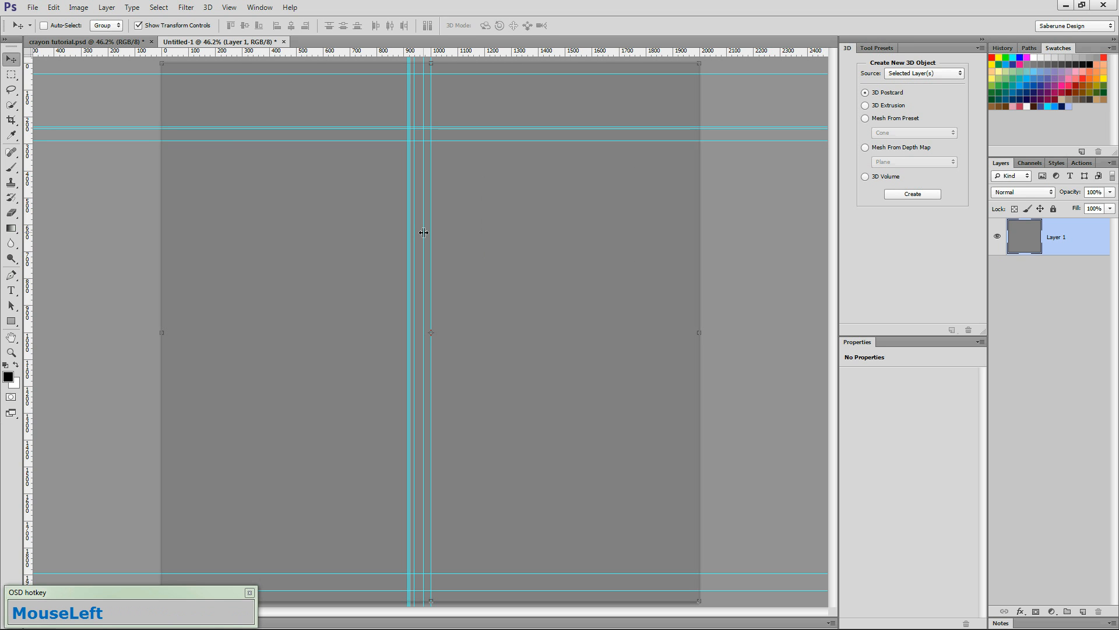
# Step: Start a Pen tool path with a smooth anchor with short horizontal handles where the 1000 px vertical and 39 px horizontal guides cross
pyautogui.click(14, 278)
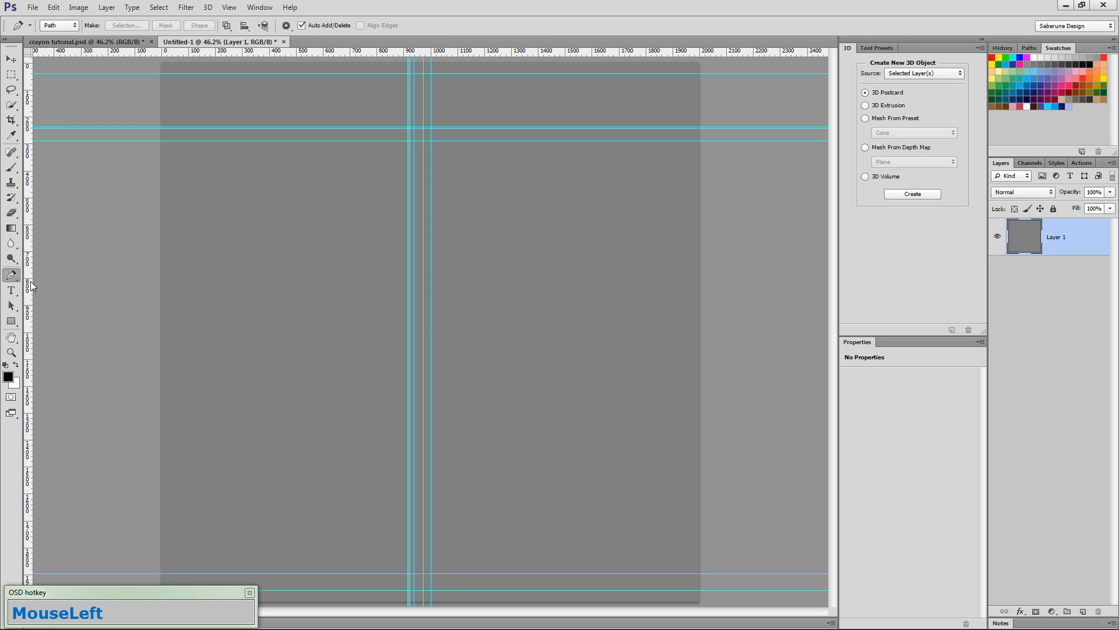
pyautogui.hotkey('ctrl', '0')
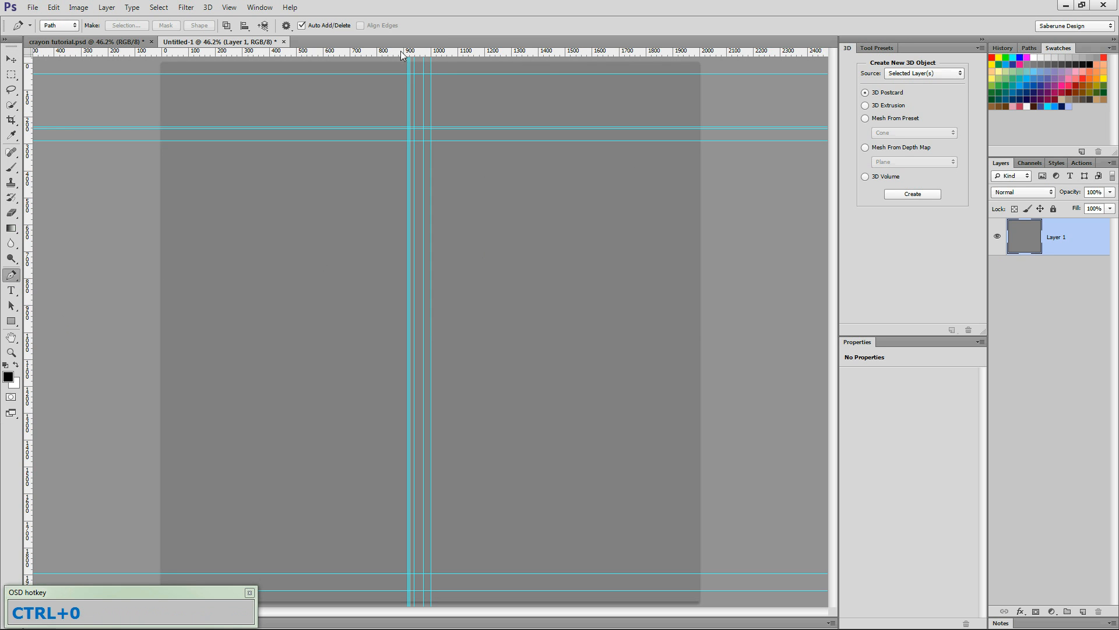
pyautogui.press('z')
pyautogui.moveTo(432, 74); pyautogui.dragTo(429, 165)
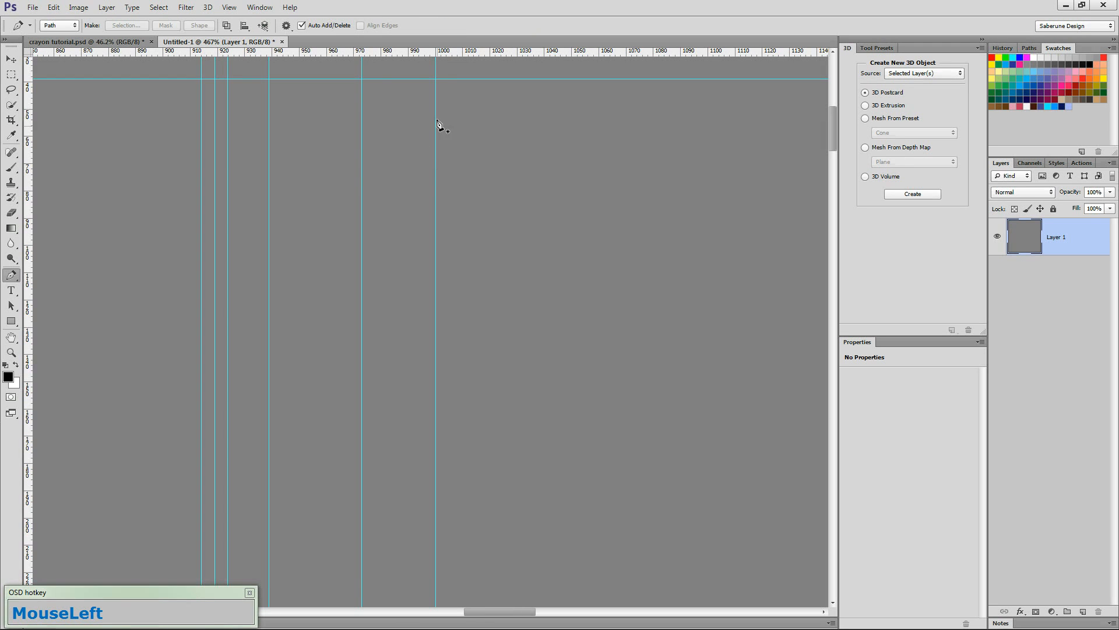
pyautogui.click(435, 79)
pyautogui.moveTo(434, 80); pyautogui.dragTo(432, 79)
pyautogui.moveTo(425, 75); pyautogui.dragTo(425, 76)
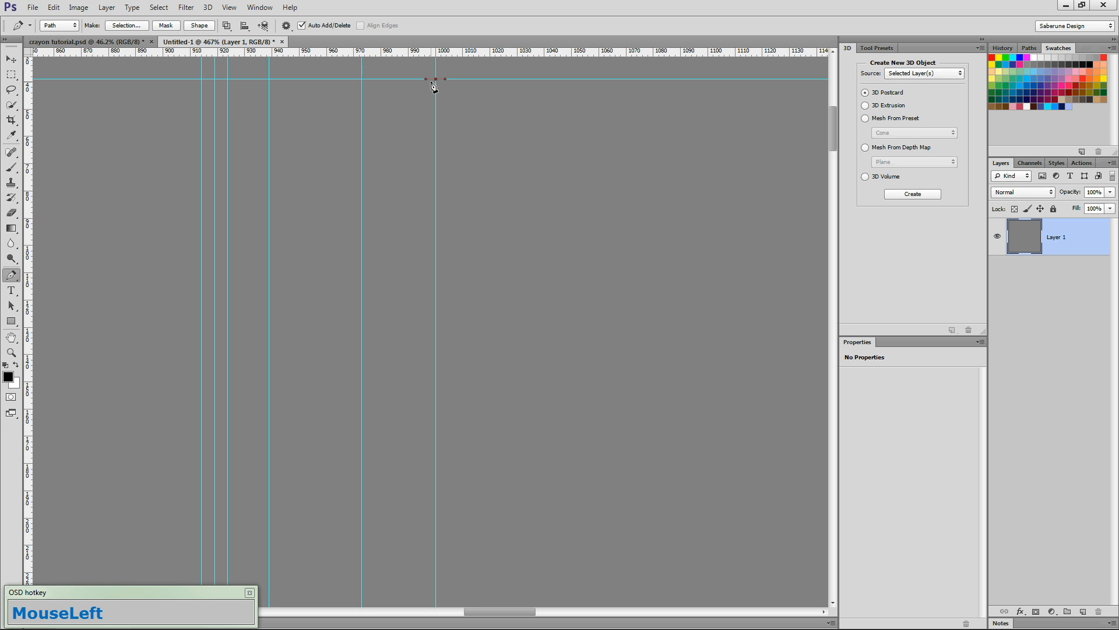
pyautogui.hotkey('ctrl', 'alt', 'z')
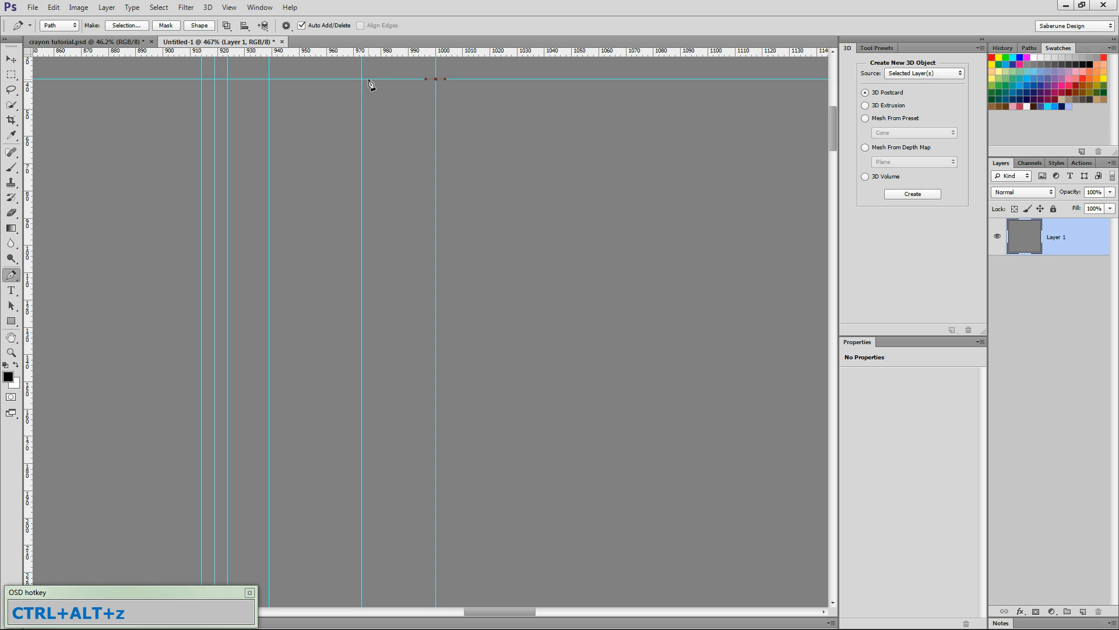
# Step: Add the path's second anchor where the 973 px vertical guide crosses the 39 px horizontal guide
pyautogui.press('shift')
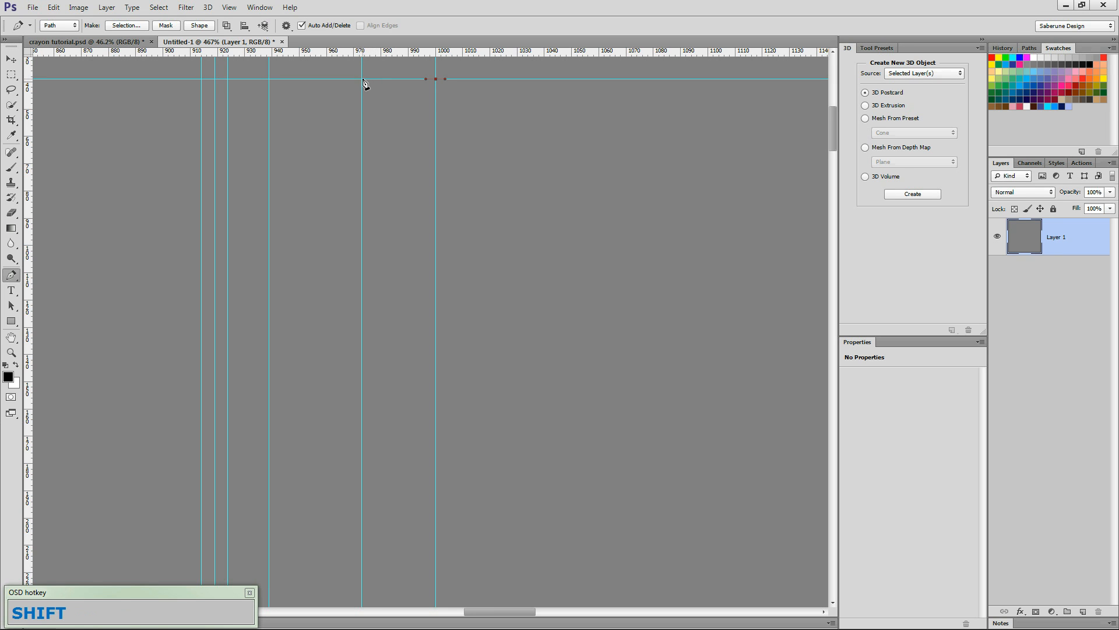
pyautogui.keyDown('shift'); pyautogui.click(361, 79); pyautogui.keyUp('shift')
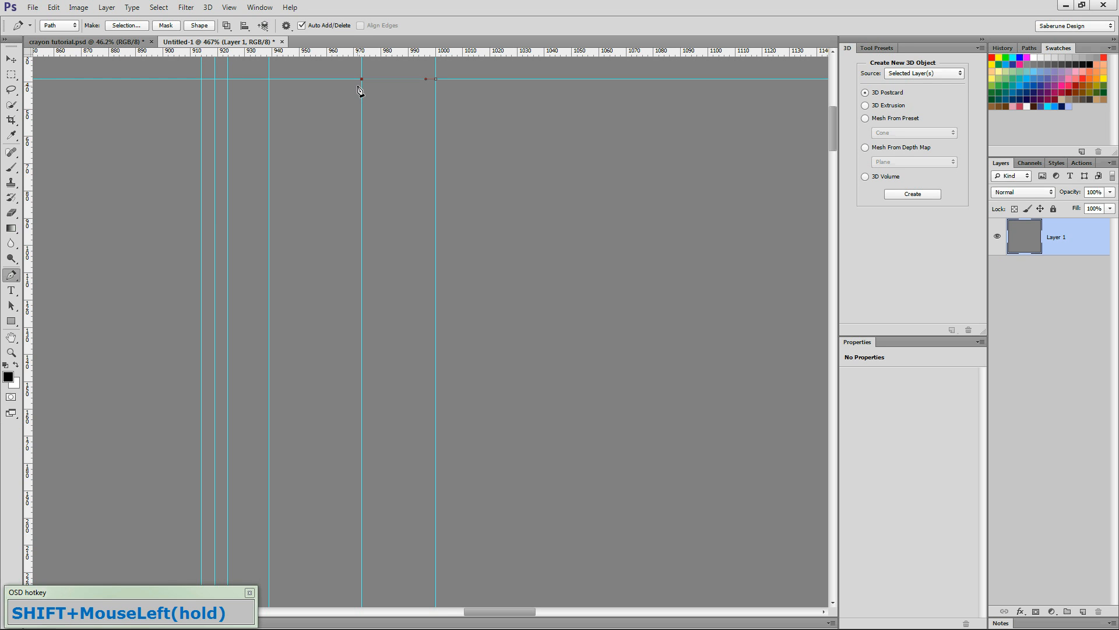
pyautogui.press('space')
pyautogui.moveTo(337, 452); pyautogui.dragTo(360, 280)
pyautogui.moveTo(364, 380); pyautogui.dragTo(392, 501)
pyautogui.moveTo(388, 463); pyautogui.dragTo(404, 492)
pyautogui.moveTo(351, 415); pyautogui.dragTo(349, 405)
pyautogui.hotkey('ctrl', 'alt', 'z')
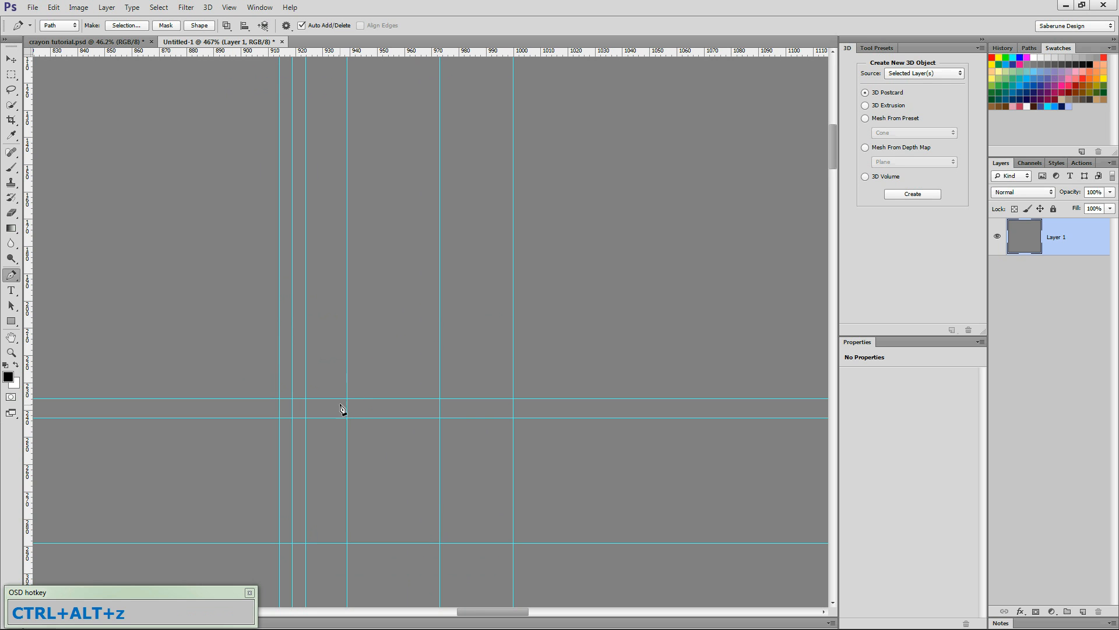
pyautogui.moveTo(347, 400); pyautogui.dragTo(316, 380)
pyautogui.moveTo(347, 446); pyautogui.dragTo(314, 415)
pyautogui.moveTo(328, 417); pyautogui.dragTo(325, 418)
pyautogui.hotkey('ctrl', 'alt', 'z')
# Step: Extend the path along the 236 px horizontal guide with anchors at the vertical guides at about 940 px and 924 px, using horizontal handles for the curve
pyautogui.press('alt')
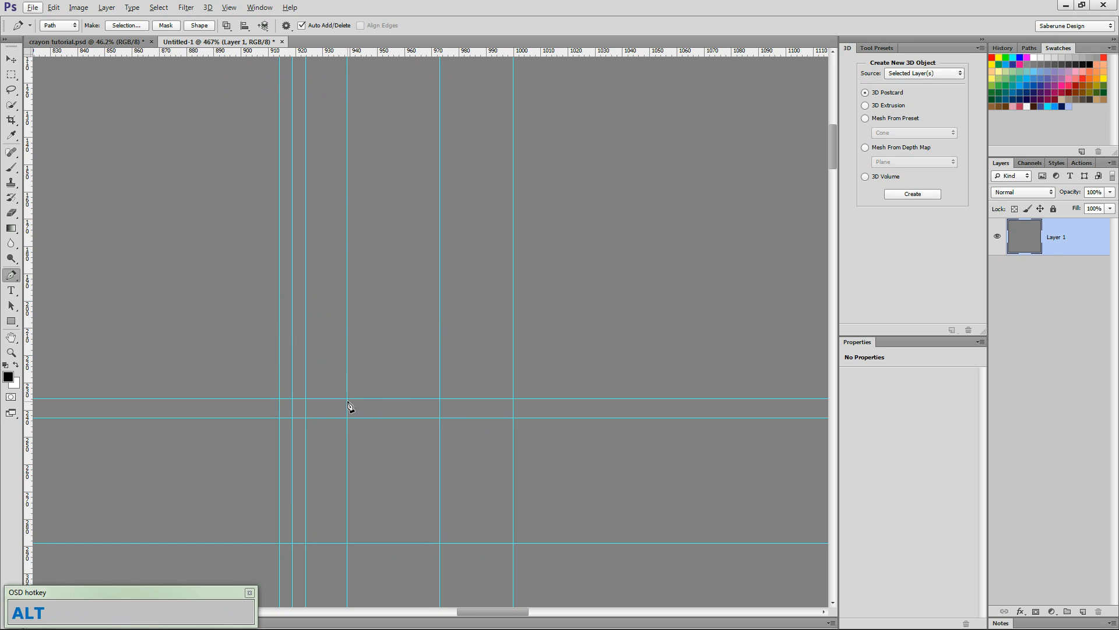
pyautogui.press('alt')
pyautogui.moveTo(348, 399); pyautogui.dragTo(339, 417)
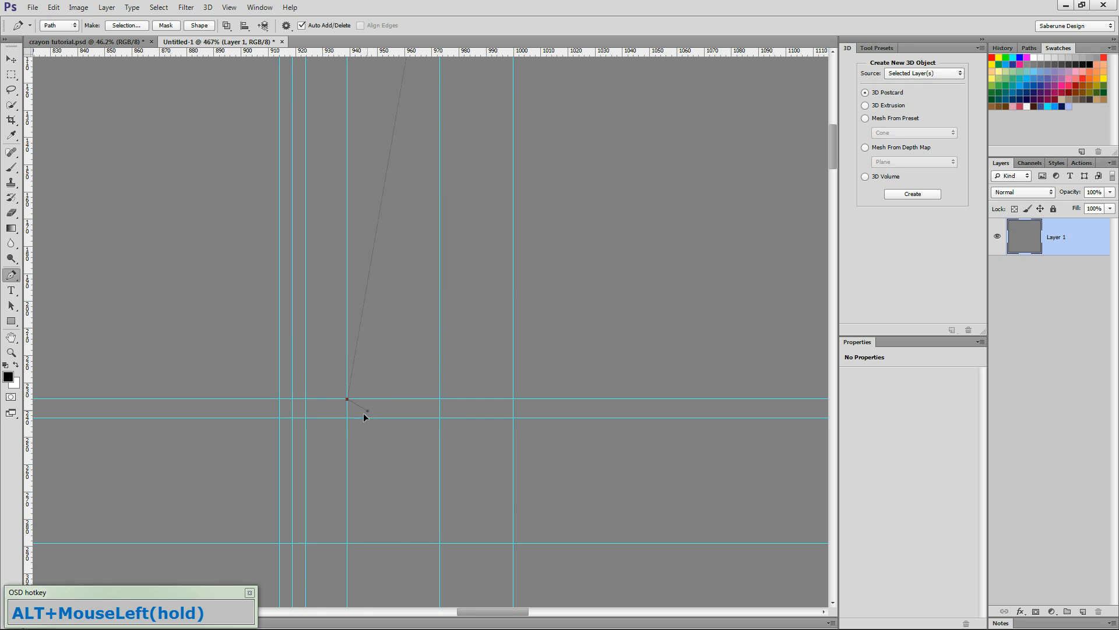
pyautogui.moveTo(348, 418); pyautogui.dragTo(335, 418)
pyautogui.moveTo(345, 437); pyautogui.dragTo(298, 374)
pyautogui.moveTo(334, 408); pyautogui.dragTo(333, 407)
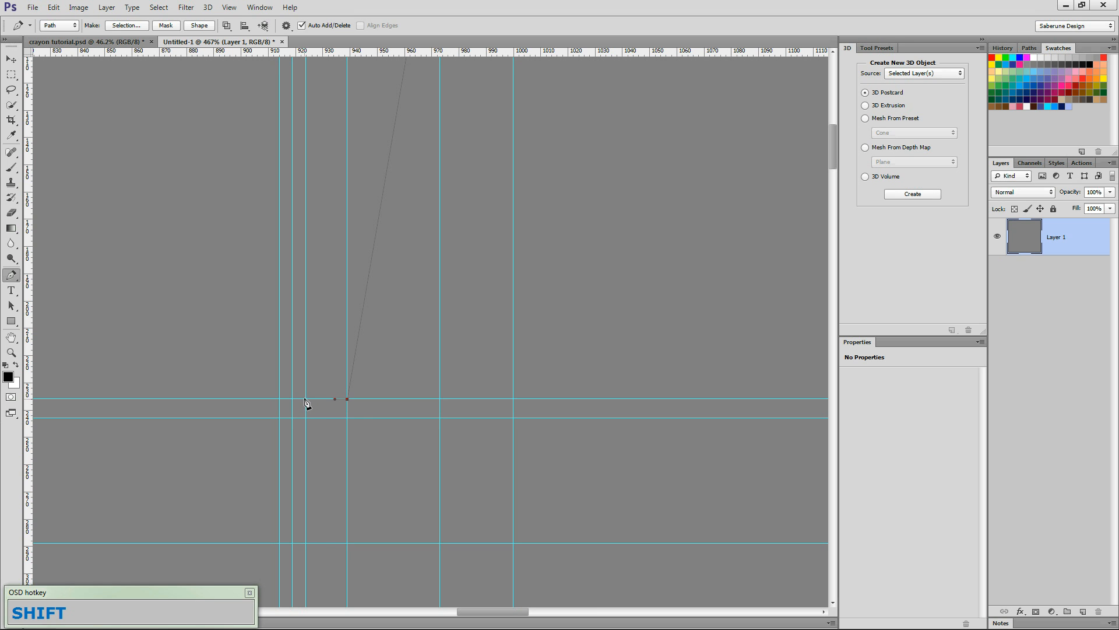
pyautogui.keyDown('shift'); pyautogui.click(305, 399); pyautogui.keyUp('shift')
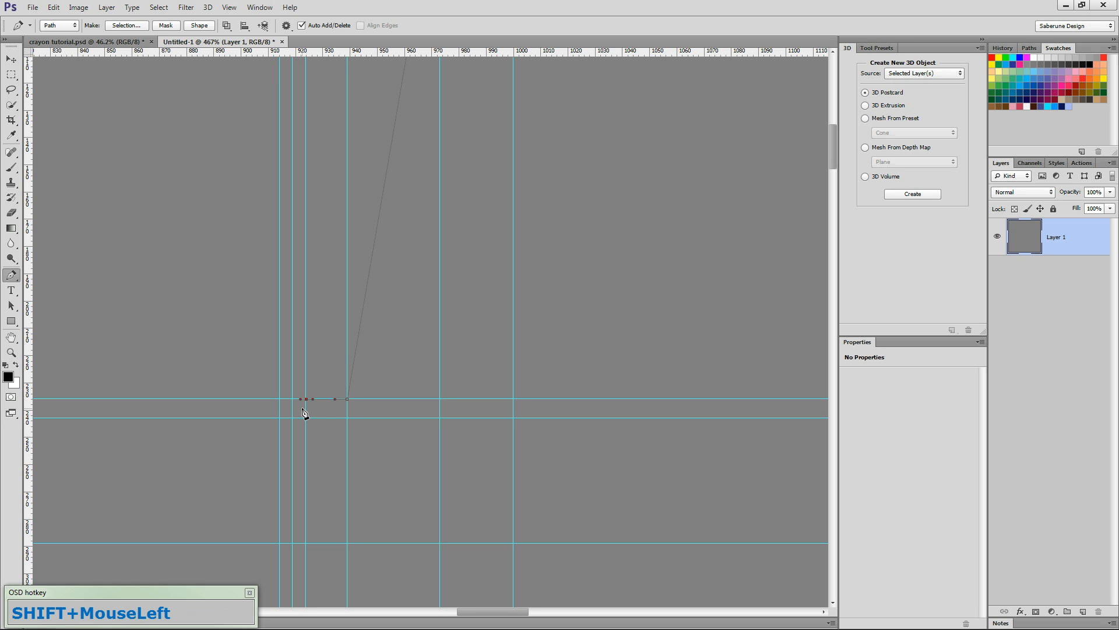
pyautogui.hotkey('ctrl', 'alt', 'z')
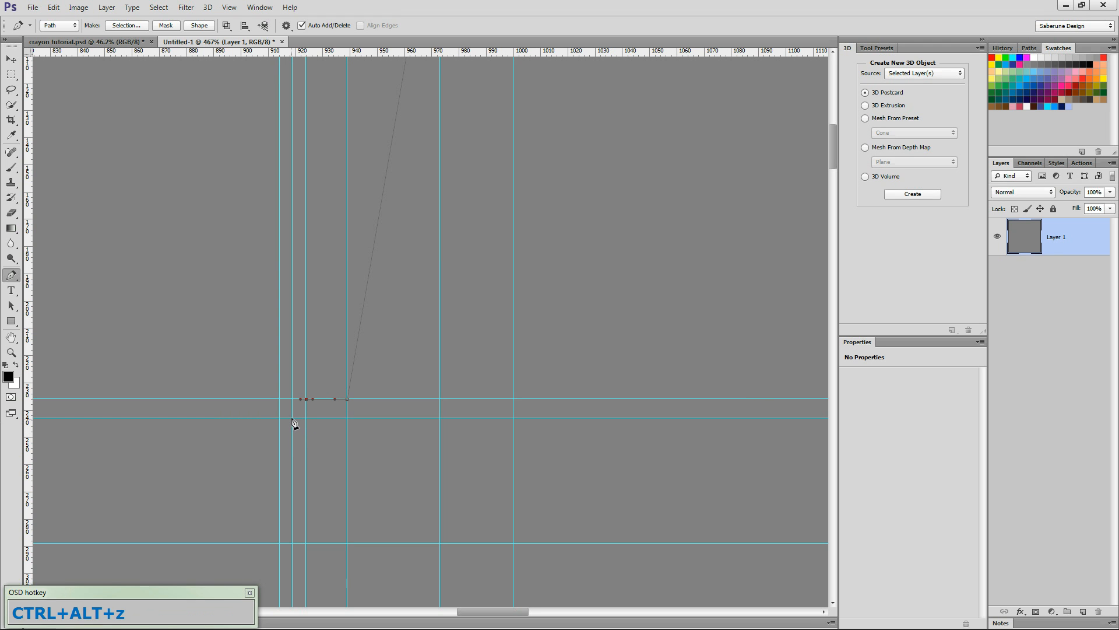
# Step: Continue the path down the 919 px guide with anchors at 243 px and about 289 px, and step out to the 914 px guide
pyautogui.click(293, 418)
pyautogui.moveTo(292, 421); pyautogui.dragTo(293, 424)
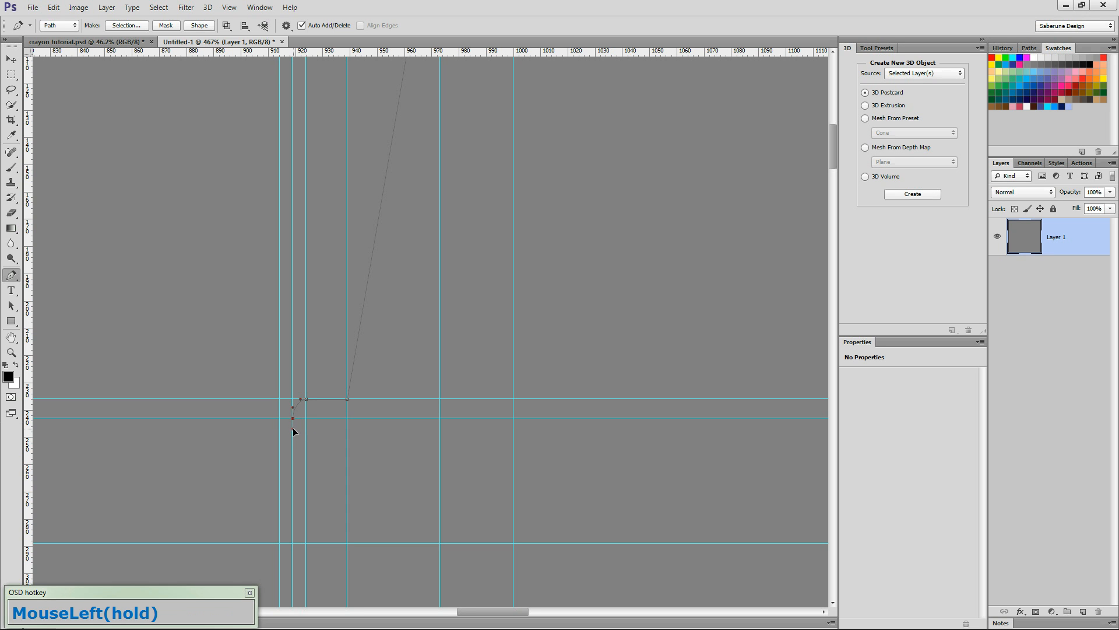
pyautogui.moveTo(302, 440); pyautogui.dragTo(302, 440)
pyautogui.hotkey('ctrl', 'alt', 'z')
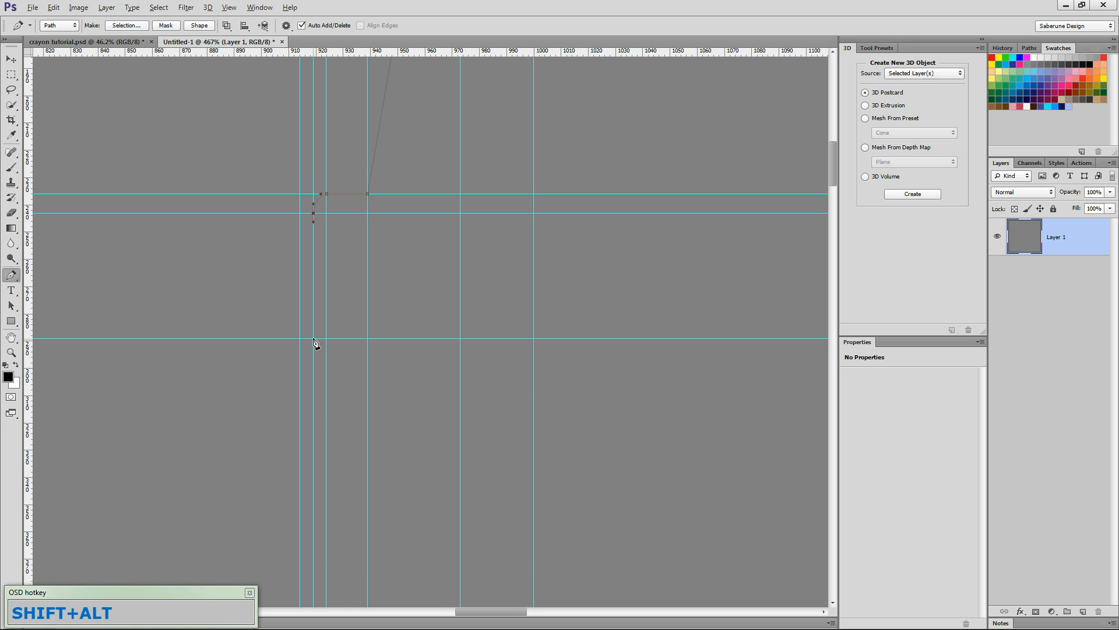
pyautogui.moveTo(314, 339); pyautogui.dragTo(307, 338)
pyautogui.moveTo(306, 338); pyautogui.dragTo(300, 353)
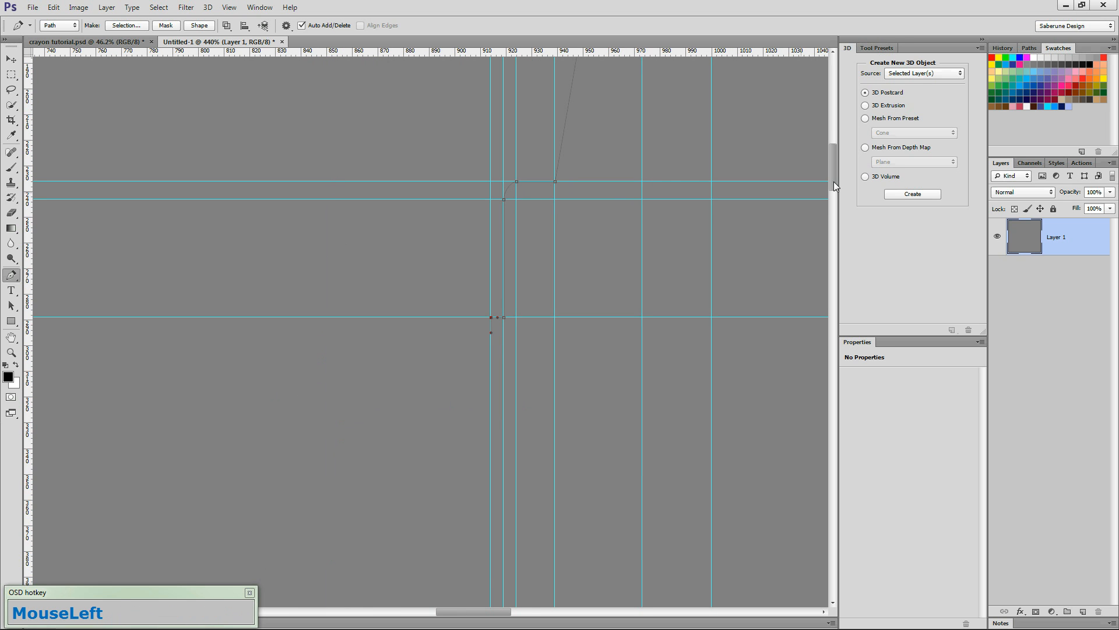
# Step: Add path anchors where the 914 px and 919 px vertical guides cross the horizontal guide at about 1896 px, pulling short handles
pyautogui.moveTo(832, 175); pyautogui.dragTo(828, 525)
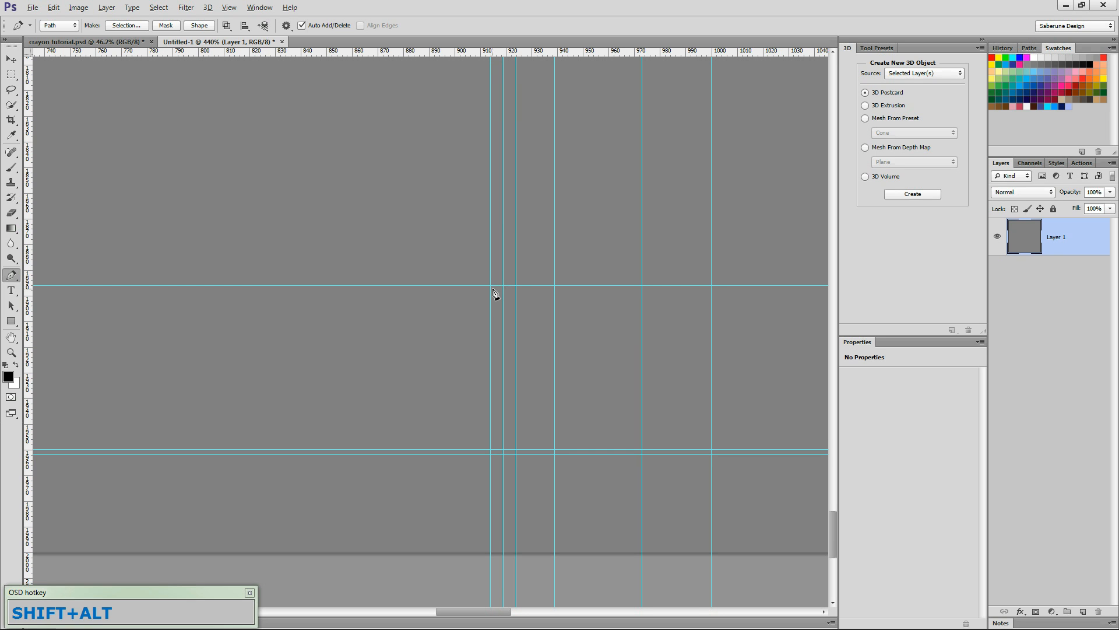
pyautogui.moveTo(491, 288); pyautogui.dragTo(492, 286)
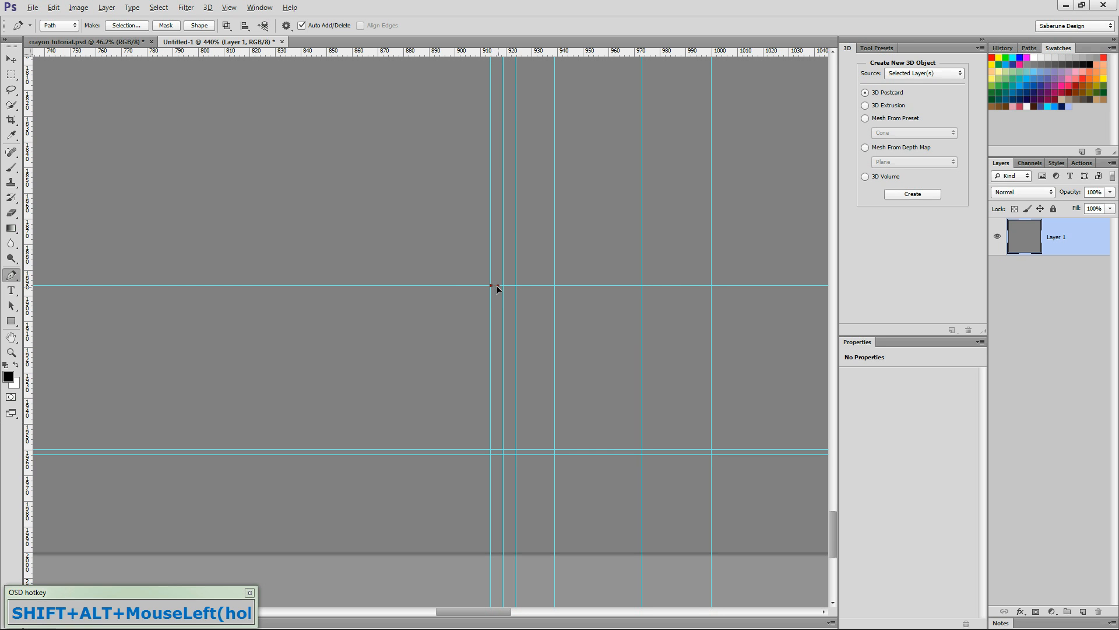
pyautogui.moveTo(497, 287); pyautogui.dragTo(497, 285)
pyautogui.keyDown('alt'); pyautogui.keyDown('shift'); pyautogui.click(504, 288); pyautogui.keyUp('shift'); pyautogui.keyUp('alt')
pyautogui.moveTo(505, 292); pyautogui.dragTo(509, 308)
pyautogui.press('shift')
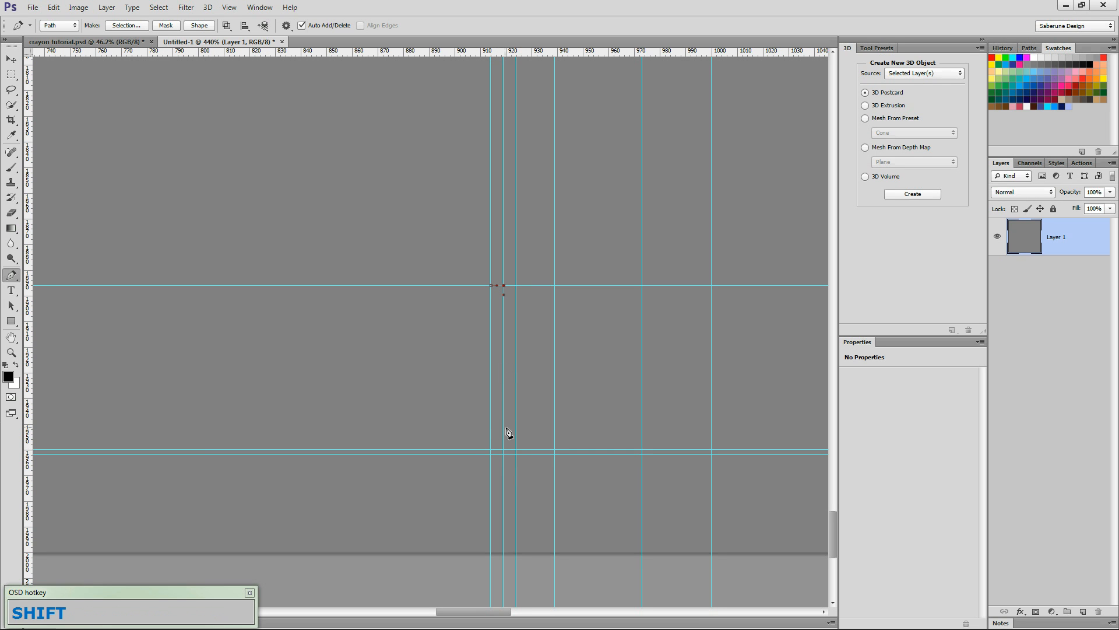
# Step: Continue the path with anchors where the 919 px guide meets the horizontal guide at about 1960 px and the 924 px guide meets the one below, using horizontal handles
pyautogui.keyDown('shift'); pyautogui.click(504, 450); pyautogui.keyUp('shift')
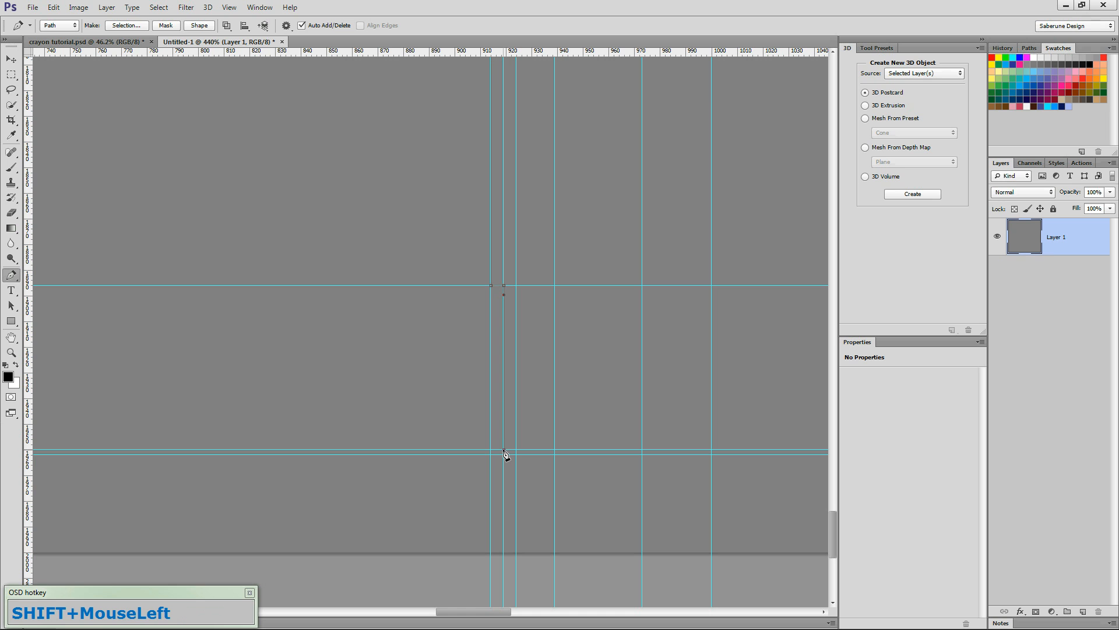
pyautogui.moveTo(503, 459); pyautogui.dragTo(505, 505)
pyautogui.moveTo(516, 455); pyautogui.dragTo(519, 454)
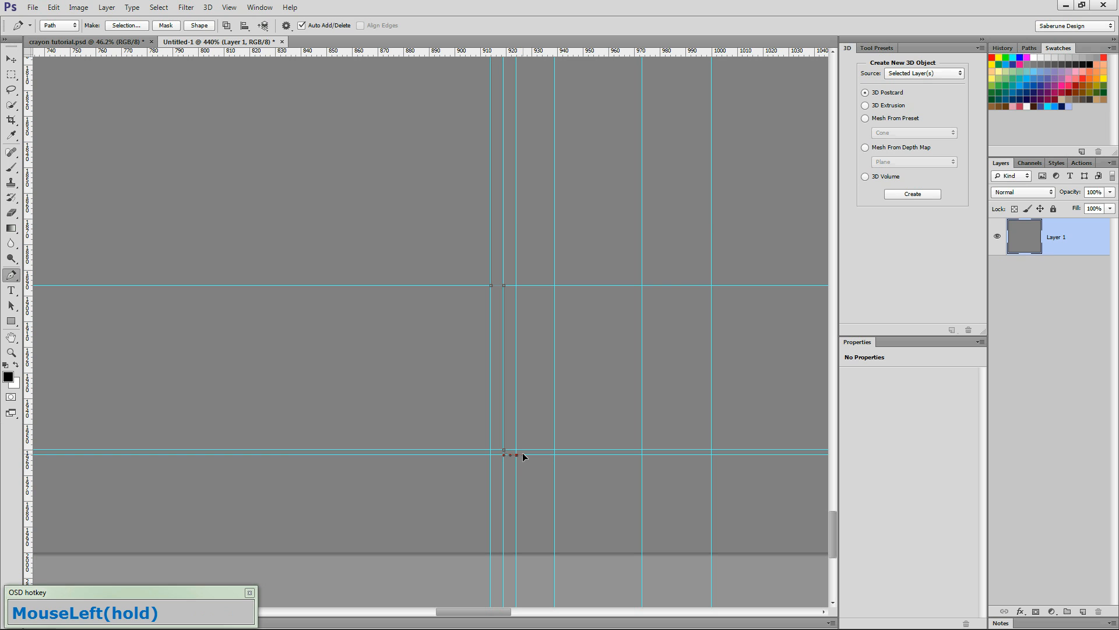
pyautogui.moveTo(522, 452); pyautogui.dragTo(522, 453)
pyautogui.moveTo(523, 468); pyautogui.dragTo(502, 470)
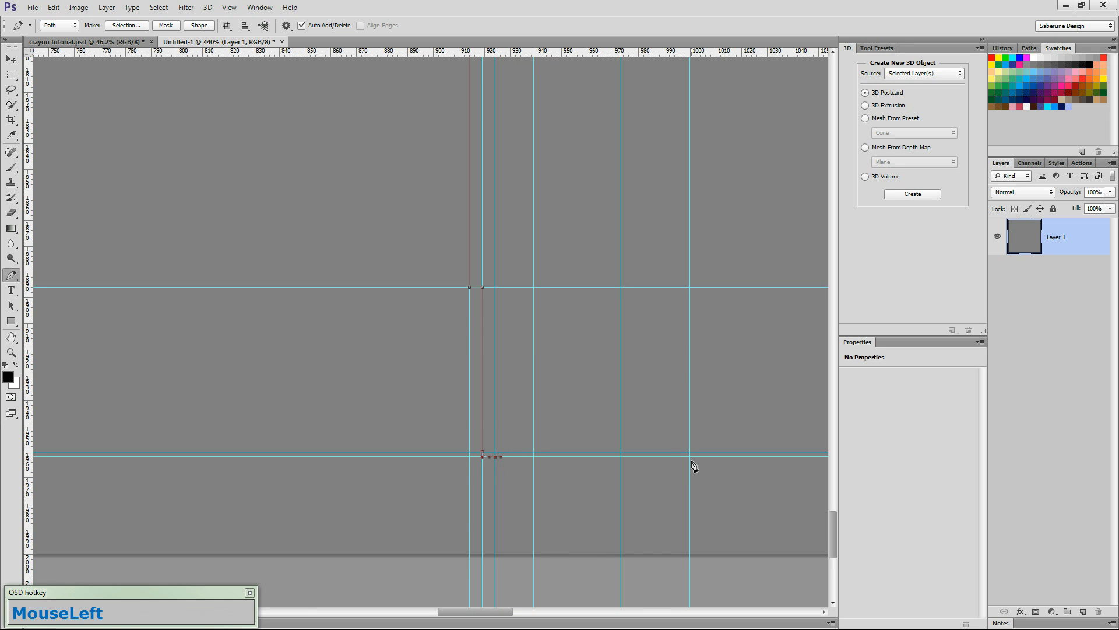
# Step: Add an anchor where the 1000 px vertical guide meets the lowest horizontal guide and close the path at its starting anchor on the 39 px guide
pyautogui.press('shift')
pyautogui.hotkey('shift', 'alt')
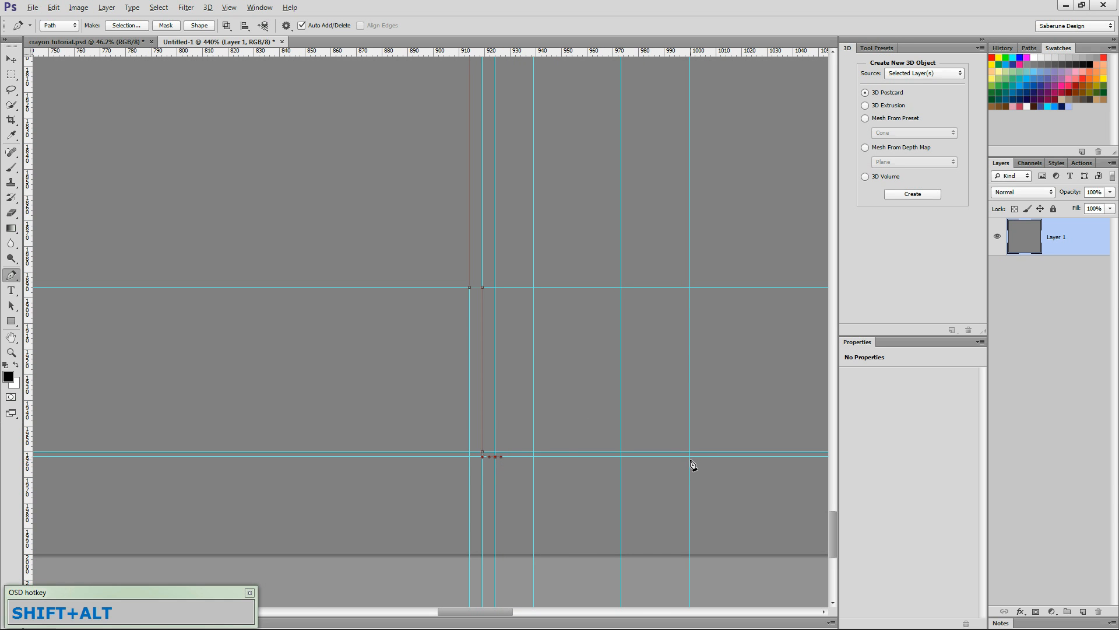
pyautogui.moveTo(692, 461); pyautogui.dragTo(690, 439)
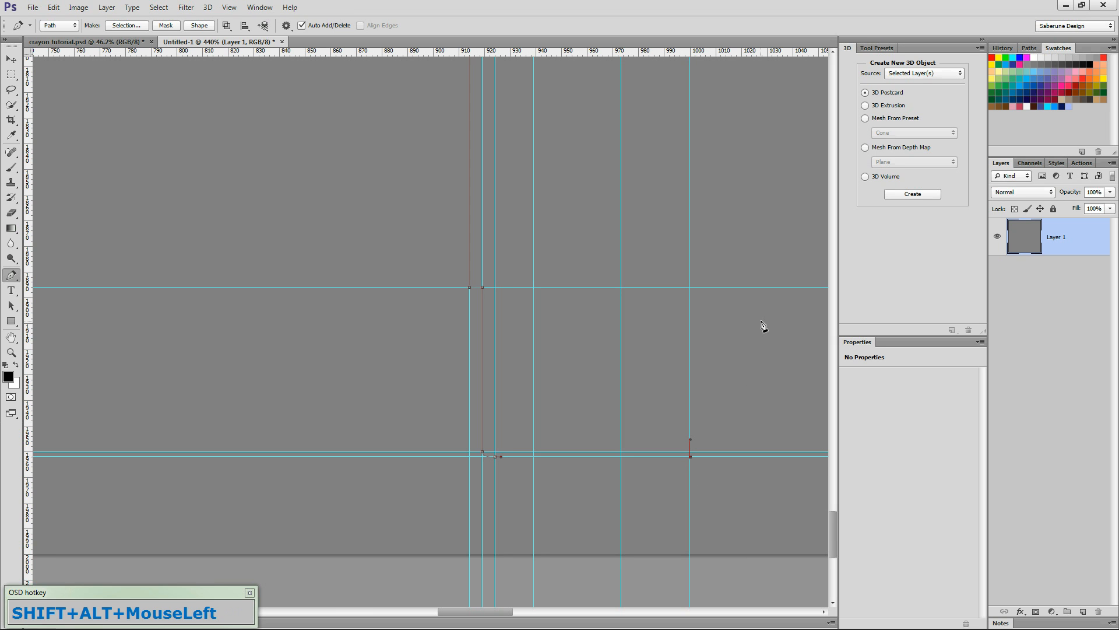
pyautogui.moveTo(833, 526); pyautogui.dragTo(814, 103)
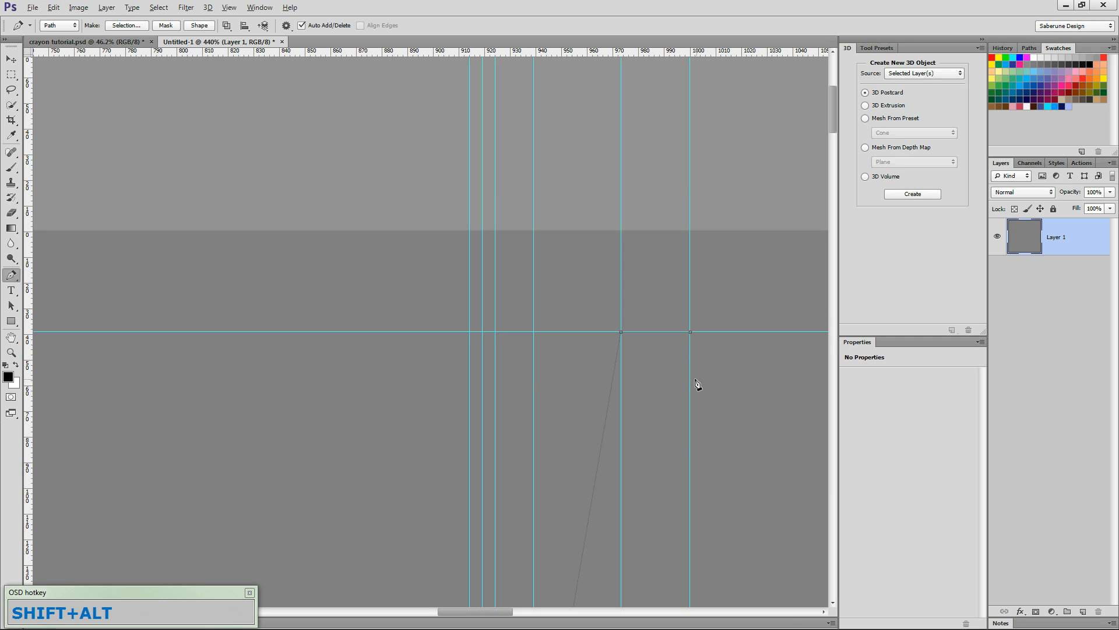
pyautogui.keyDown('alt'); pyautogui.keyDown('shift'); pyautogui.click(688, 333); pyautogui.keyUp('shift'); pyautogui.keyUp('alt')
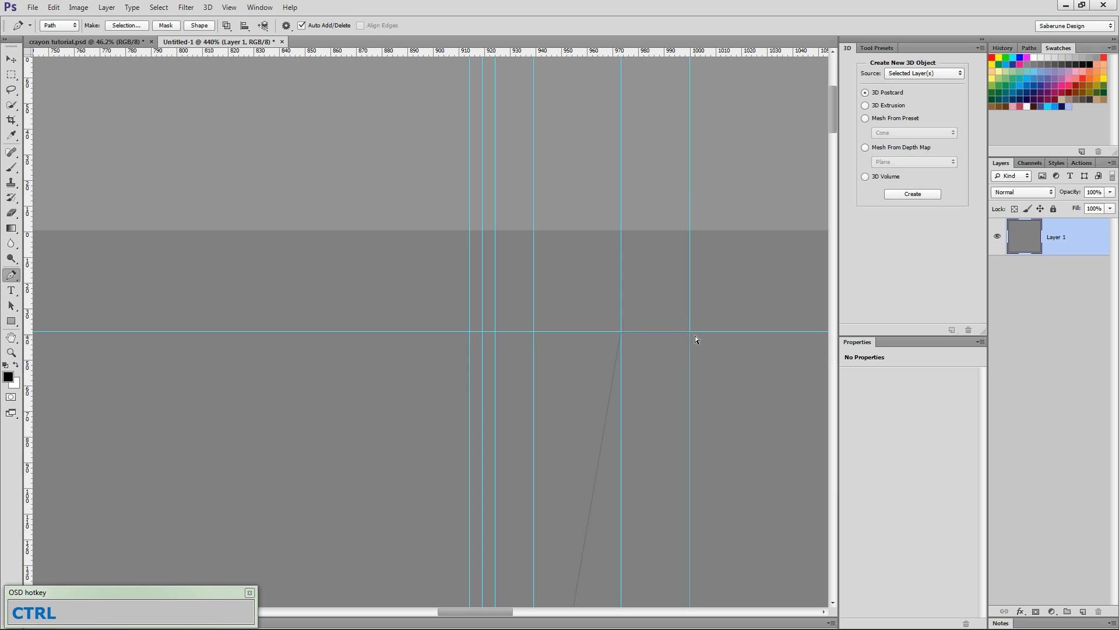
# Step: Hide the guides and create a new 3D extrusion from the selected crayon path
pyautogui.hotkey('ctrl', '0')
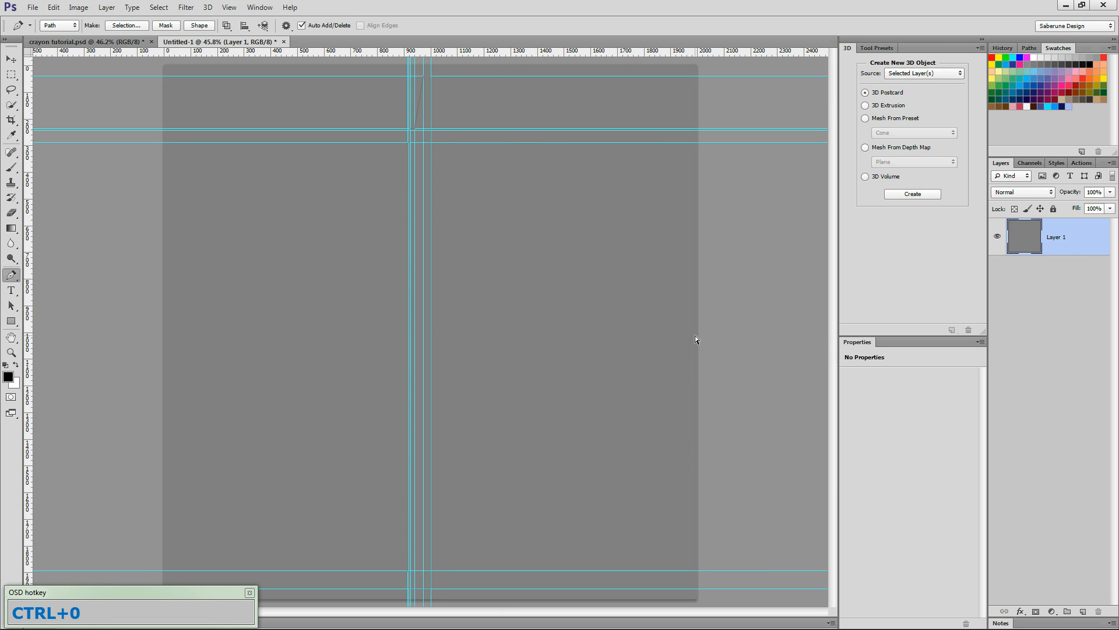
pyautogui.press('ctrl')
pyautogui.hotkey('ctrl', ';')
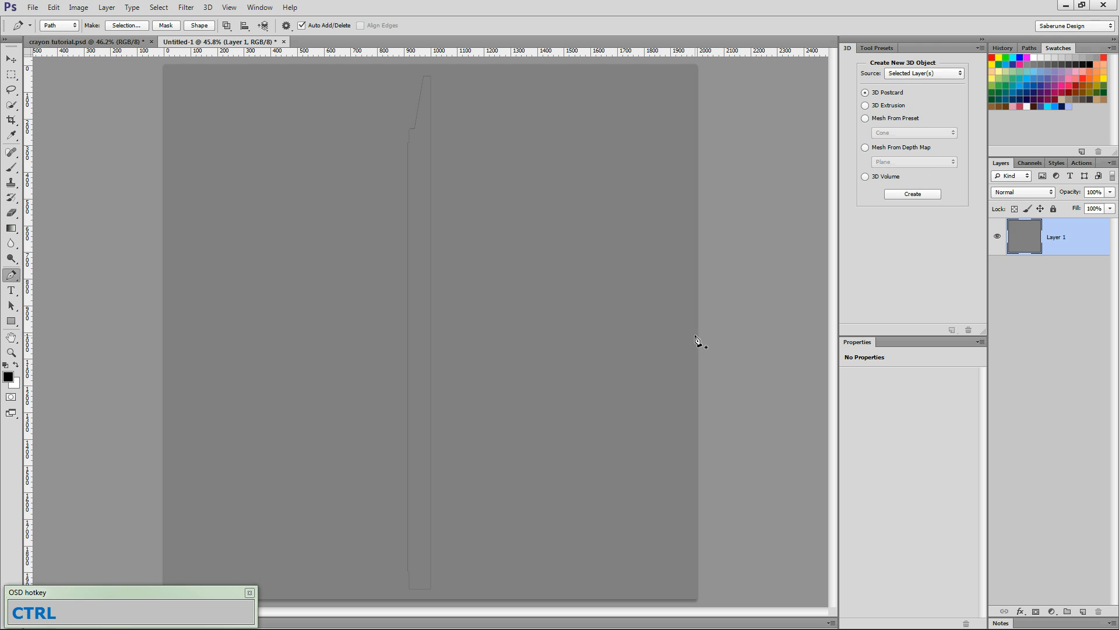
pyautogui.click(208, 8)
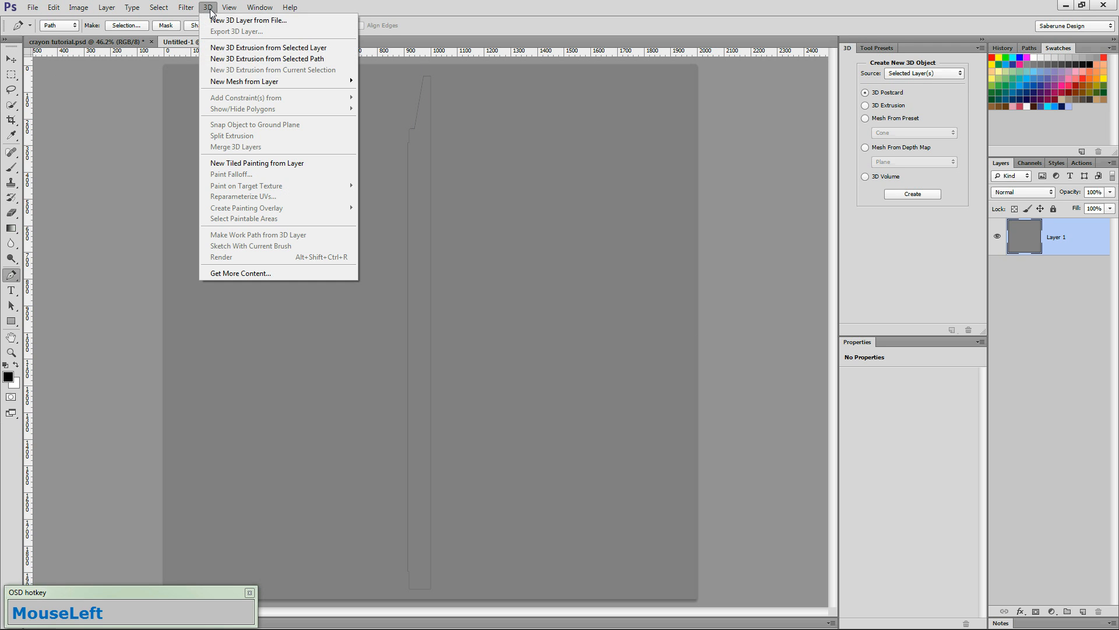
pyautogui.click(234, 62)
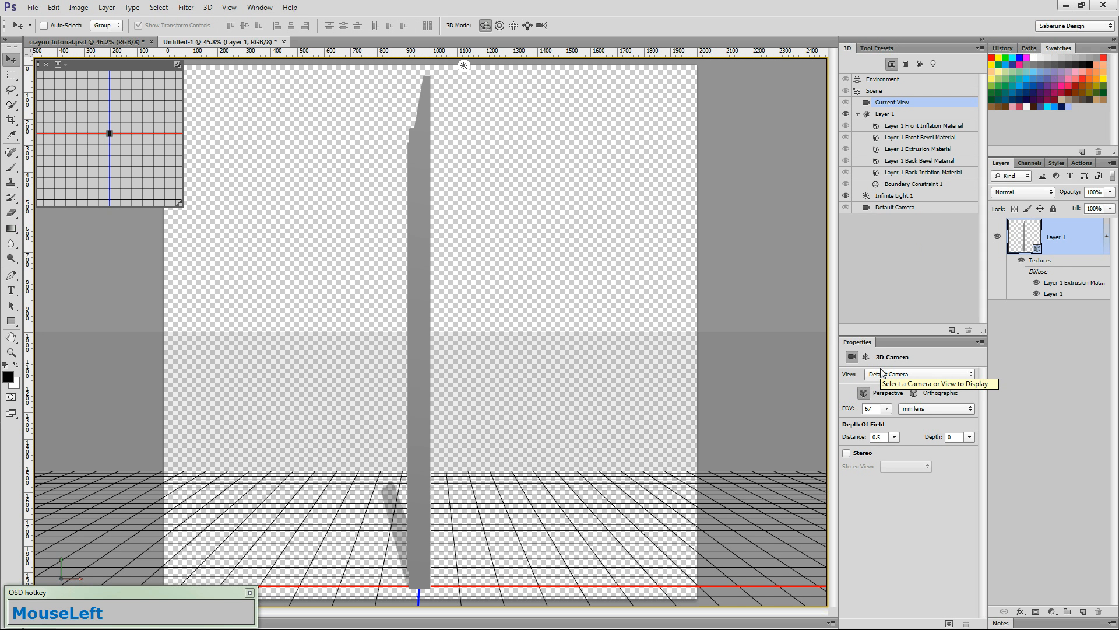
# Step: Deform the extruded Layer 1 mesh with a 360° horizontal bend angle and an extrusion depth of 272
pyautogui.click(892, 116)
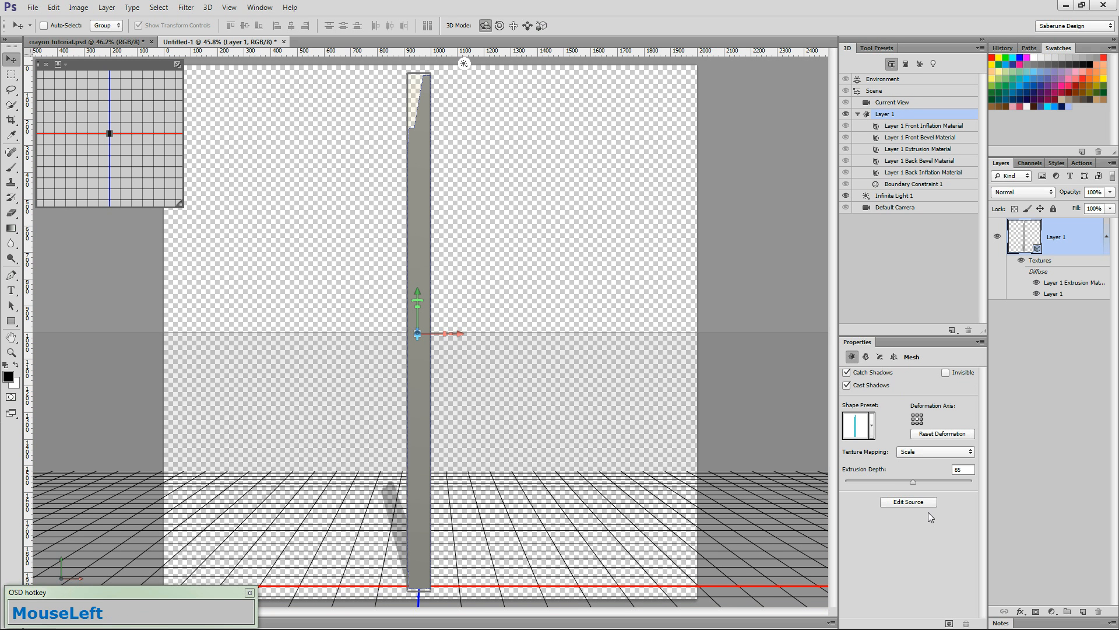
pyautogui.click(865, 356)
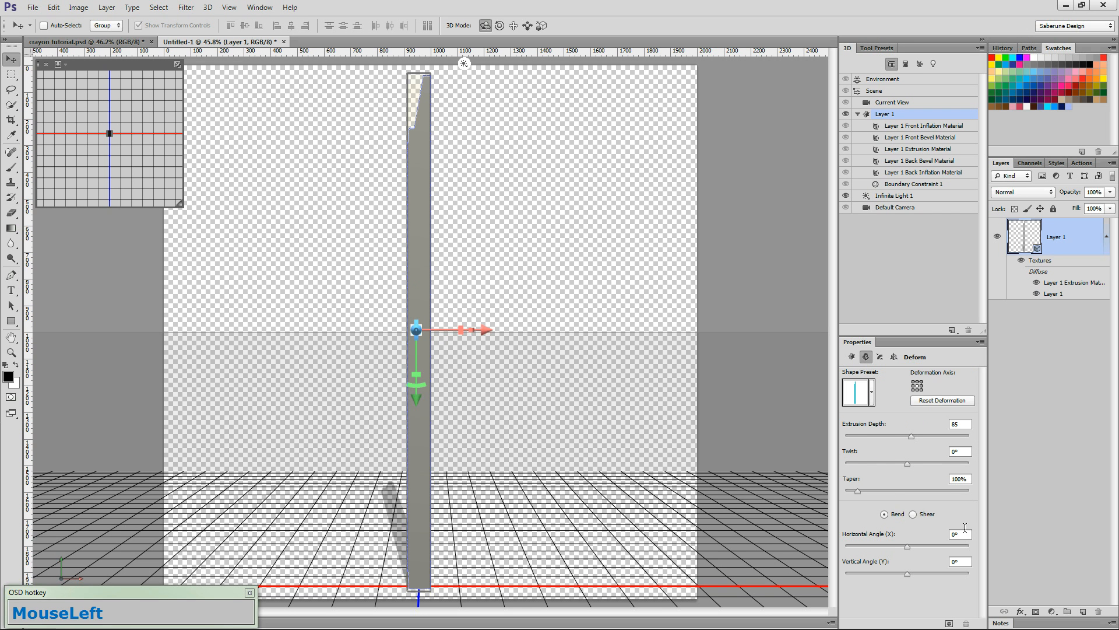
pyautogui.moveTo(907, 547); pyautogui.dragTo(970, 545)
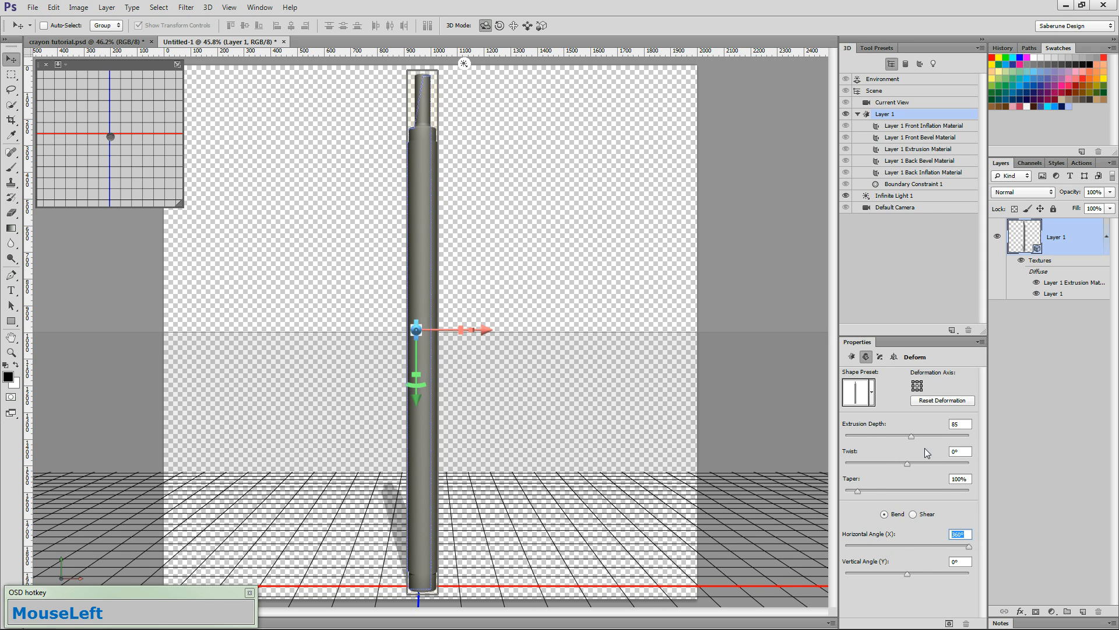
pyautogui.moveTo(961, 424); pyautogui.dragTo(933, 428)
pyautogui.write('272')
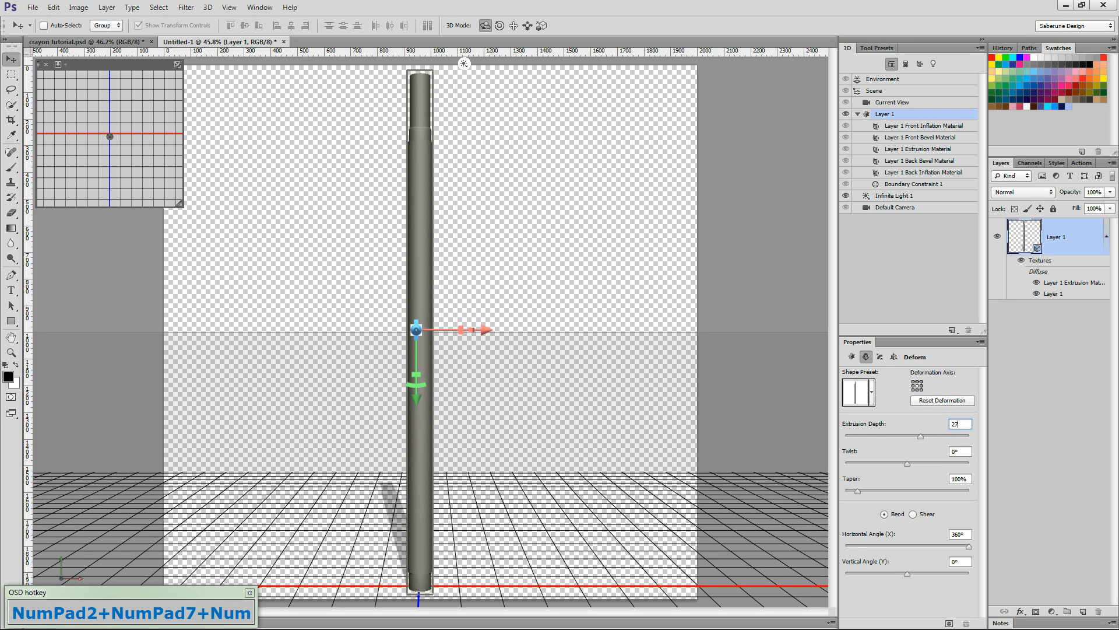
pyautogui.click(938, 452)
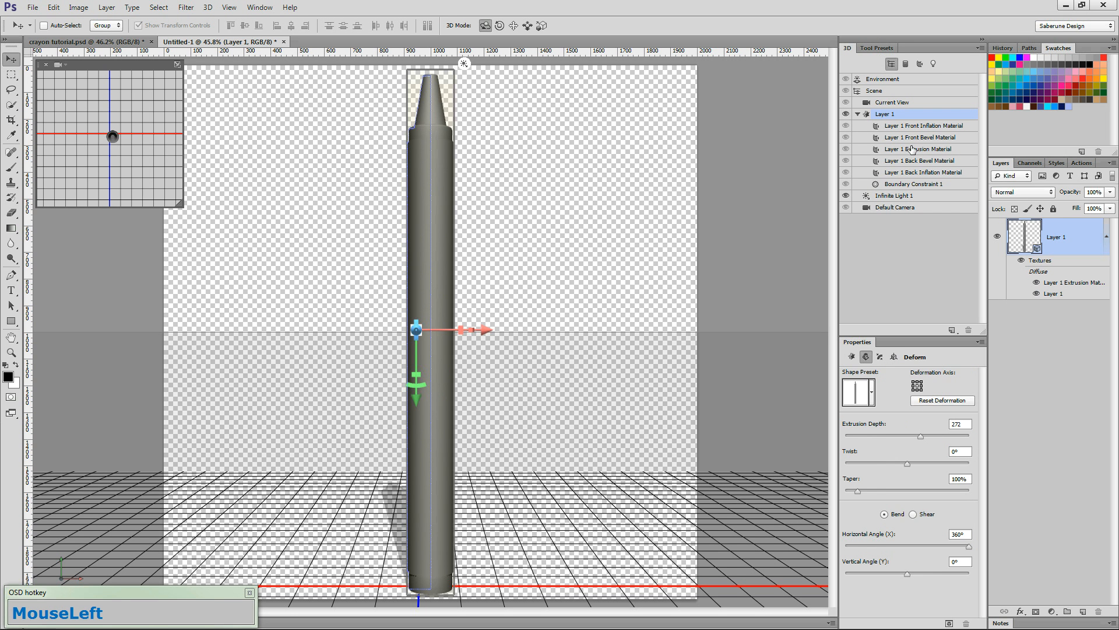
# Step: Set the diffuse color of Layer 1 Extrusion Material to pure red (ff0000)
pyautogui.click(911, 150)
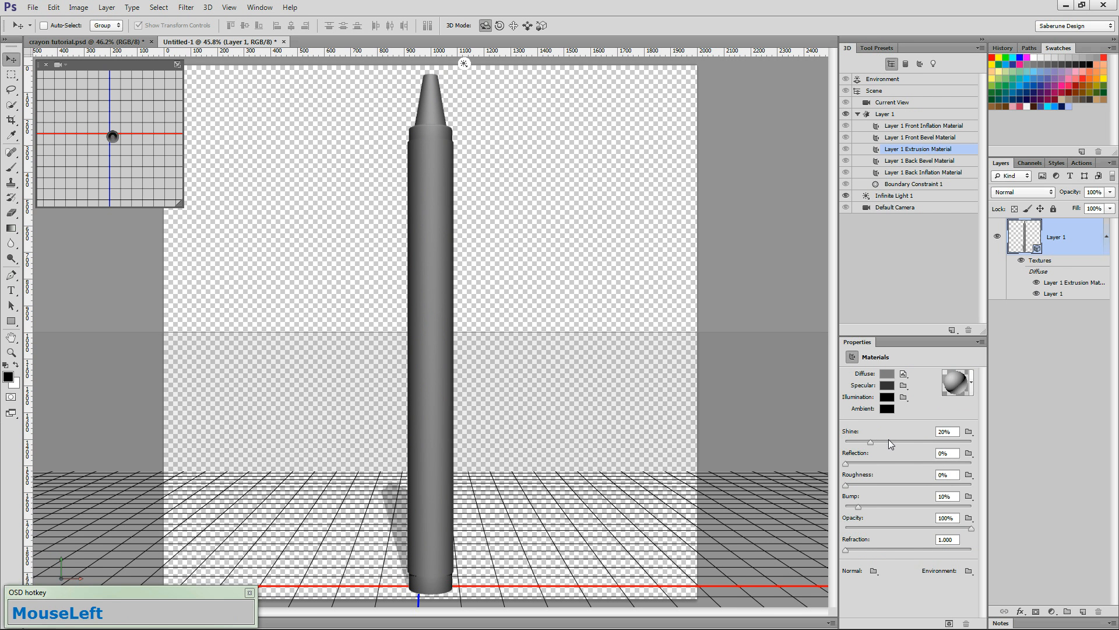
pyautogui.hotkey('ctrl', 'alt', 'z')
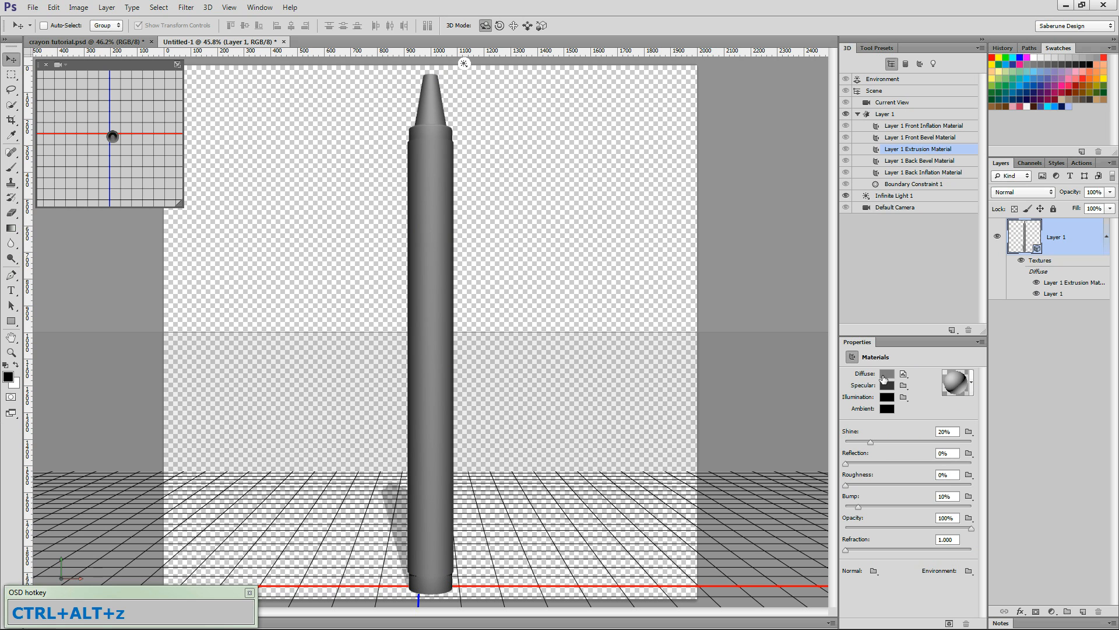
pyautogui.click(885, 378)
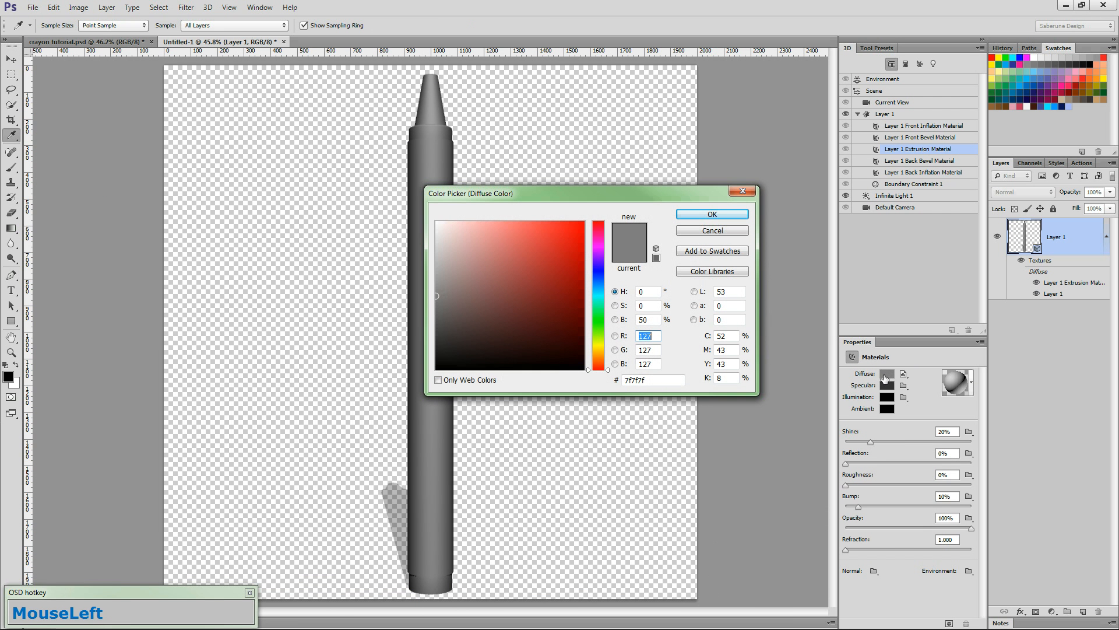
pyautogui.moveTo(574, 254); pyautogui.dragTo(707, 208)
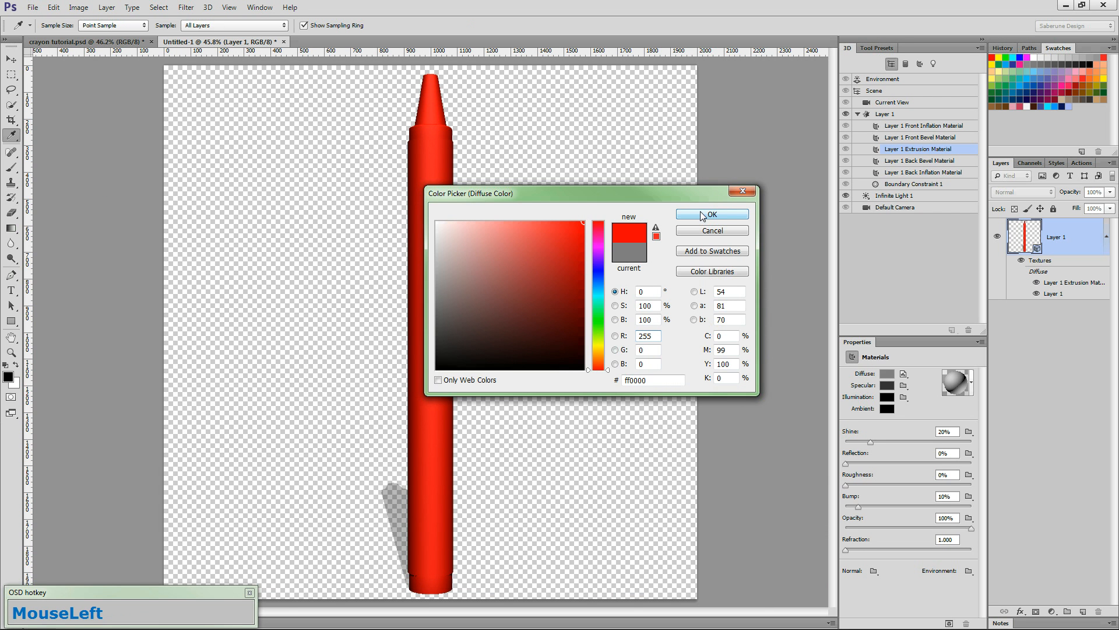
pyautogui.click(707, 214)
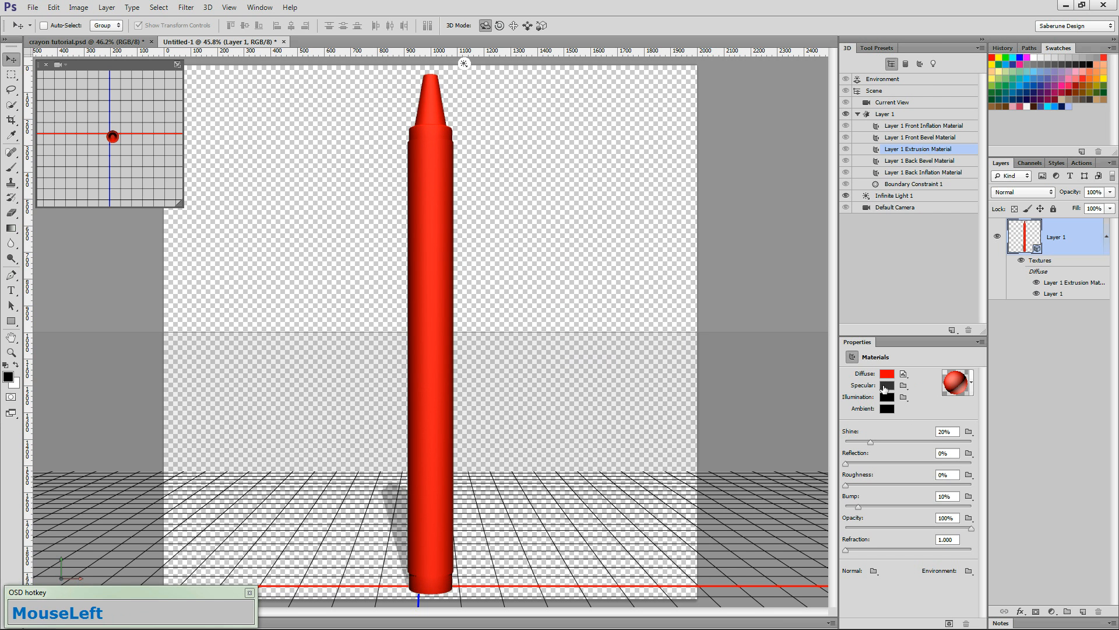
# Step: Set the extrusion material's specular color to the gray swatch 636363
pyautogui.click(886, 387)
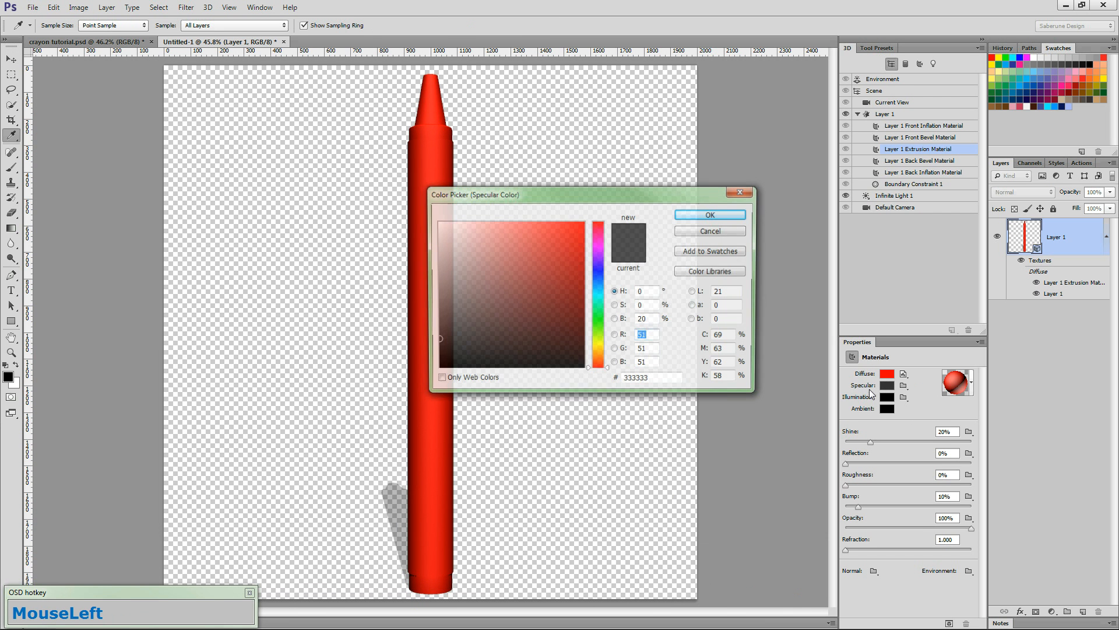
pyautogui.click(1048, 63)
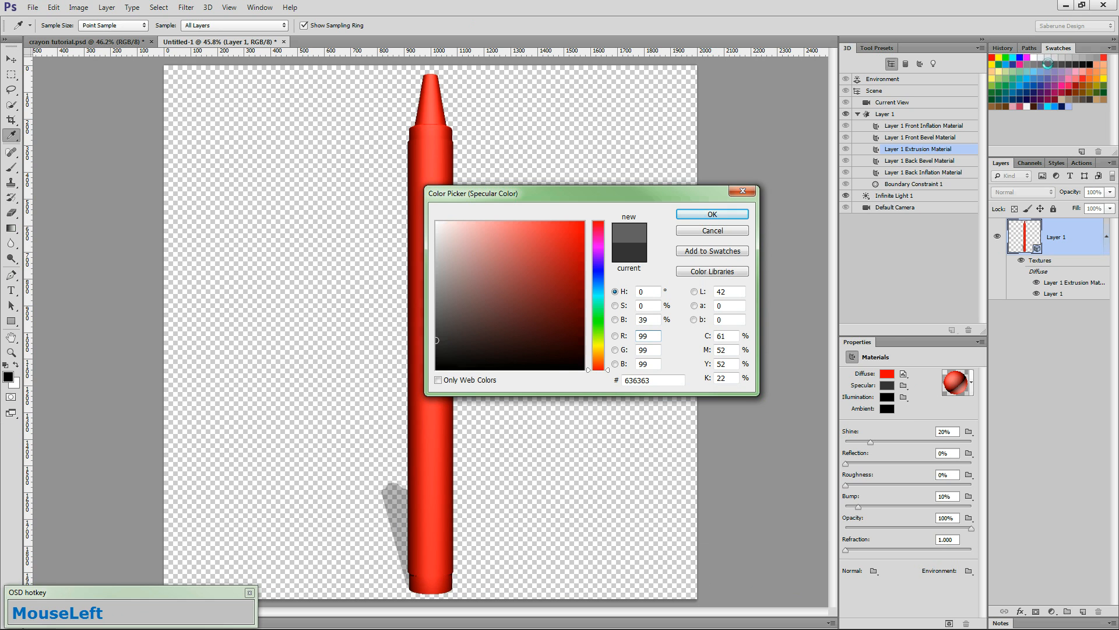
pyautogui.click(707, 219)
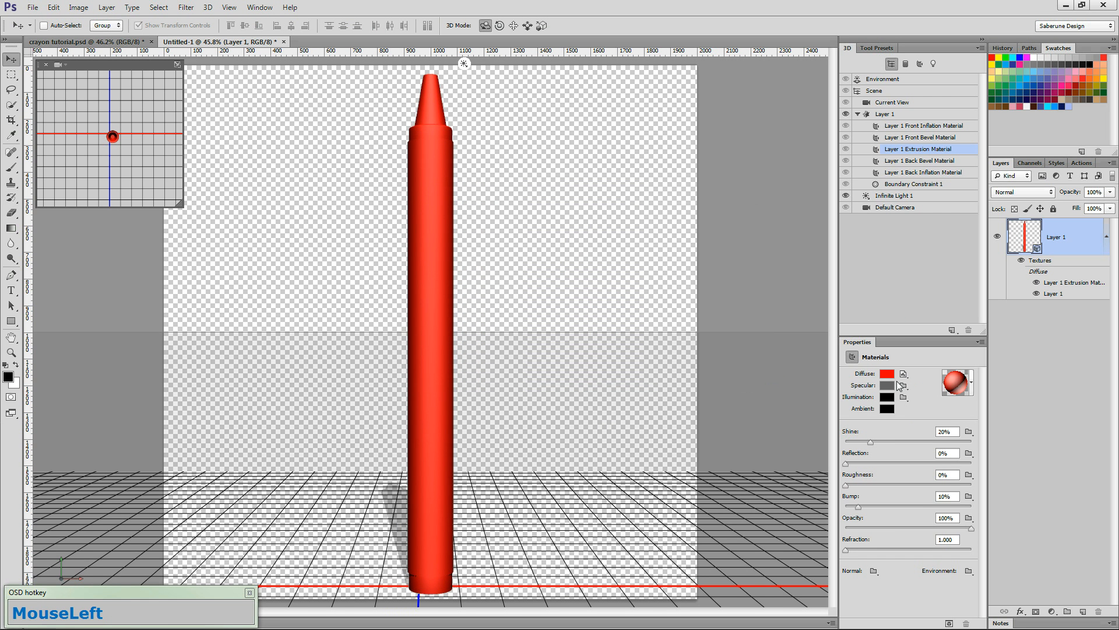
# Step: Set the extrusion material's shine to 31% and its reflection to 25%
pyautogui.moveTo(953, 431)
pyautogui.mouseDown()
pyautogui.moveTo(926, 432)
pyautogui.moveTo(952, 442)
pyautogui.mouseUp()
pyautogui.write('31')
pyautogui.press('Return')
pyautogui.moveTo(954, 455); pyautogui.dragTo(923, 459)
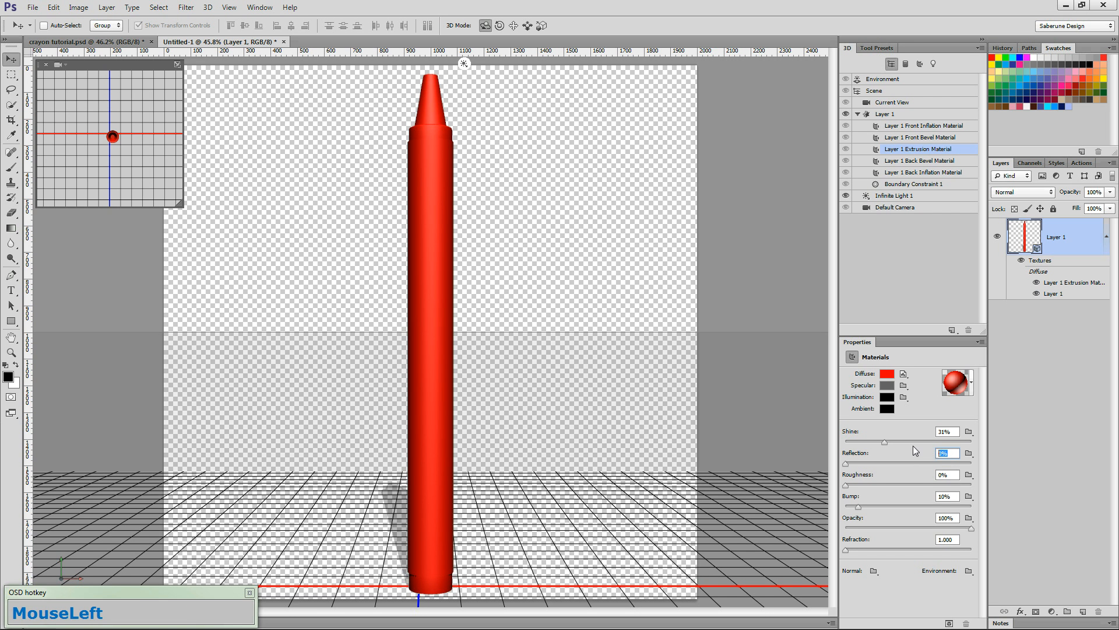
pyautogui.write('25')
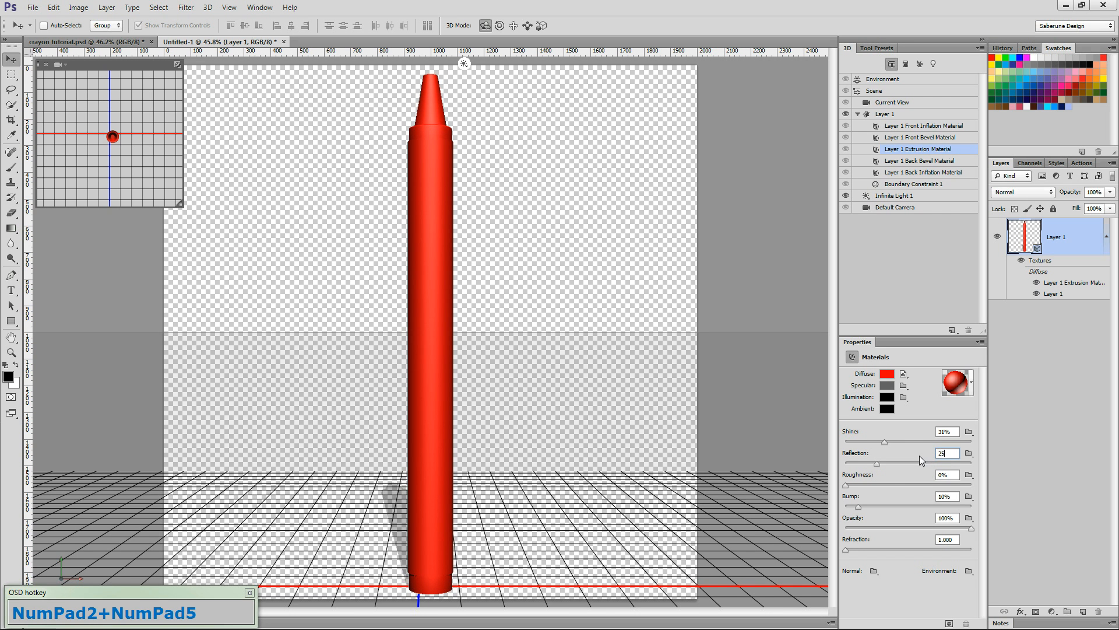
pyautogui.press('Return')
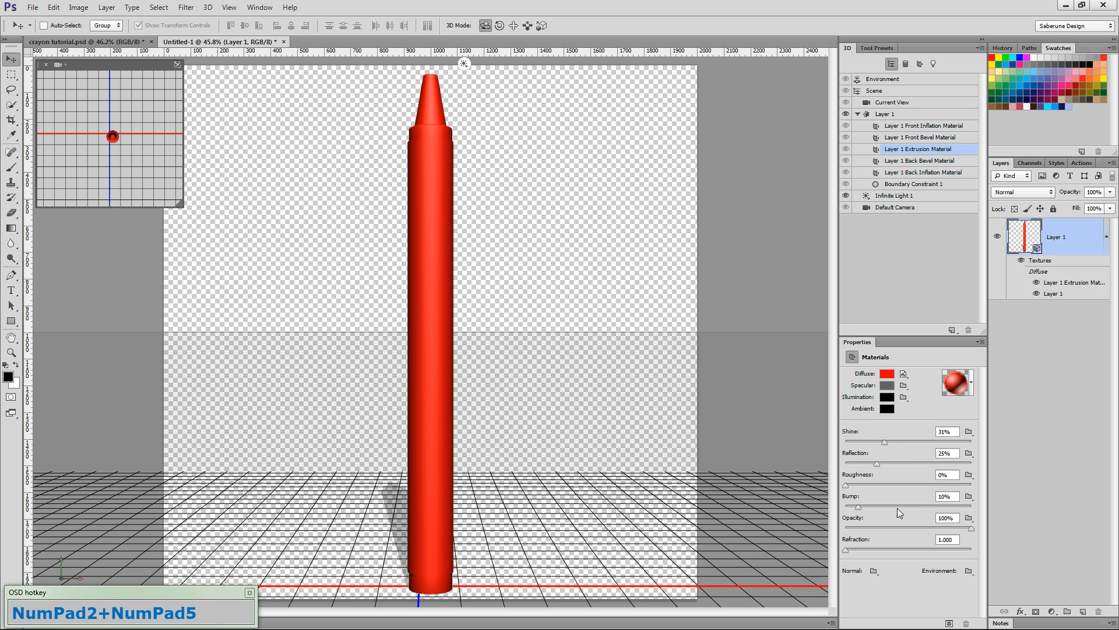
# Step: Set the extrusion material's bump to 35% and its refraction to 1.460
pyautogui.moveTo(952, 496); pyautogui.dragTo(921, 515)
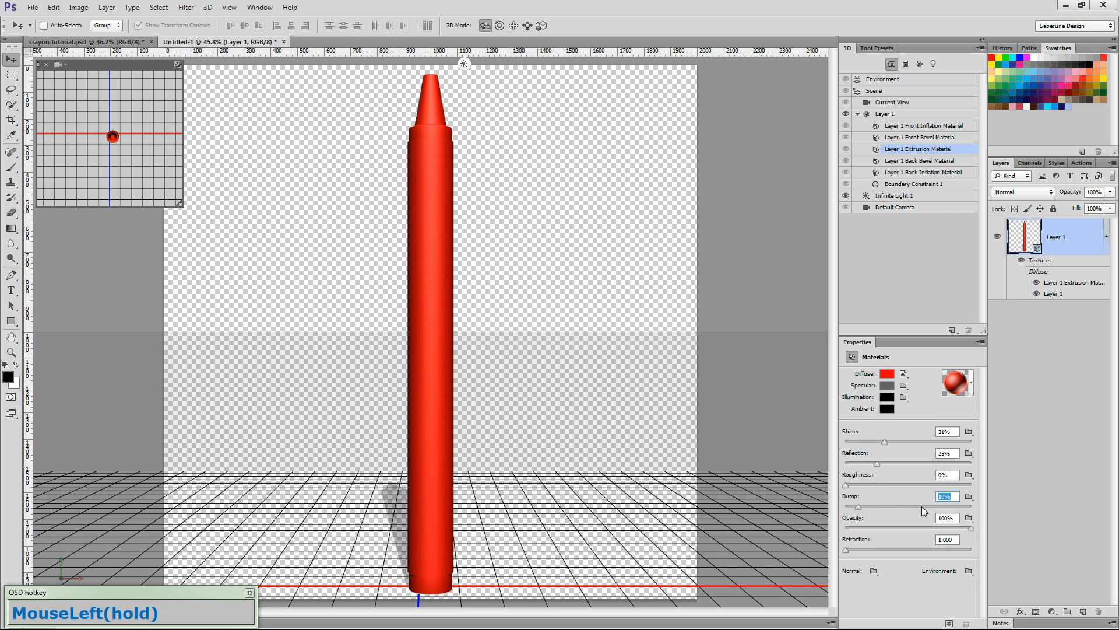
pyautogui.write('35')
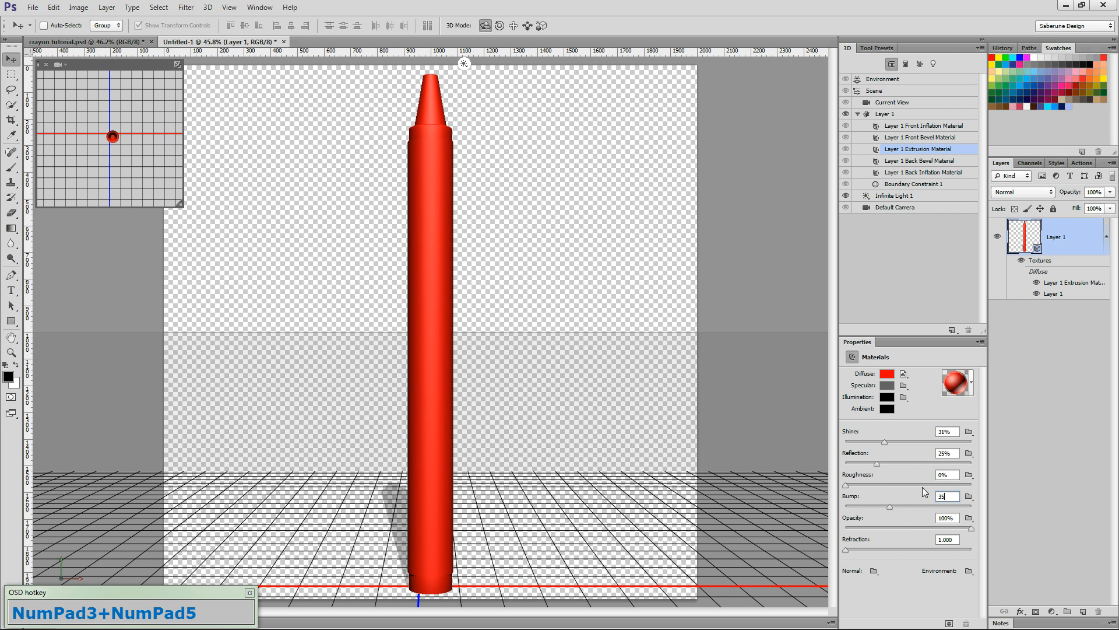
pyautogui.press('Return')
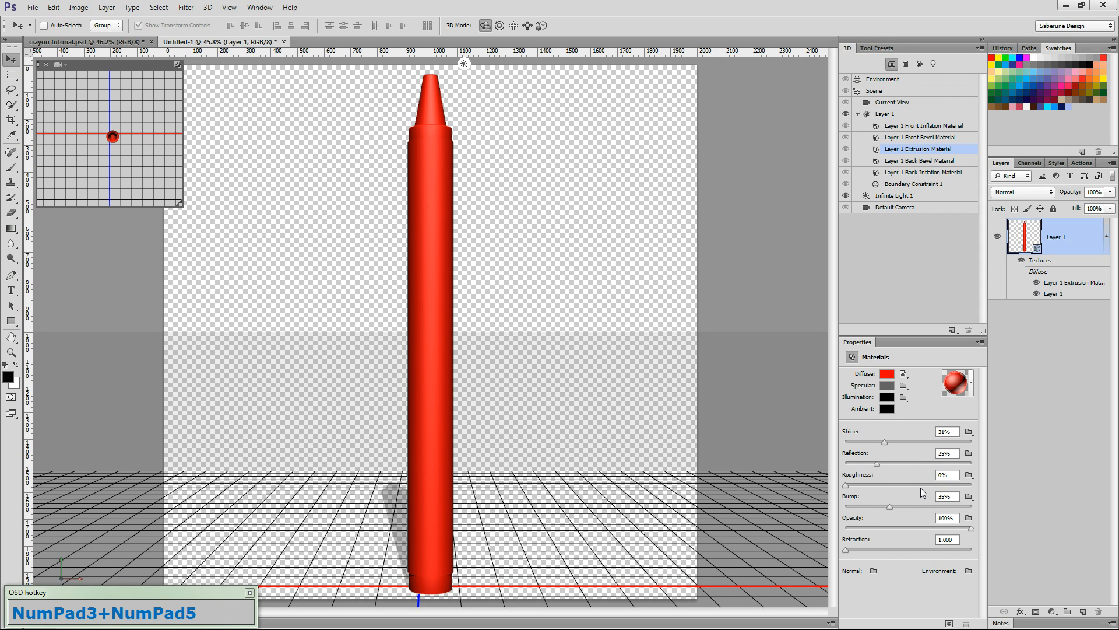
pyautogui.moveTo(954, 539); pyautogui.dragTo(910, 541)
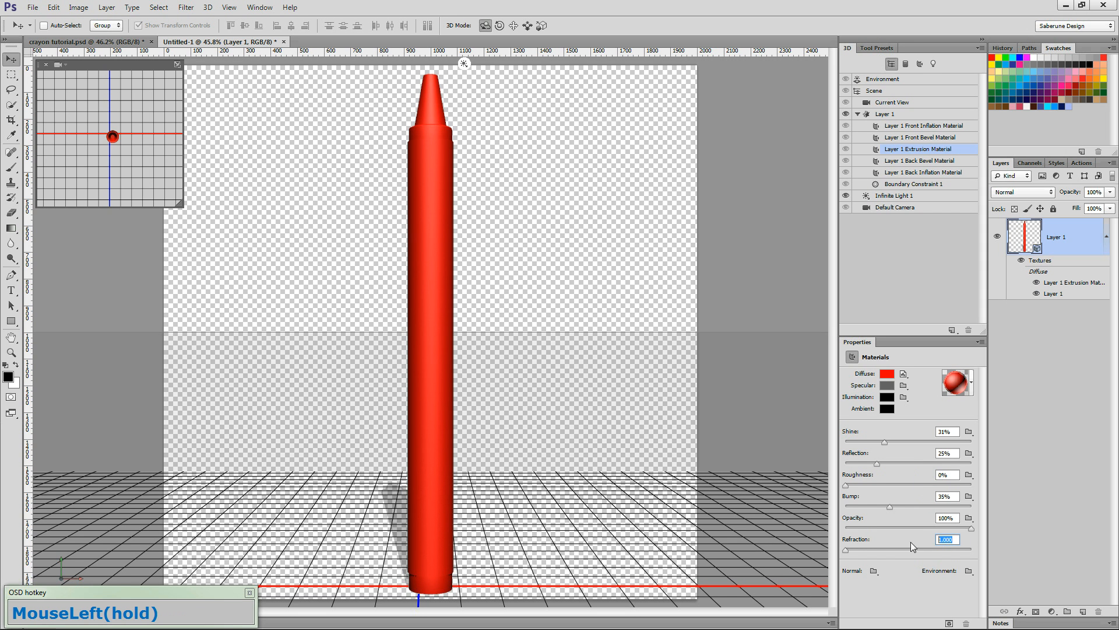
pyautogui.write('1.46')
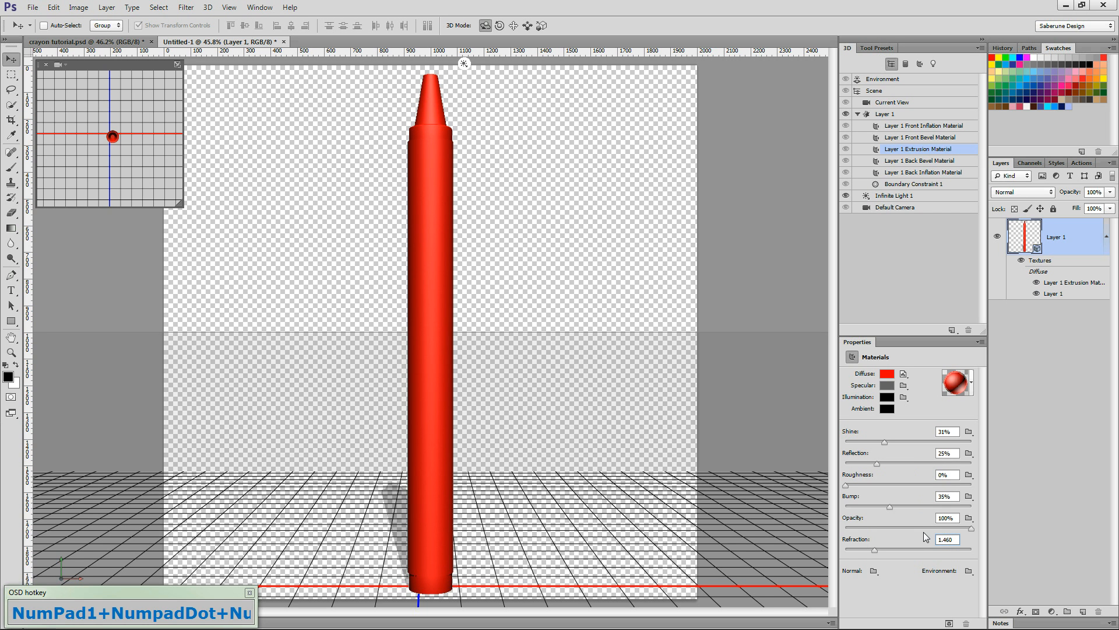
pyautogui.write('0')
pyautogui.click(942, 541)
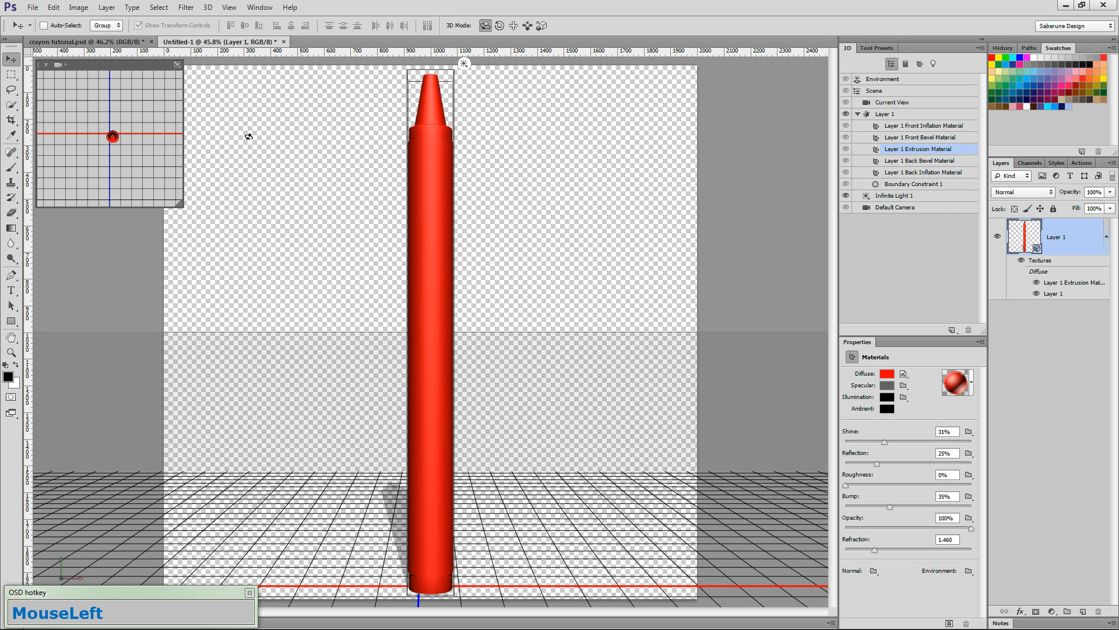
# Step: Save the document to the Desktop as a Photoshop file named "red crayon"
pyautogui.click(33, 8)
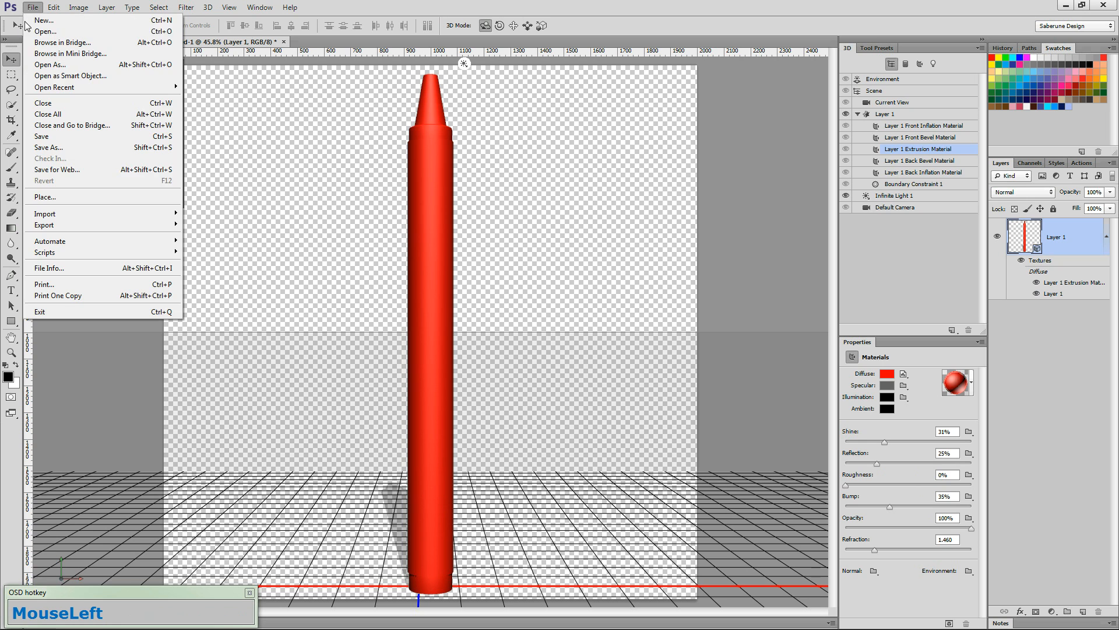
pyautogui.click(64, 147)
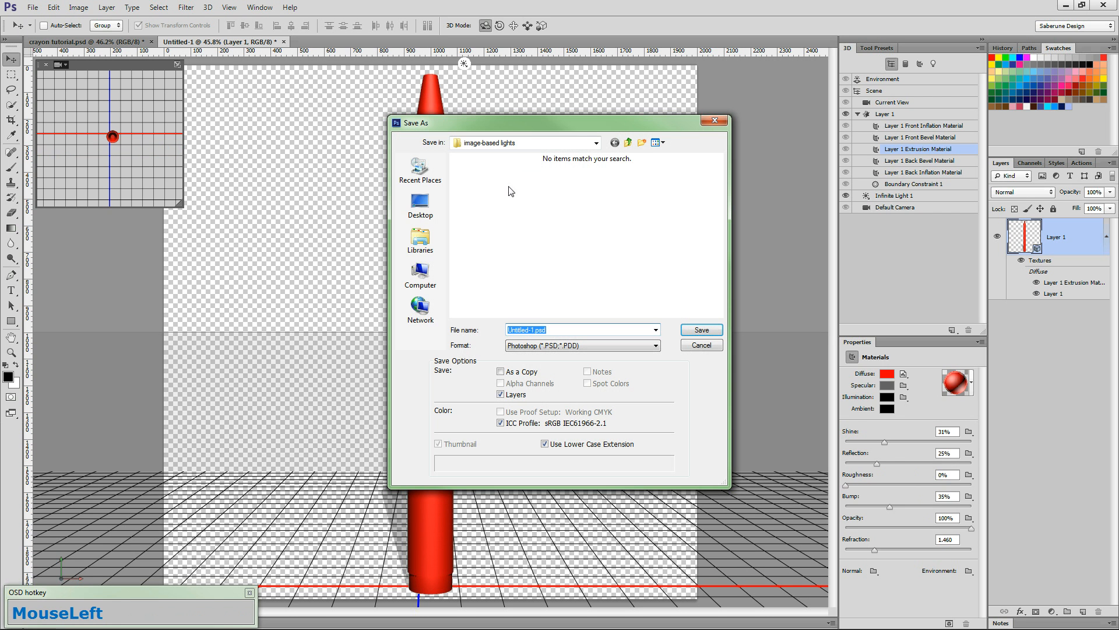
pyautogui.click(420, 204)
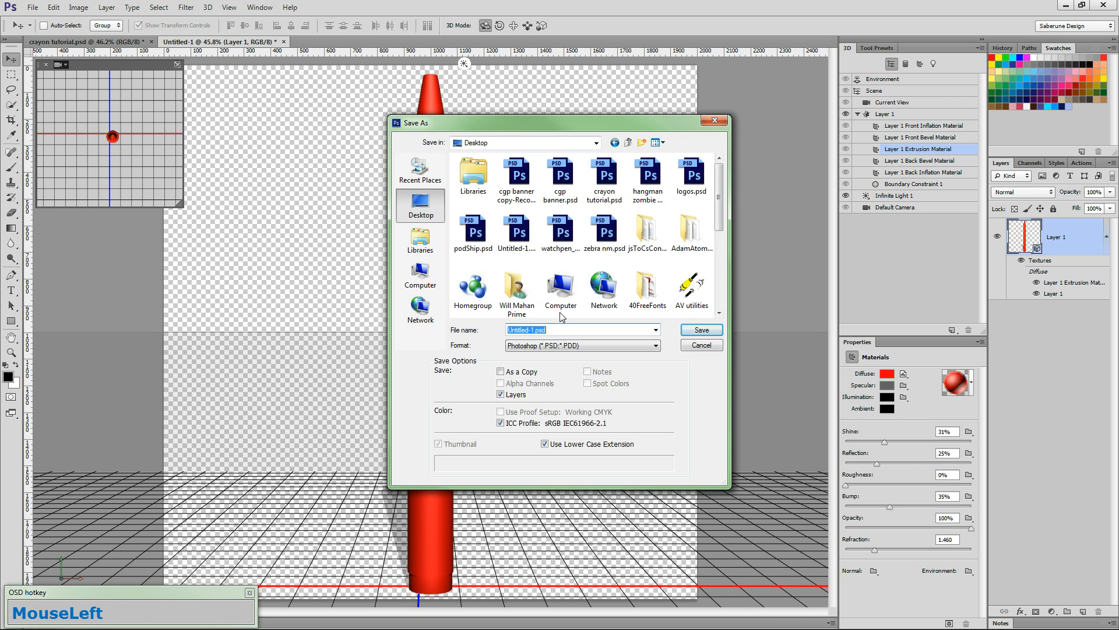
pyautogui.write('red craoy')
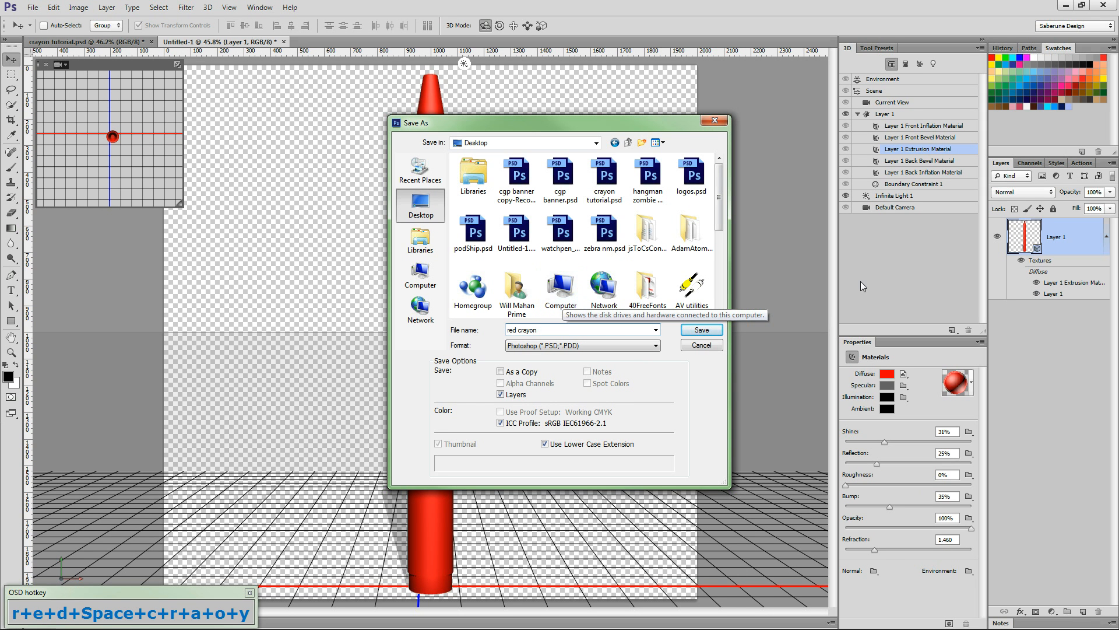
pyautogui.click(697, 330)
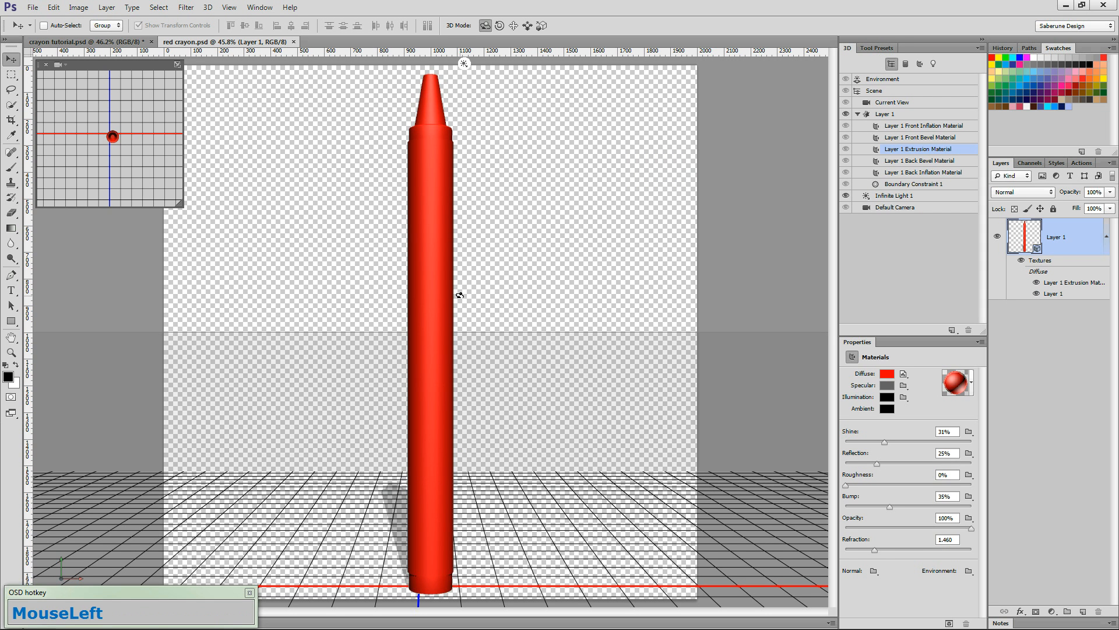
# Step: Add a new empty layer beneath the 3D crayon layer
pyautogui.press('ctrl')
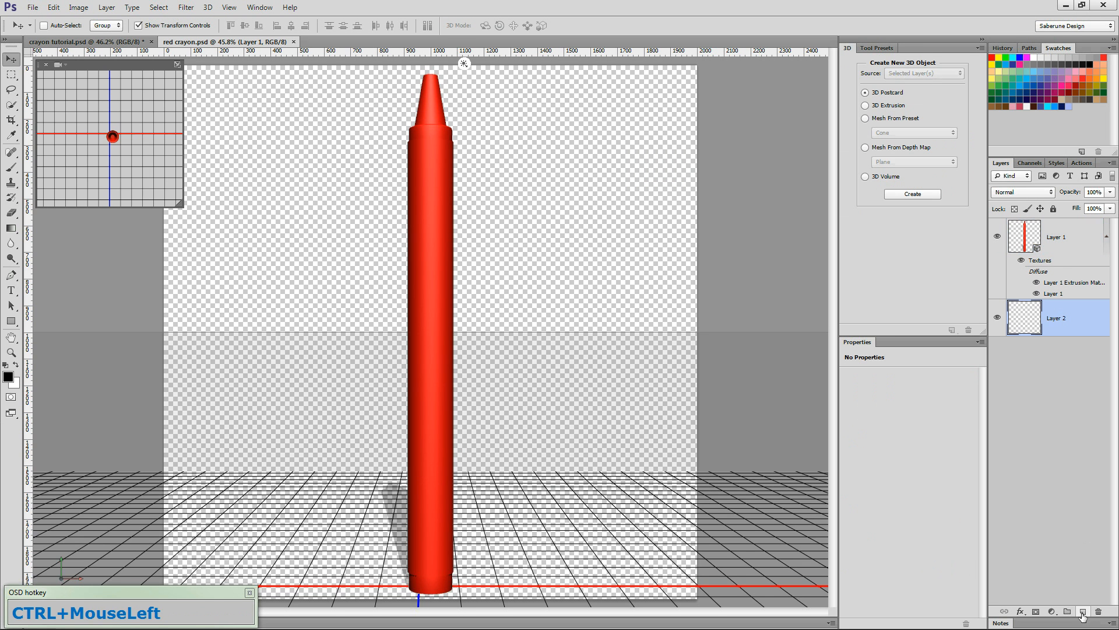
pyautogui.keyDown('ctrl'); pyautogui.click(1082, 612); pyautogui.keyUp('ctrl')
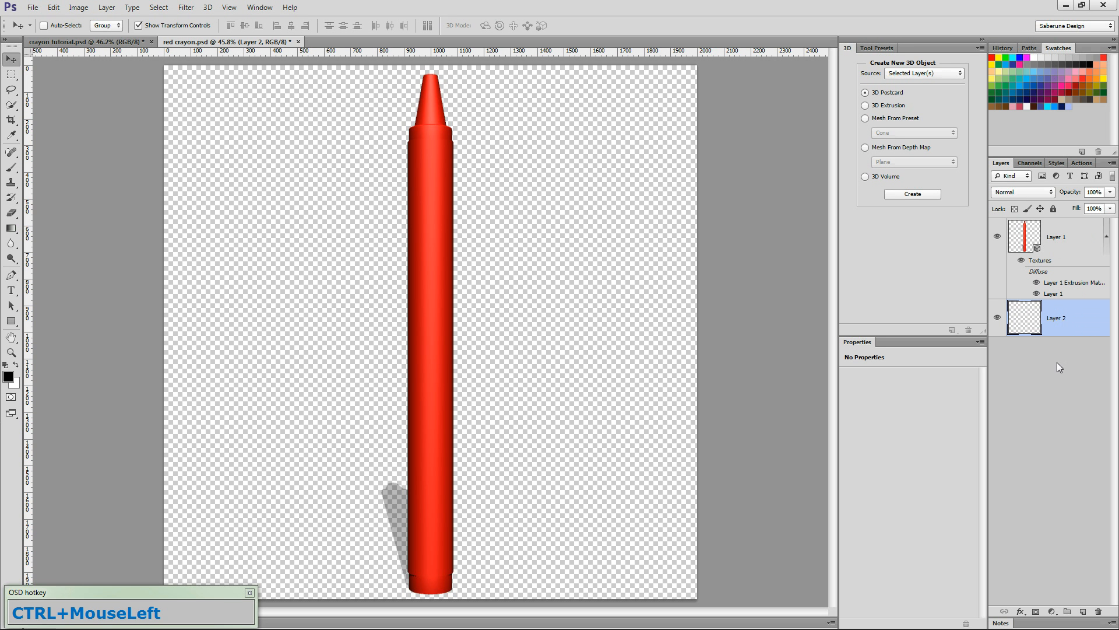
pyautogui.click(1040, 434)
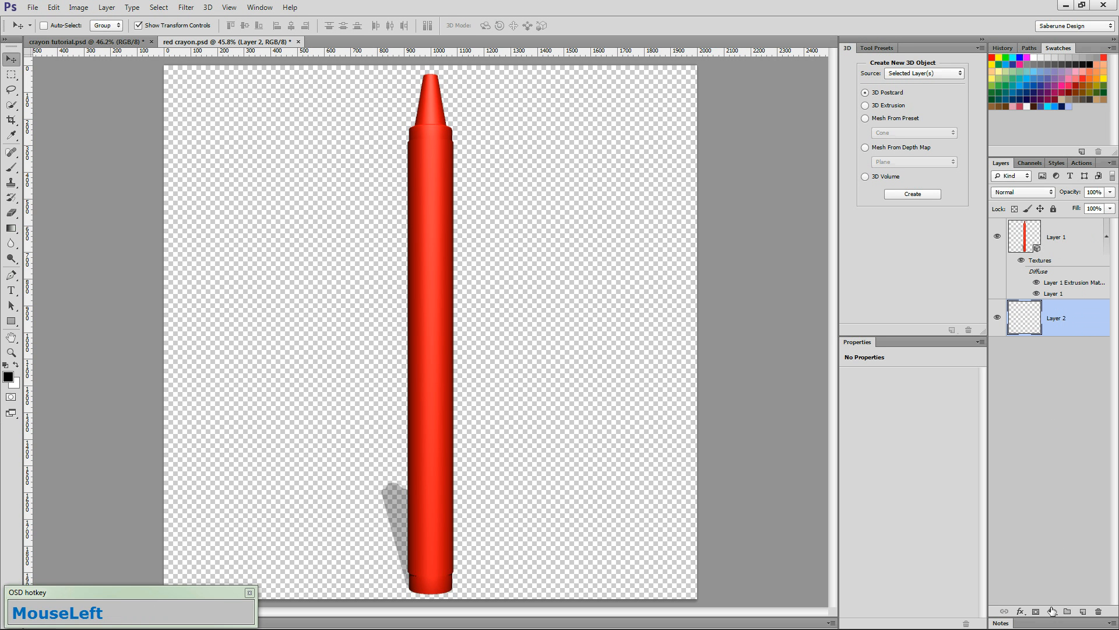
# Step: Create a pattern fill layer beneath the crayon and replace the available patterns with the Color Paper set
pyautogui.click(1051, 612)
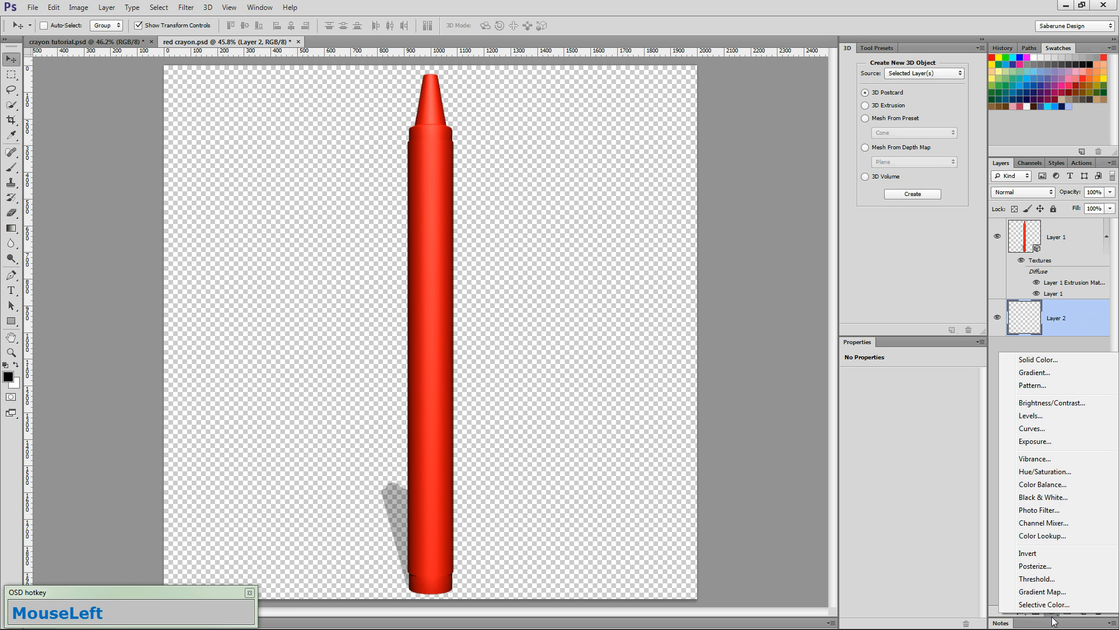
pyautogui.click(1048, 385)
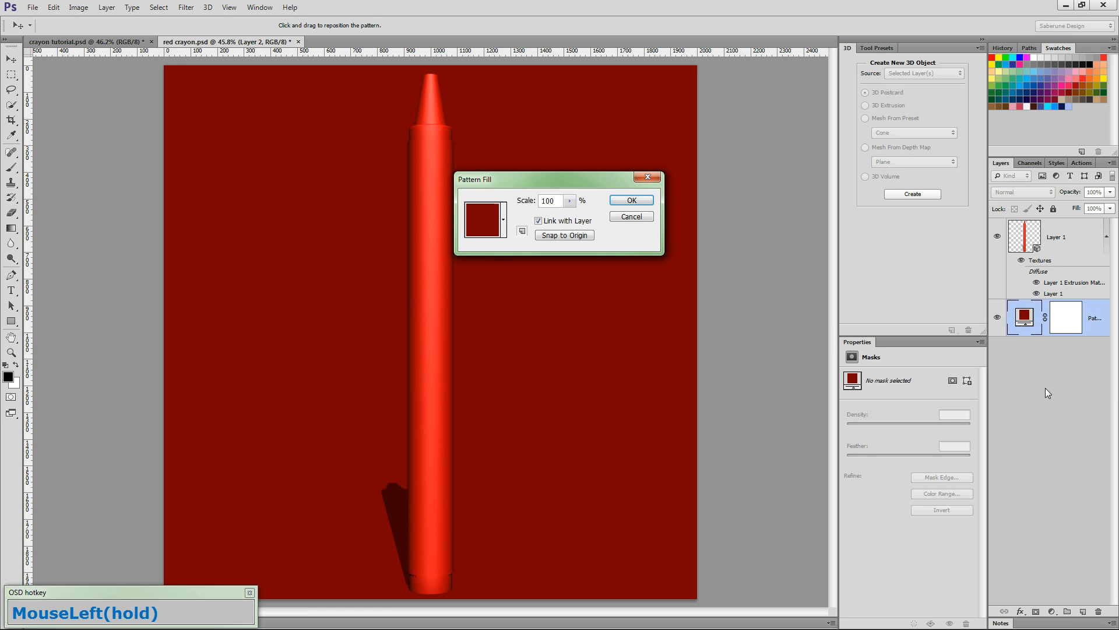
pyautogui.click(505, 222)
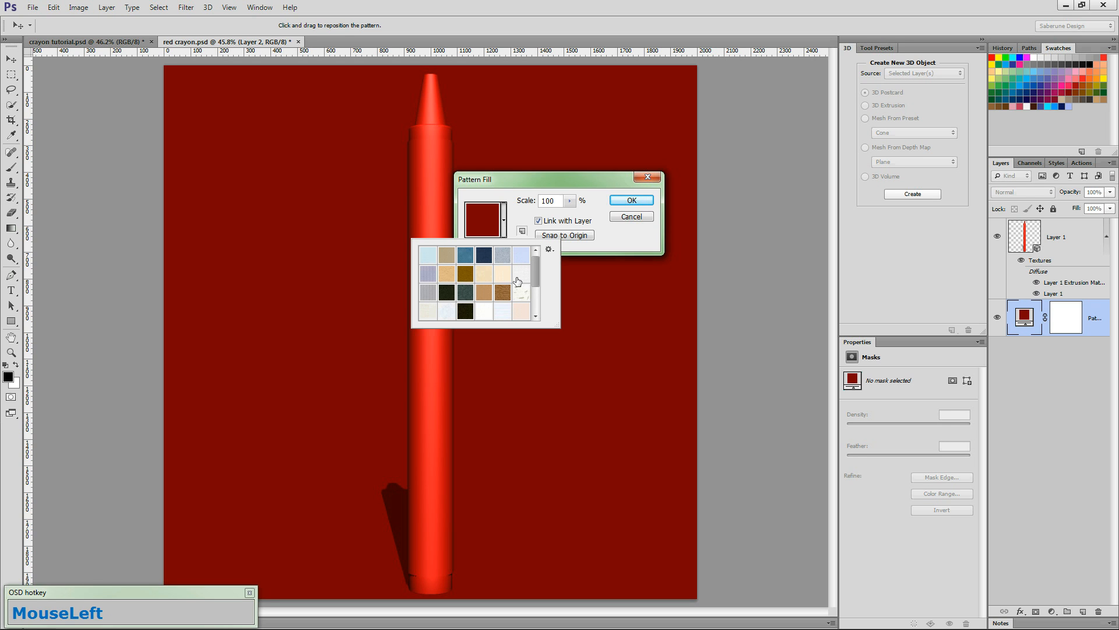
pyautogui.click(548, 250)
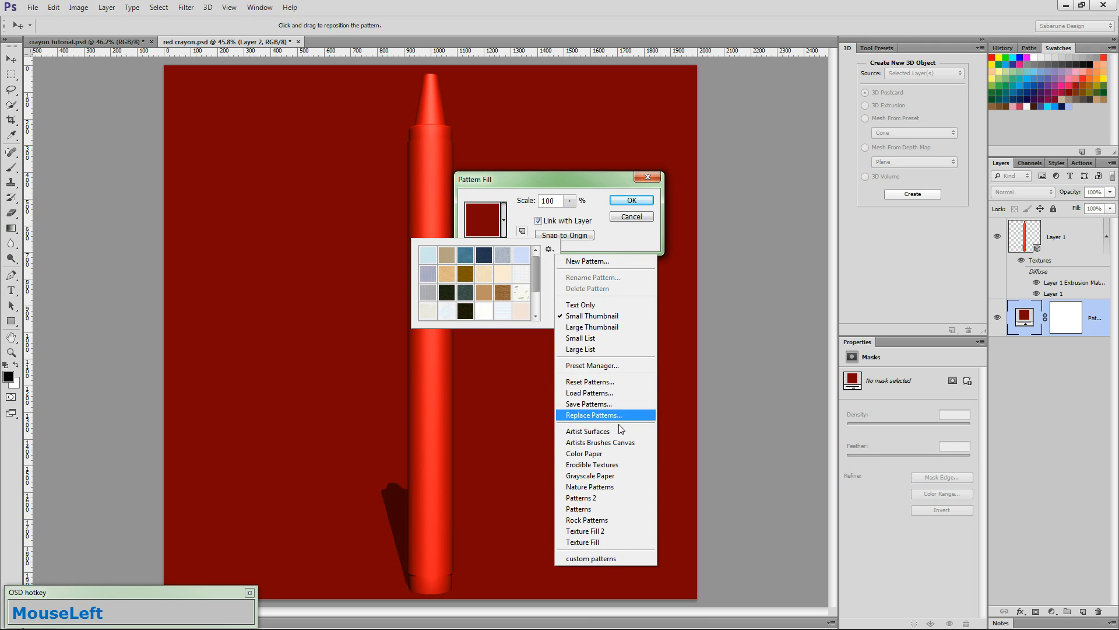
pyautogui.click(599, 453)
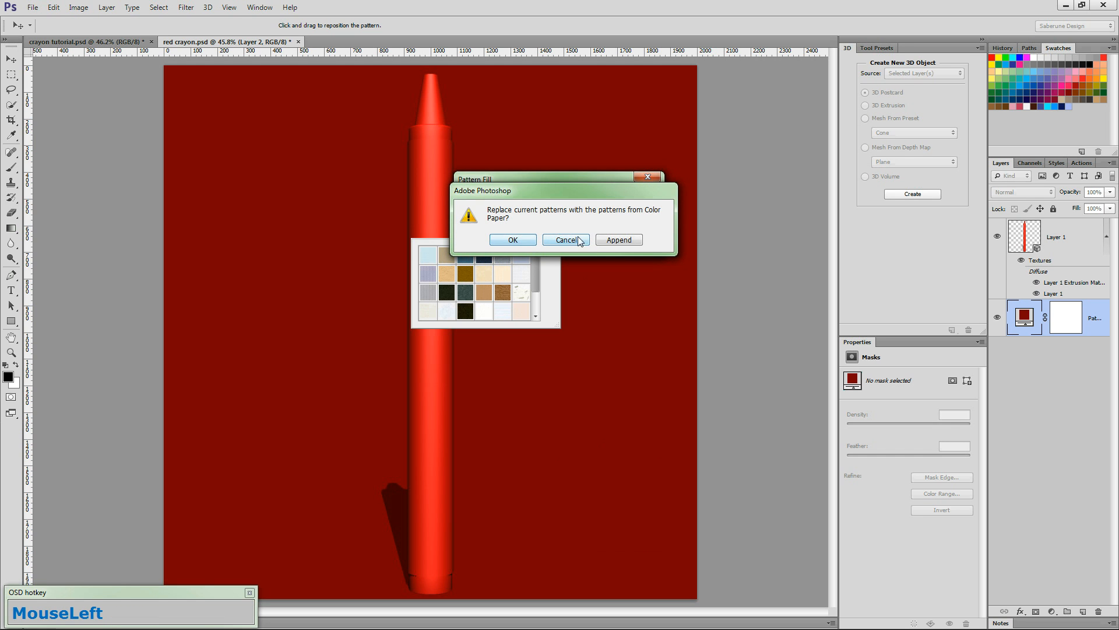
pyautogui.click(521, 244)
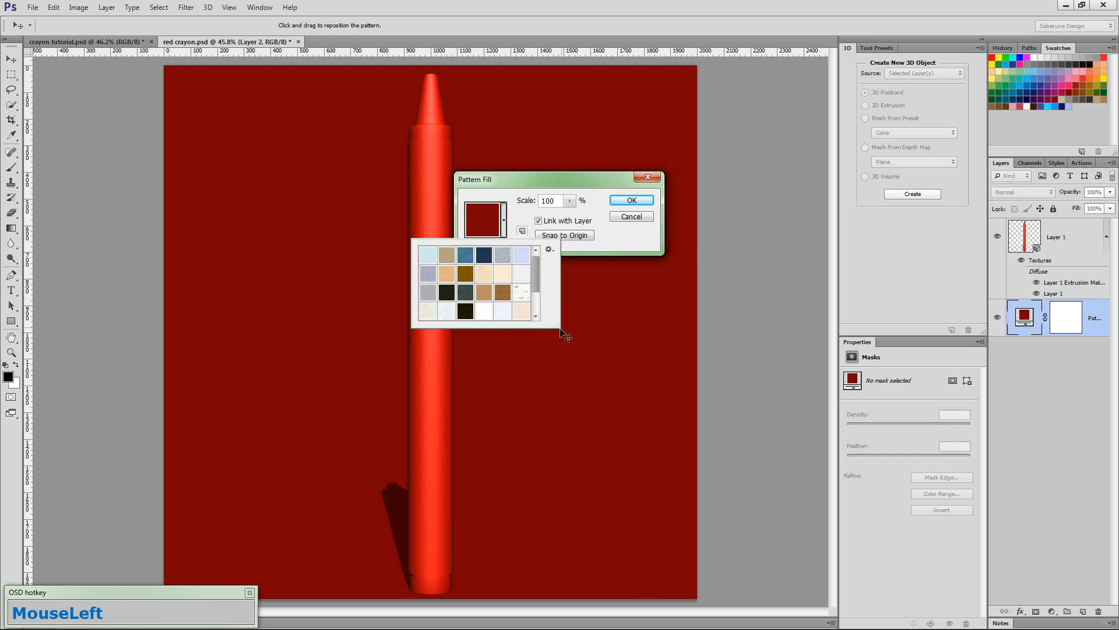
# Step: Fill the background with the tan paper pattern at 250% scale
pyautogui.doubleClick(449, 278)
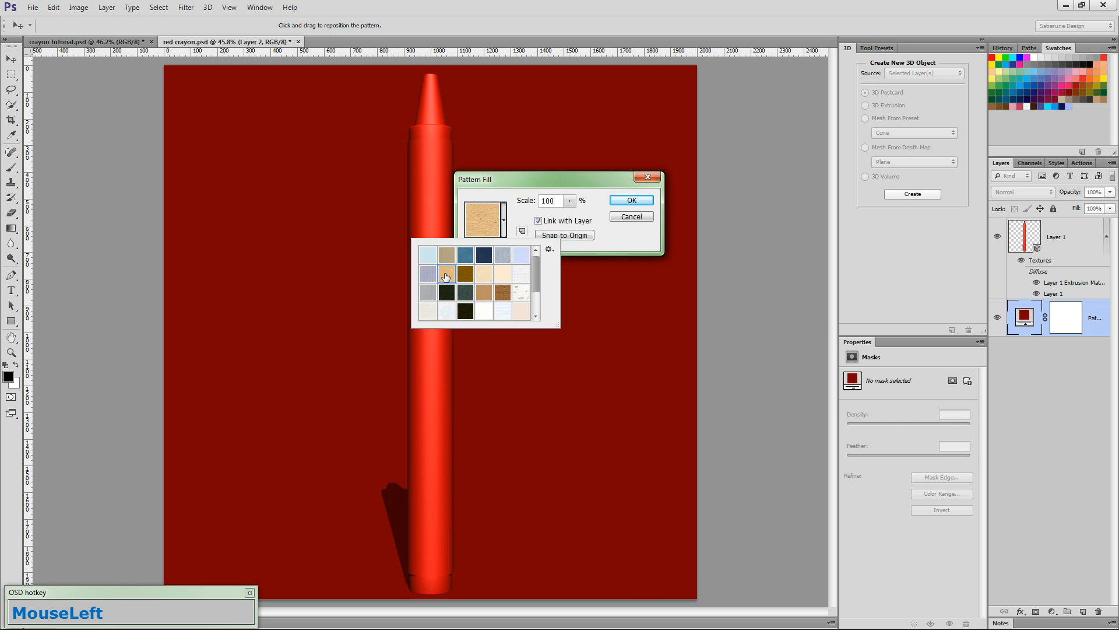
pyautogui.doubleClick(554, 200)
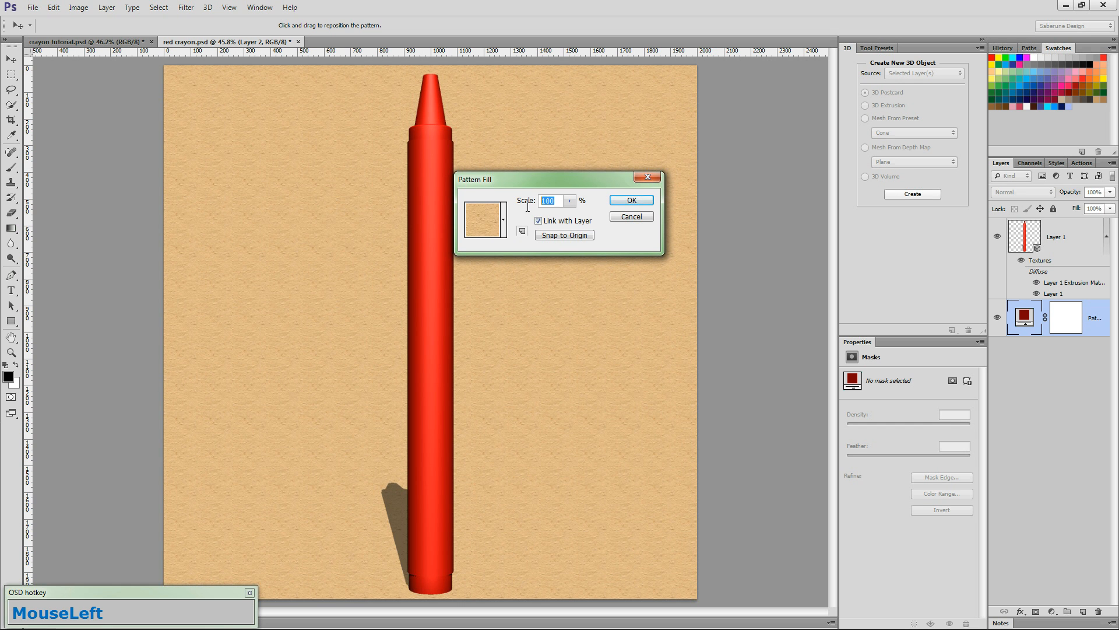
pyautogui.write('250')
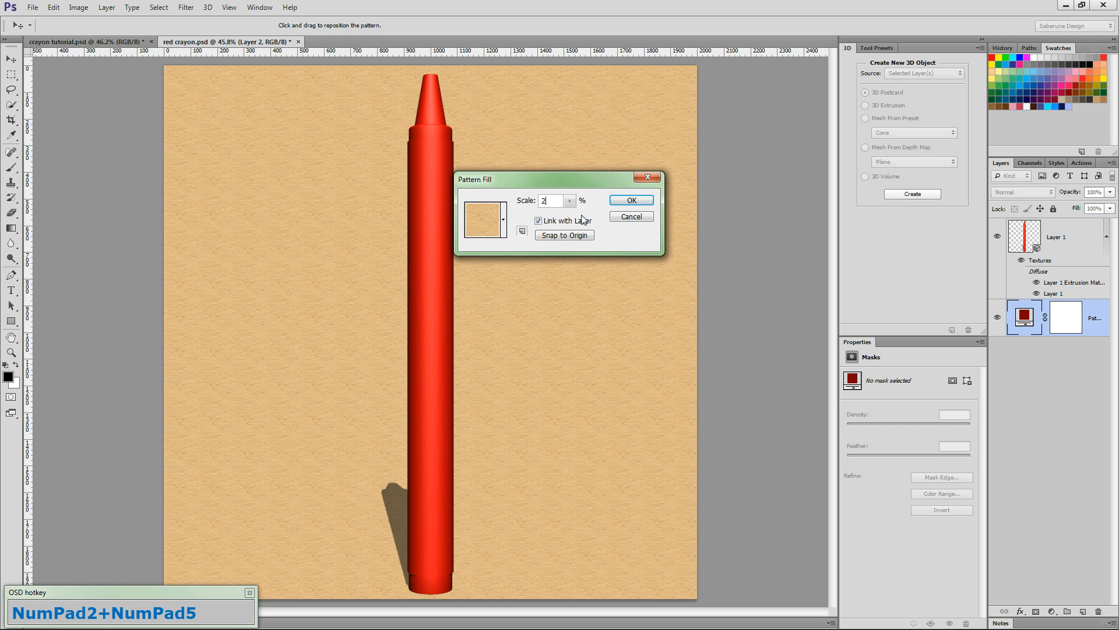
pyautogui.click(632, 201)
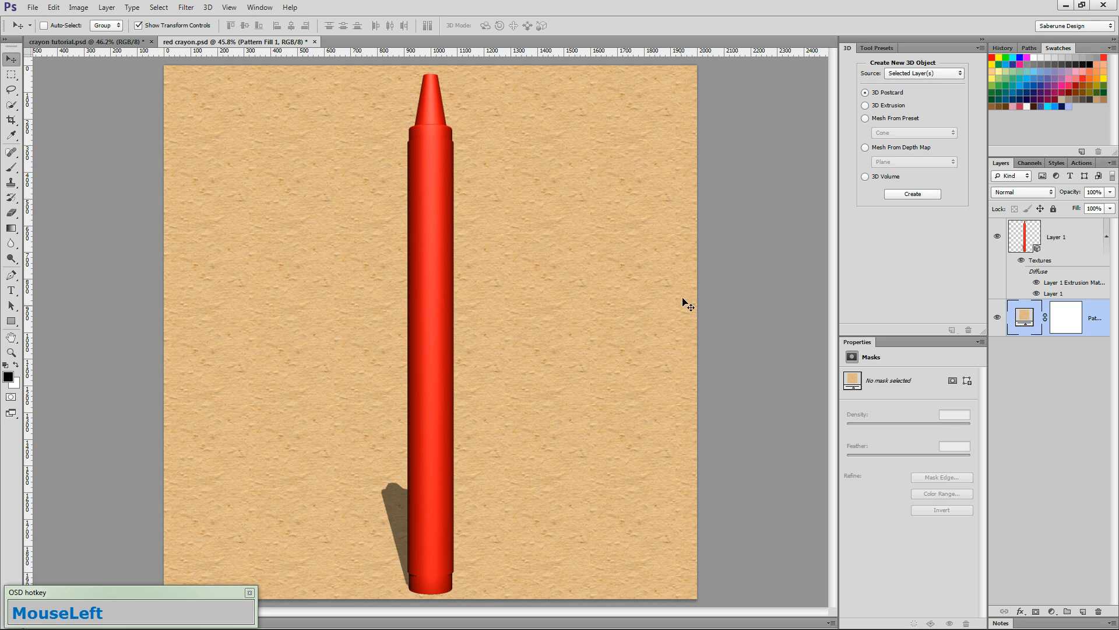
# Step: Replace the image-based light texture in the crayon layer's 3D environment with the crayonTutorialIBL image
pyautogui.click(1079, 239)
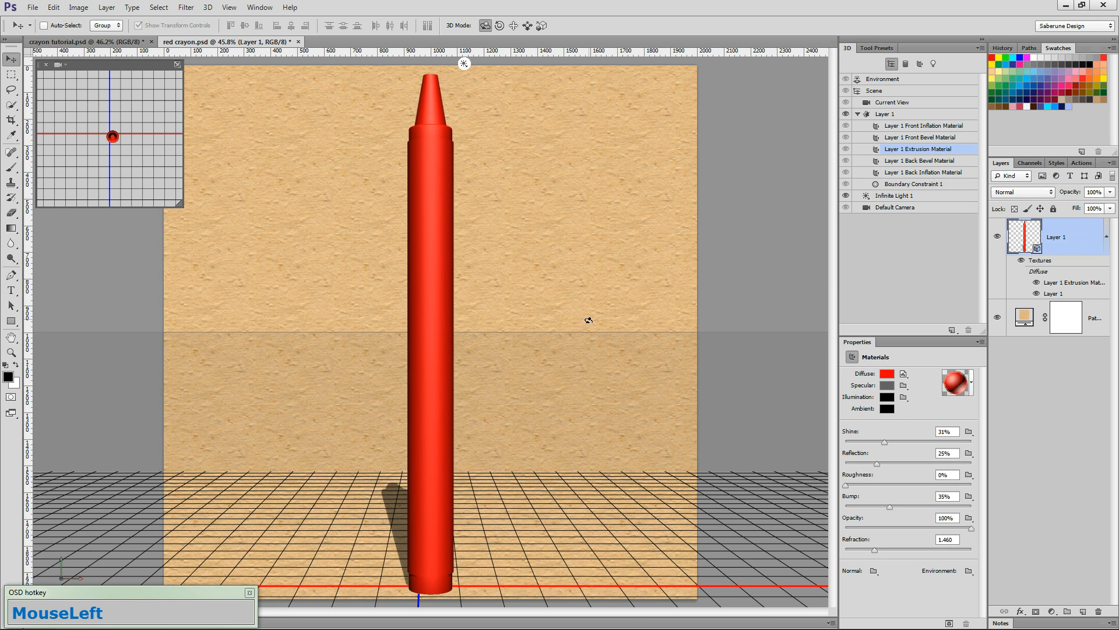
pyautogui.click(556, 379)
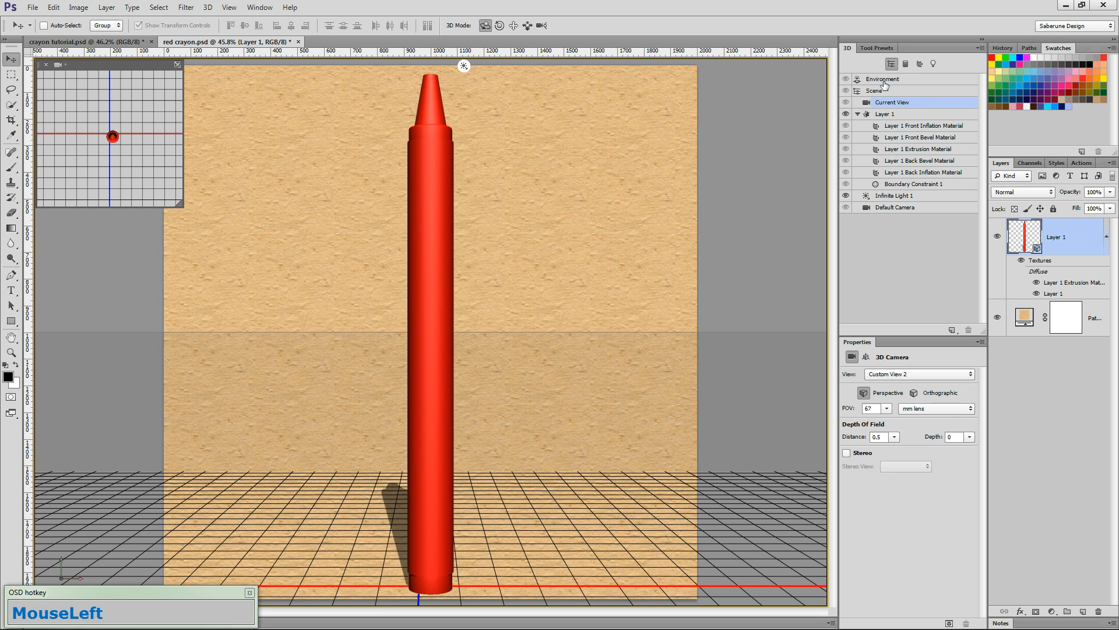
pyautogui.click(883, 80)
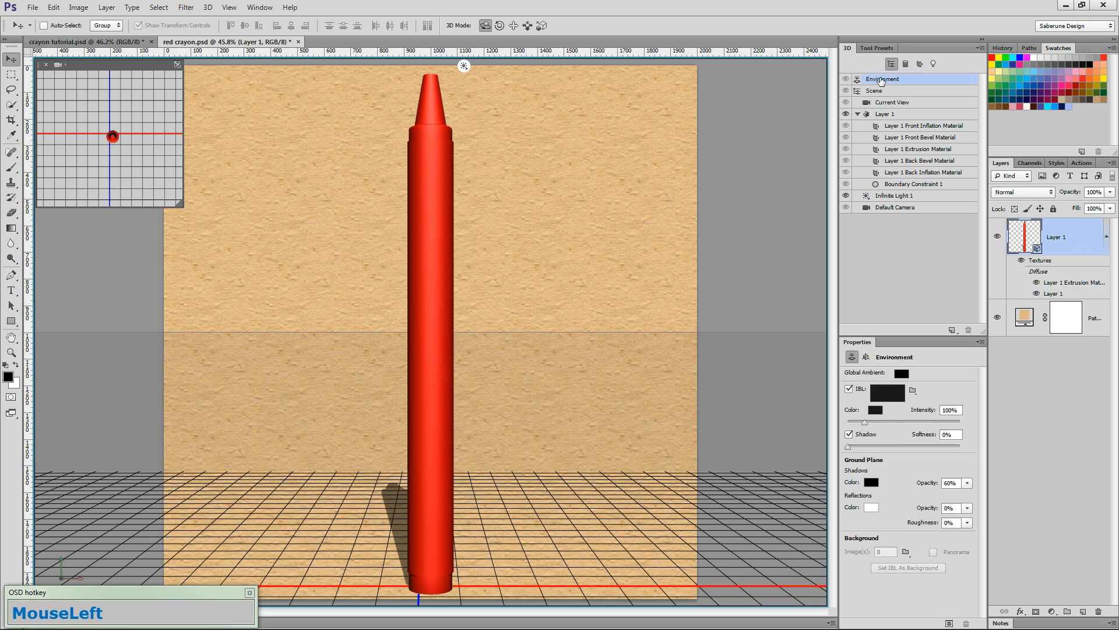
pyautogui.click(893, 395)
pyautogui.click(902, 426)
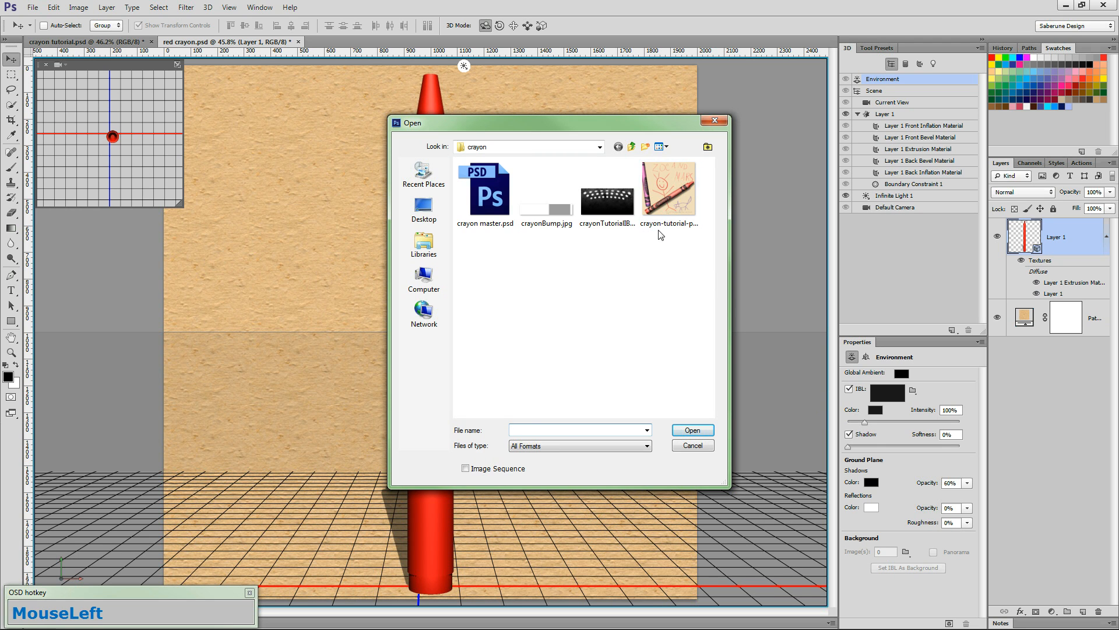
pyautogui.click(610, 205)
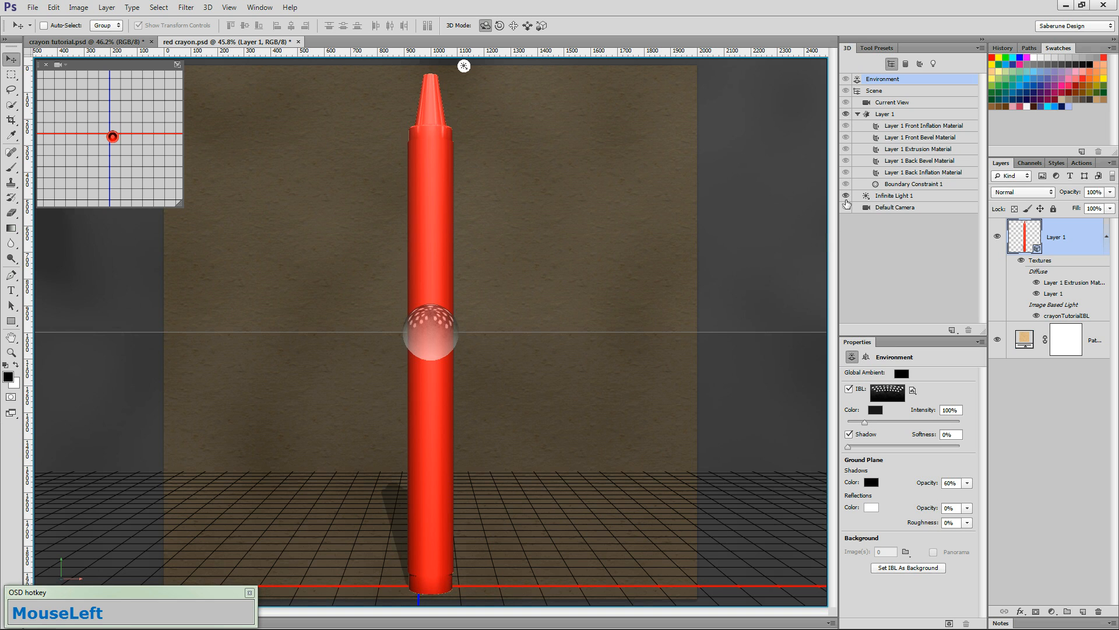
# Step: Open the diffuse texture of the Layer 1 Extrusion Material for editing
pyautogui.click(914, 150)
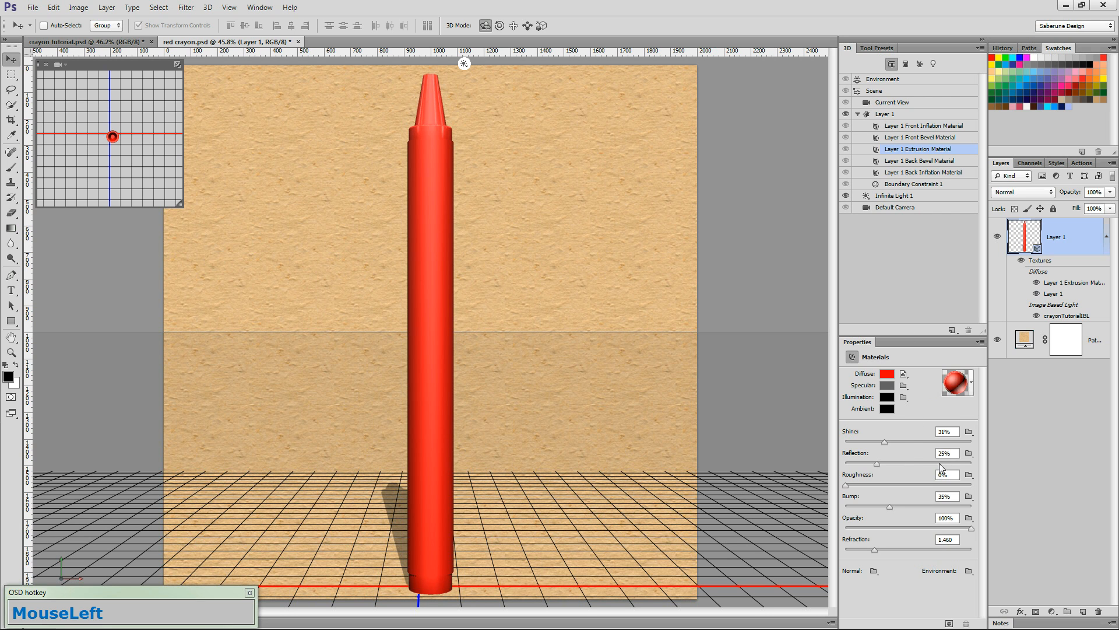
pyautogui.click(903, 373)
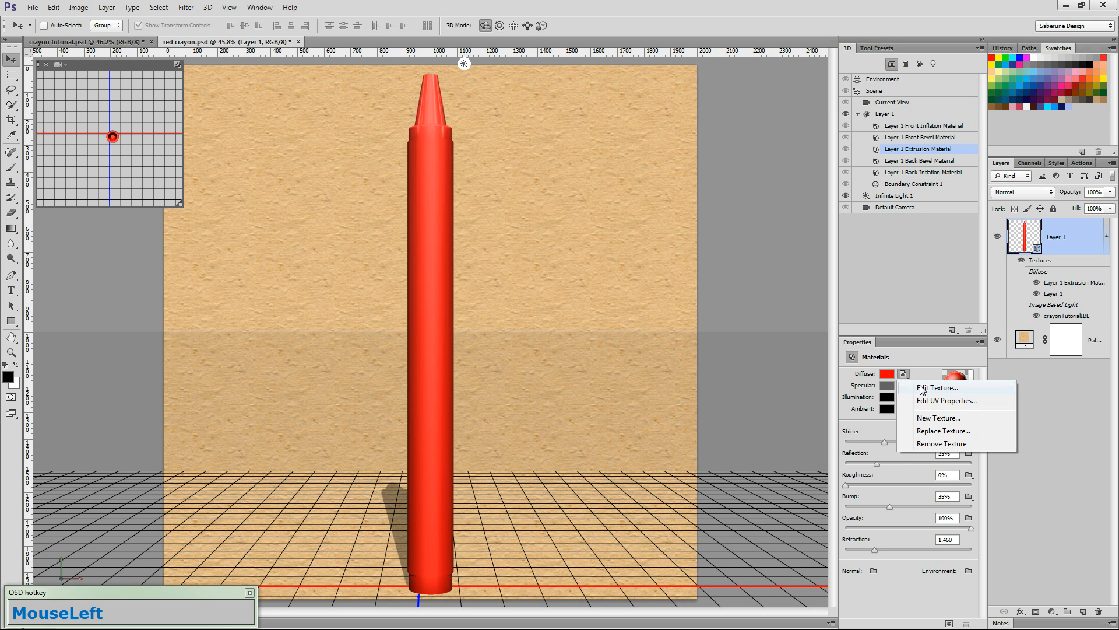
pyautogui.click(921, 388)
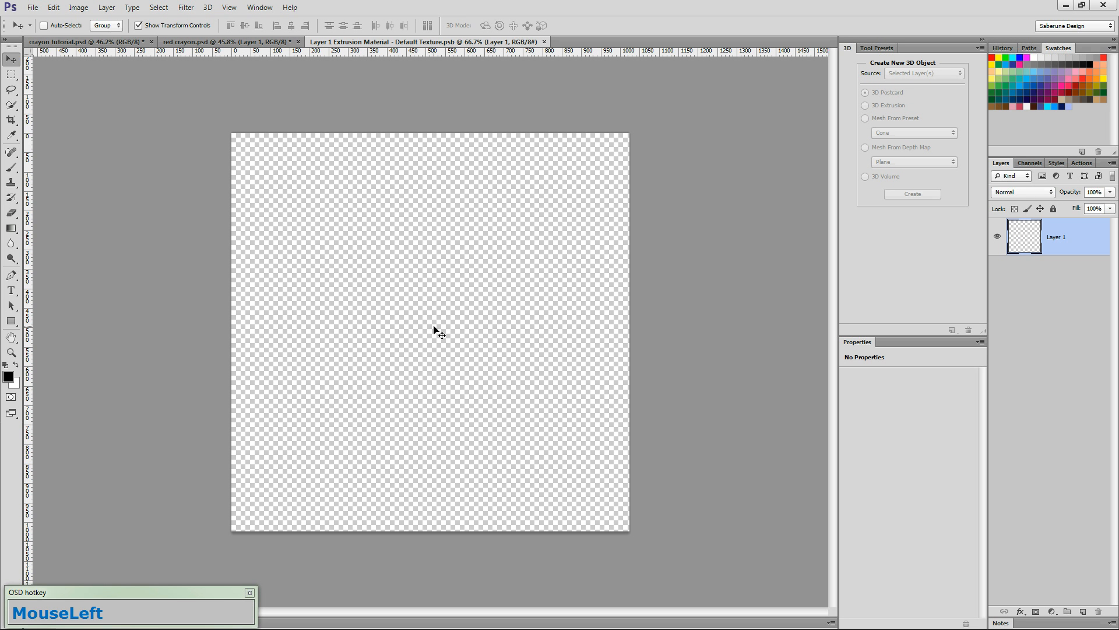
# Step: Resize the texture image to 2000 by 400 pixels with Constrain Proportions turned off
pyautogui.click(78, 7)
pyautogui.click(98, 92)
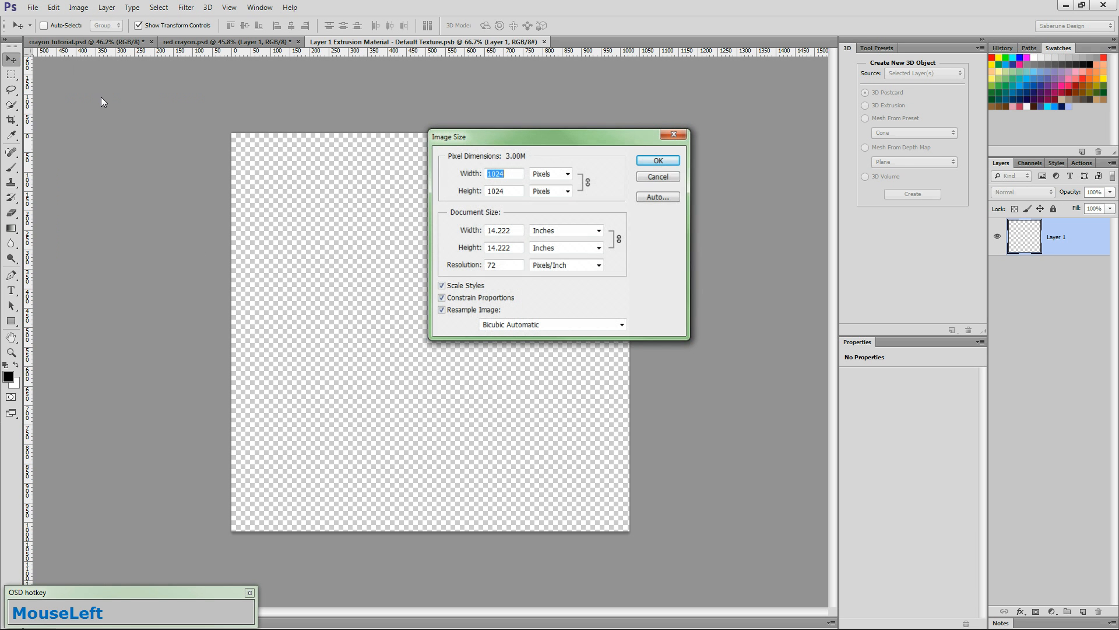
pyautogui.click(441, 299)
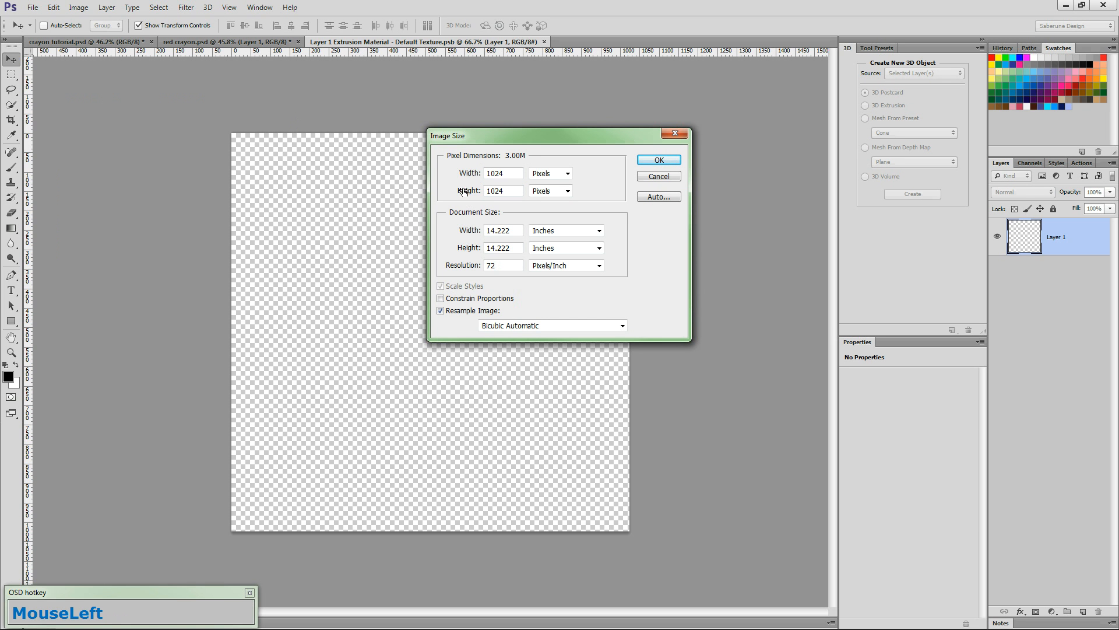
pyautogui.moveTo(503, 173); pyautogui.dragTo(477, 190)
pyautogui.write('2000')
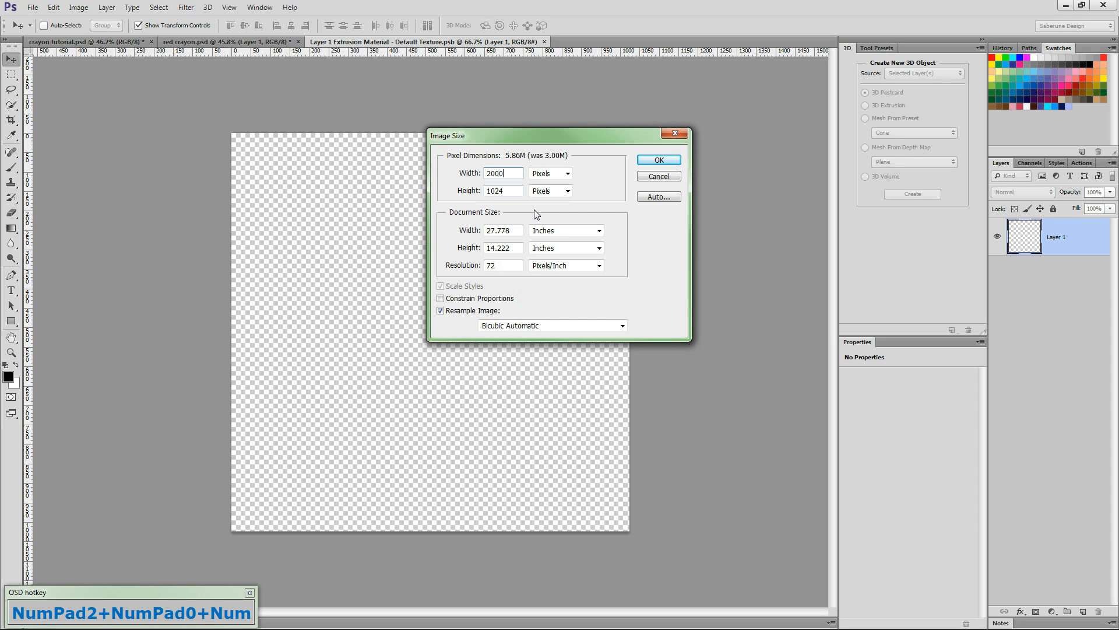
pyautogui.moveTo(515, 194); pyautogui.dragTo(474, 198)
pyautogui.write('400')
pyautogui.click(654, 162)
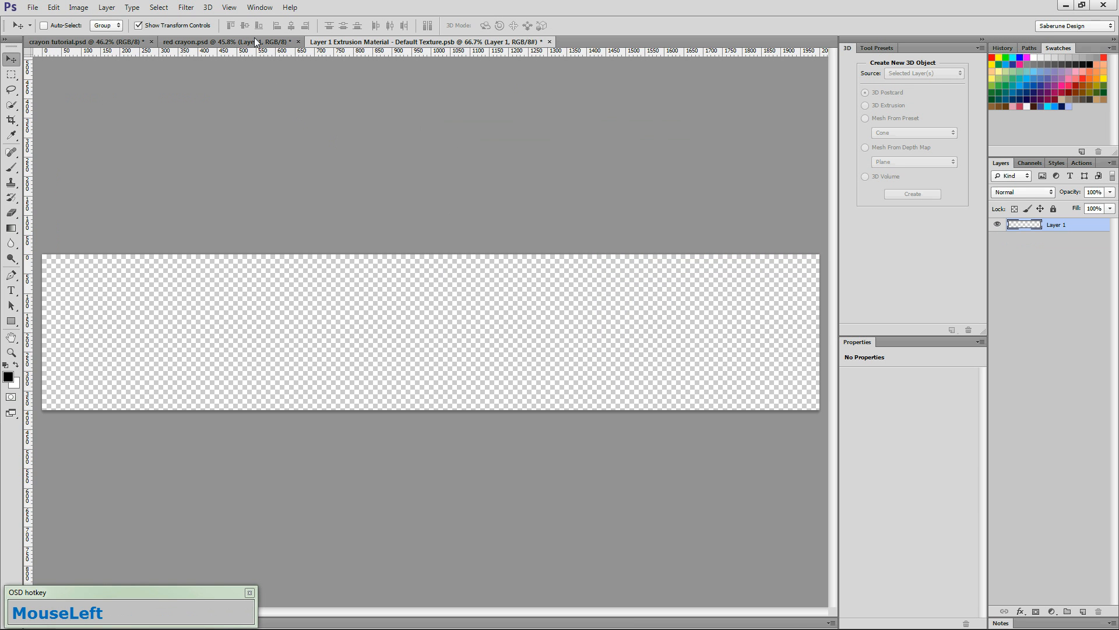
# Step: Create a wireframe painting overlay on the extrusion texture
pyautogui.click(207, 7)
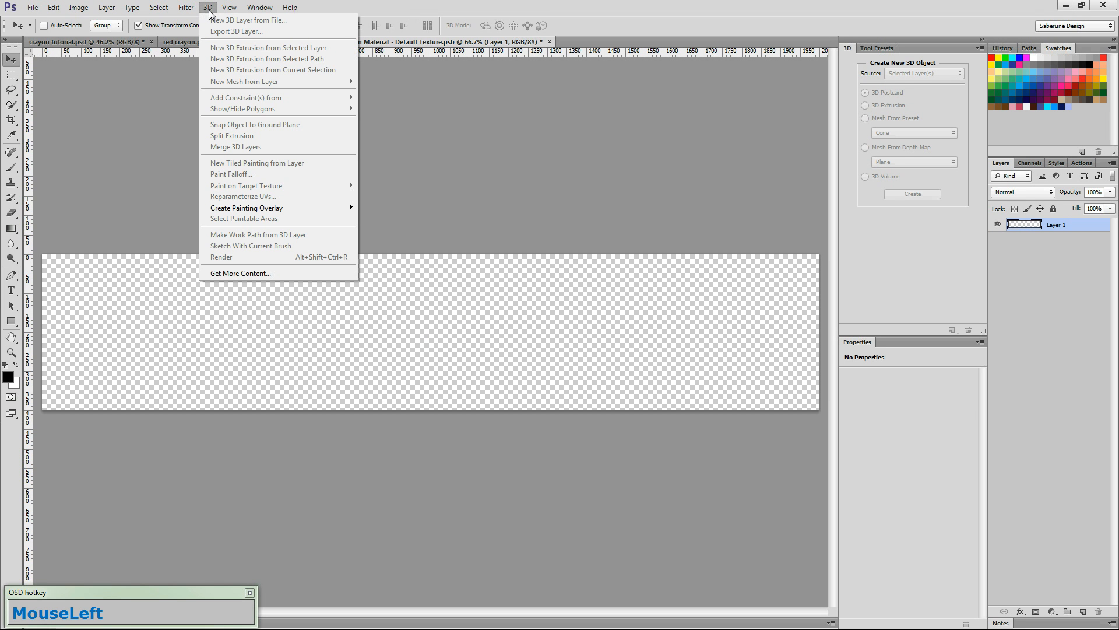
pyautogui.moveTo(247, 211)
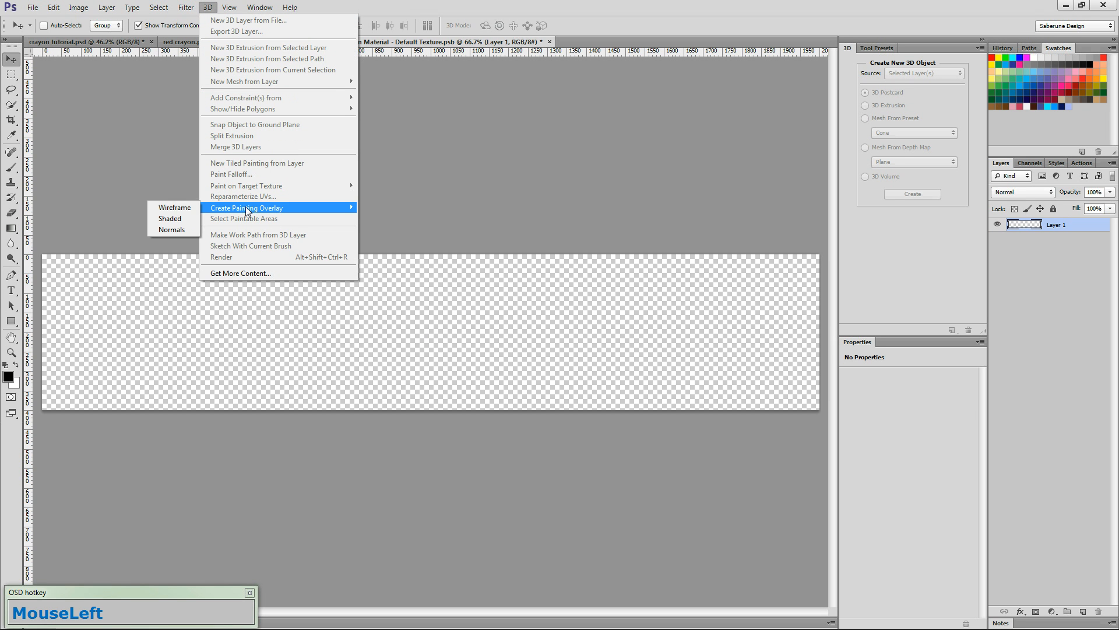
pyautogui.click(173, 209)
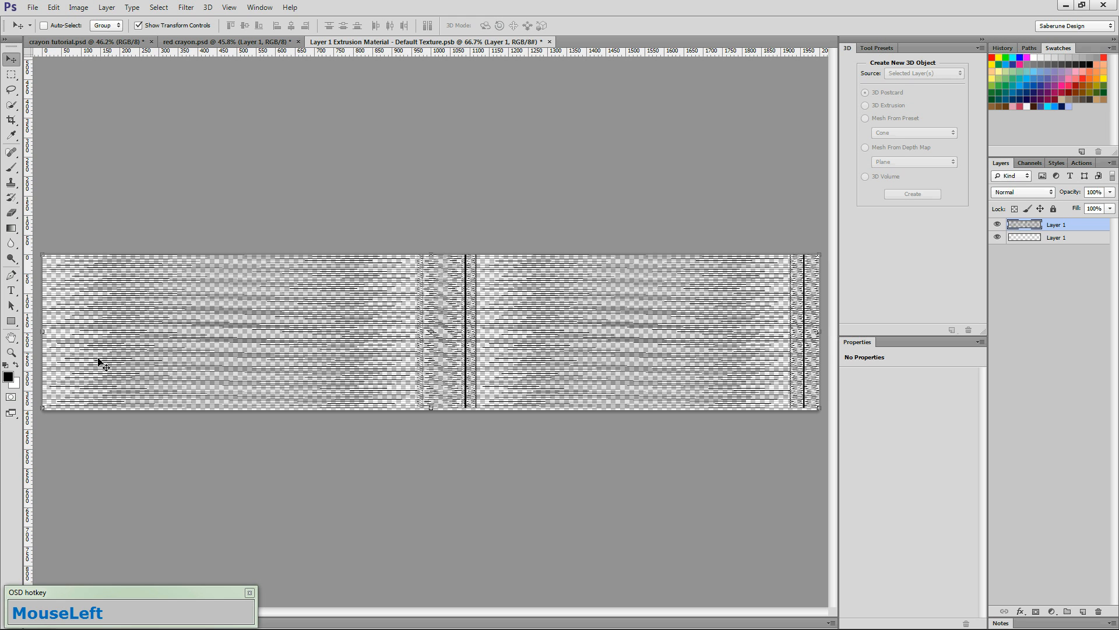
# Step: Set the foreground color to #ce3d4e
pyautogui.click(8, 376)
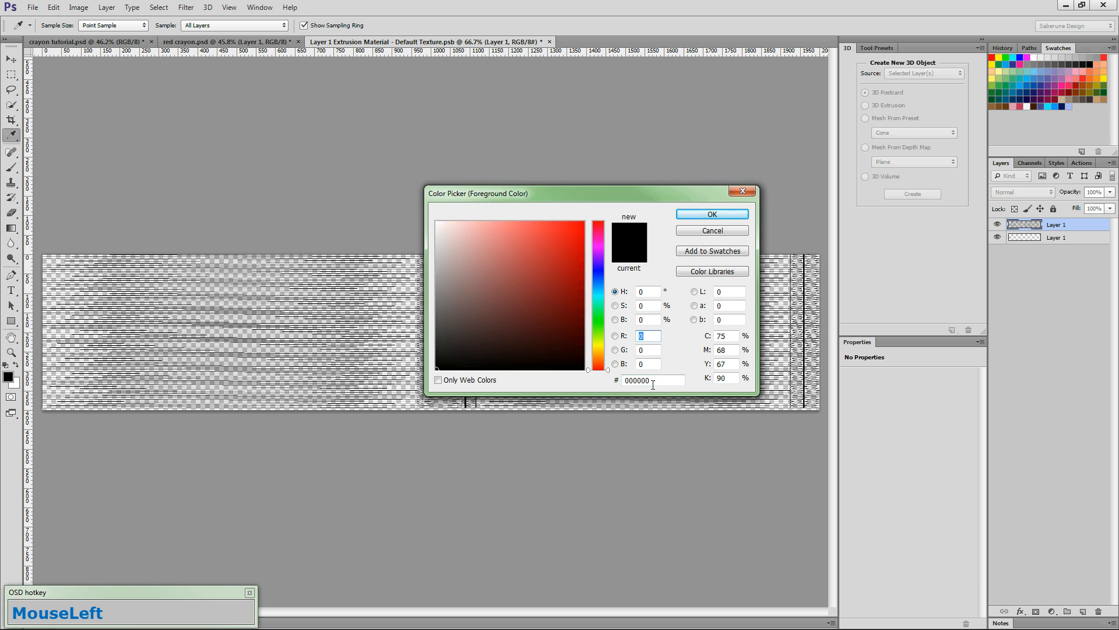
pyautogui.doubleClick(652, 380)
pyautogui.write('ce3')
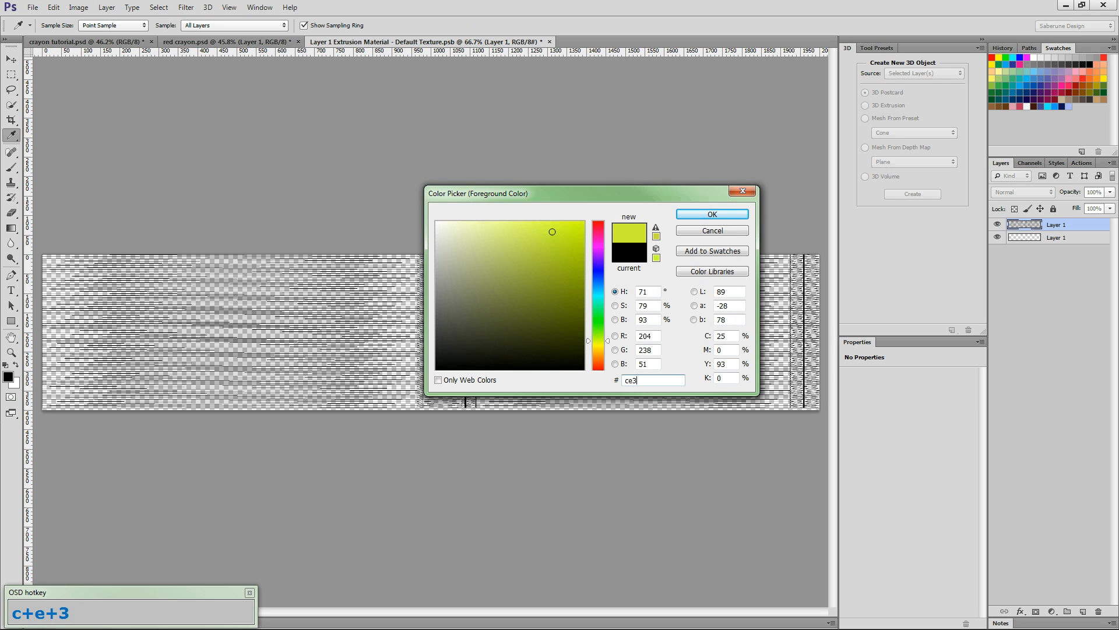
pyautogui.write('d4e')
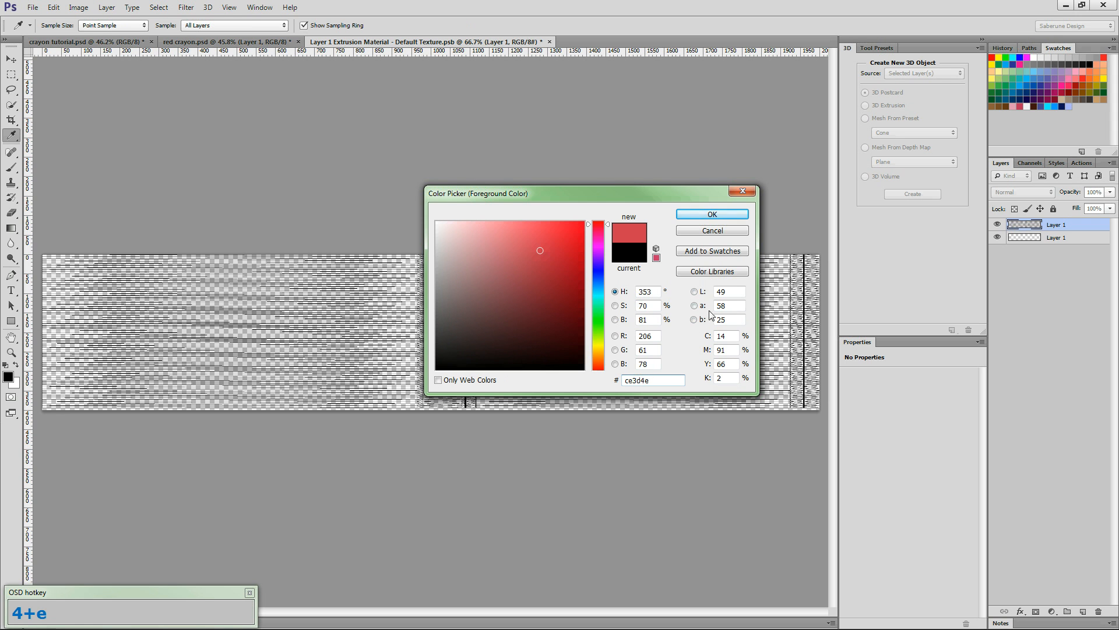
pyautogui.click(706, 215)
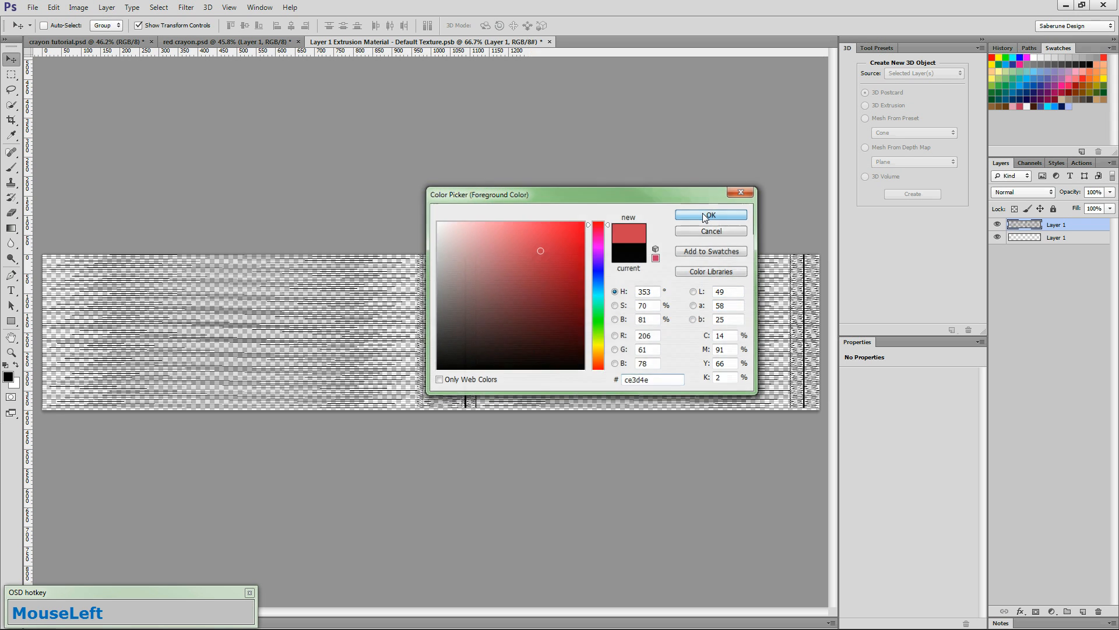
# Step: Draw an 800 by 400 px red rectangle shape over the right-hand wireframe section between the vertical seam lines
pyautogui.press('u')
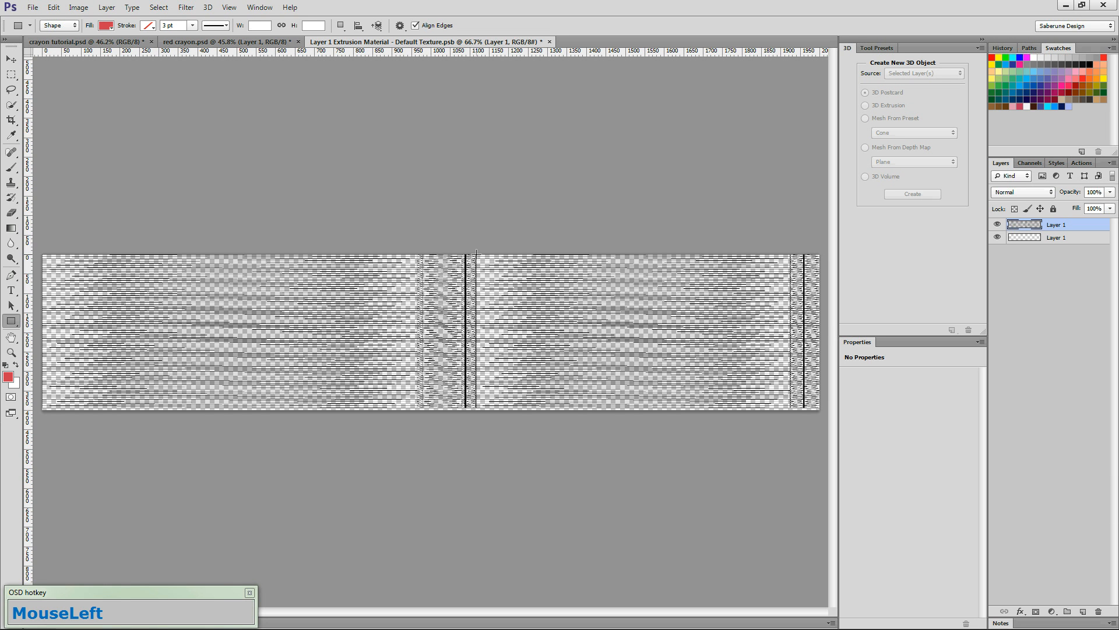
pyautogui.moveTo(527, 267); pyautogui.dragTo(786, 409)
pyautogui.hotkey('ctrl', '0')
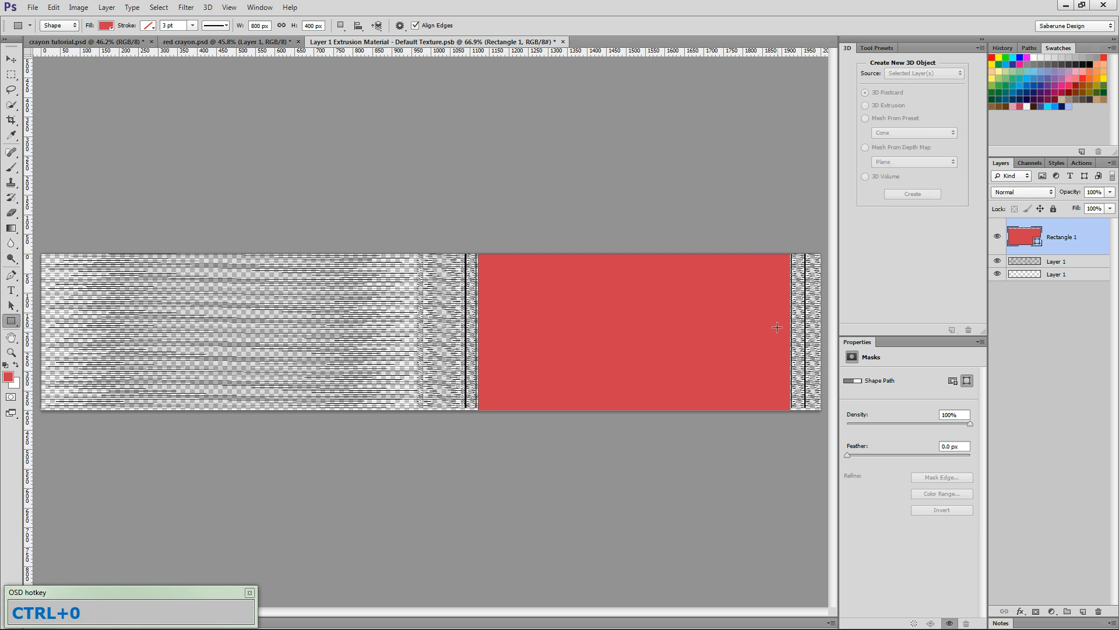
# Step: Nudge the red rectangle right until its right edge covers the double vertical wireframe line near 1926 px
pyautogui.press('z')
pyautogui.moveTo(794, 319); pyautogui.dragTo(926, 328)
pyautogui.press('u')
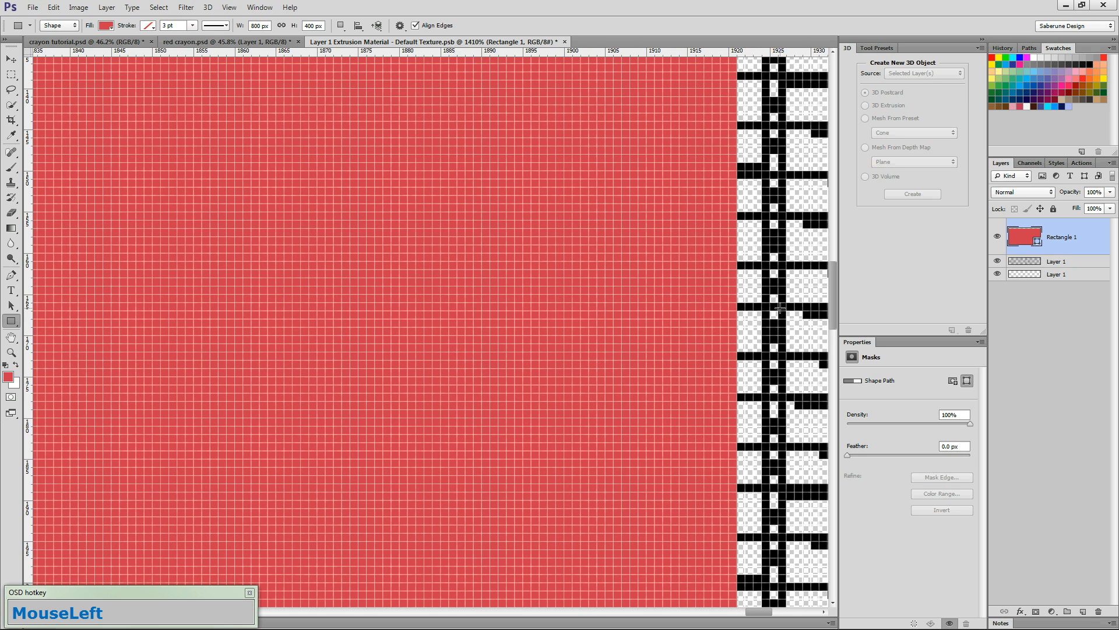
pyautogui.press('space')
pyautogui.moveTo(780, 307); pyautogui.dragTo(634, 294)
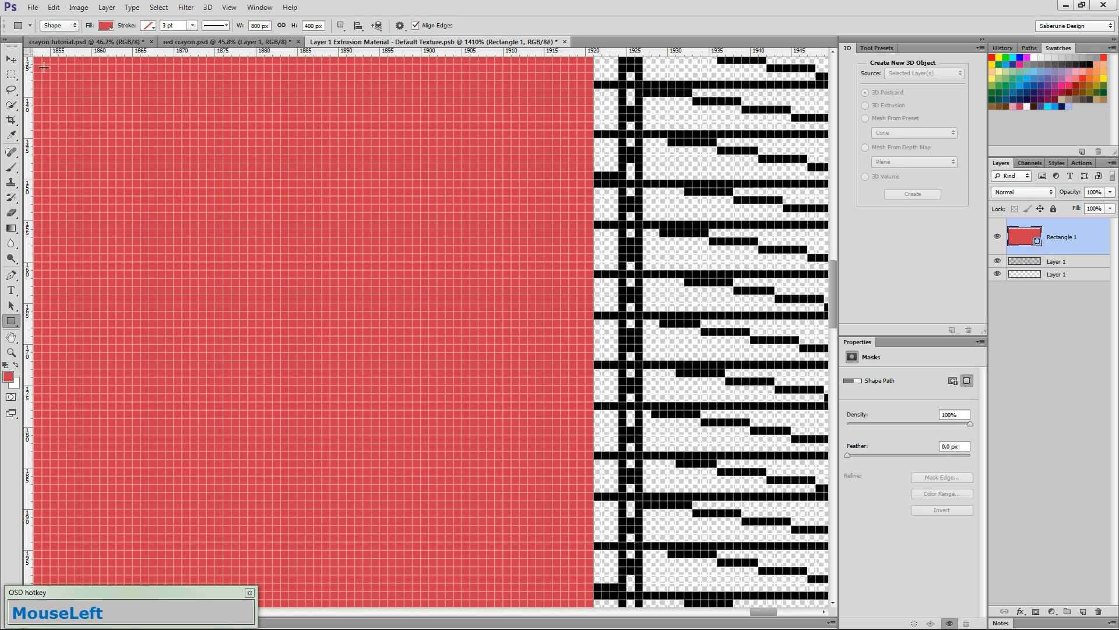
pyautogui.click(11, 58)
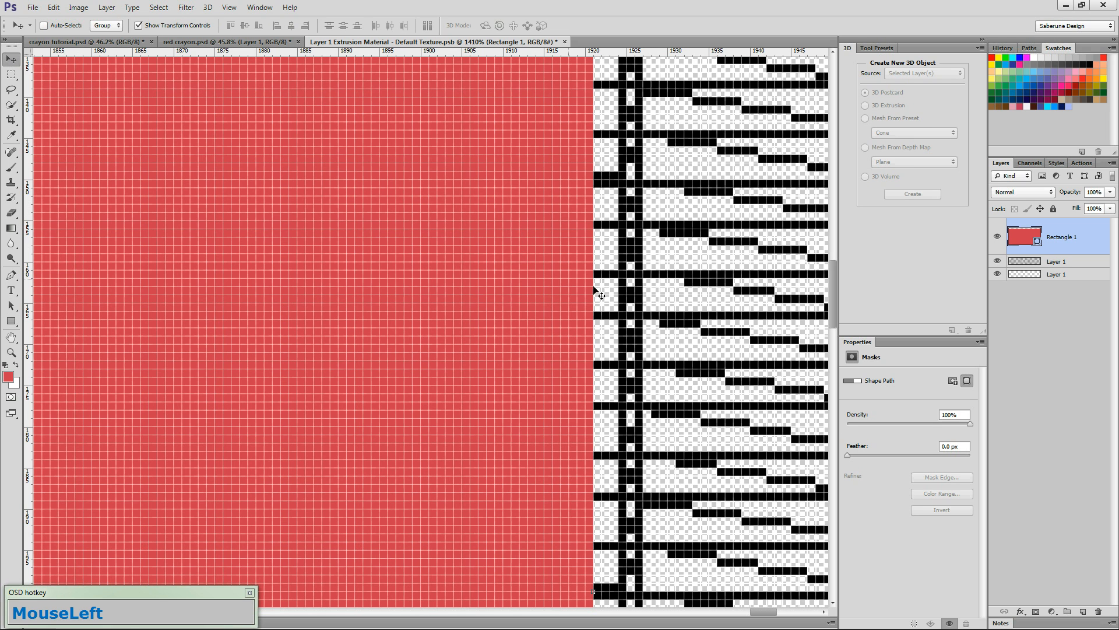
pyautogui.press('Right')
pyautogui.press('Right')
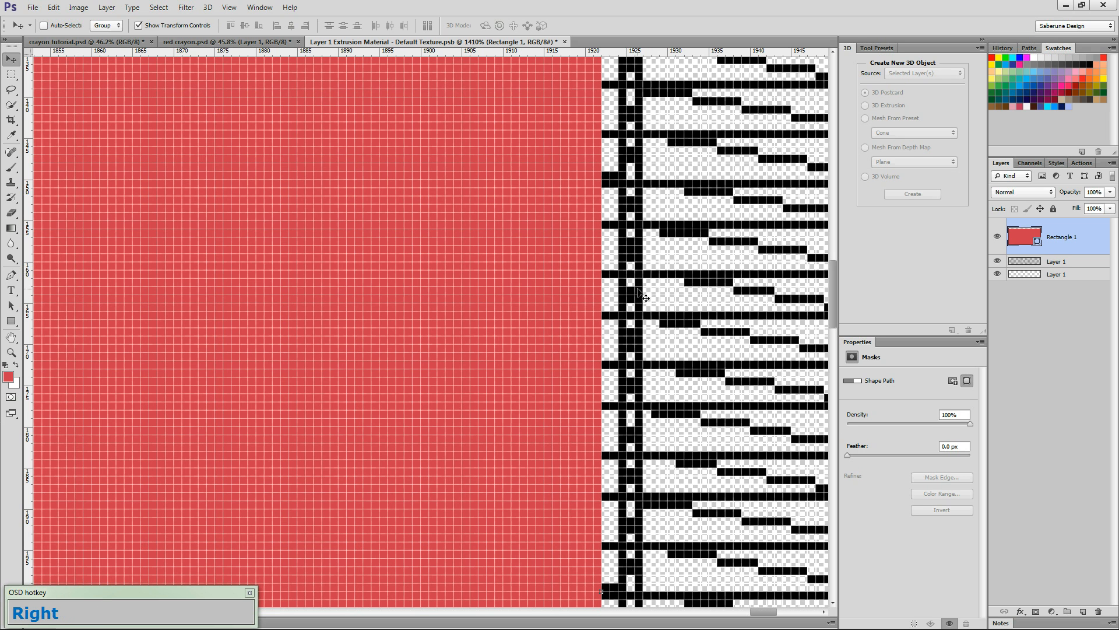
pyautogui.press('Right')
pyautogui.press('Right')
pyautogui.press('Right')
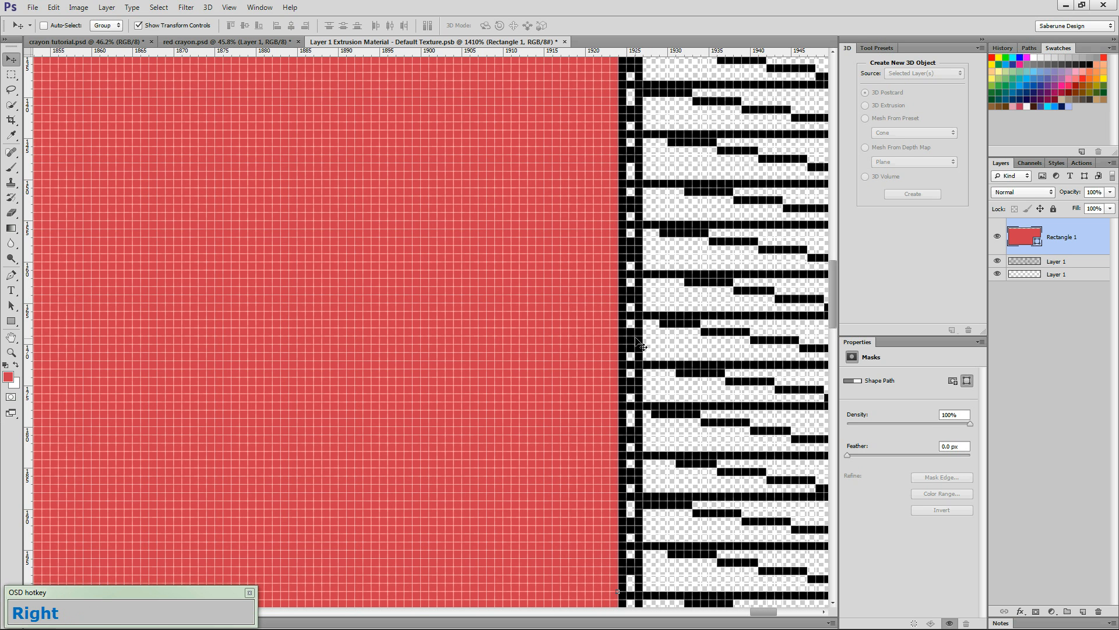
pyautogui.press('Right')
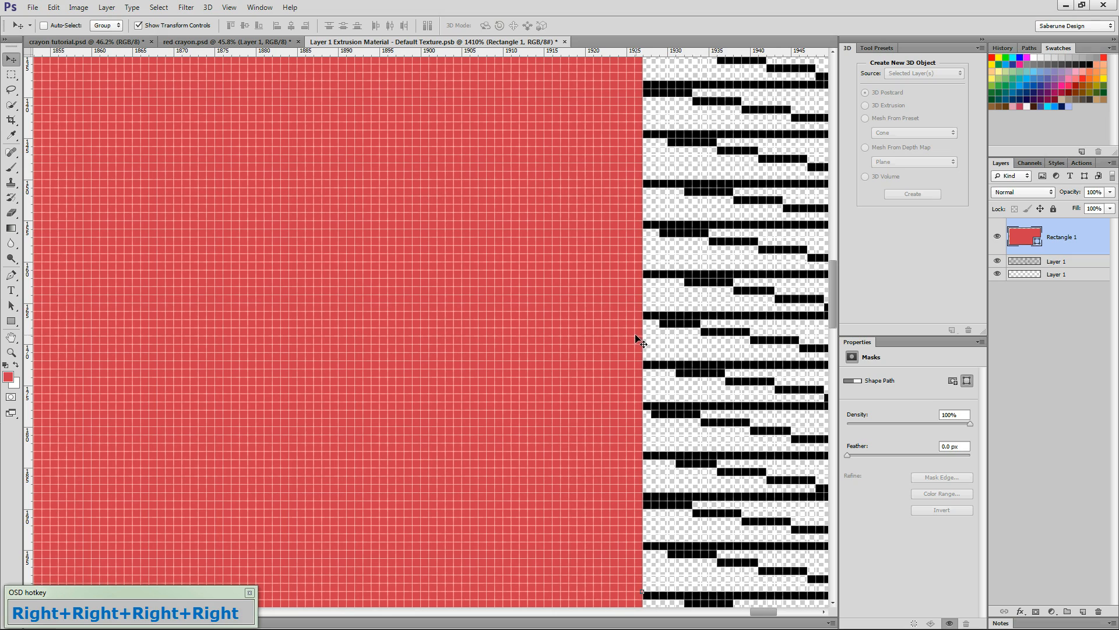
pyautogui.click(627, 309)
# Step: Stretch the rectangle's left edge over the double wireframe line near 1114 px, scaling its width to 101.63%
pyautogui.moveTo(763, 611); pyautogui.dragTo(535, 612)
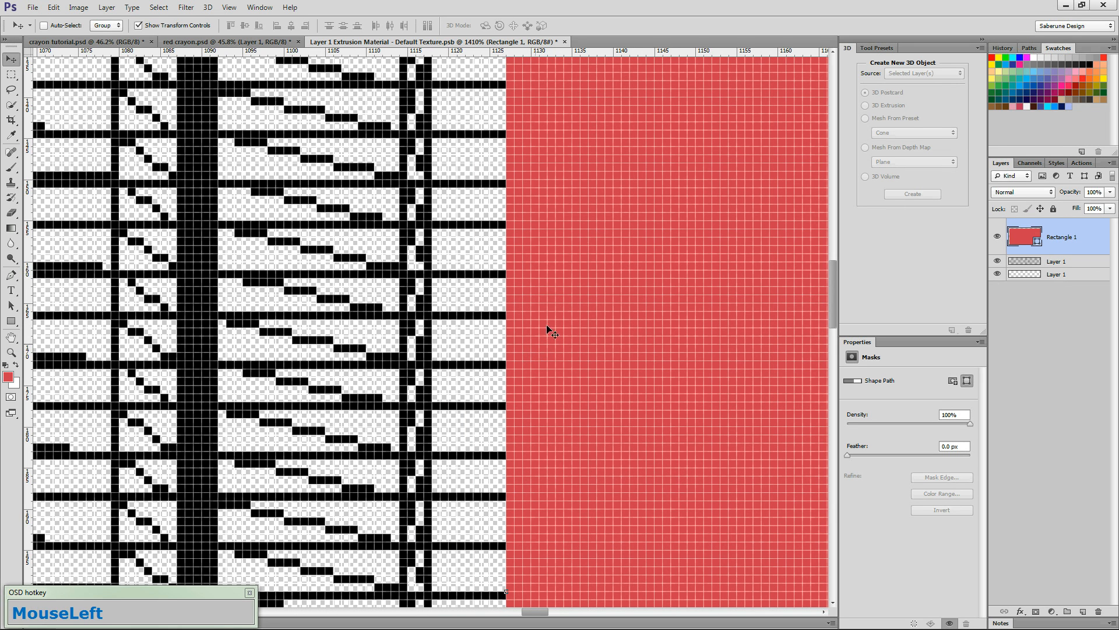
pyautogui.hotkey('ctrl', 't')
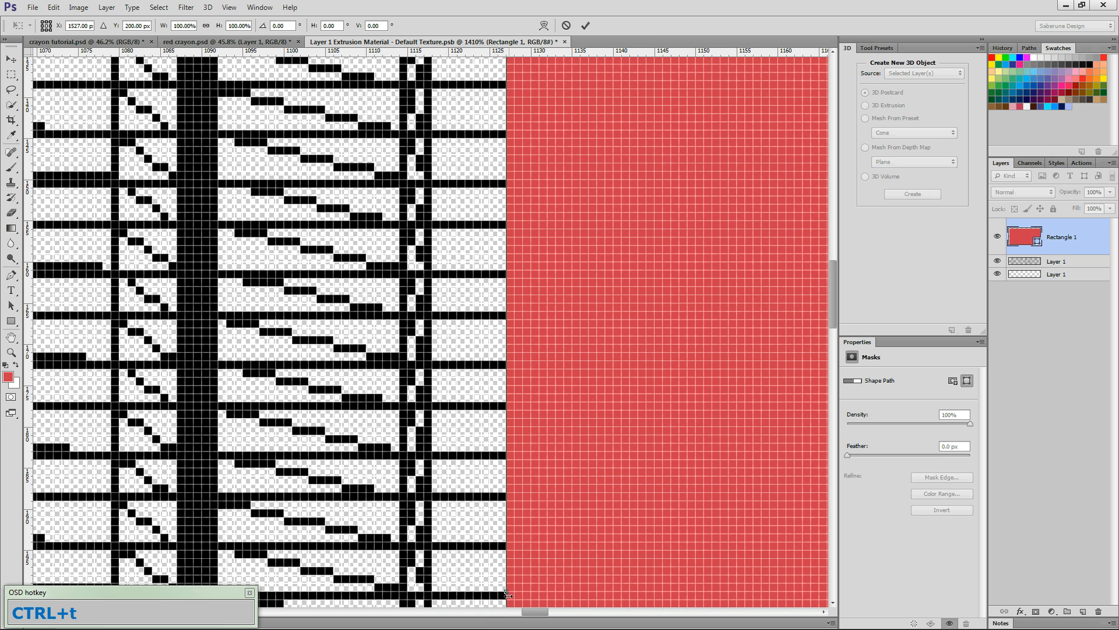
pyautogui.moveTo(506, 593); pyautogui.dragTo(399, 583)
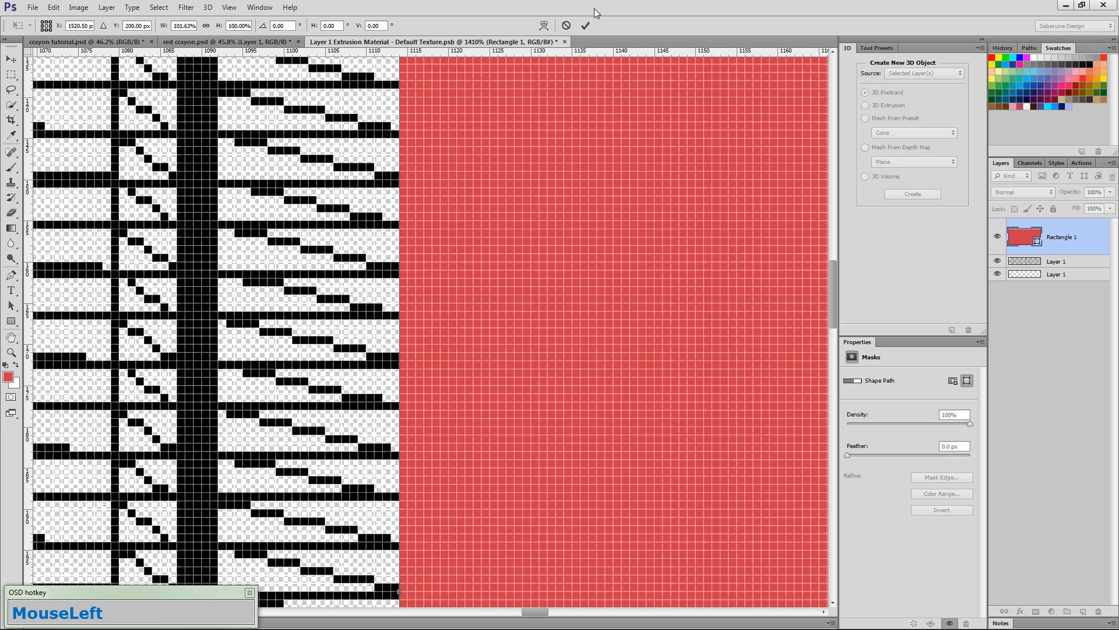
pyautogui.click(585, 25)
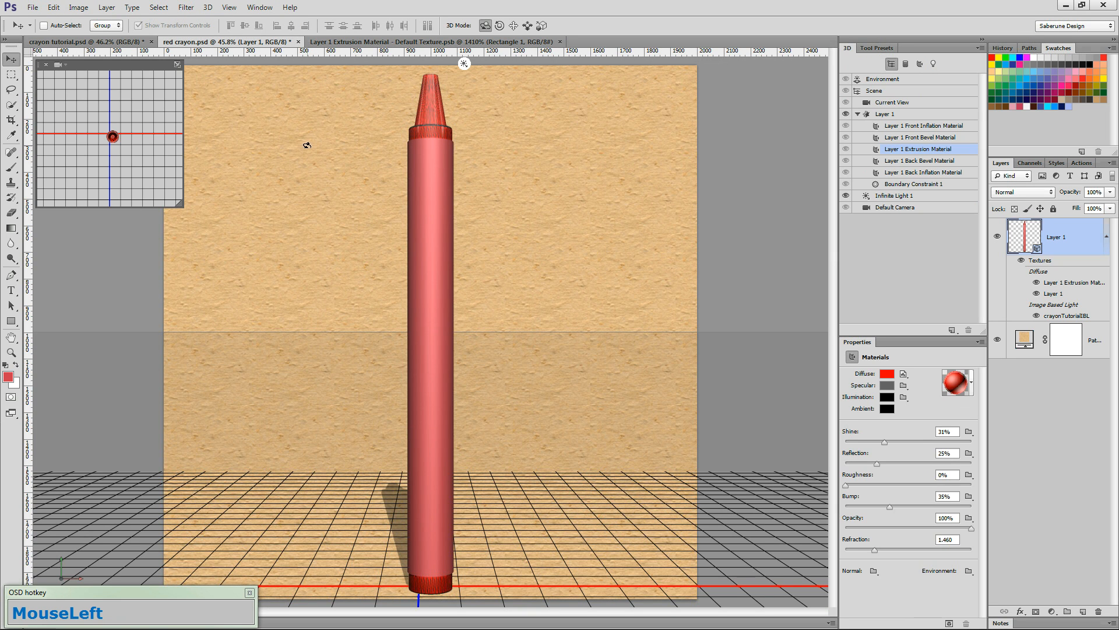
# Step: Orbit the 3D camera in the red crayon document to inspect the label's fit around the crayon
pyautogui.click(306, 145)
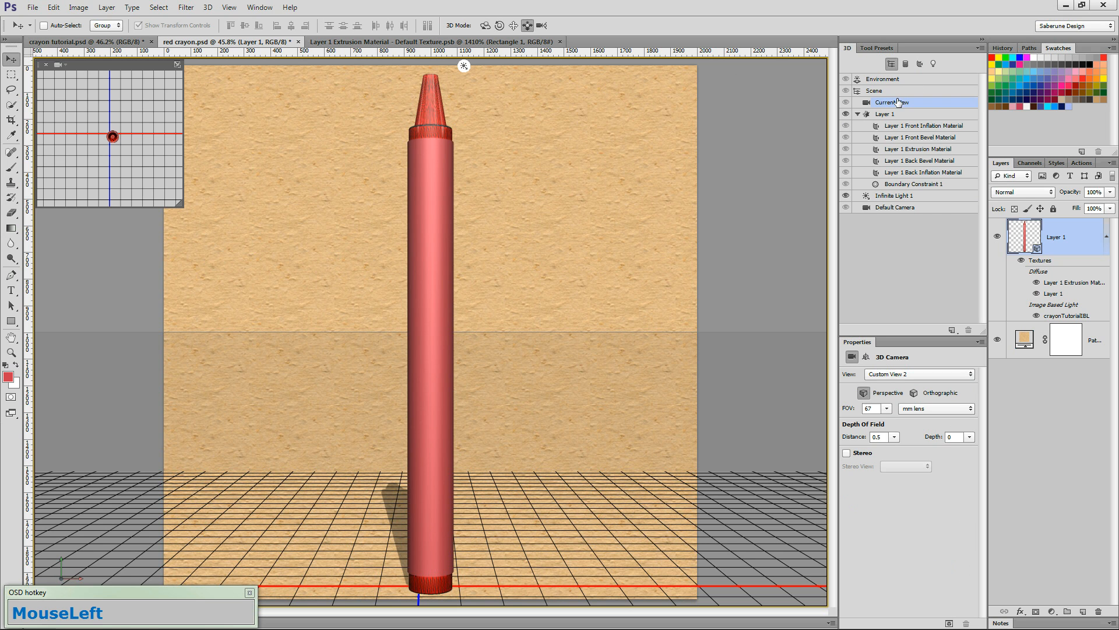
pyautogui.click(485, 26)
pyautogui.moveTo(516, 190)
pyautogui.mouseDown()
pyautogui.moveTo(499, 225)
pyautogui.moveTo(509, 283)
pyautogui.moveTo(559, 292)
pyautogui.moveTo(572, 324)
pyautogui.moveTo(534, 427)
pyautogui.moveTo(585, 169)
pyautogui.moveTo(542, 227)
pyautogui.moveTo(500, 174)
pyautogui.mouseUp()
pyautogui.click(527, 25)
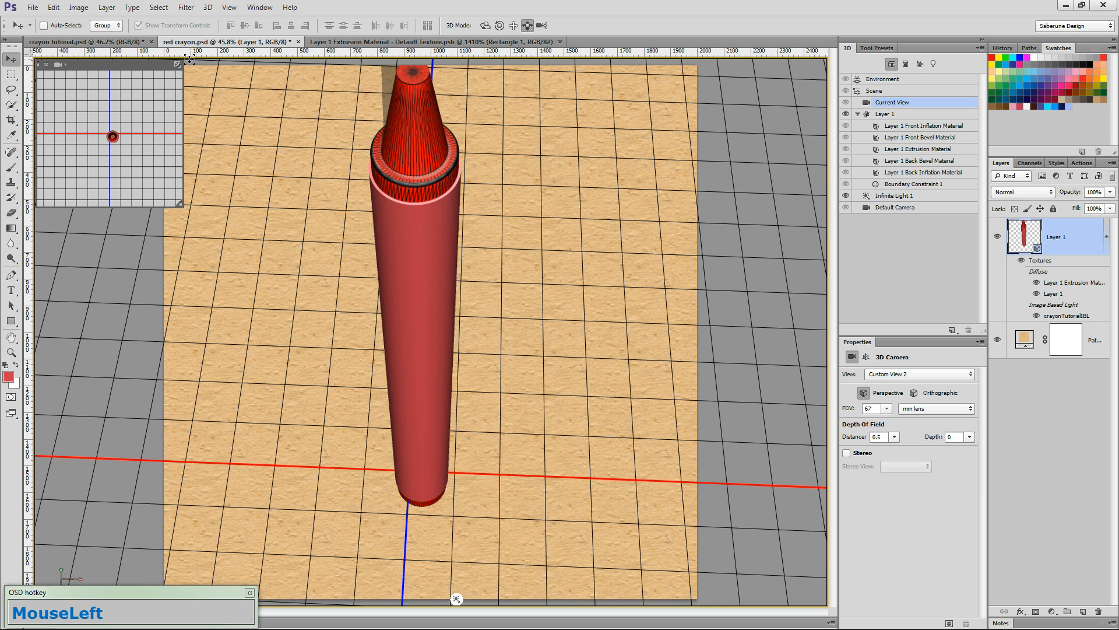
# Step: Return to the extrusion texture document and delete both Layer 1 layers beneath Rectangle 1
pyautogui.click(368, 42)
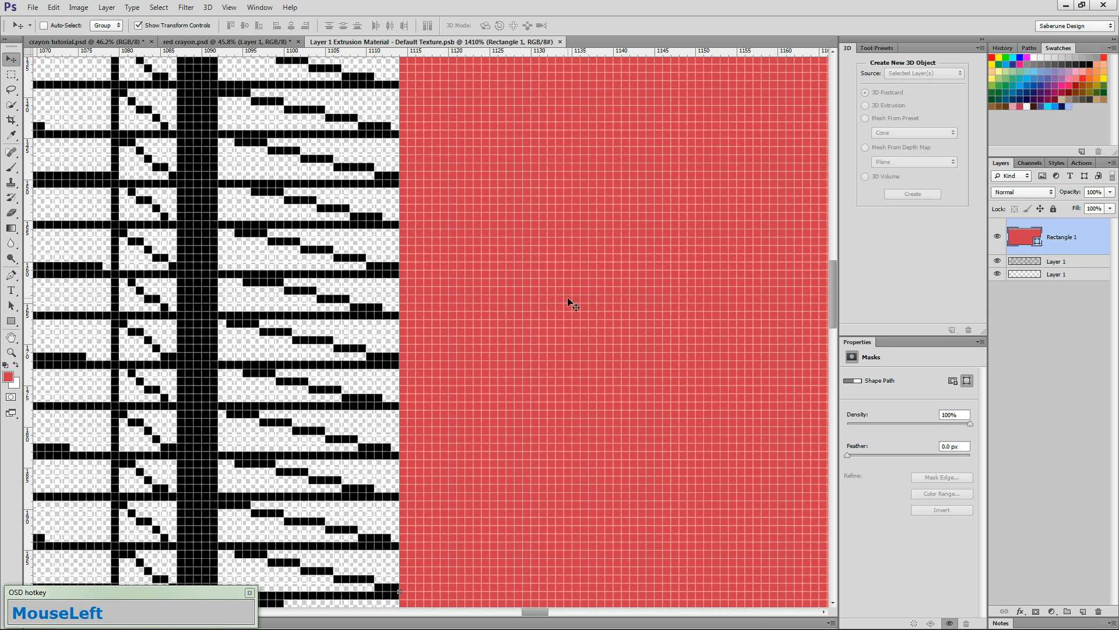
pyautogui.scroll(-5, 508, 400)
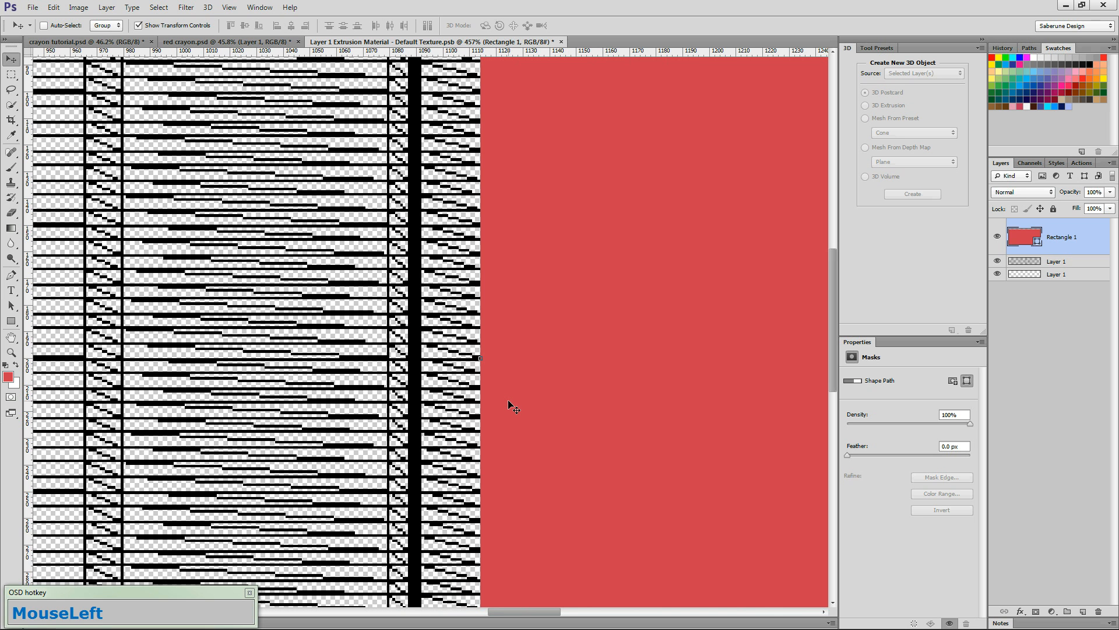
pyautogui.hotkey('ctrl', '0')
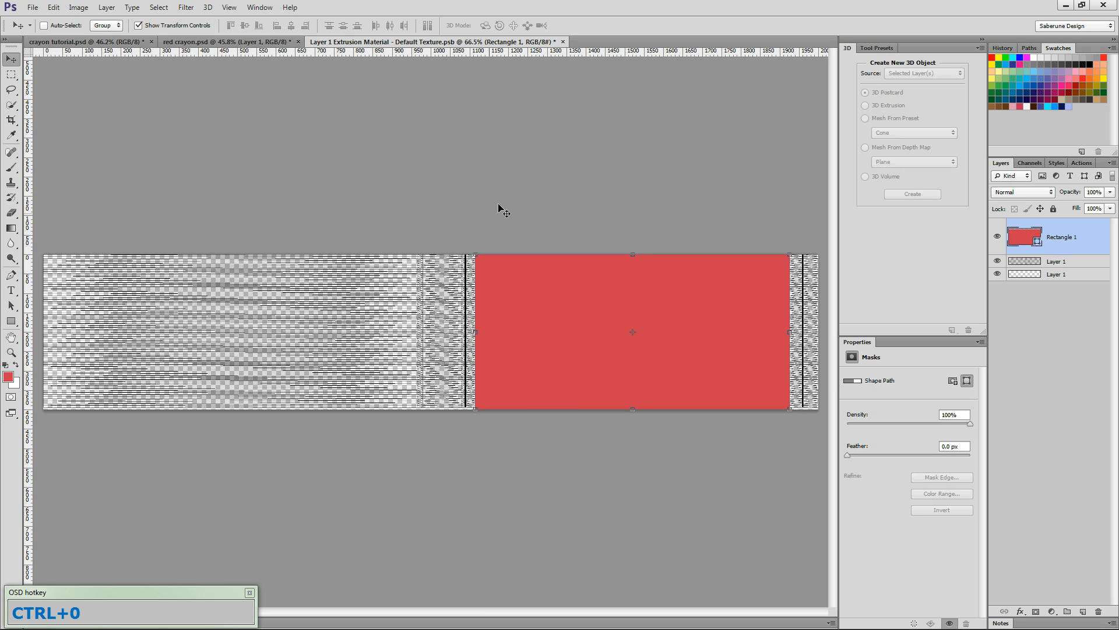
pyautogui.click(1085, 263)
pyautogui.keyDown('shift'); pyautogui.click(1076, 276); pyautogui.keyUp('shift')
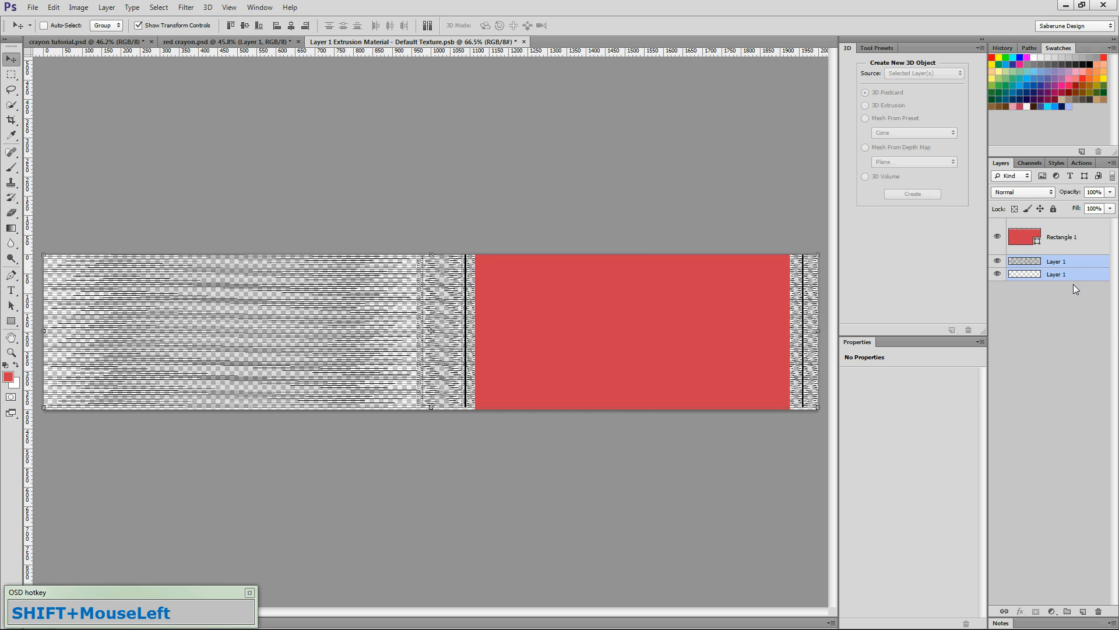
pyautogui.click(1098, 612)
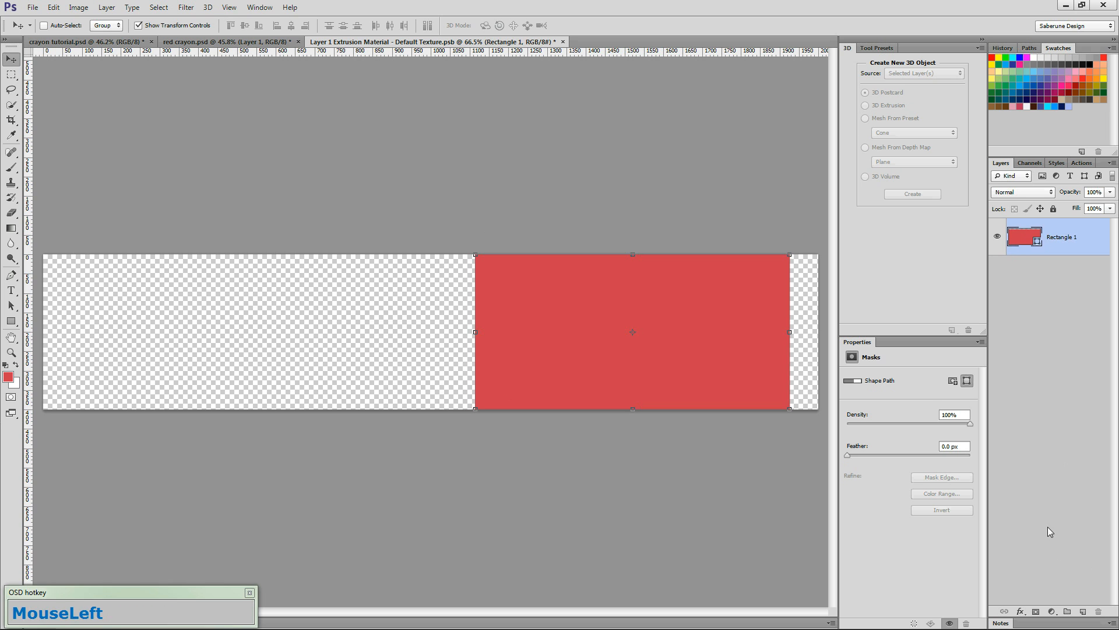
# Step: Load the rectangle's outline as a selection and add a pattern fill layer inside it using the tan paper pattern
pyautogui.hotkey('ctrl', 'd')
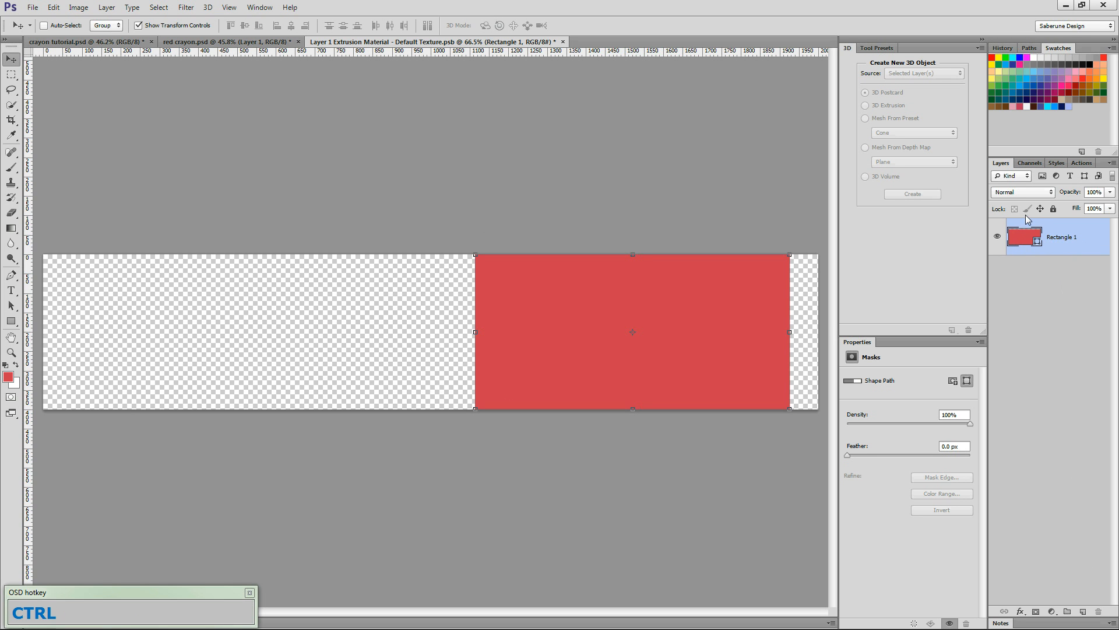
pyautogui.keyDown('ctrl'); pyautogui.click(1029, 242); pyautogui.keyUp('ctrl')
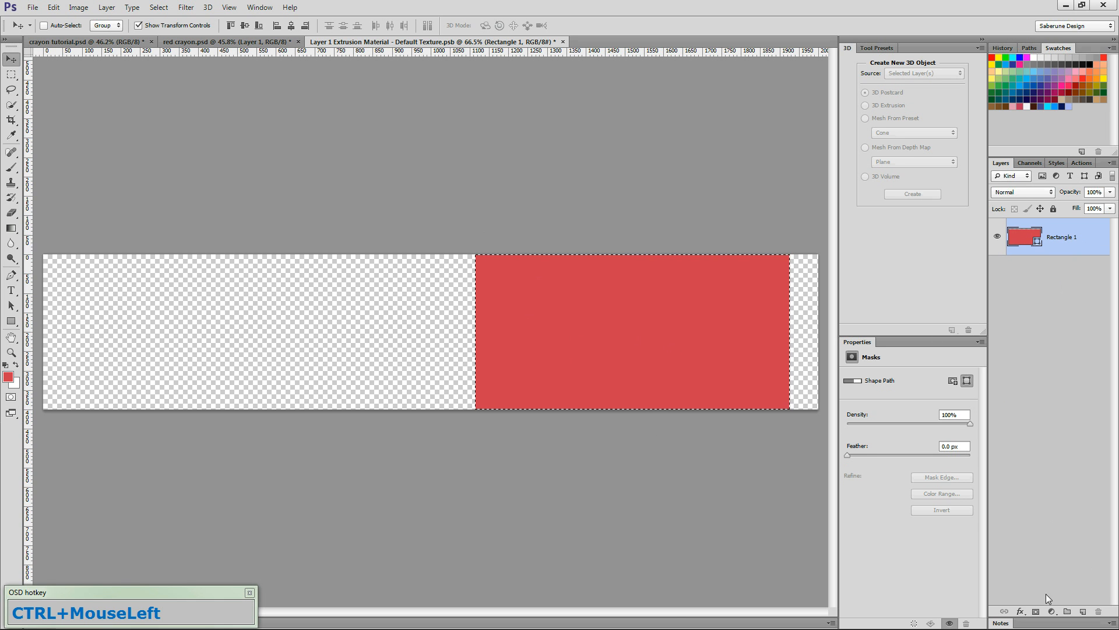
pyautogui.click(1053, 610)
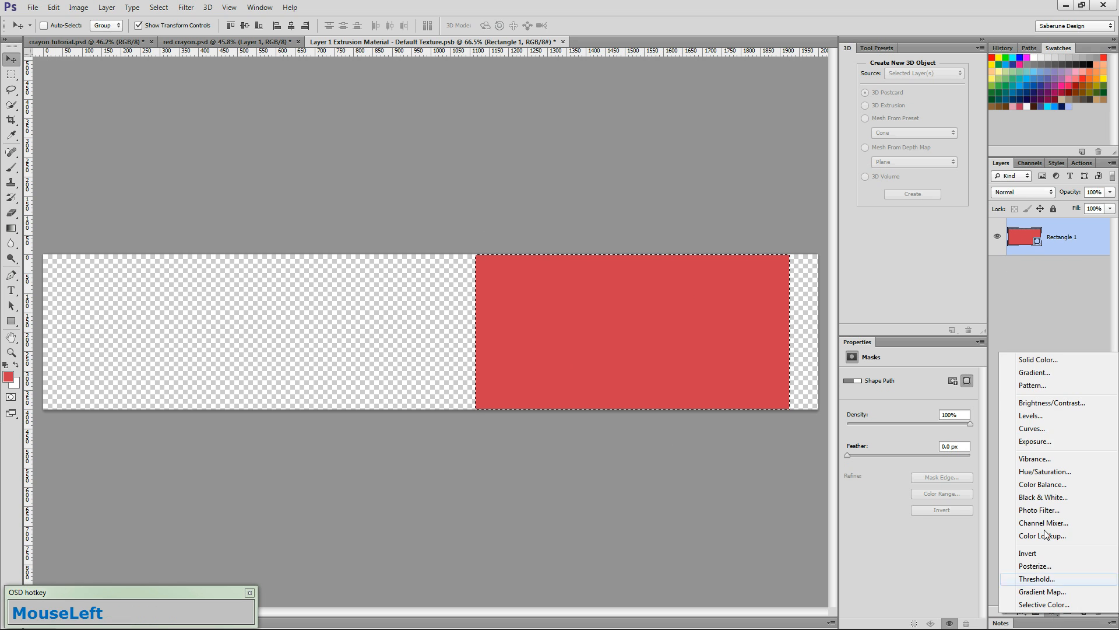
pyautogui.click(1041, 387)
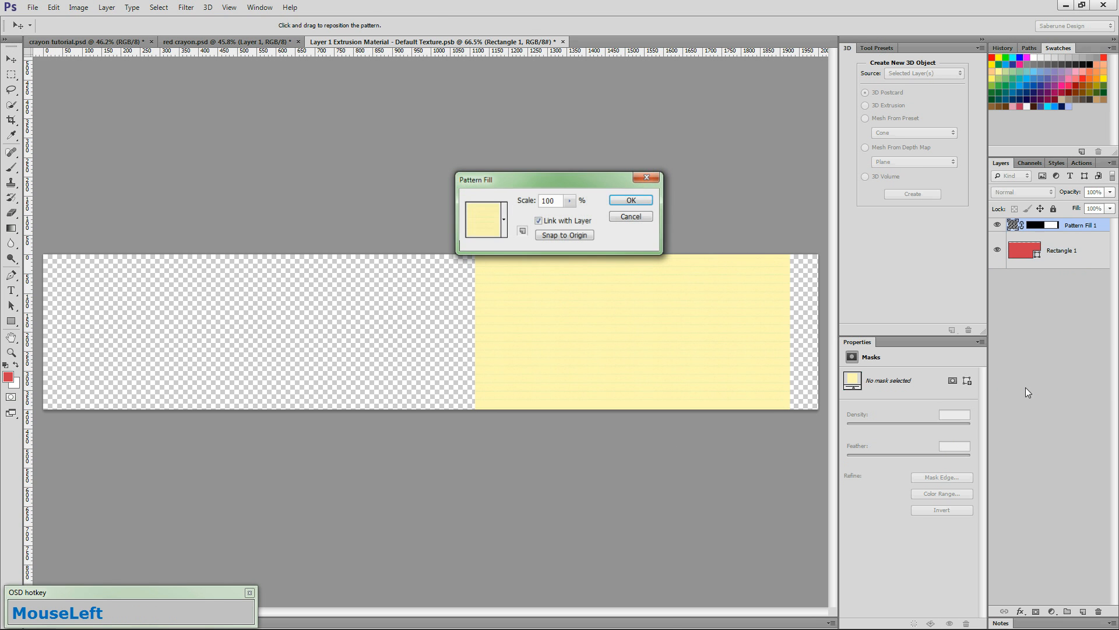
pyautogui.click(503, 220)
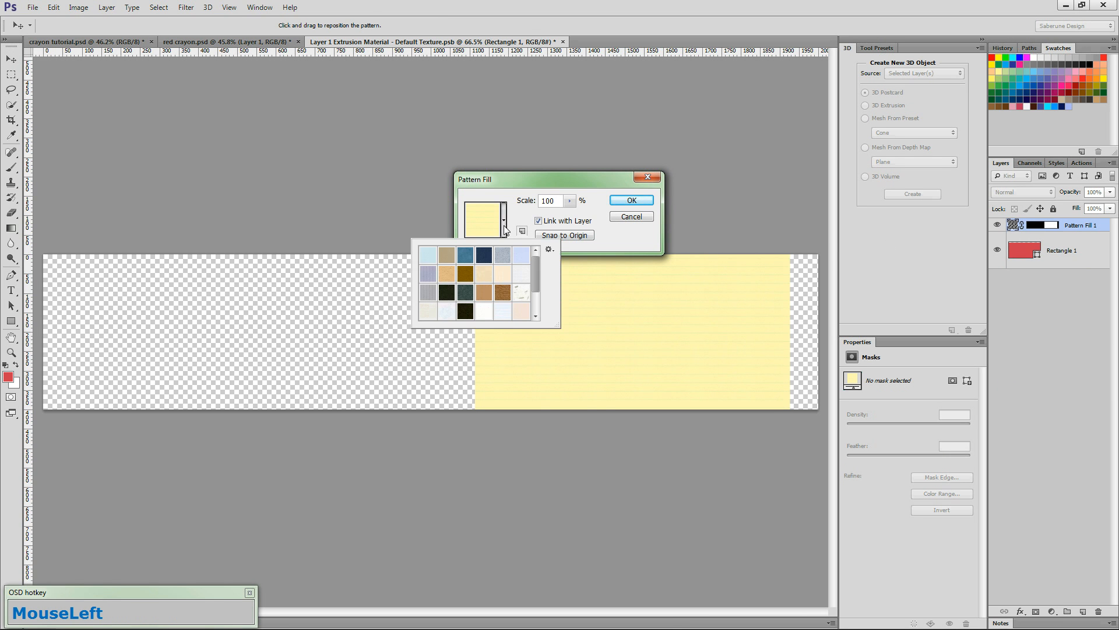
pyautogui.doubleClick(447, 277)
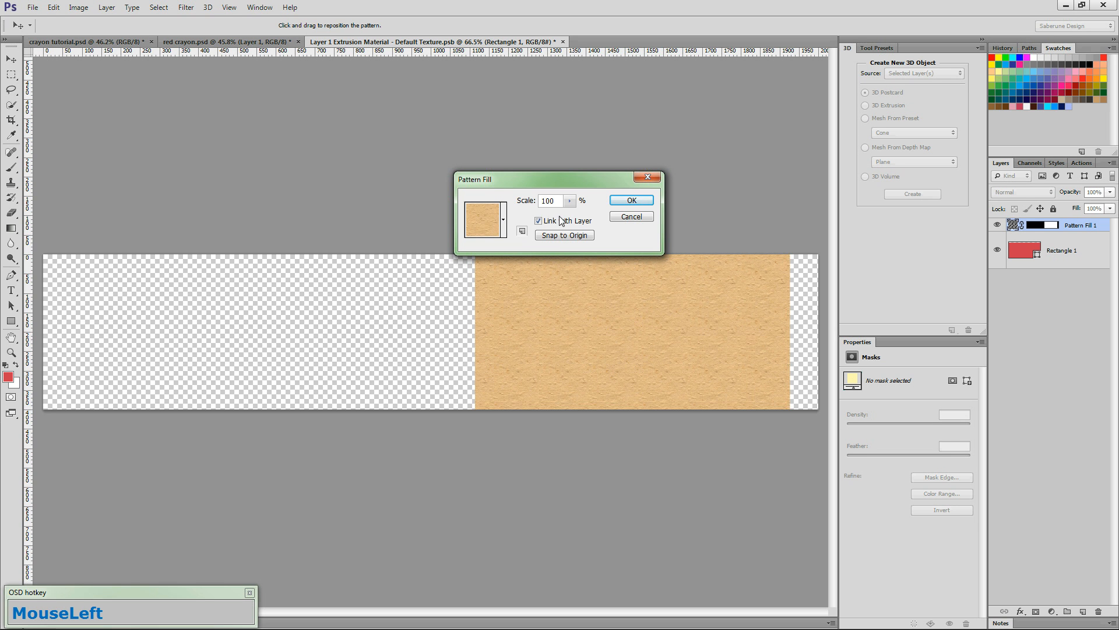
# Step: Set the pattern fill's scale to 170% and its layer blend mode to Overlay
pyautogui.click(530, 202)
pyautogui.write('170')
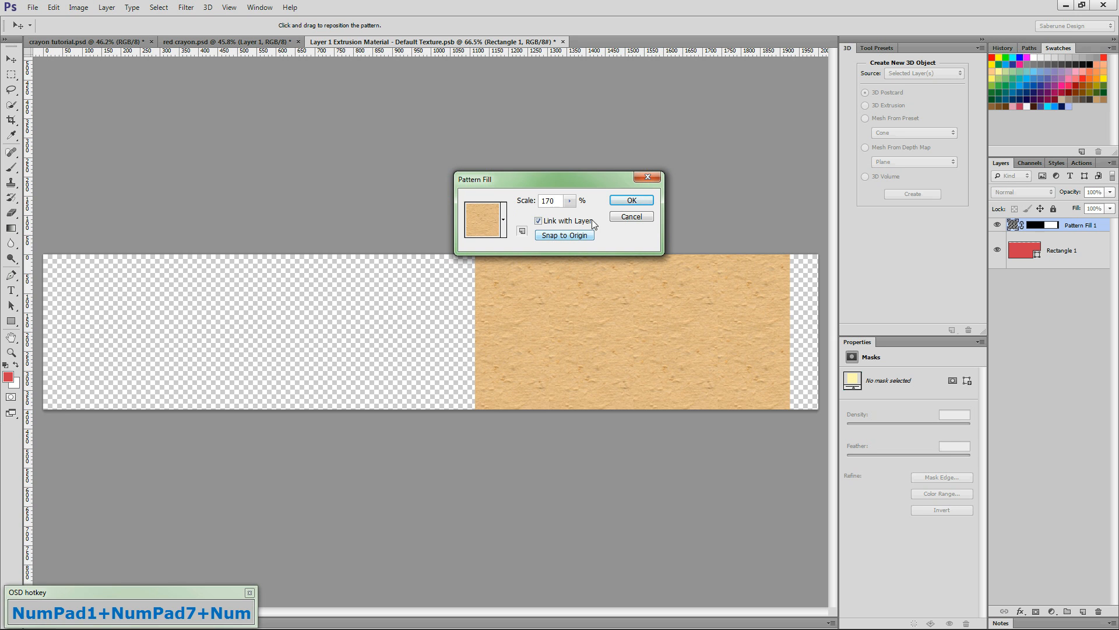
pyautogui.click(625, 203)
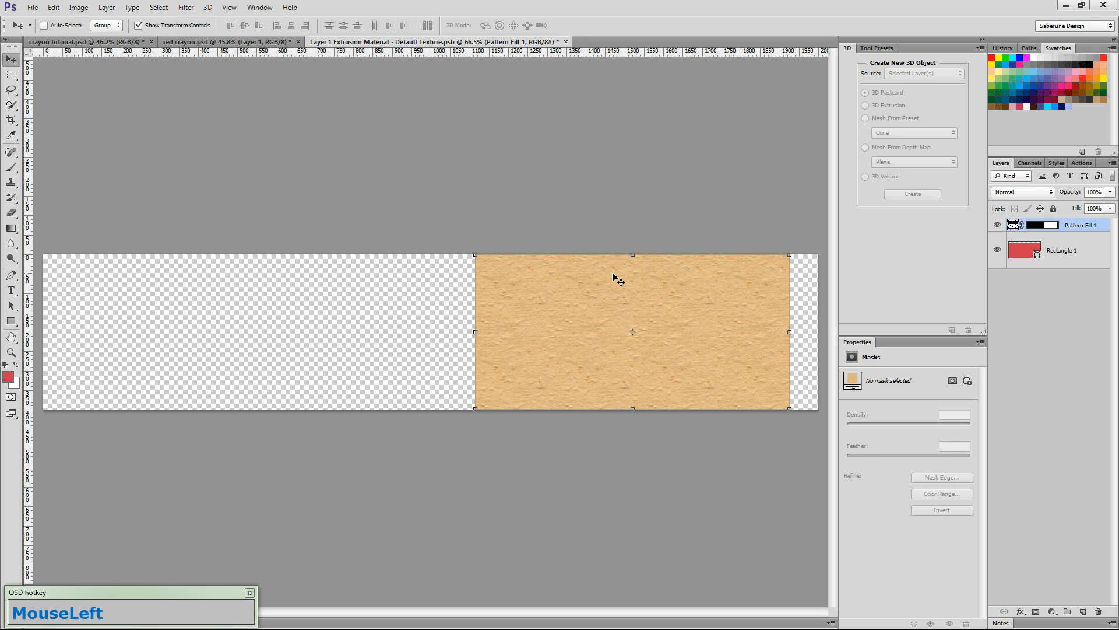
pyautogui.click(1032, 193)
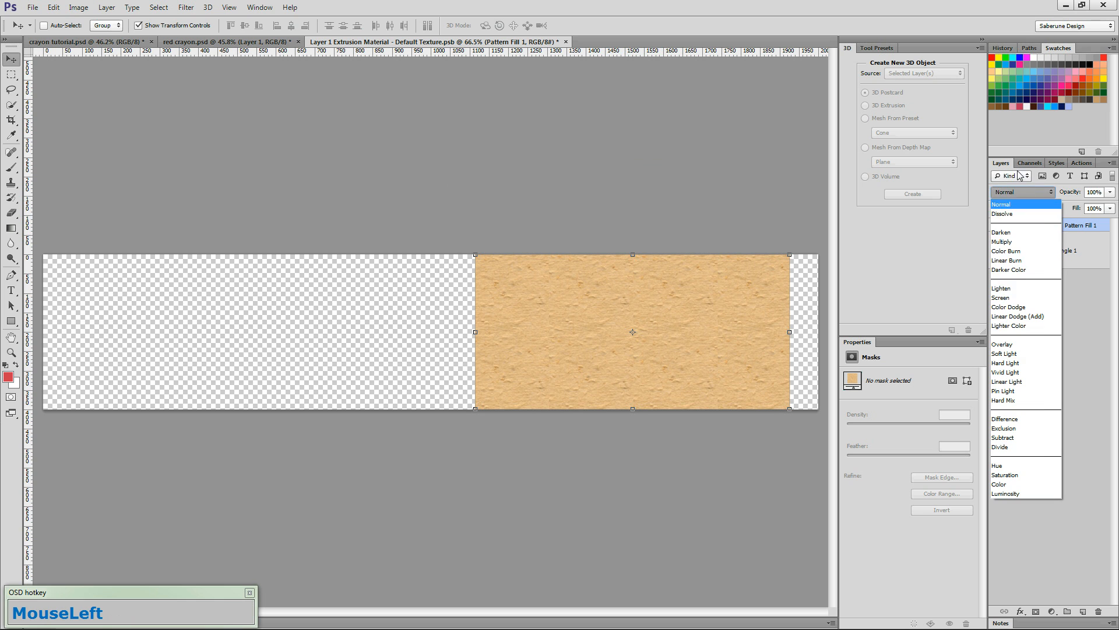
pyautogui.click(1018, 348)
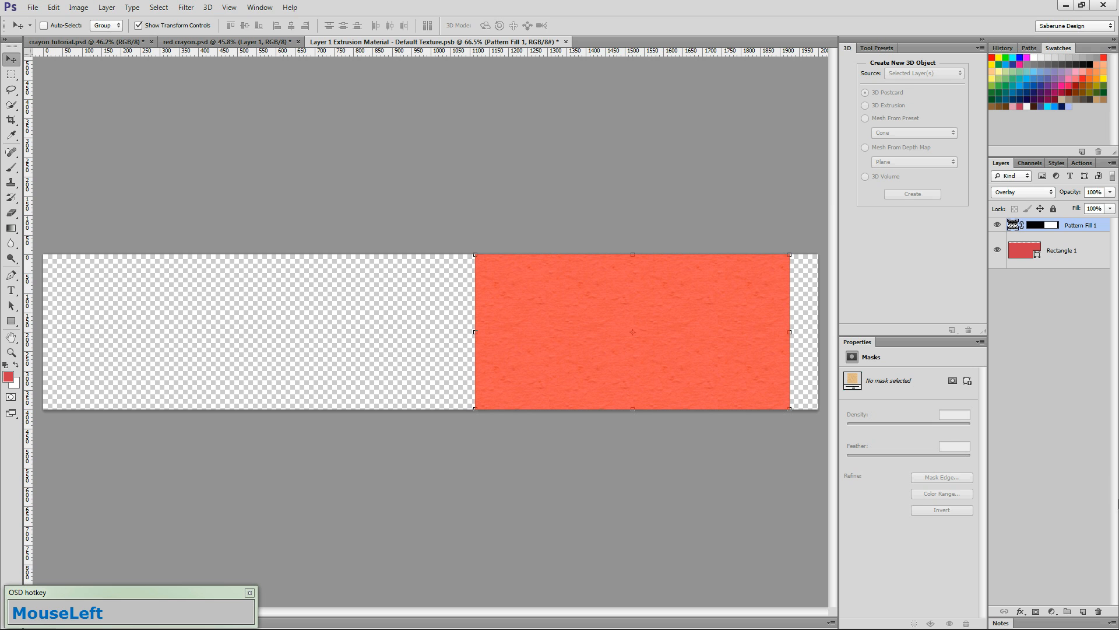
# Step: Add a new layer and draw a black vertical rectangle about 28 px wide and 400 px high near the label's left end
pyautogui.click(1082, 612)
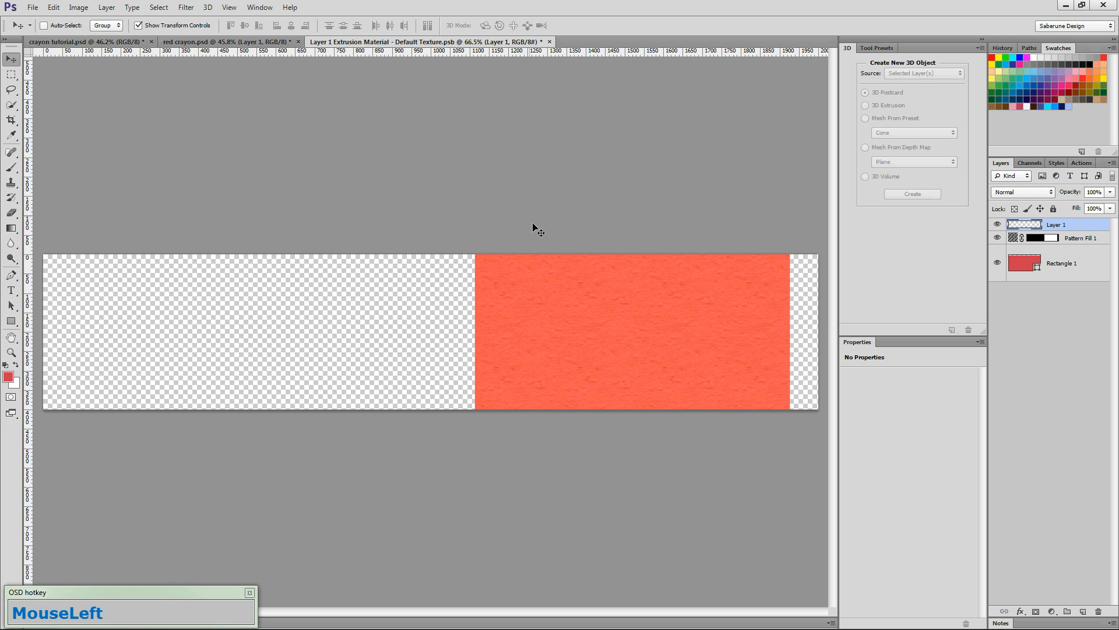
pyautogui.press('u')
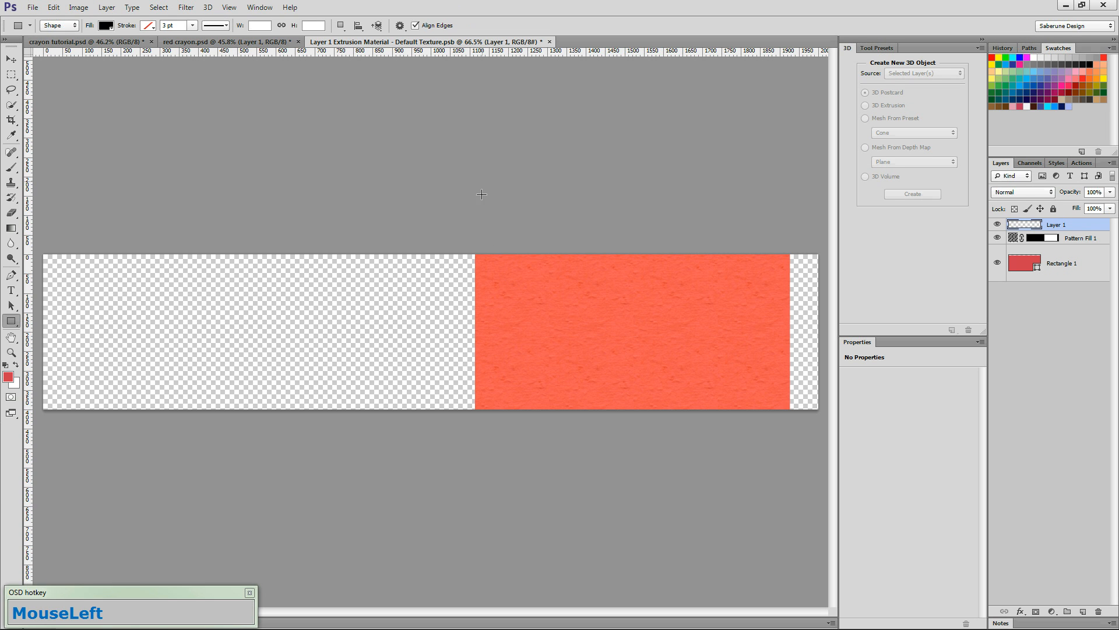
pyautogui.moveTo(490, 253); pyautogui.dragTo(500, 407)
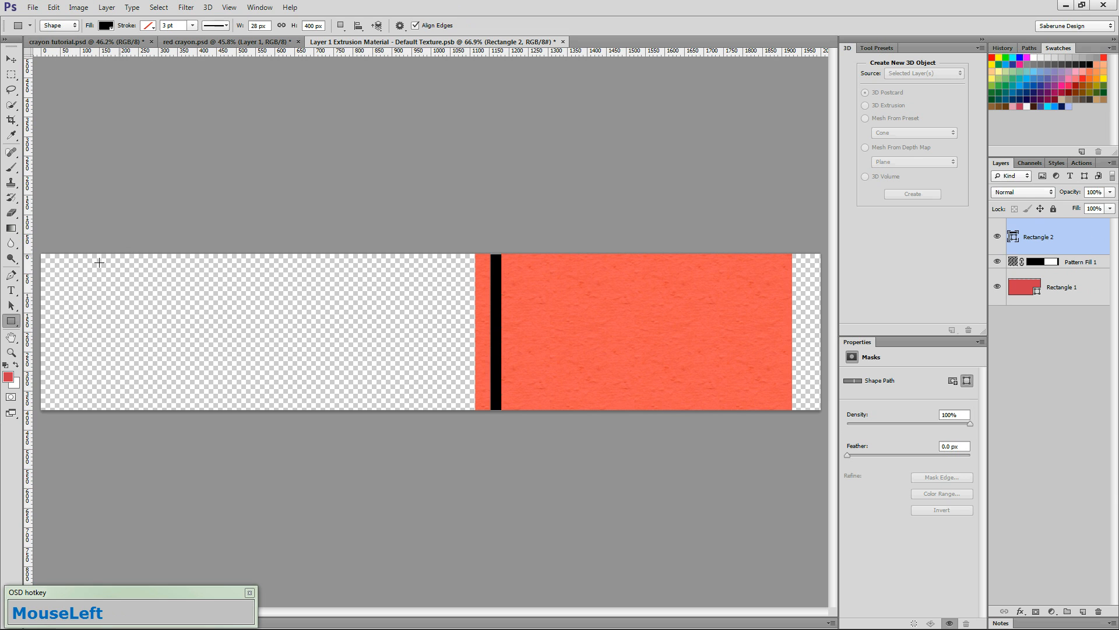
# Step: Set the grid spacing to one gridline every 80 pixels and show the grid over the texture
pyautogui.click(11, 276)
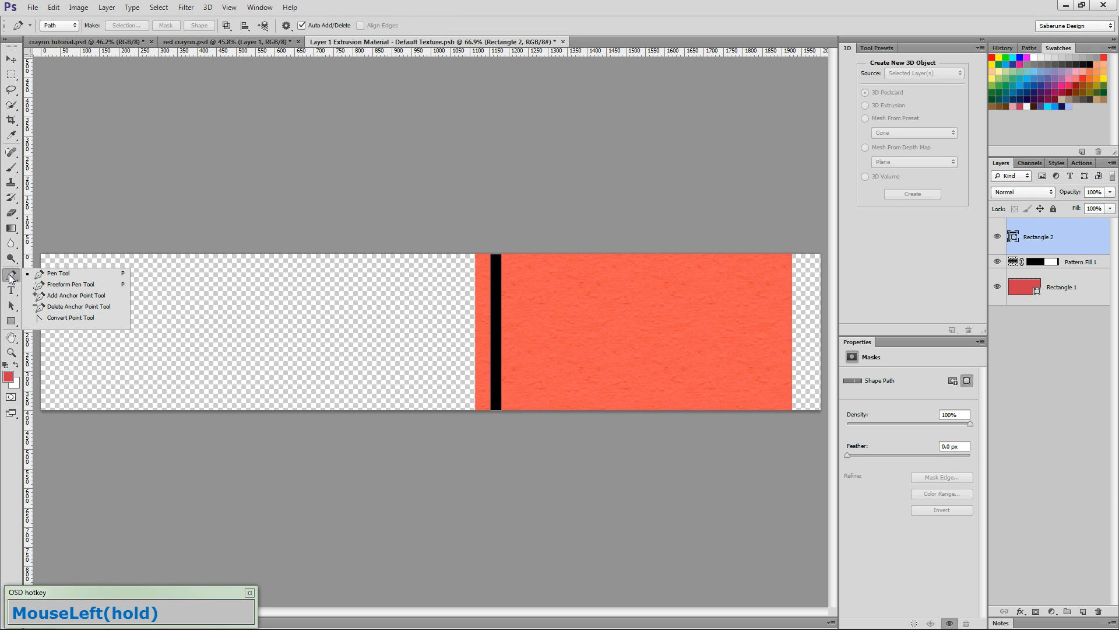
pyautogui.click(53, 296)
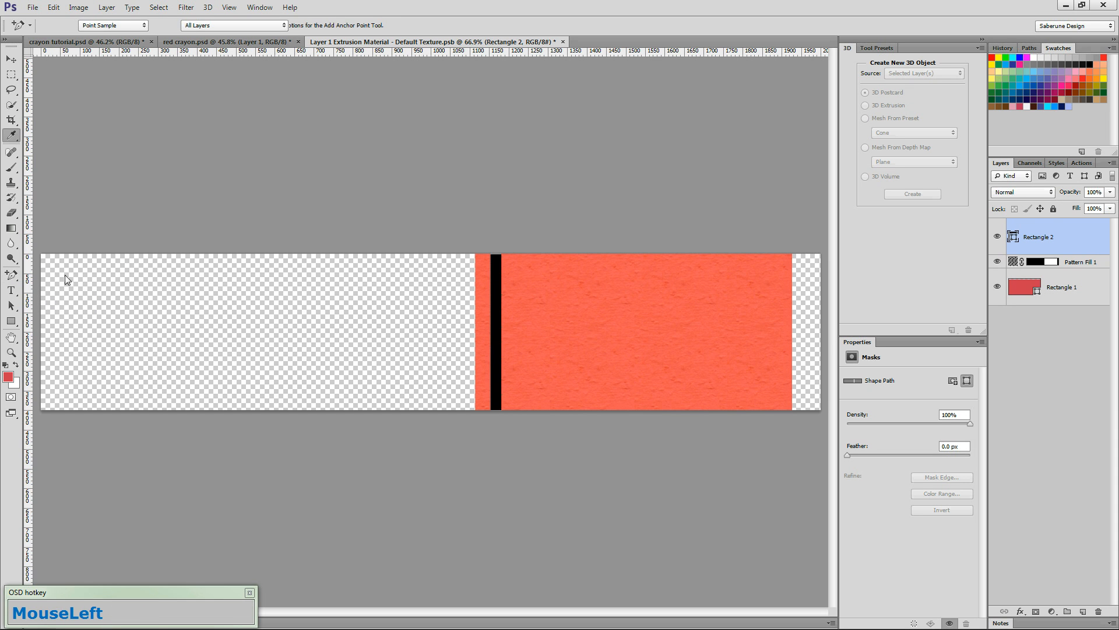
pyautogui.doubleClick(390, 51)
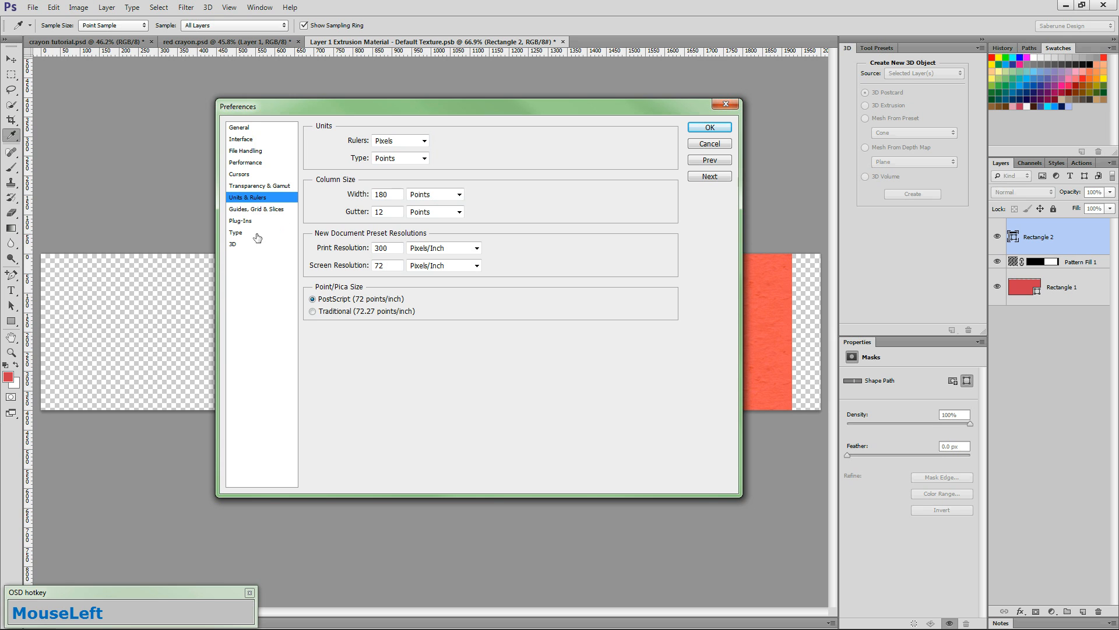
pyautogui.click(256, 210)
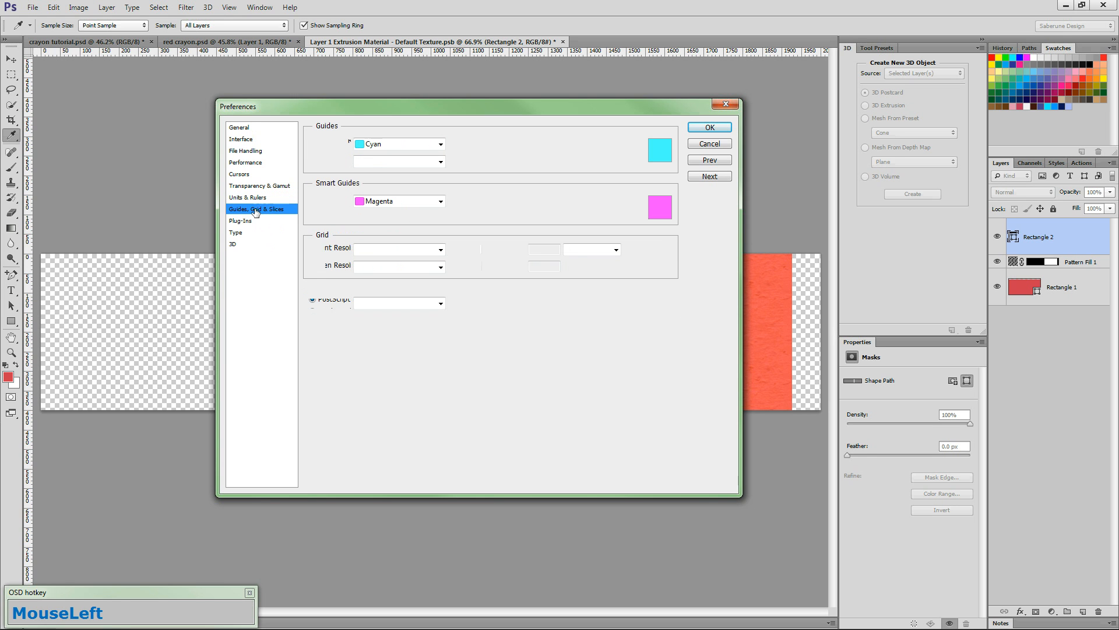
pyautogui.moveTo(545, 247); pyautogui.dragTo(504, 242)
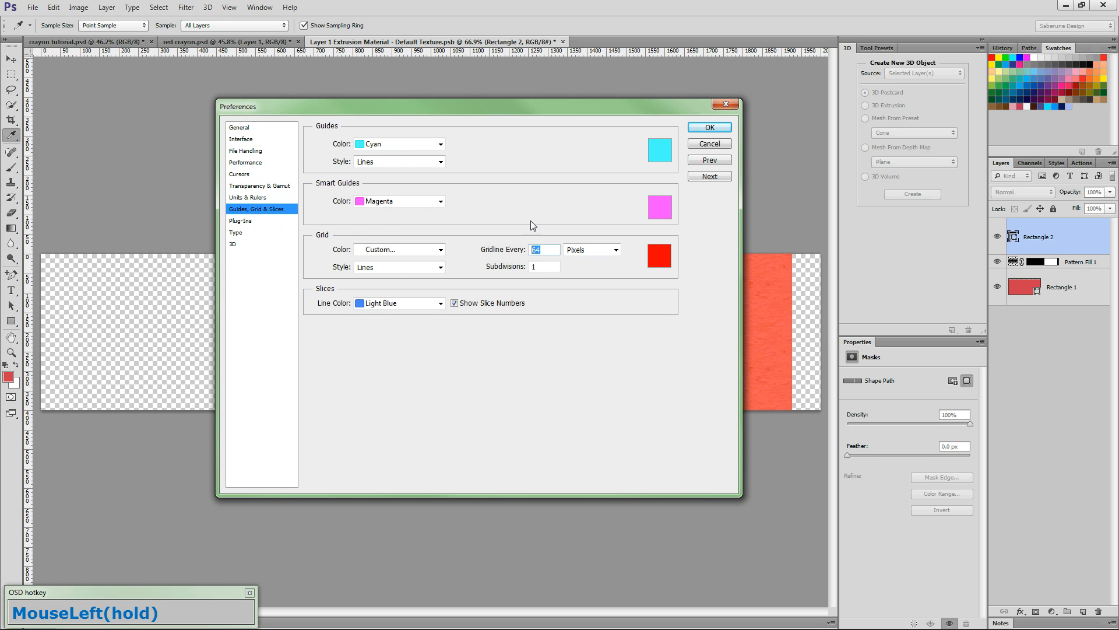
pyautogui.write('80')
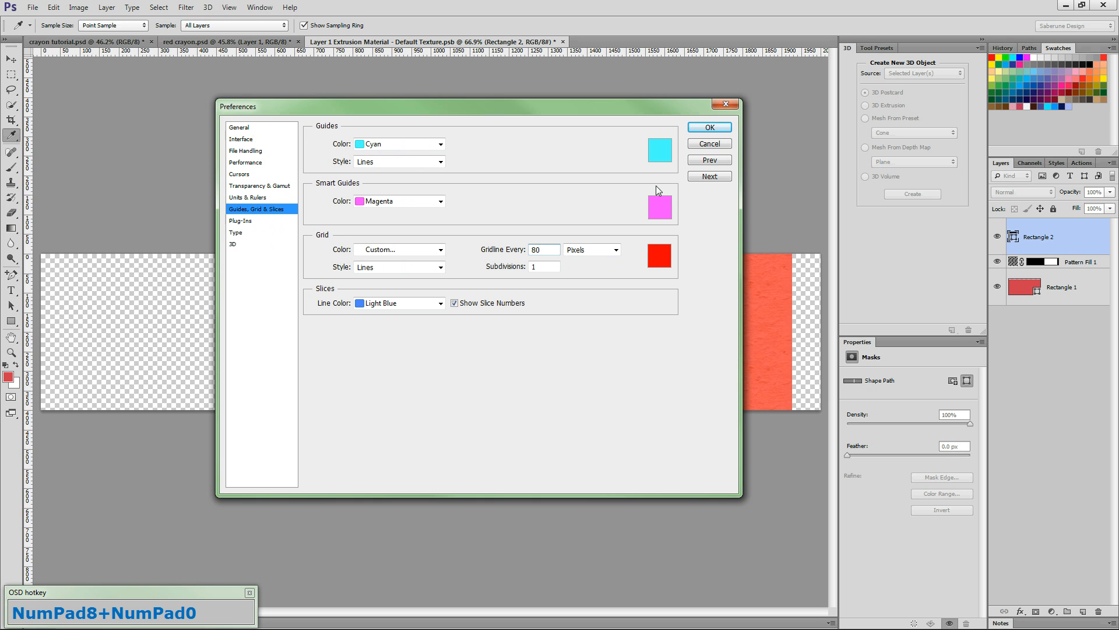
pyautogui.click(708, 128)
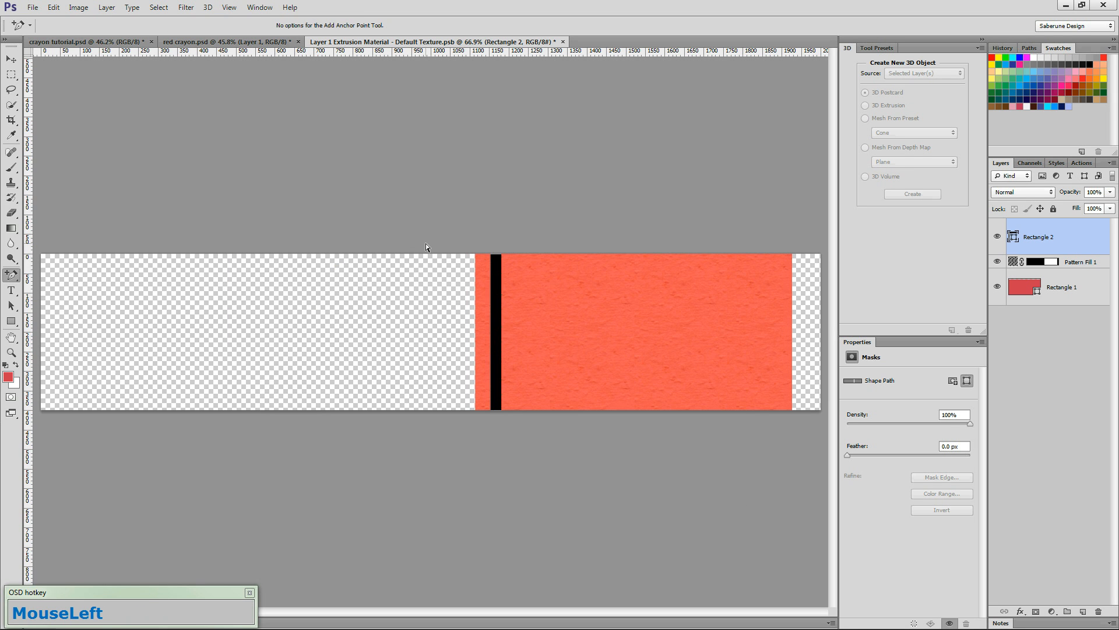
pyautogui.press('ctrl')
pyautogui.hotkey('ctrl', "'")
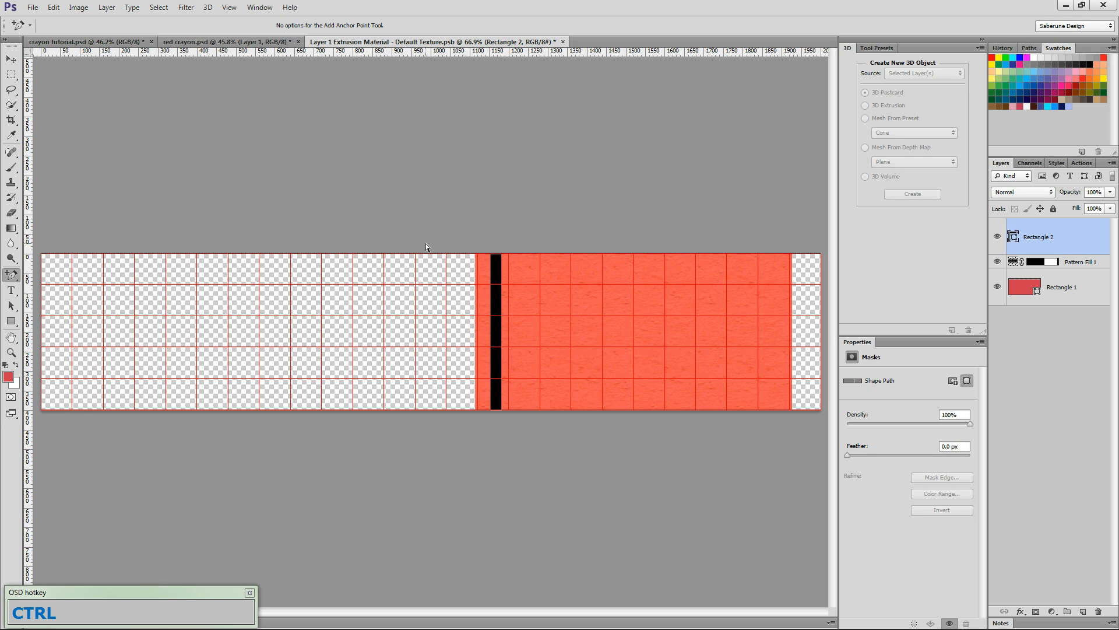
# Step: Add anchor points on the black strip's right edge where it crosses the four inner horizontal gridlines
pyautogui.hotkey('ctrl', 'alt', 'z')
pyautogui.click(502, 313)
pyautogui.click(501, 317)
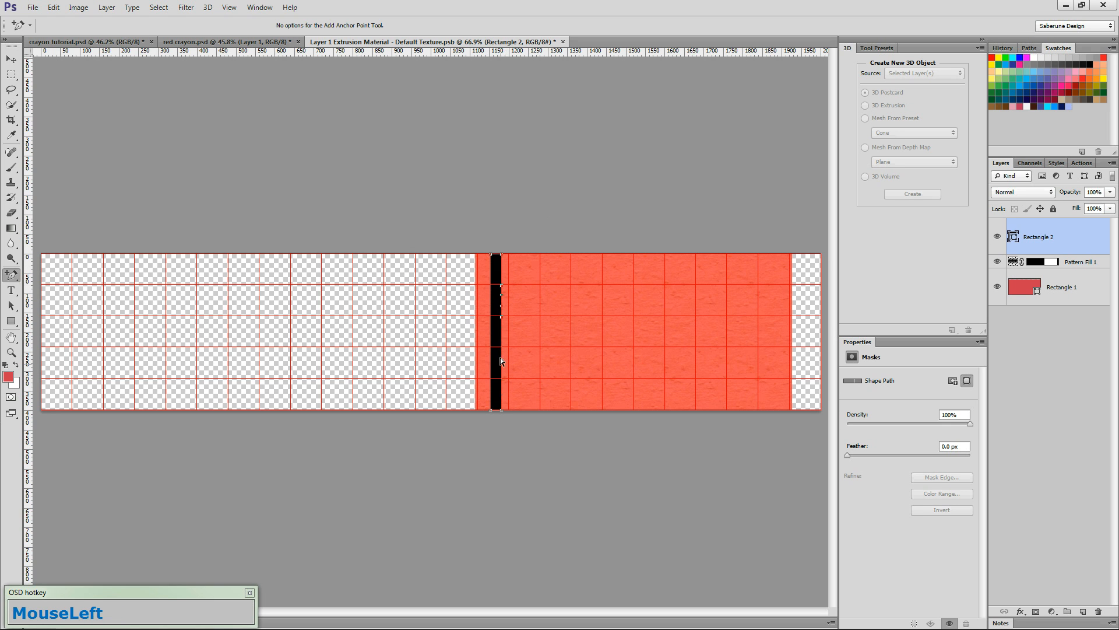
pyautogui.click(502, 348)
pyautogui.click(501, 379)
# Step: Move alternate anchor points and the lower corner of the strip's right edge 13 px inward to form a wave, then hide the grid
pyautogui.click(11, 309)
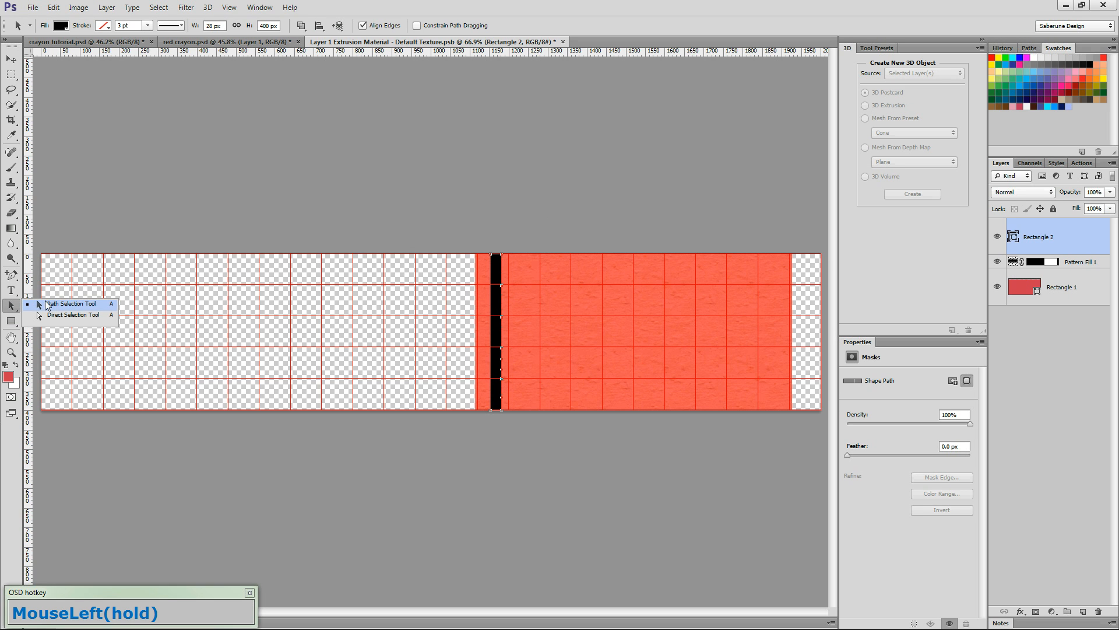
pyautogui.click(53, 318)
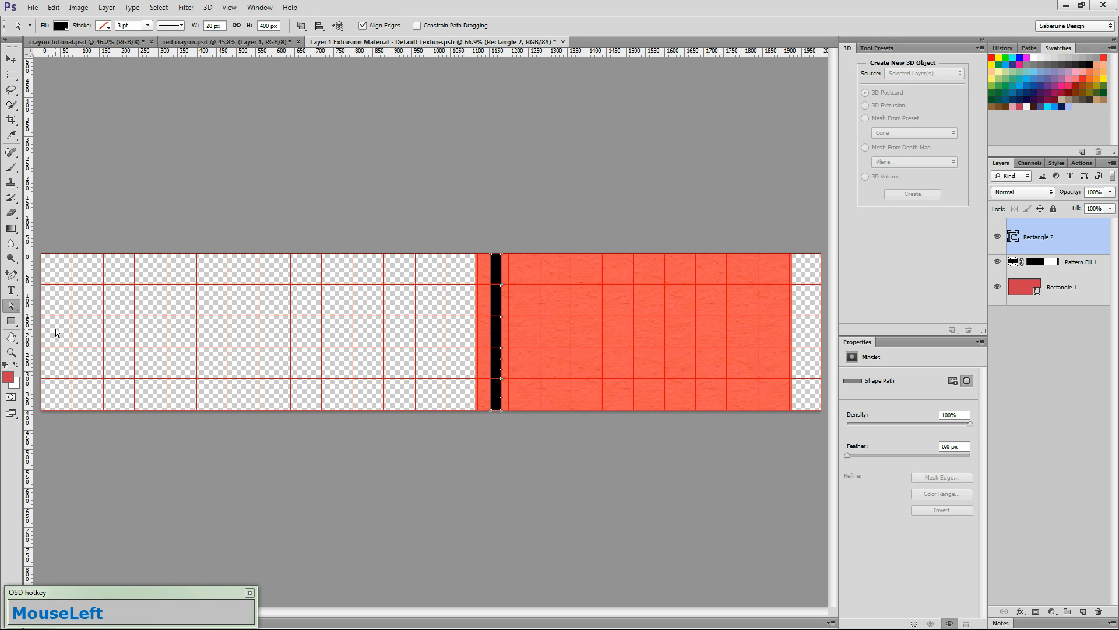
pyautogui.press('z')
pyautogui.moveTo(512, 280)
pyautogui.mouseDown()
pyautogui.moveTo(547, 282)
pyautogui.moveTo(495, 268)
pyautogui.mouseUp()
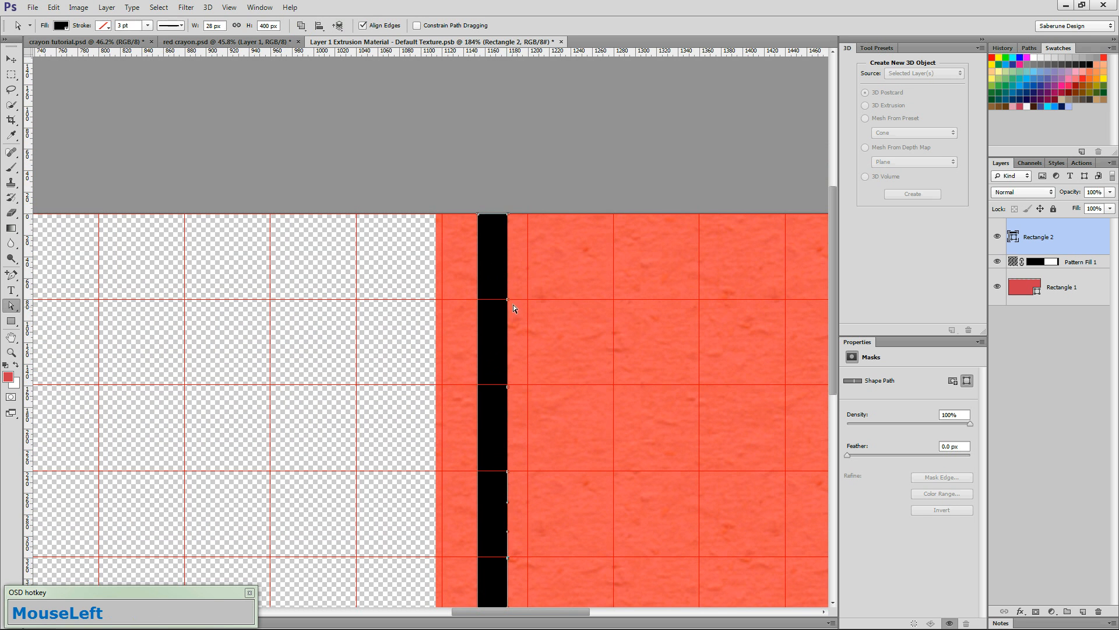
pyautogui.press('space')
pyautogui.moveTo(517, 358); pyautogui.dragTo(518, 267)
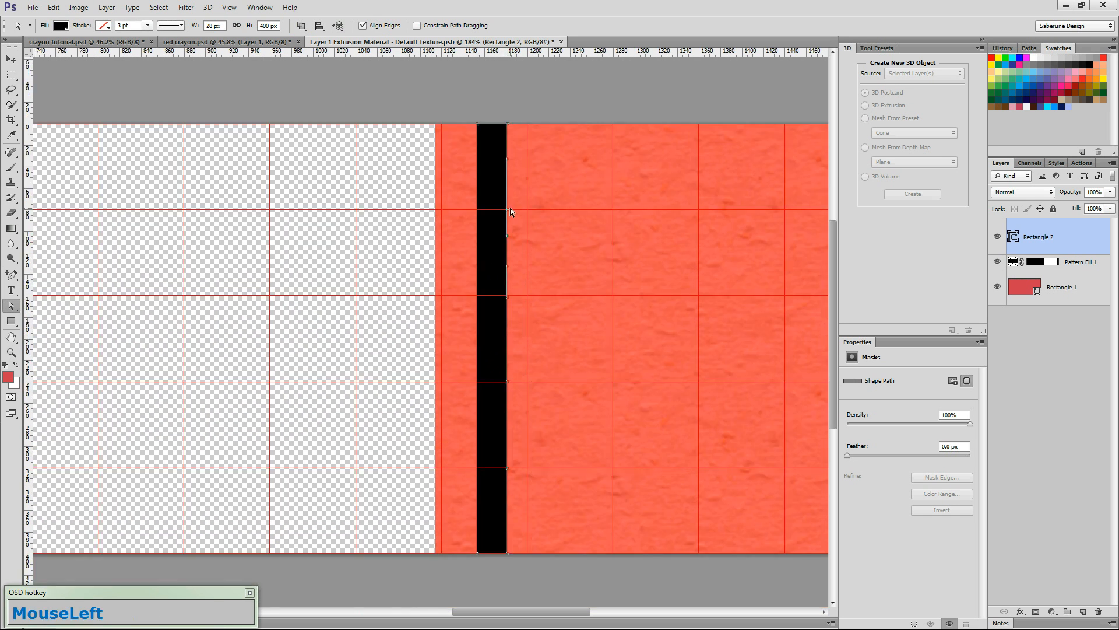
pyautogui.keyDown('shift'); pyautogui.click(507, 382); pyautogui.keyUp('shift')
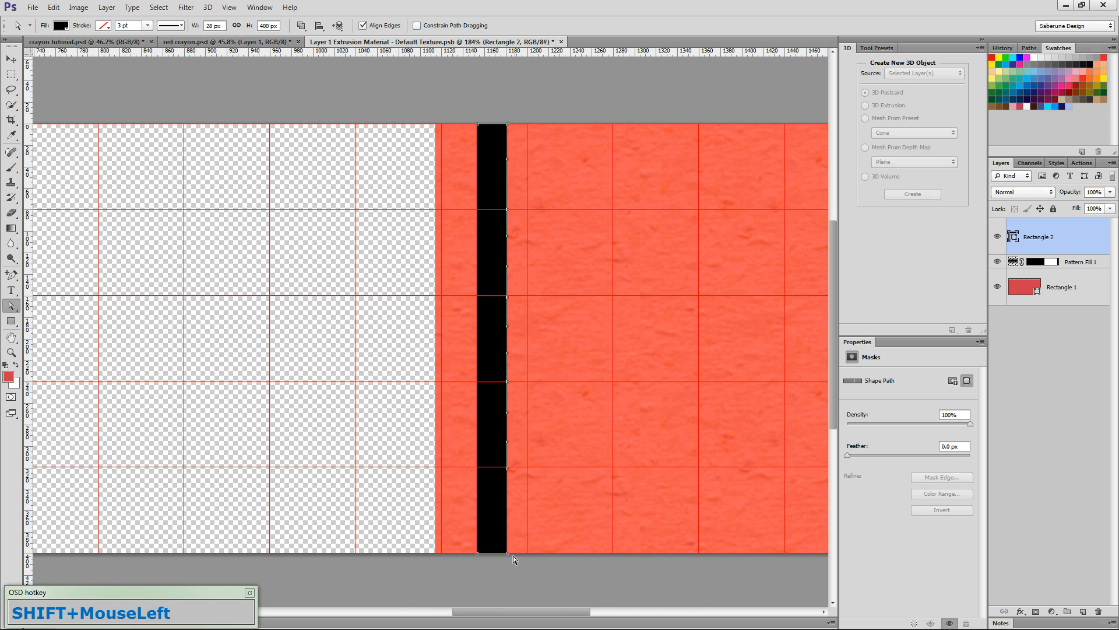
pyautogui.moveTo(507, 554); pyautogui.dragTo(471, 541)
pyautogui.moveTo(417, 246); pyautogui.dragTo(436, 222)
pyautogui.moveTo(505, 381); pyautogui.dragTo(503, 382)
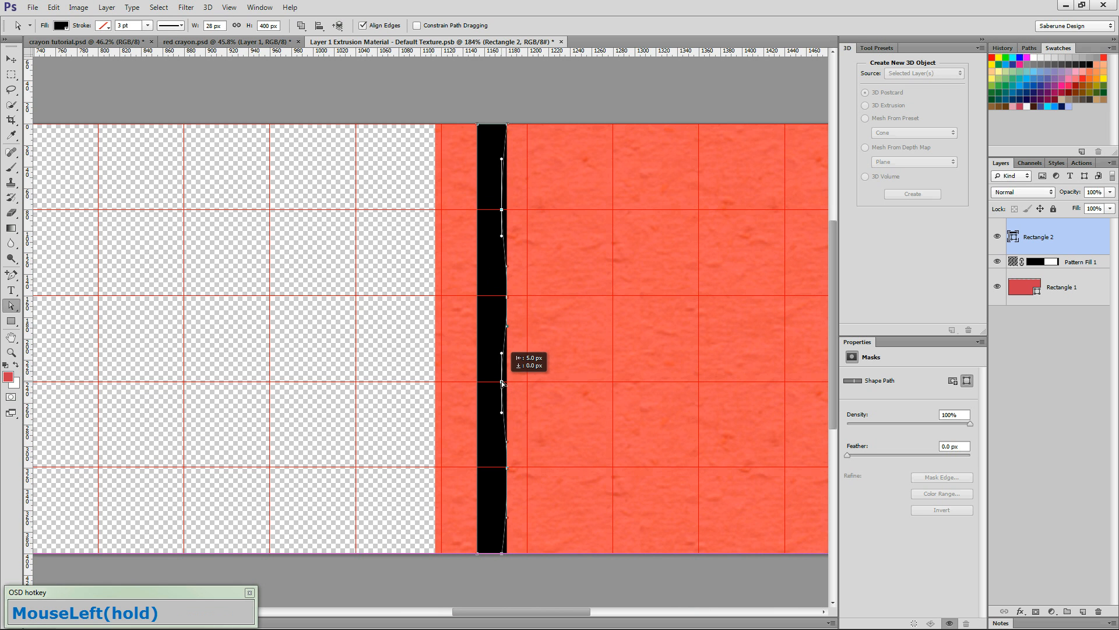
pyautogui.moveTo(502, 382); pyautogui.dragTo(494, 383)
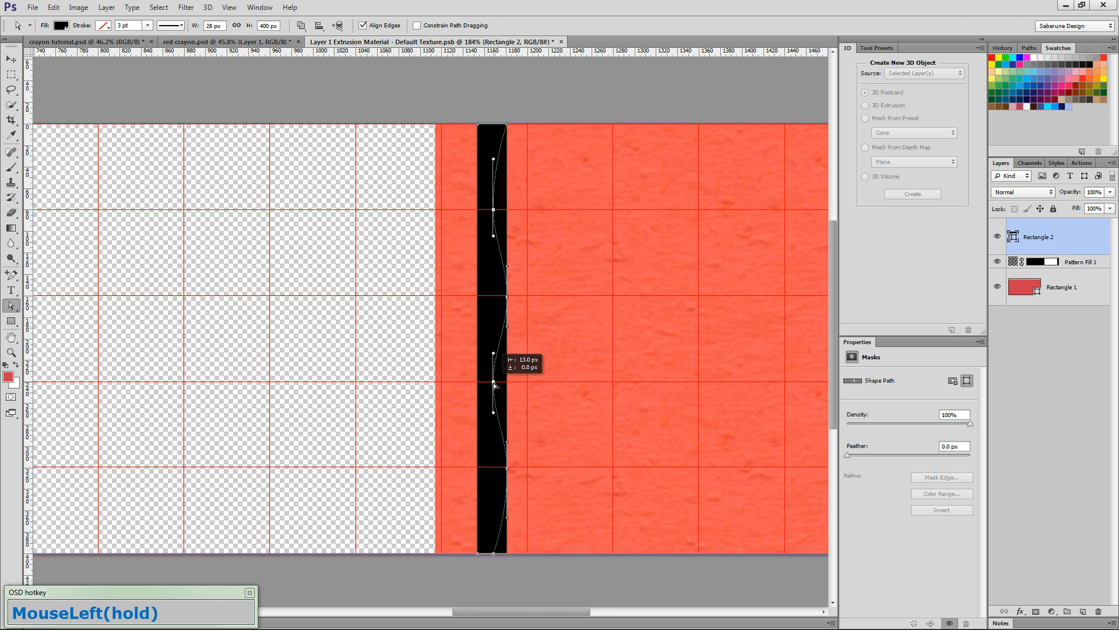
pyautogui.moveTo(493, 383); pyautogui.dragTo(493, 383)
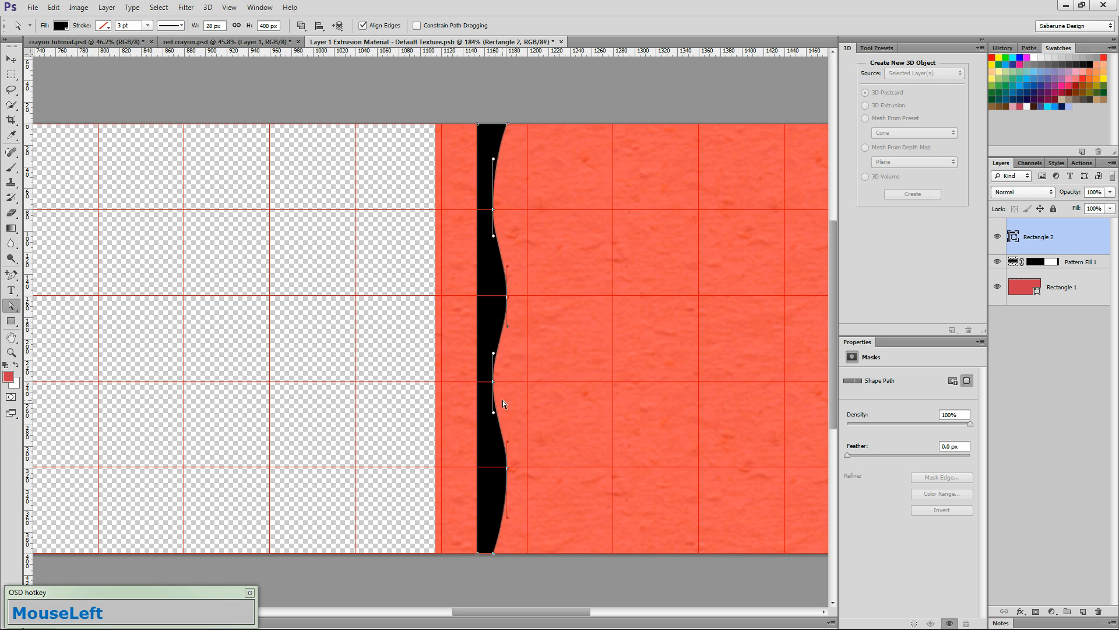
pyautogui.press('ctrl')
pyautogui.hotkey('ctrl', "'")
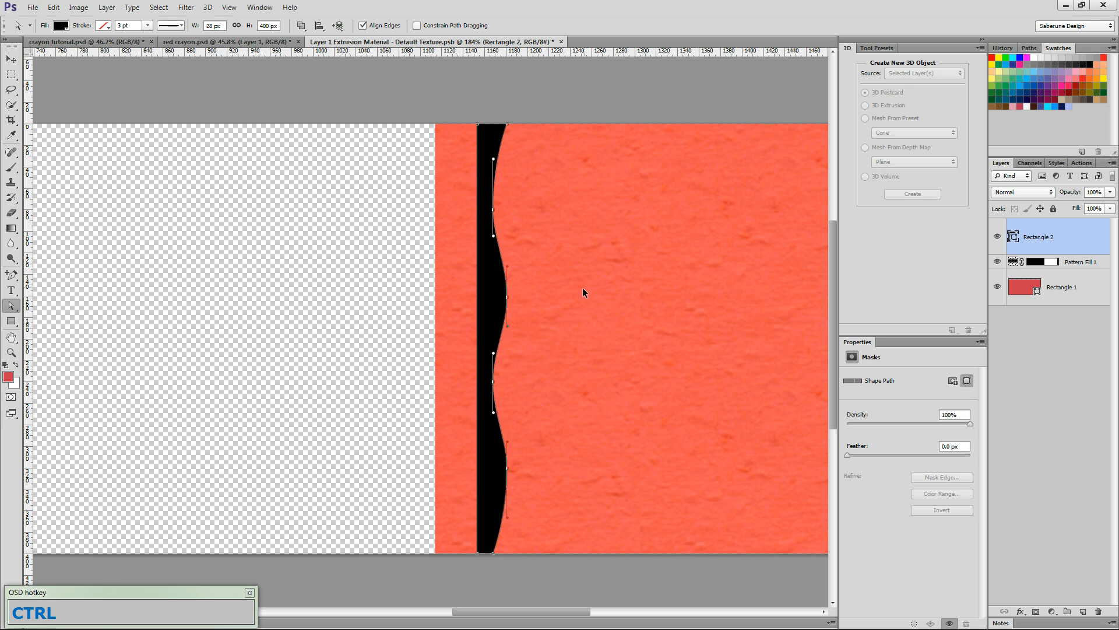
# Step: Duplicate the wavy strip horizontally to its right within the same shape layer, making the pair about 65 px wide
pyautogui.keyDown('ctrl'); pyautogui.click(494, 299); pyautogui.keyUp('ctrl')
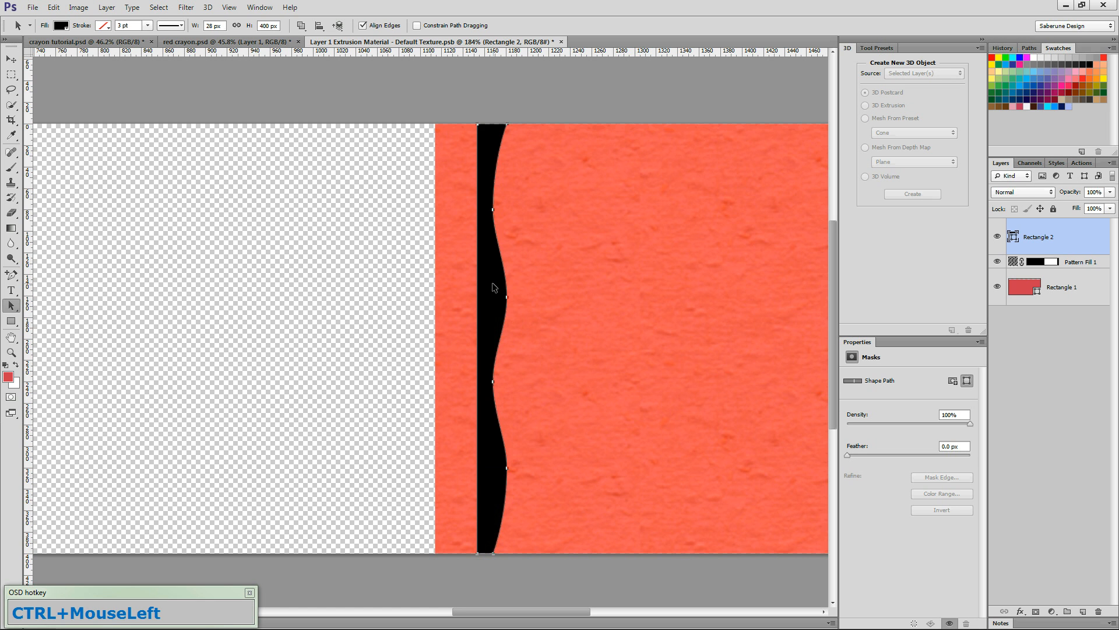
pyautogui.press('alt')
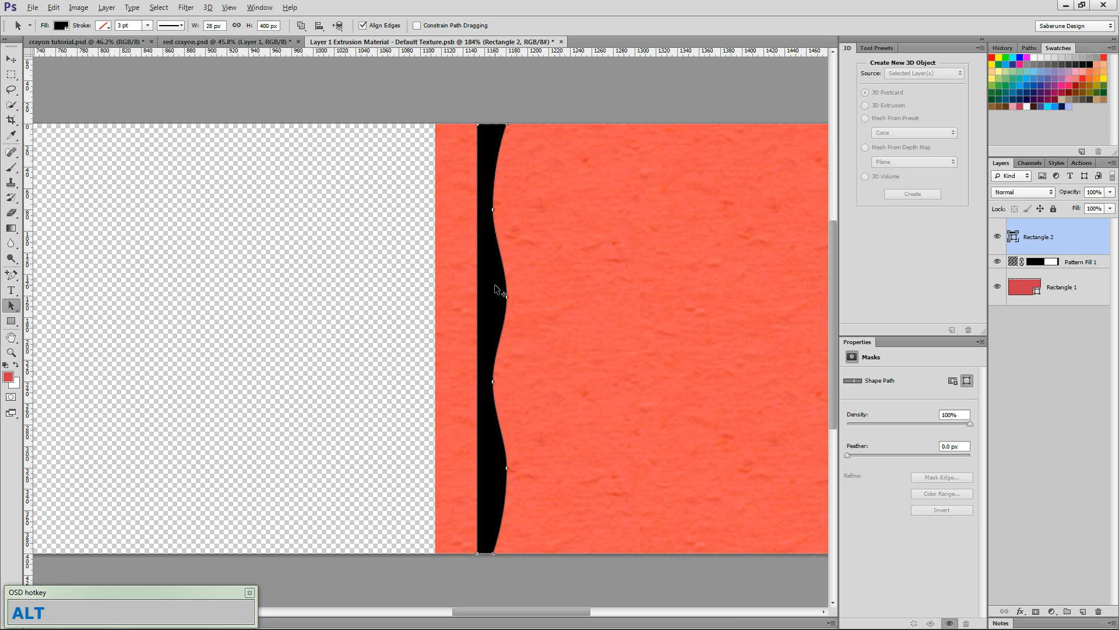
pyautogui.moveTo(498, 289); pyautogui.dragTo(534, 281)
pyautogui.press('shift')
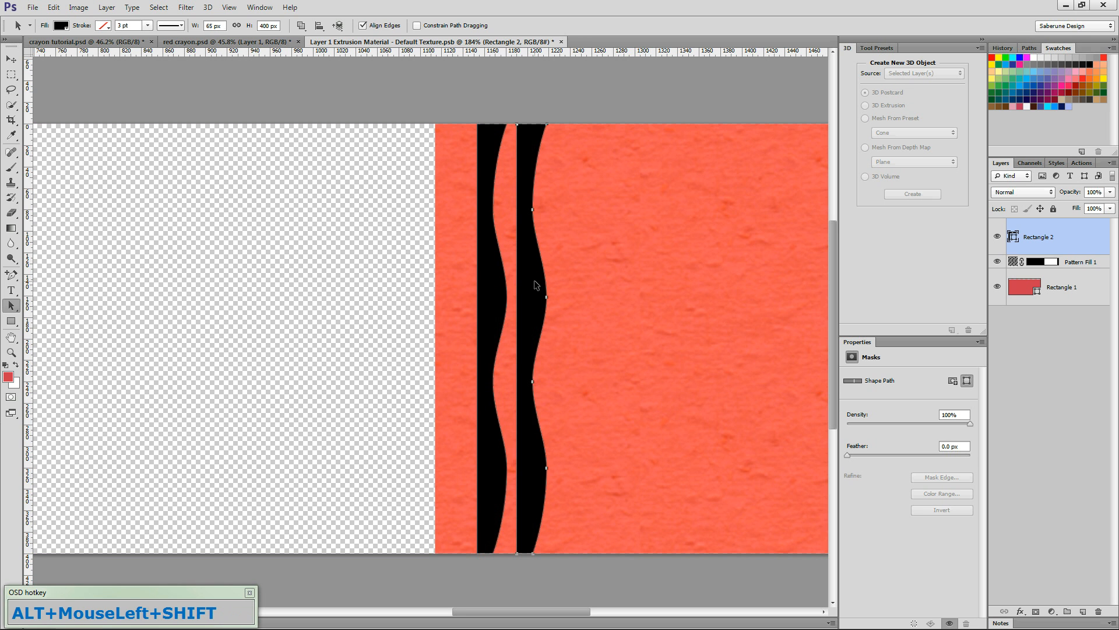
# Step: Flip the duplicated wavy strip vertically and horizontally so its curved edge faces and follows the first strip's
pyautogui.rightClick(532, 288)
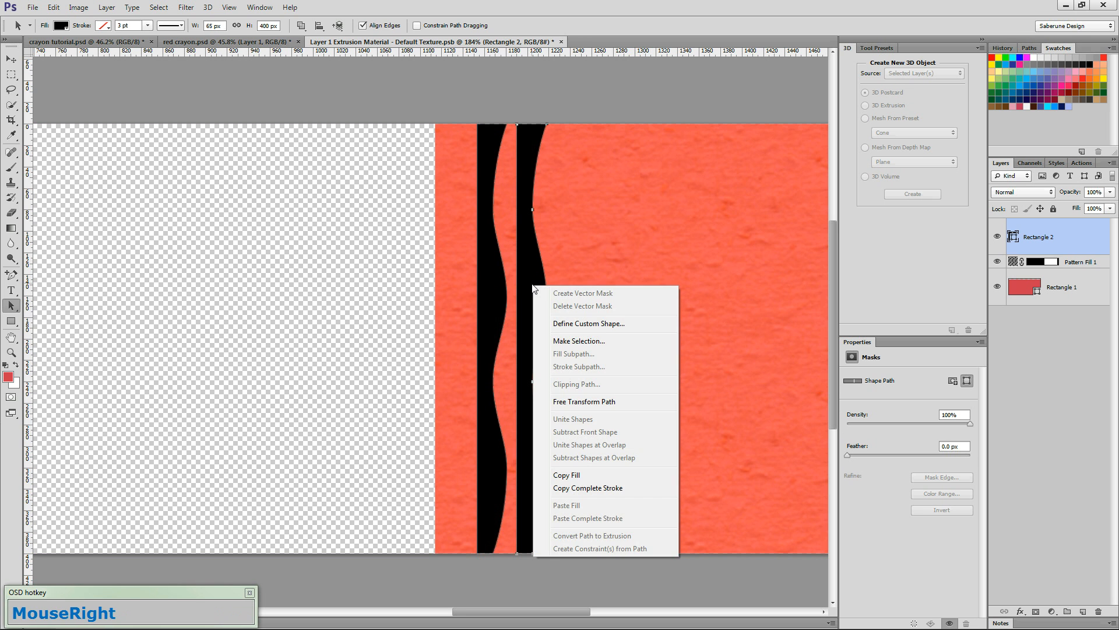
pyautogui.click(584, 402)
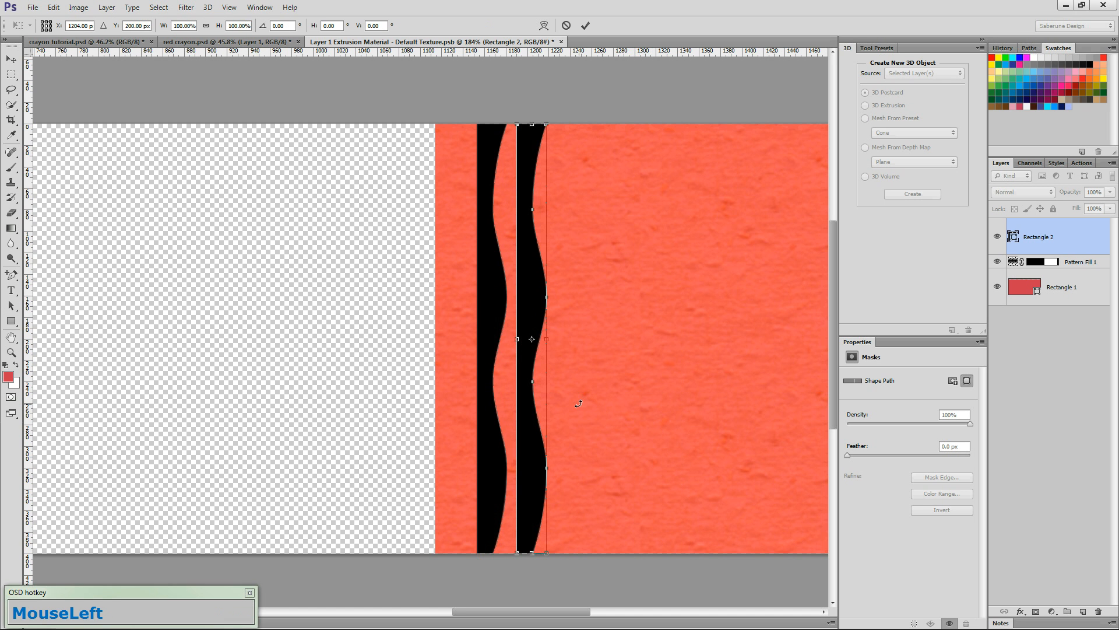
pyautogui.rightClick(536, 302)
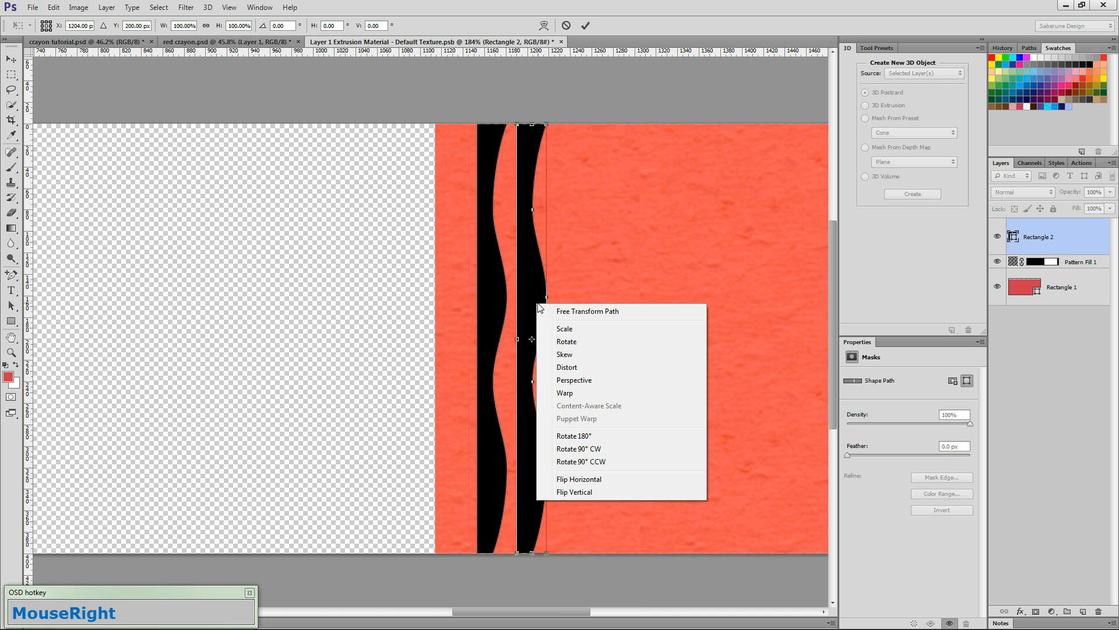
pyautogui.click(575, 493)
pyautogui.rightClick(532, 357)
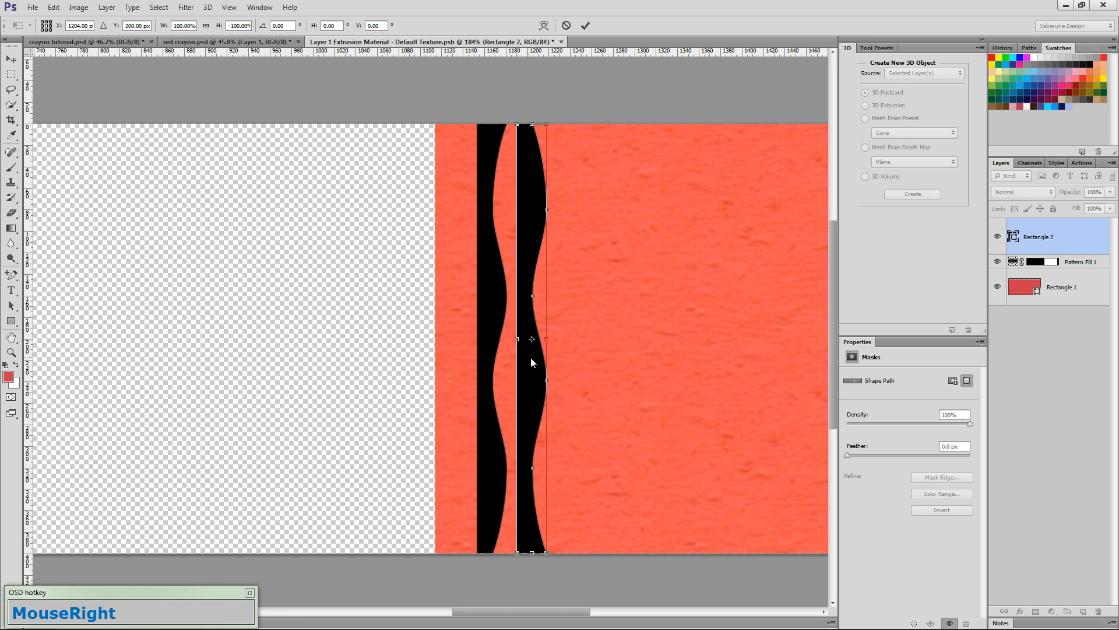
pyautogui.click(566, 535)
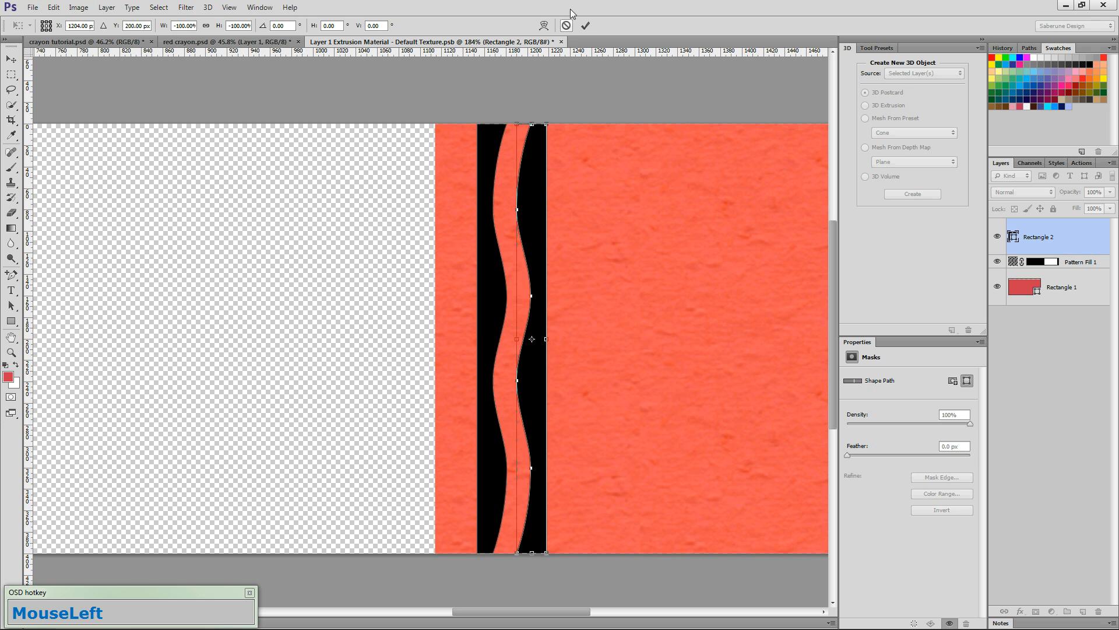
pyautogui.click(586, 26)
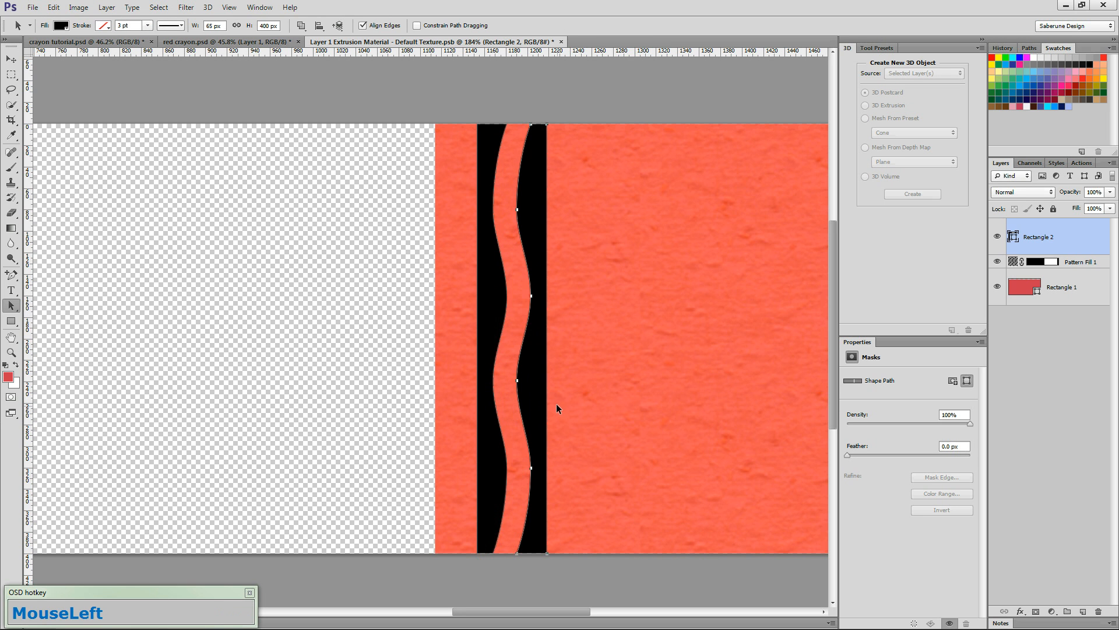
# Step: Select both wavy strips and merge their shape components into one path
pyautogui.press('shift')
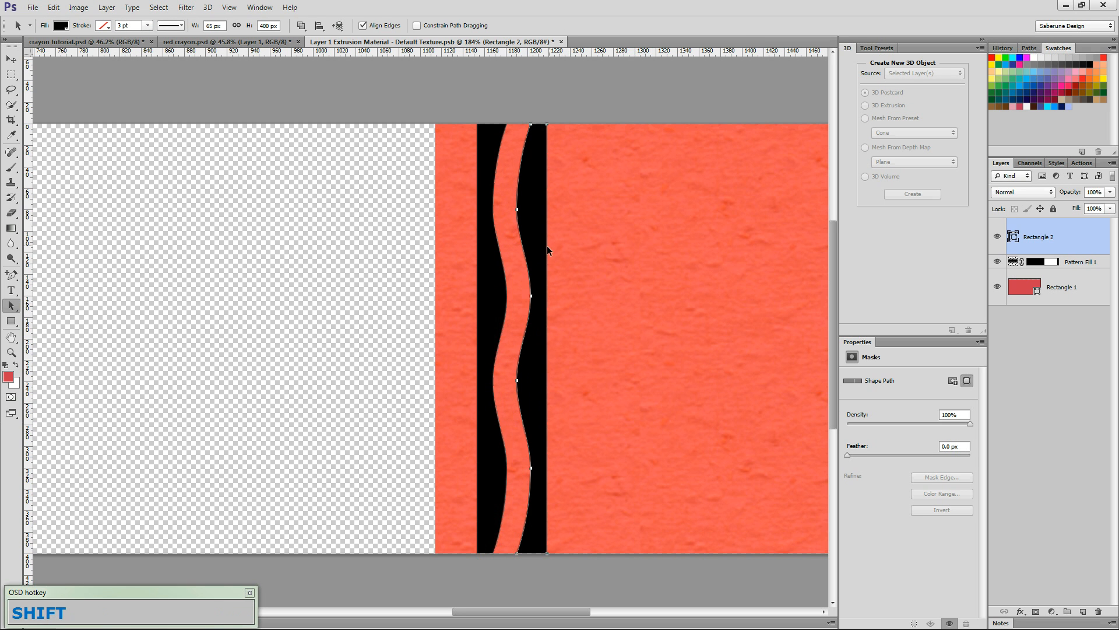
pyautogui.keyDown('shift'); pyautogui.click(490, 274); pyautogui.keyUp('shift')
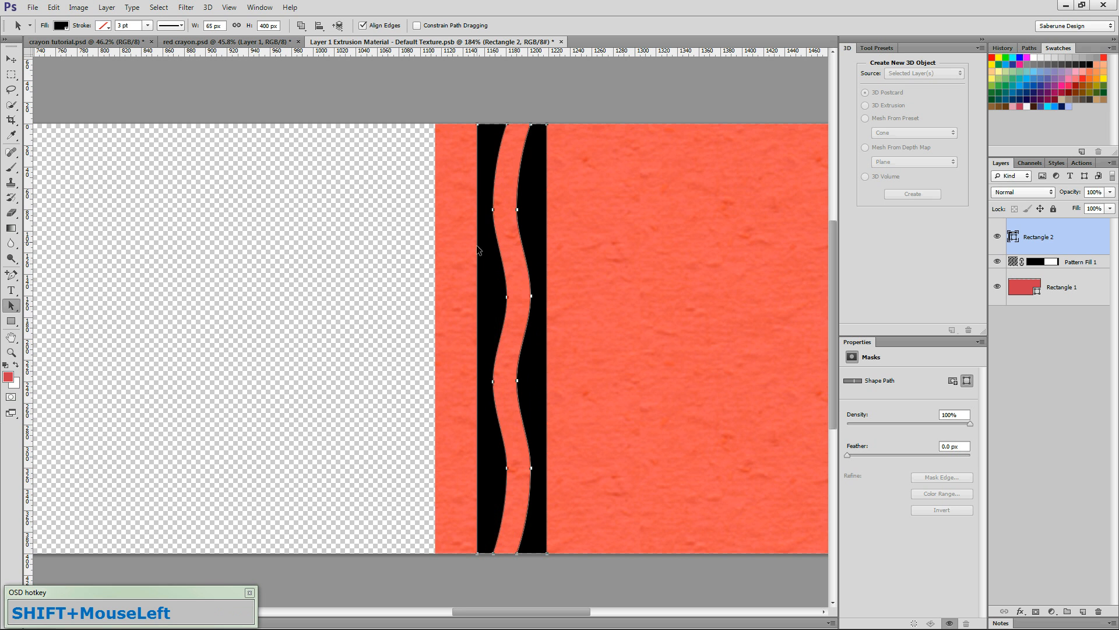
pyautogui.click(300, 26)
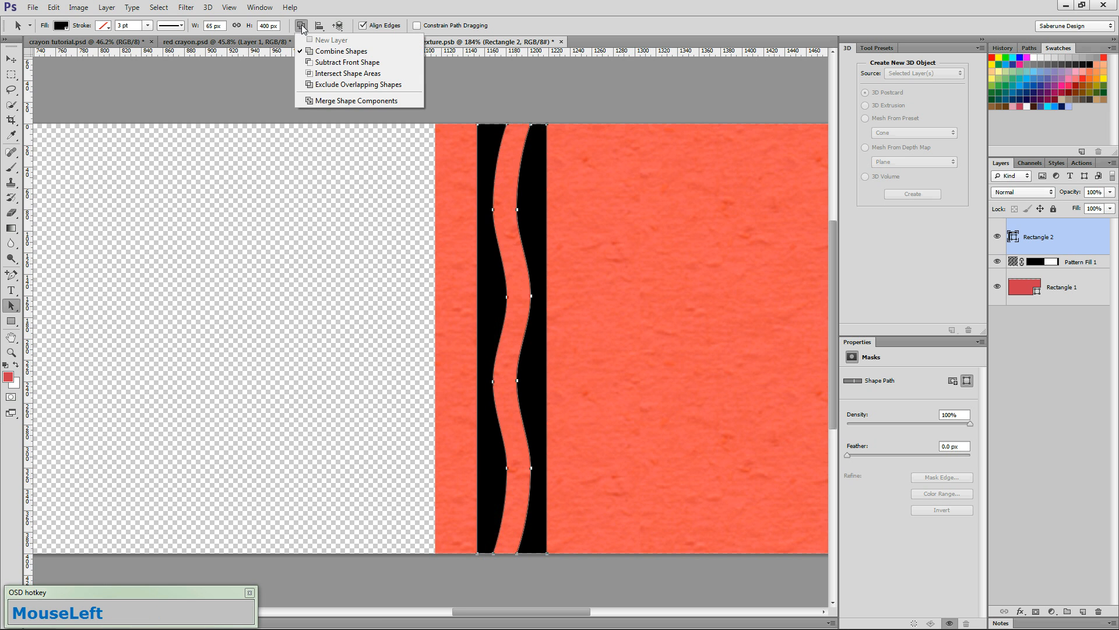
pyautogui.click(334, 101)
pyautogui.hotkey('ctrl', '0')
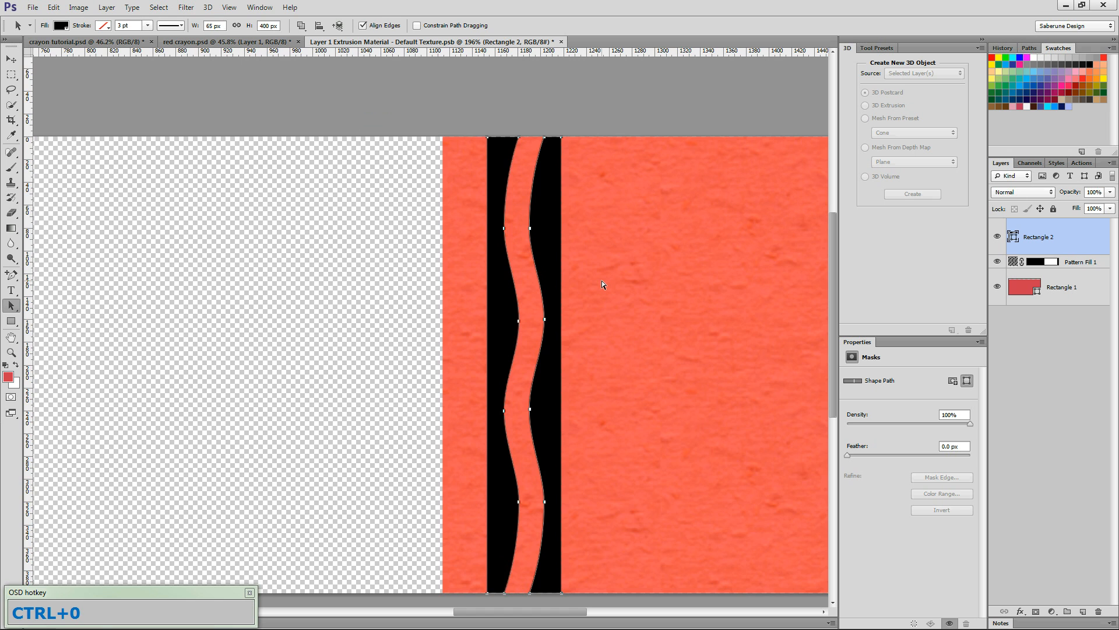
pyautogui.hotkey('ctrl', '0')
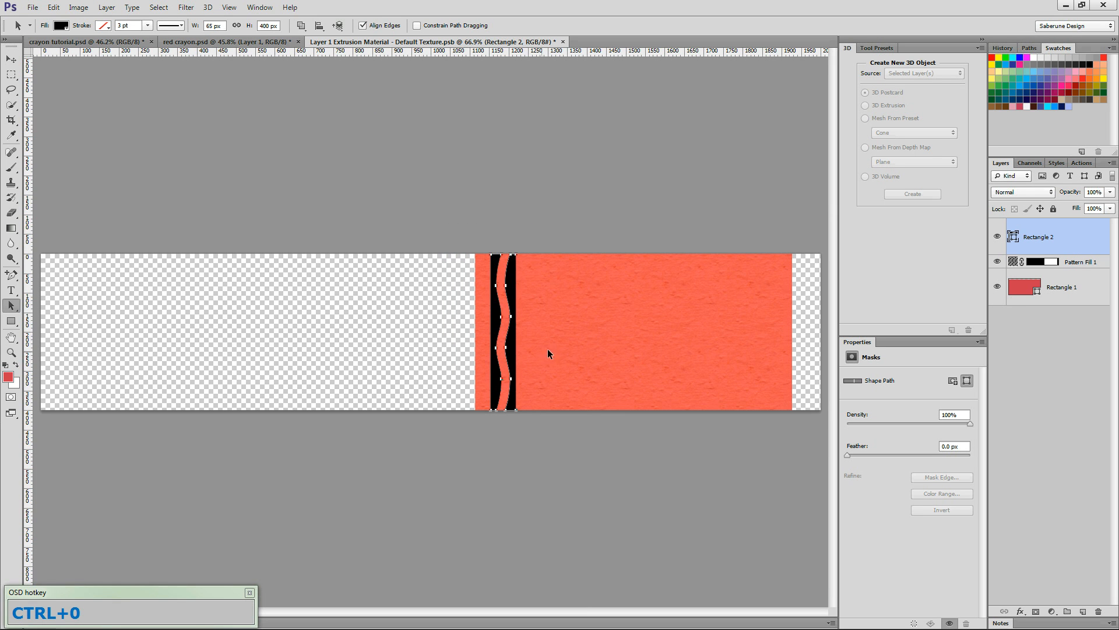
# Step: Duplicate the wavy band pair near the label's opposite end within the same shape layer and set the layer's opacity to 90%
pyautogui.press('alt')
pyautogui.moveTo(514, 342); pyautogui.dragTo(777, 337)
pyautogui.click(1100, 188)
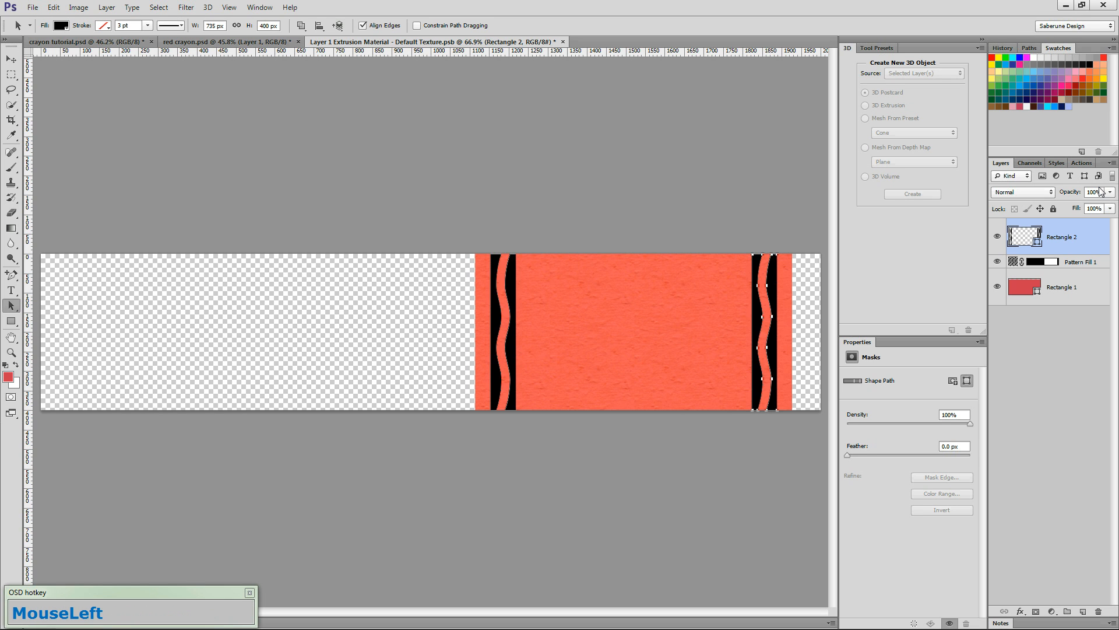
pyautogui.write('90')
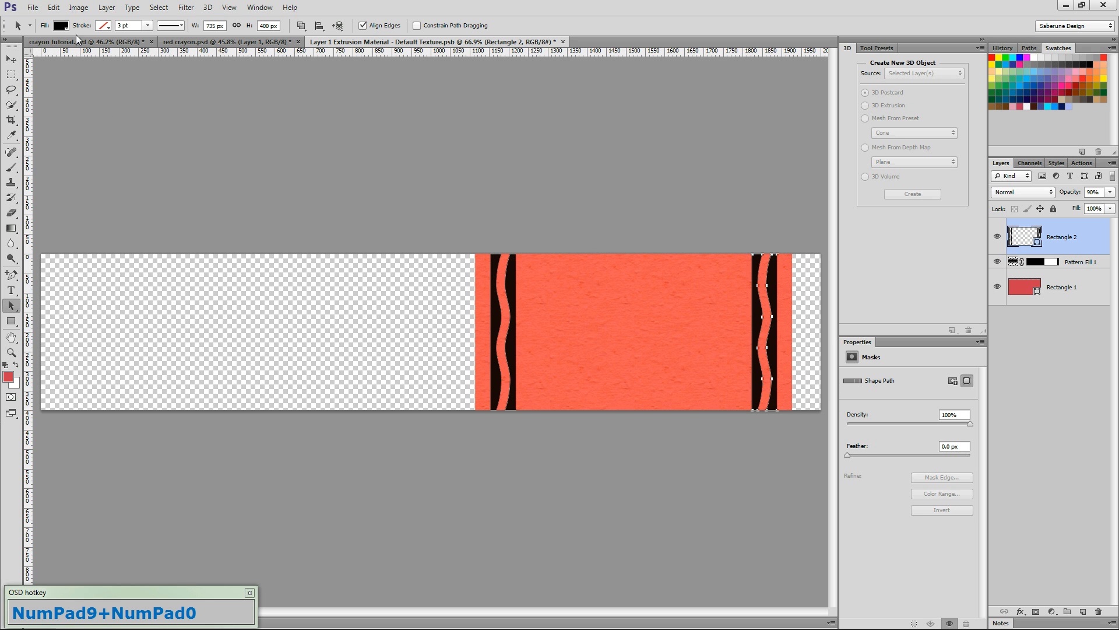
# Step: Switch to the red crayon document and return the 3D view to the default camera
pyautogui.click(197, 44)
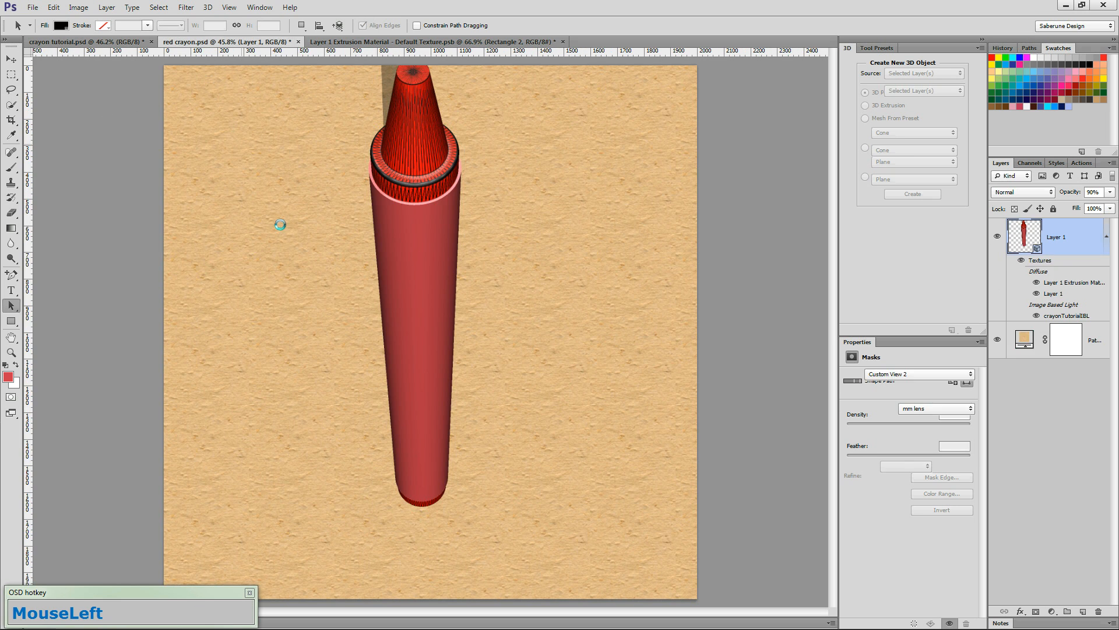
pyautogui.click(906, 211)
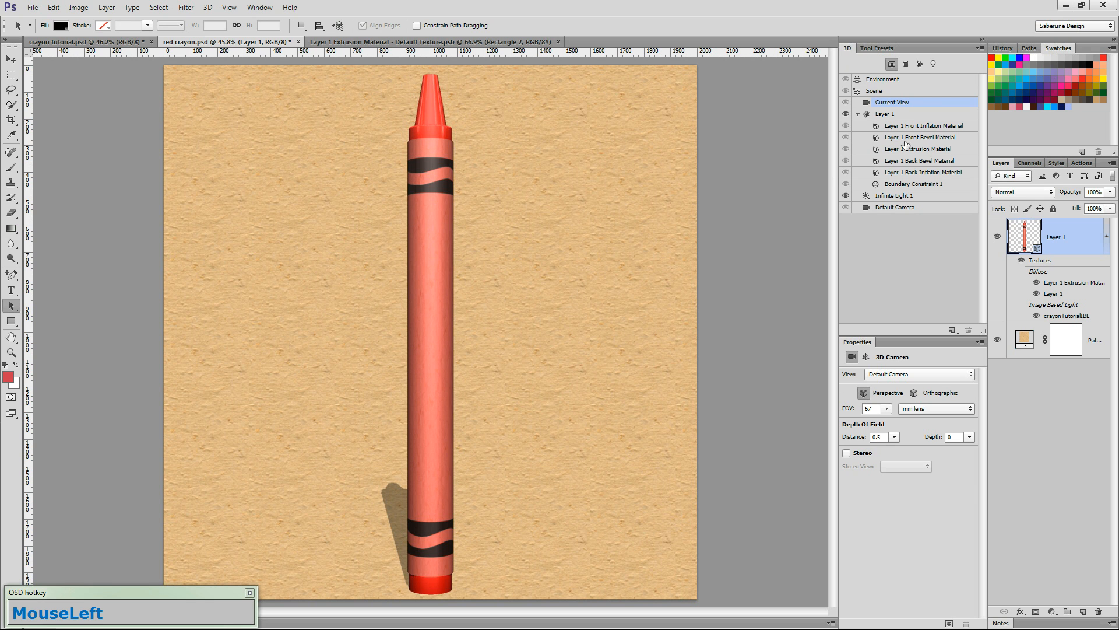
# Step: Rotate the crayon mesh 90° around its X axis and snap it to the ground plane
pyautogui.click(893, 115)
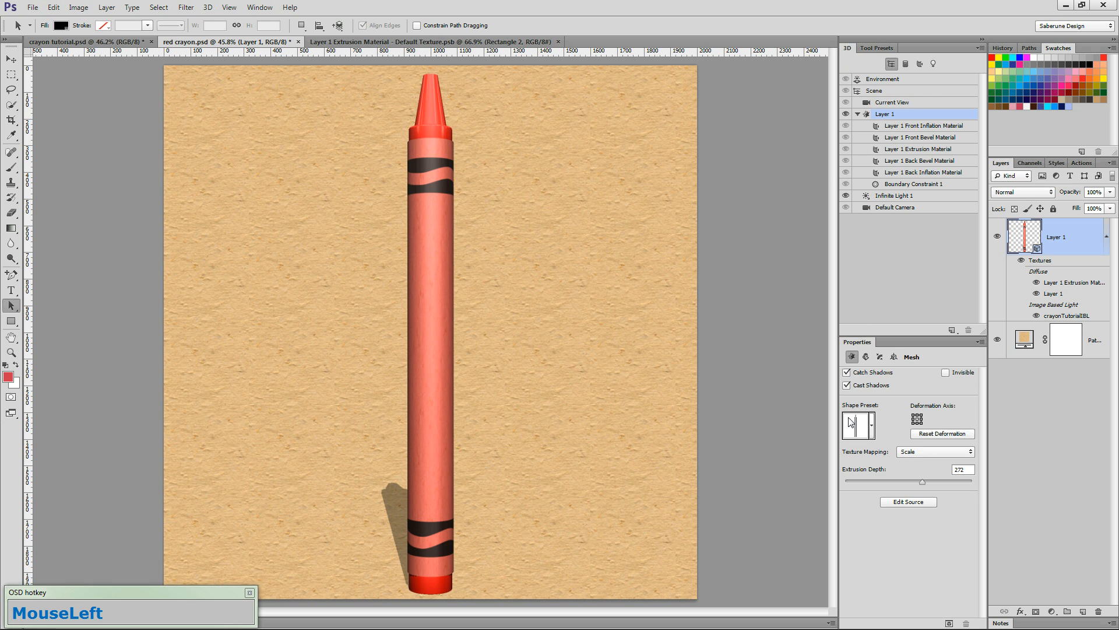
pyautogui.click(894, 357)
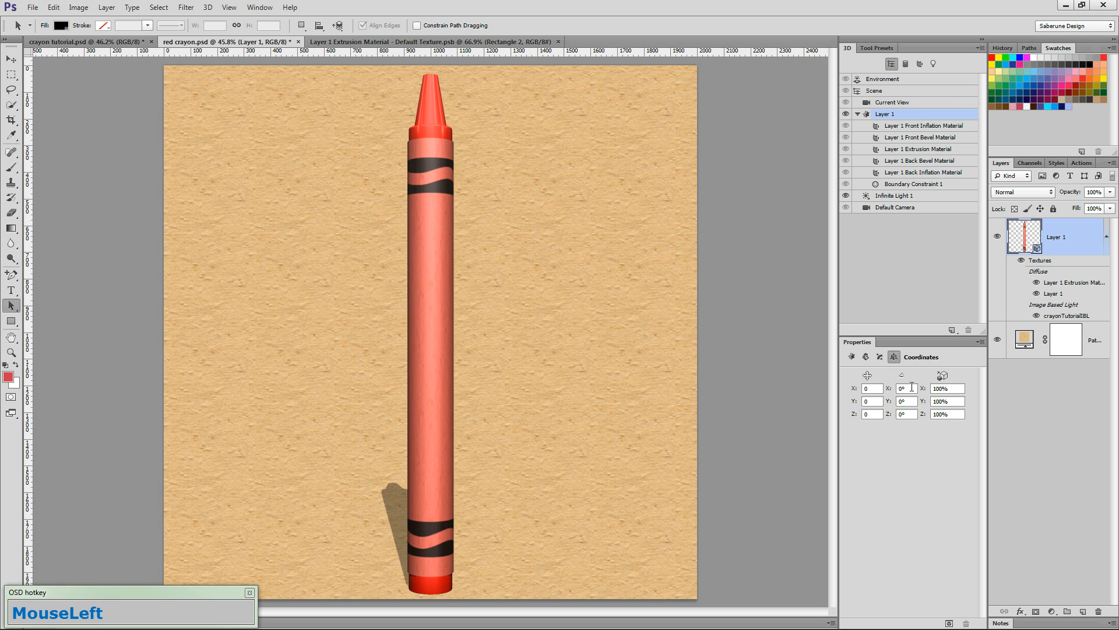
pyautogui.write('90')
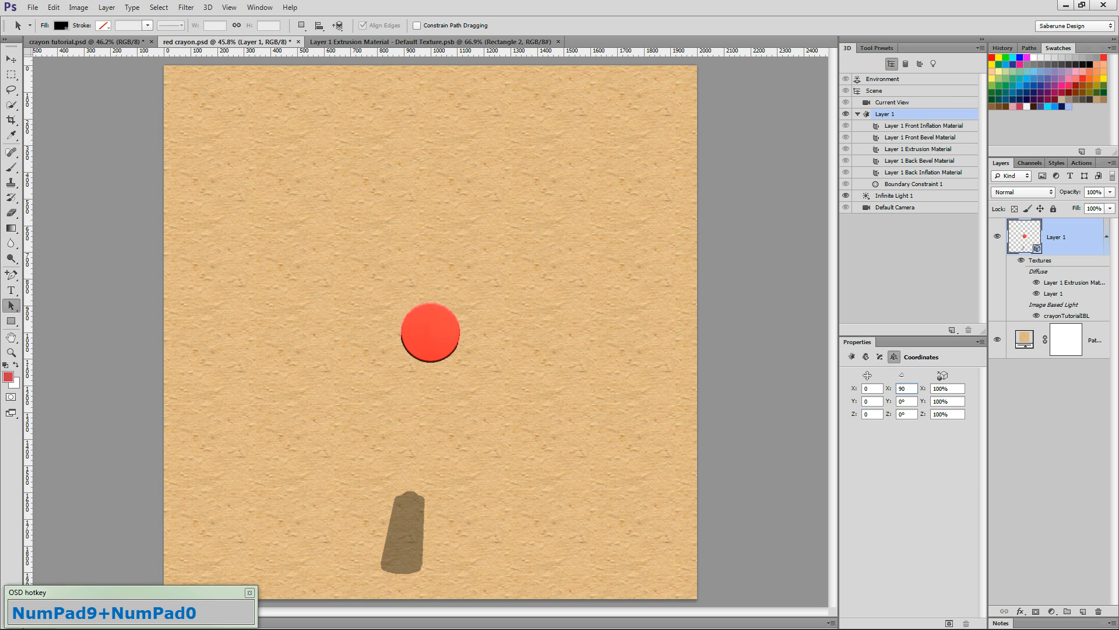
pyautogui.press('Return')
pyautogui.click(981, 49)
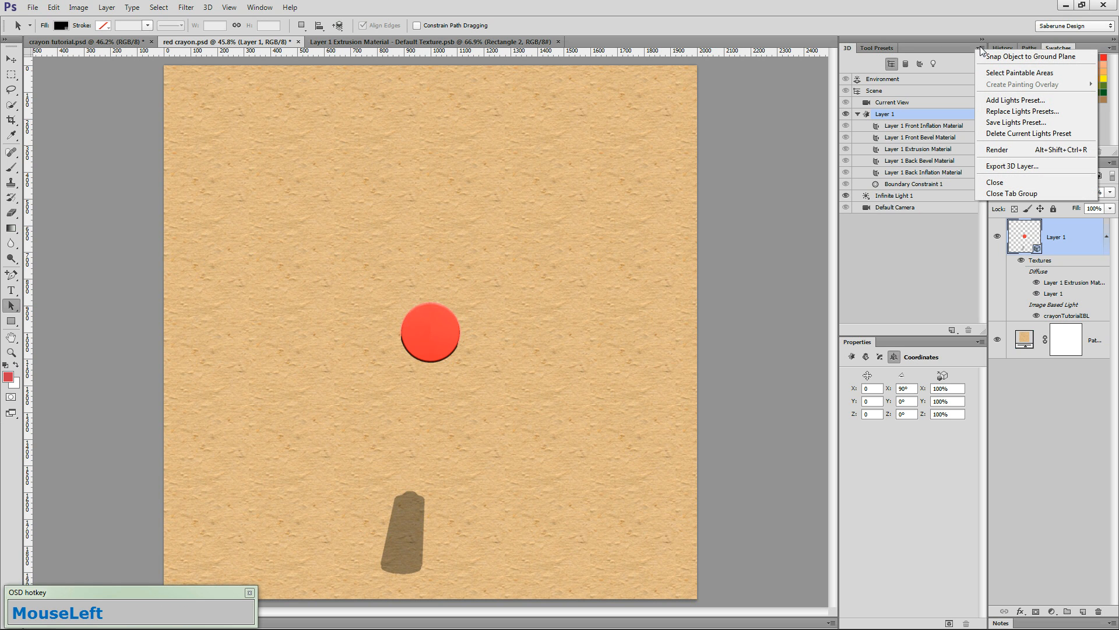
pyautogui.click(991, 57)
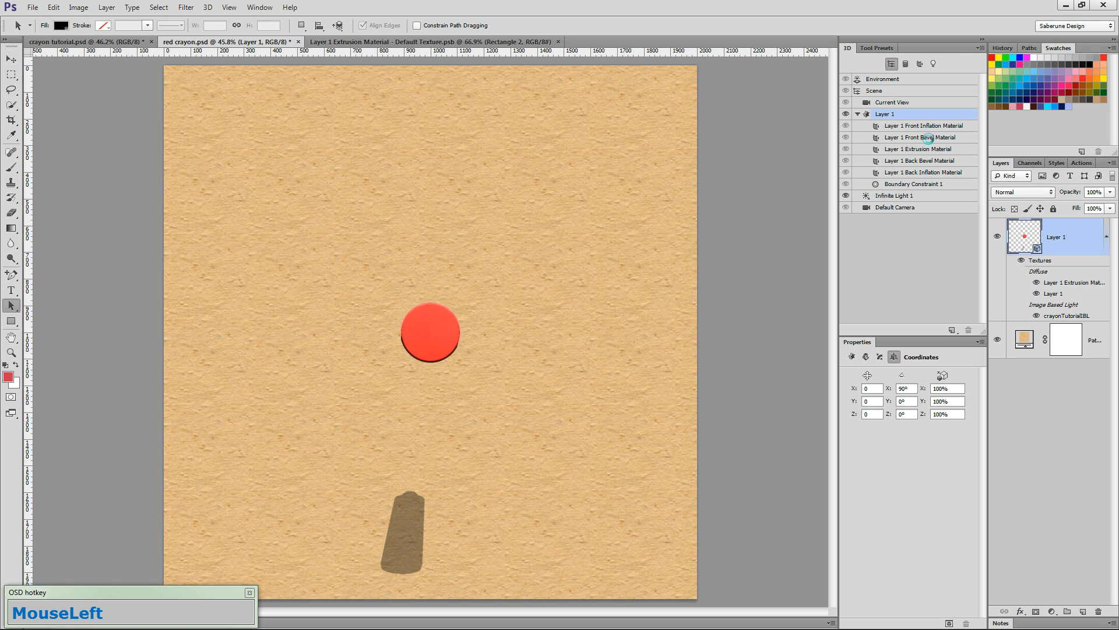
# Step: Orbit and zoom the 3D camera so the crayon lies diagonally with its tip up to the right, filling most of the canvas
pyautogui.click(881, 100)
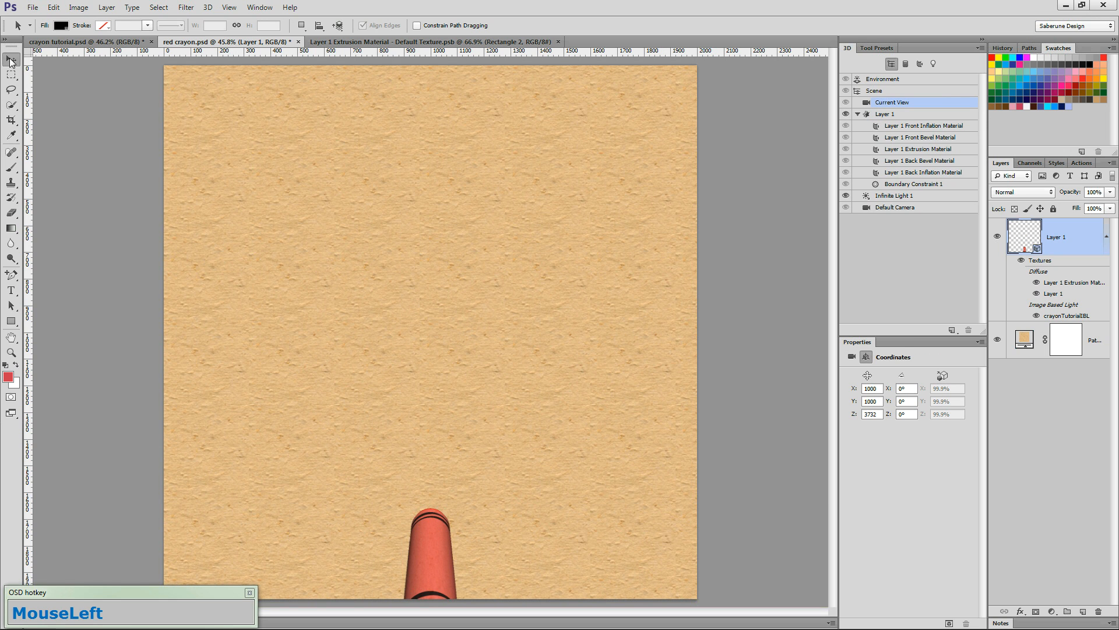
pyautogui.click(10, 60)
pyautogui.moveTo(781, 238); pyautogui.dragTo(642, 191)
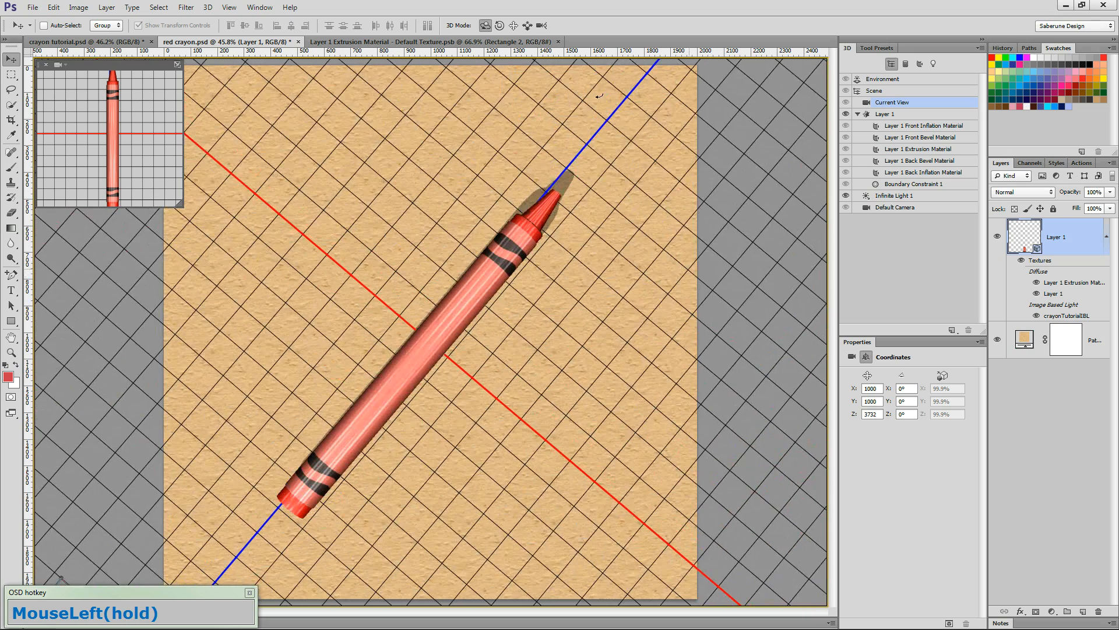
pyautogui.click(527, 25)
pyautogui.moveTo(736, 249); pyautogui.dragTo(784, 464)
pyautogui.click(512, 25)
pyautogui.moveTo(729, 197); pyautogui.dragTo(705, 191)
pyautogui.click(754, 257)
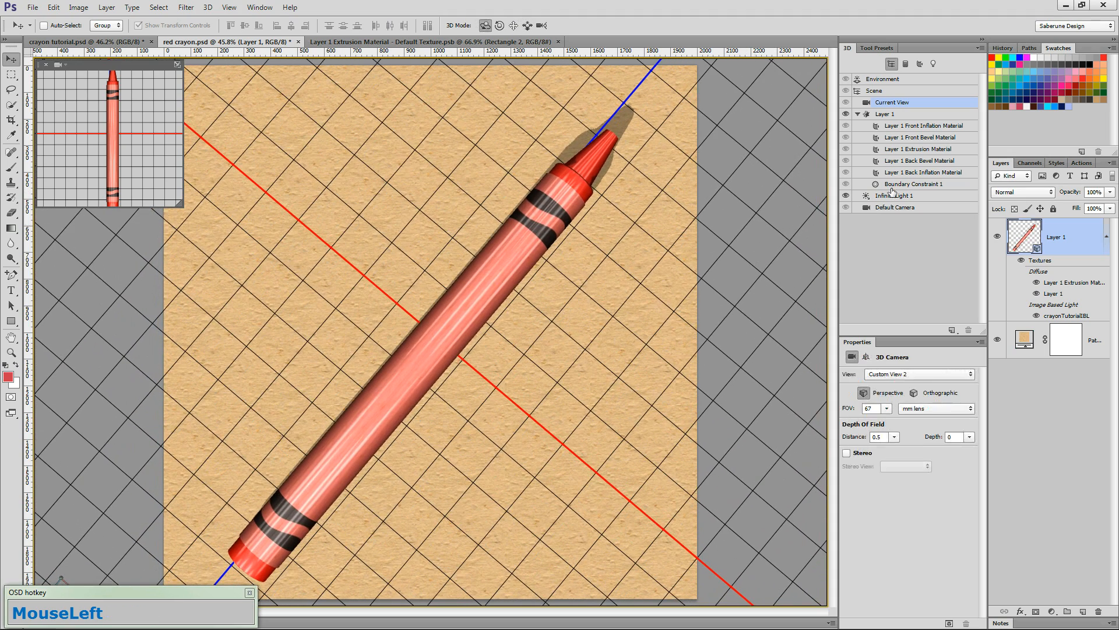
# Step: Aim Infinite Light 1 from the upper left so the shadow falls to the crayon's lower right, with shadow softness 60%
pyautogui.click(896, 197)
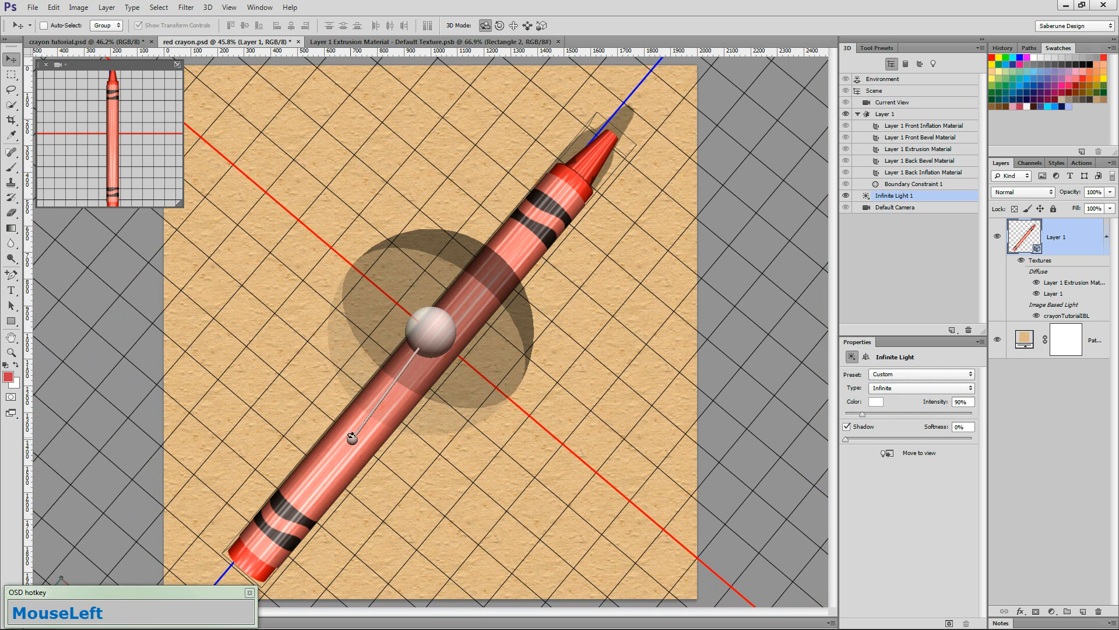
pyautogui.moveTo(352, 438)
pyautogui.mouseDown()
pyautogui.moveTo(372, 311)
pyautogui.moveTo(368, 228)
pyautogui.mouseUp()
pyautogui.hotkey('ctrl', 'alt', 'z')
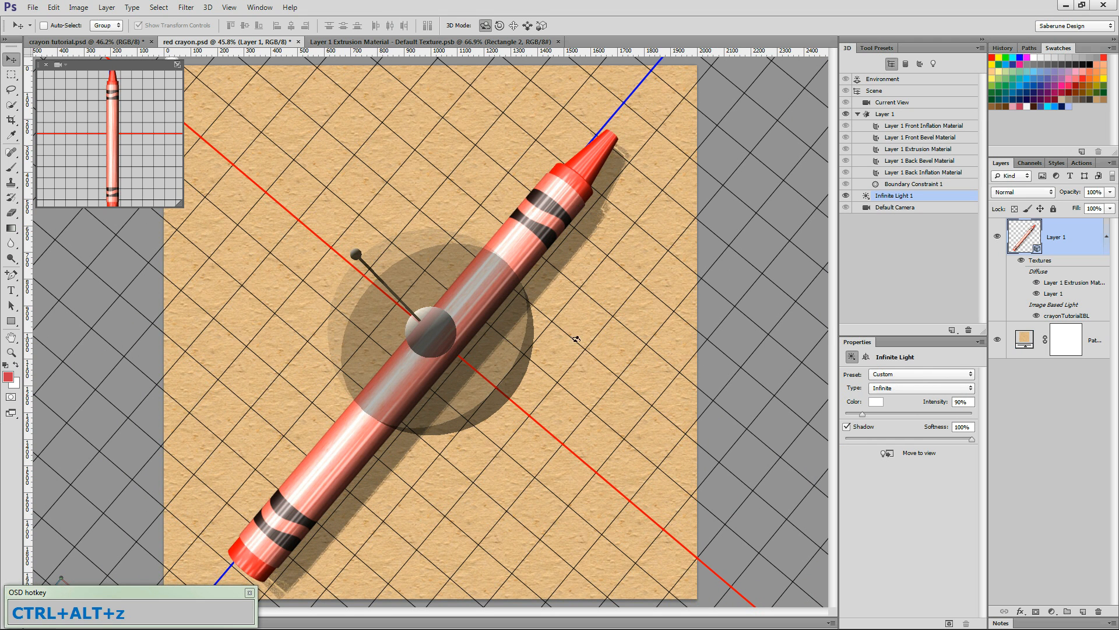
pyautogui.click(964, 426)
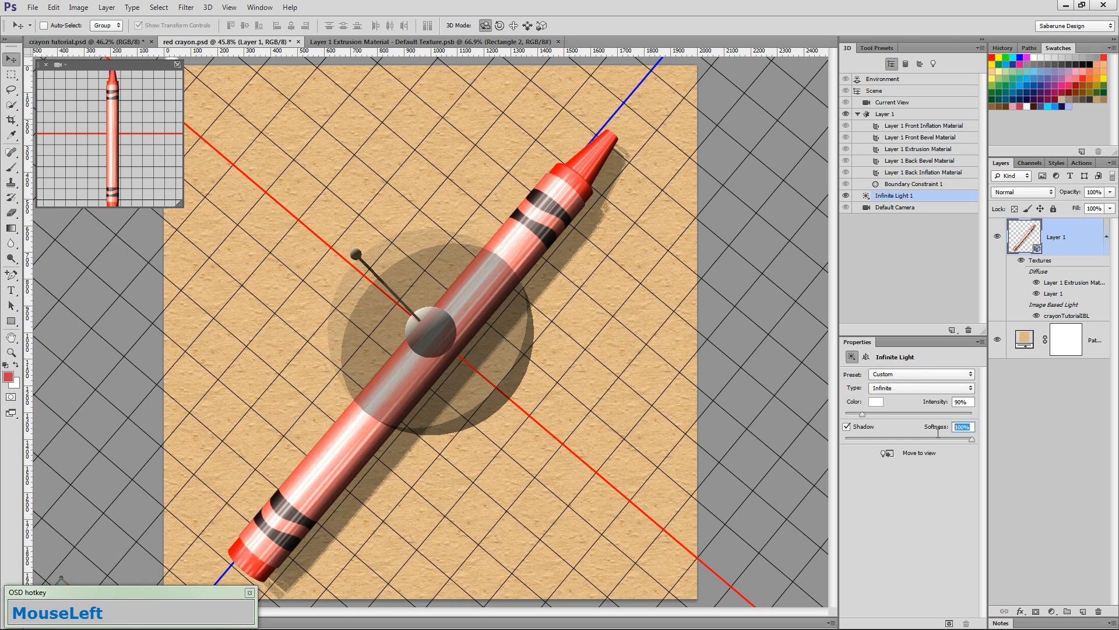
pyautogui.write('60')
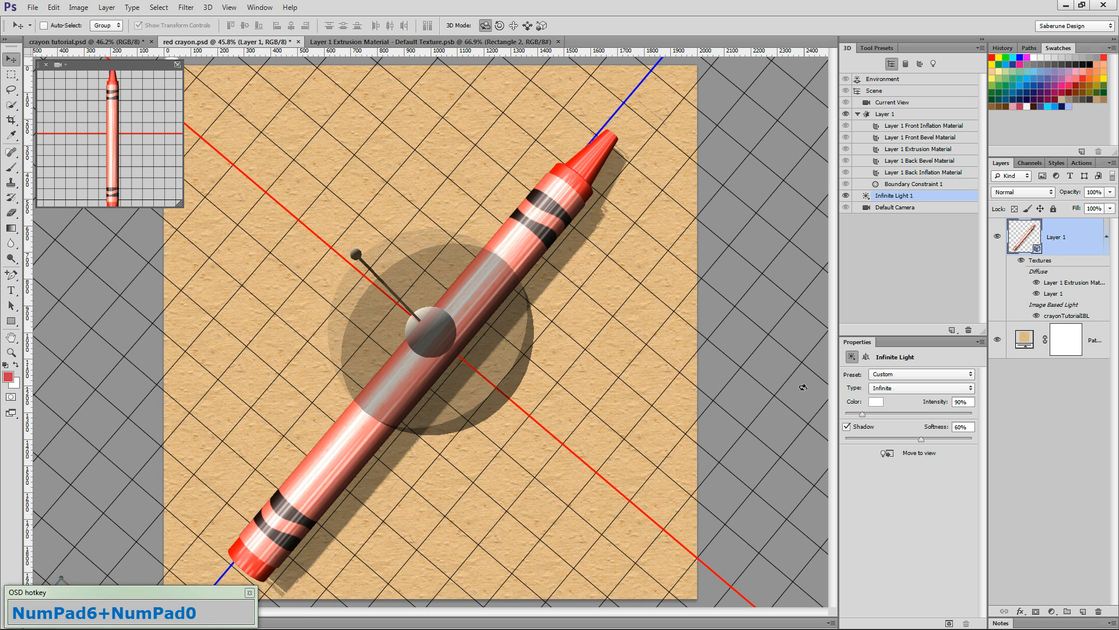
# Step: Save the red crayon document and switch to the Rectangular Marquee tool to view the crayon without 3D overlays
pyautogui.click(33, 7)
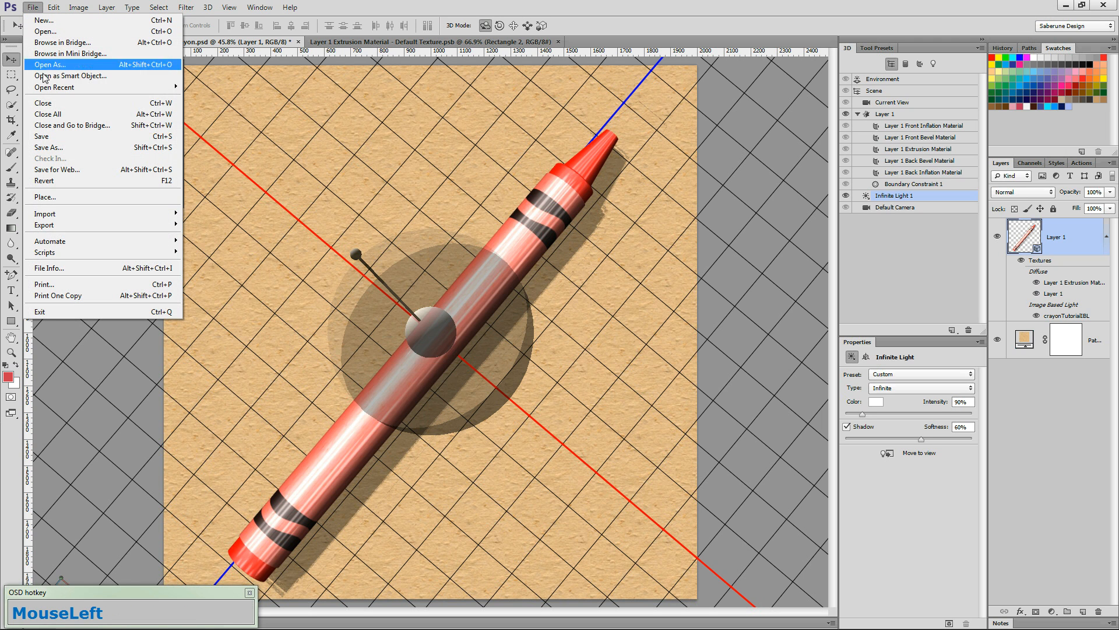
pyautogui.click(71, 137)
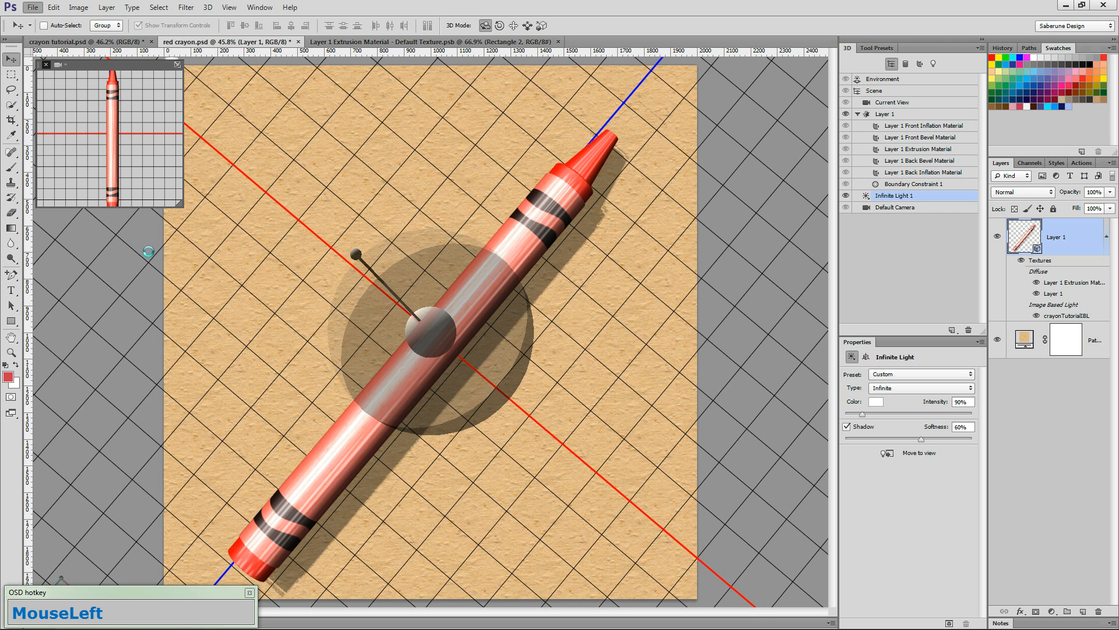
pyautogui.click(11, 74)
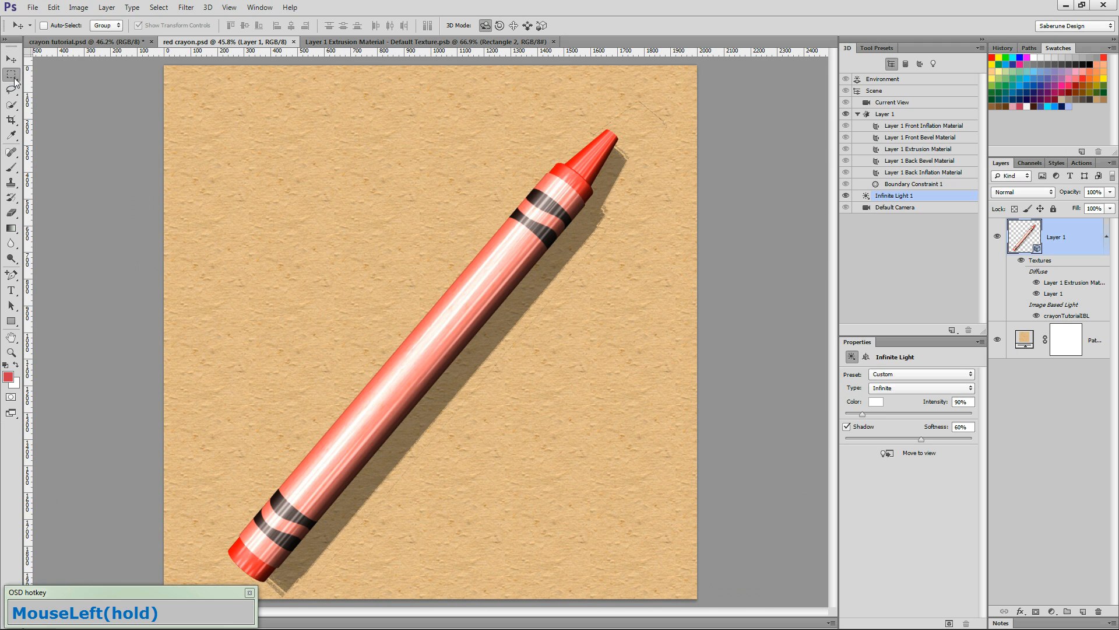
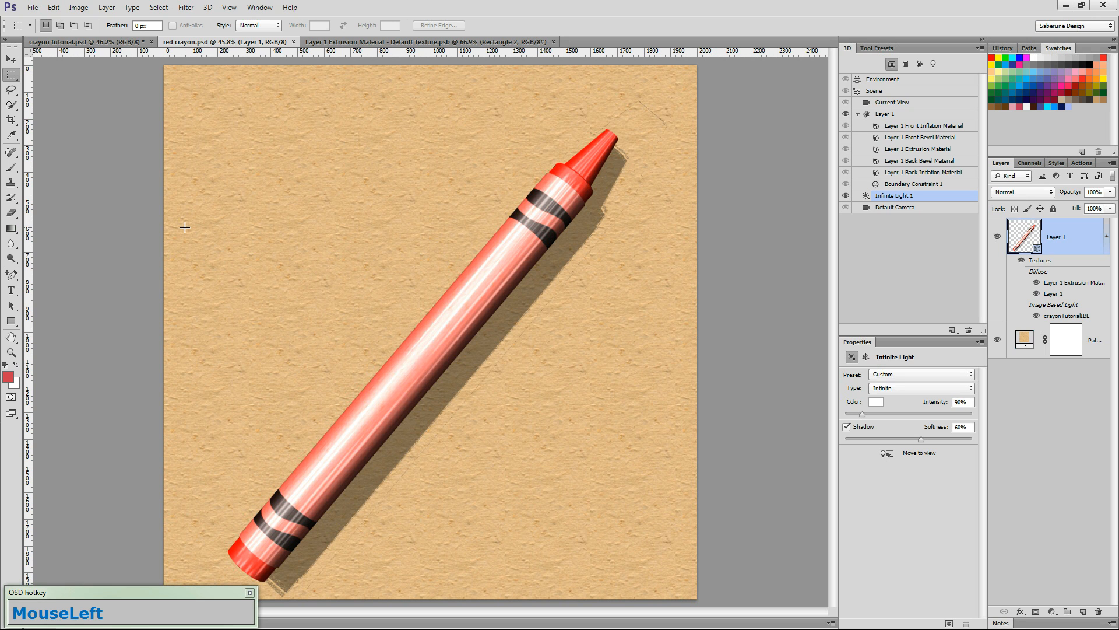
pyautogui.click(185, 227)
pyautogui.scroll(-1, 184, 227)
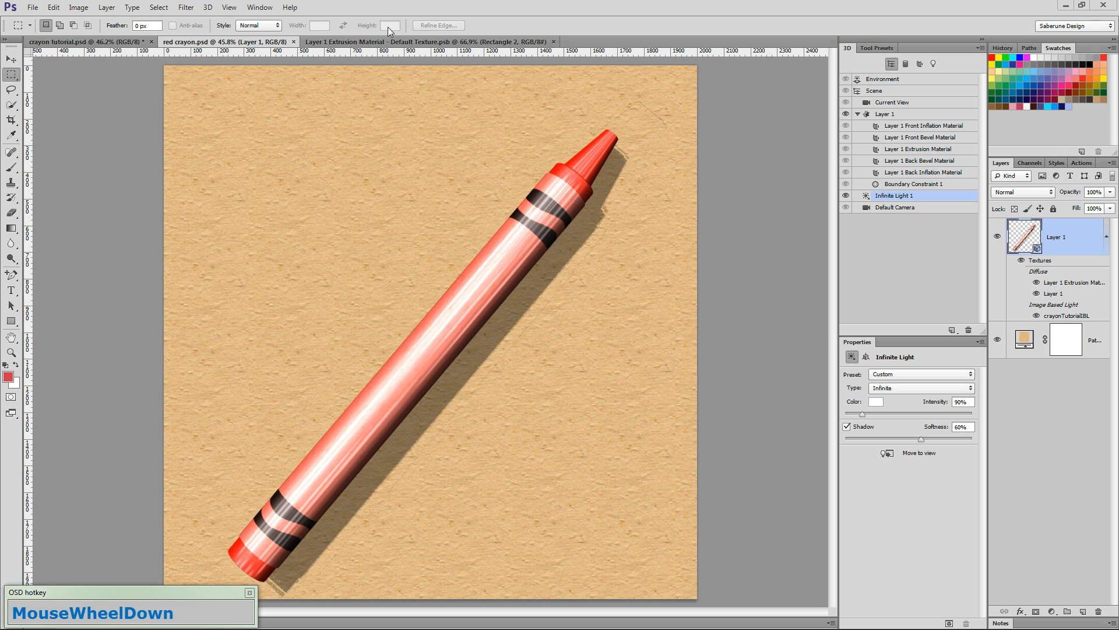
# Step: Add horizontal guides at 240 px and 365 px in the crayon's extrusion texture document
pyautogui.click(370, 42)
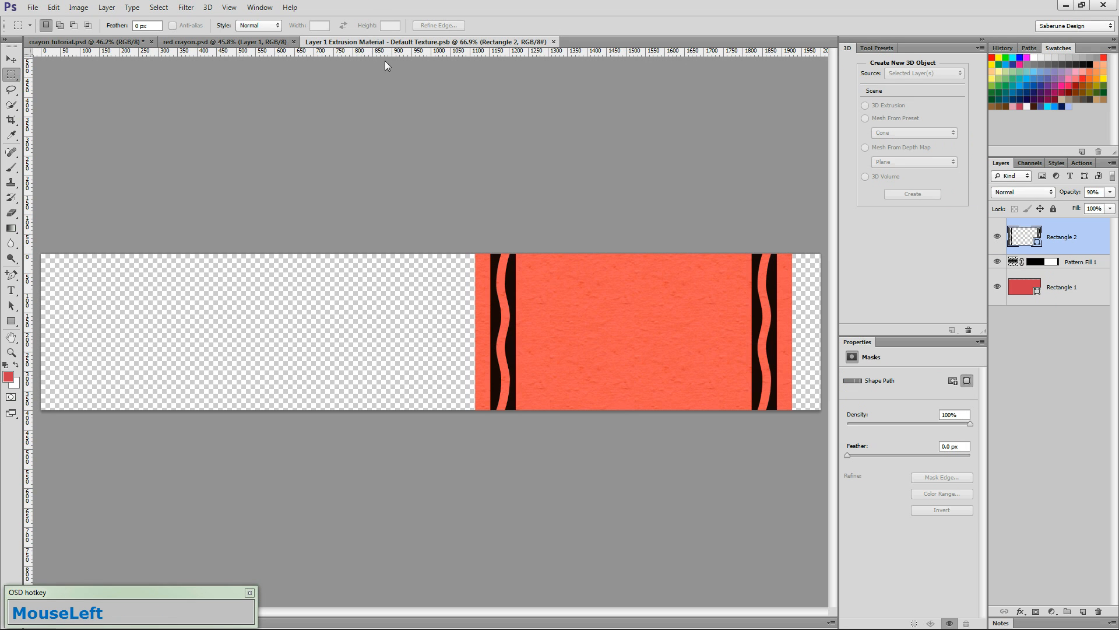
pyautogui.hotkey('ctrl', 'alt', 'z')
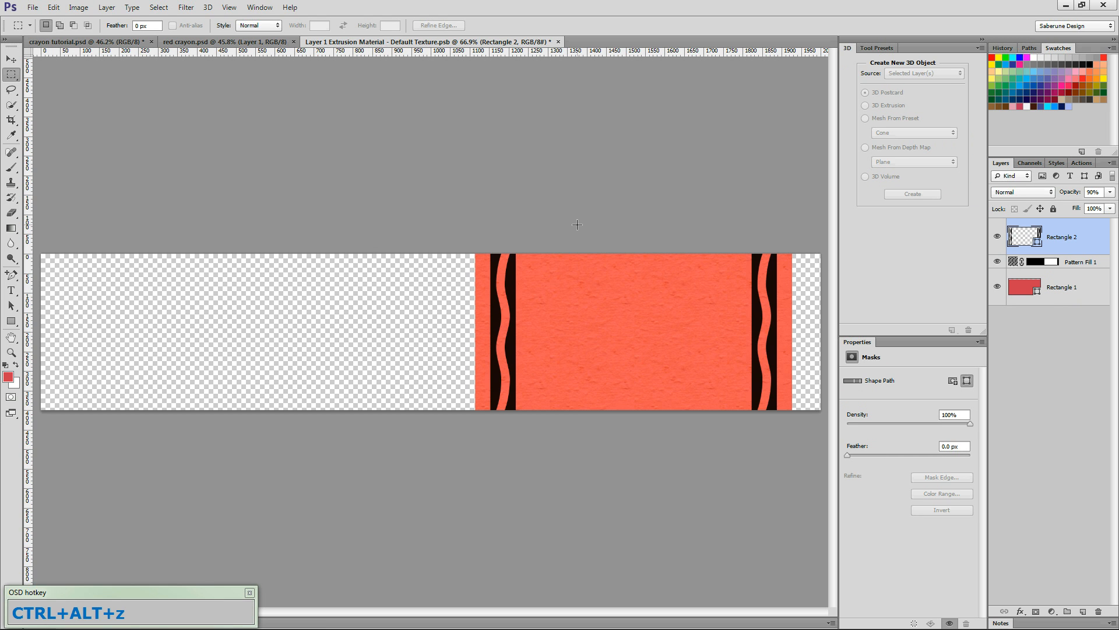
pyautogui.hotkey('ctrl', 'shift', 'alt', 'g')
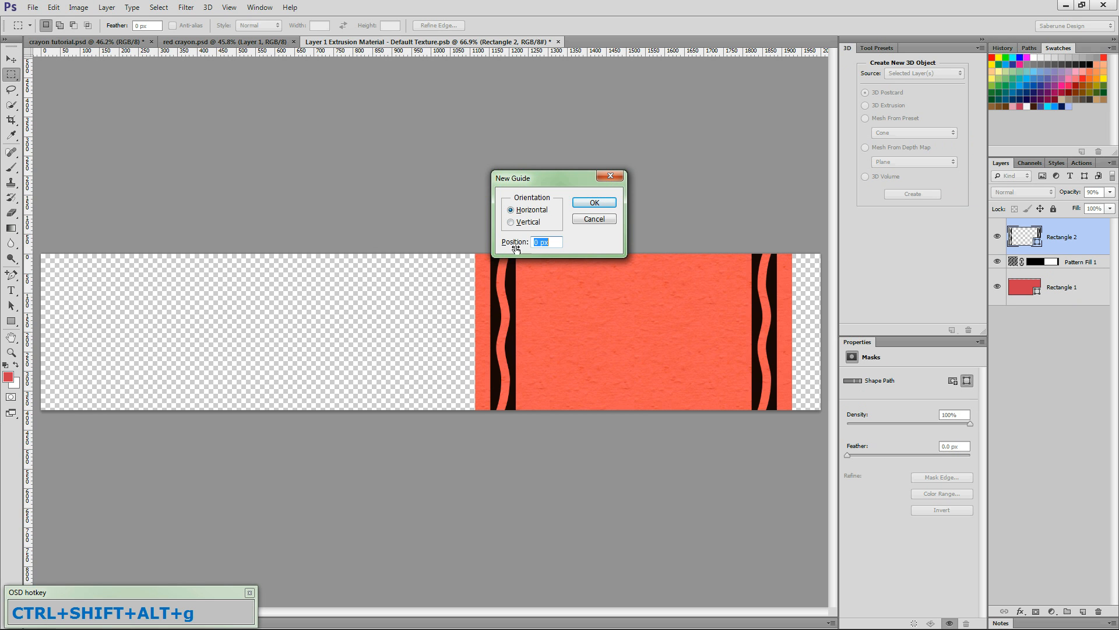
pyautogui.write('240')
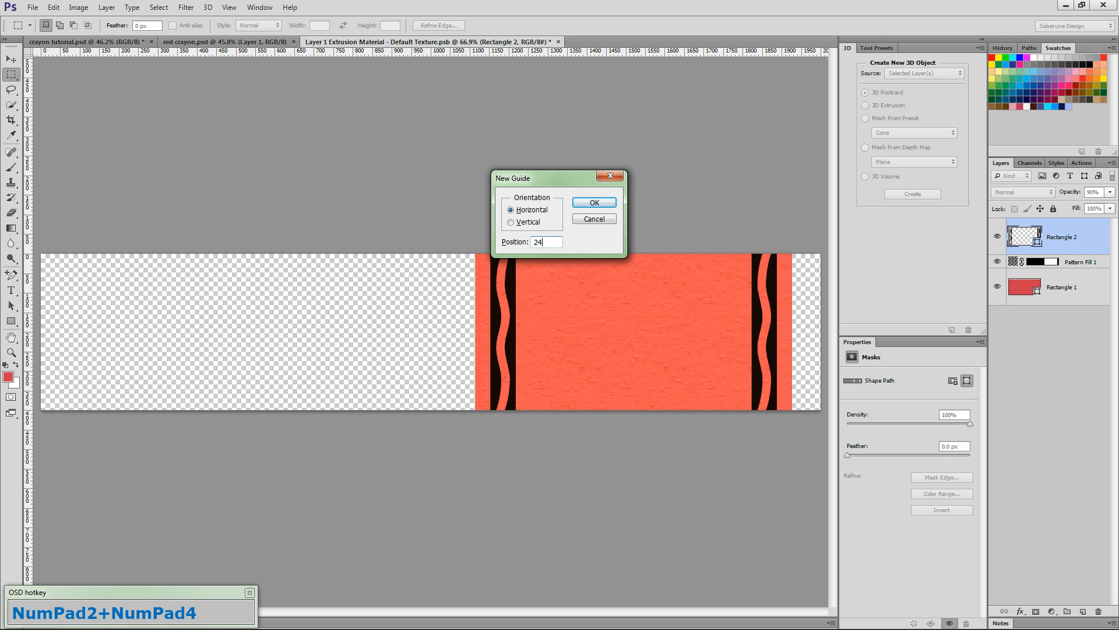
pyautogui.press('Return')
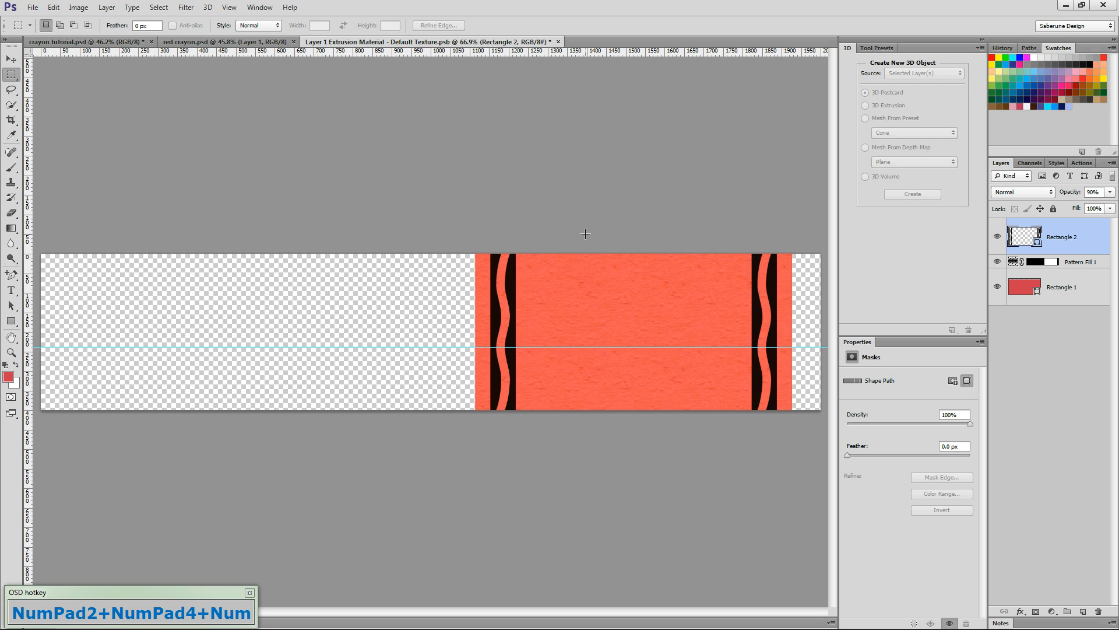
pyautogui.hotkey('alt', 'v')
pyautogui.write('e365')
pyautogui.press('Return')
# Step: Add vertical guides at 1465 px and 1813 px across the label texture
pyautogui.hotkey('ctrl', 'shift', 'alt')
pyautogui.hotkey('ctrl', 'shift', 'alt', 'g')
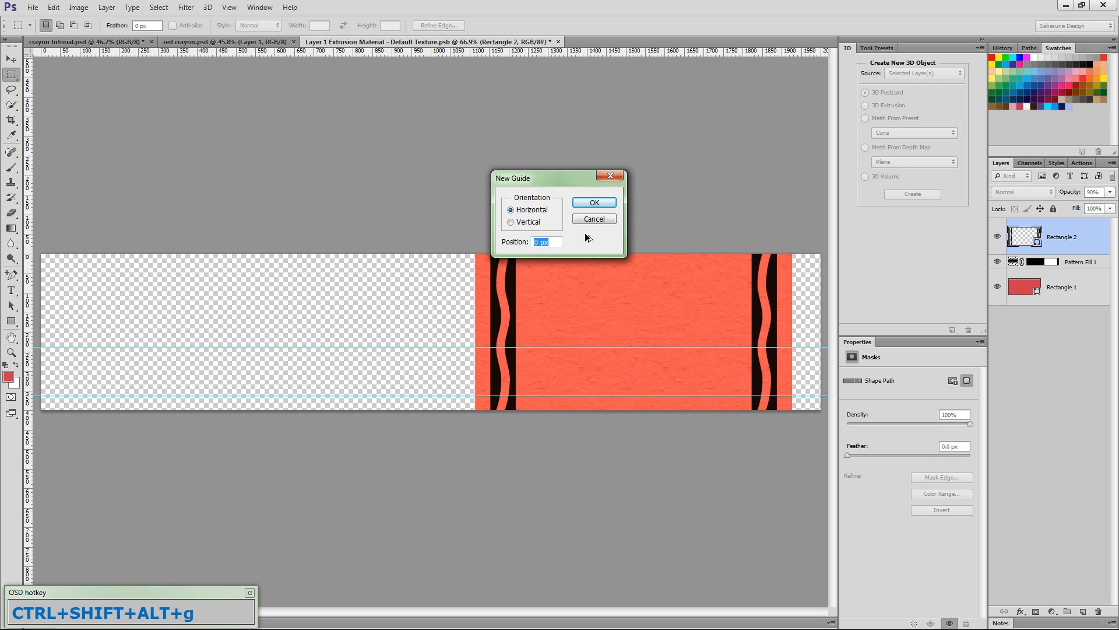
pyautogui.click(516, 222)
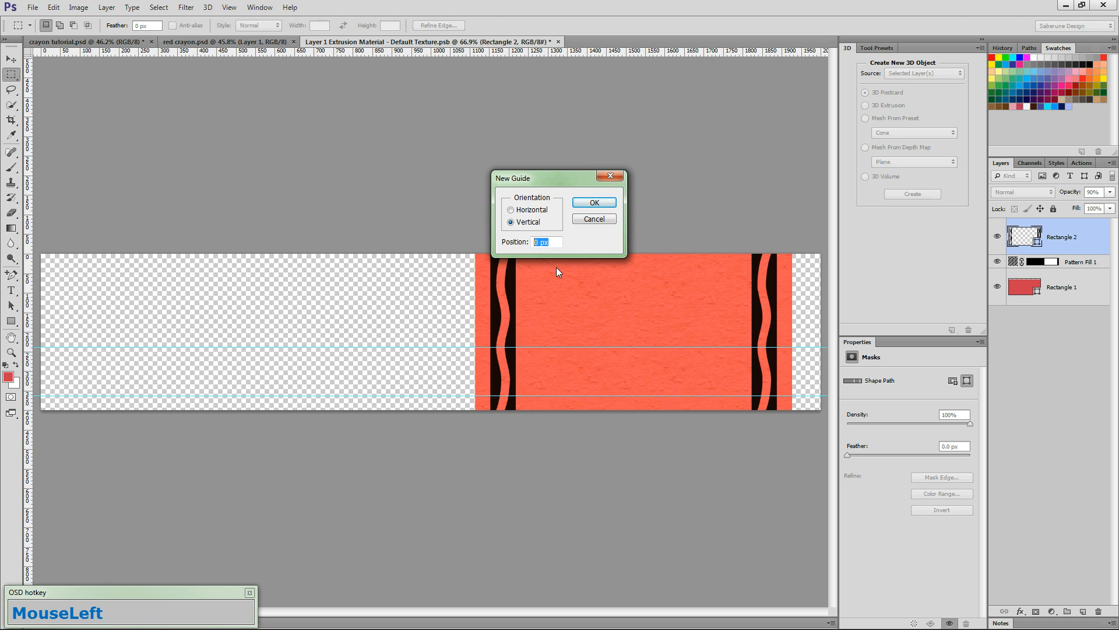
pyautogui.write('1465')
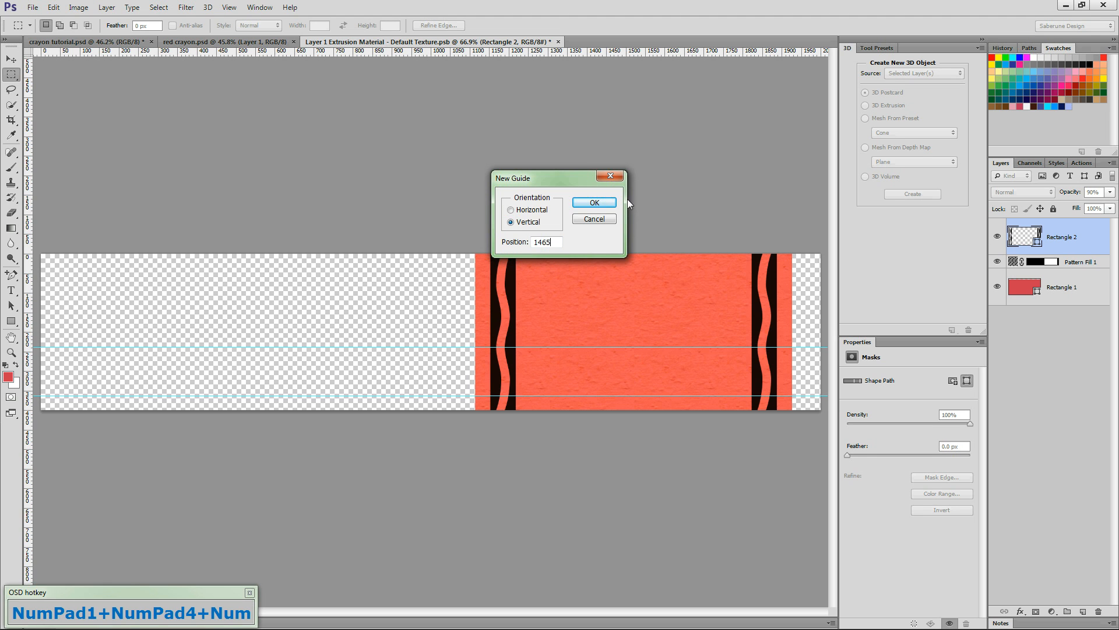
pyautogui.click(592, 203)
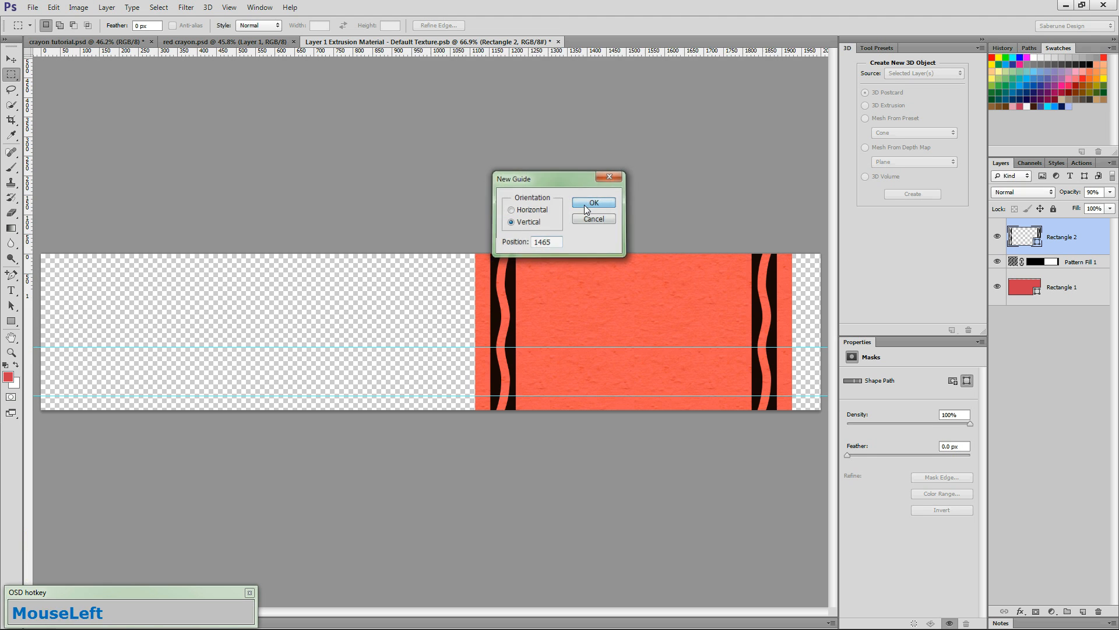
pyautogui.hotkey('ctrl', 'shift', 'alt', 'g')
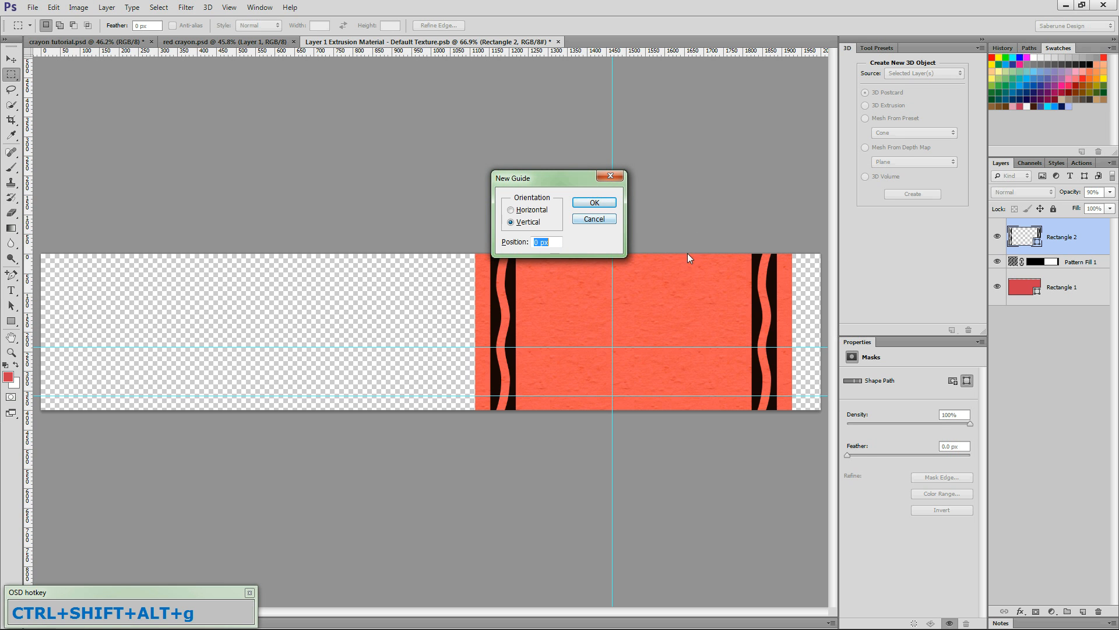
pyautogui.write('1813')
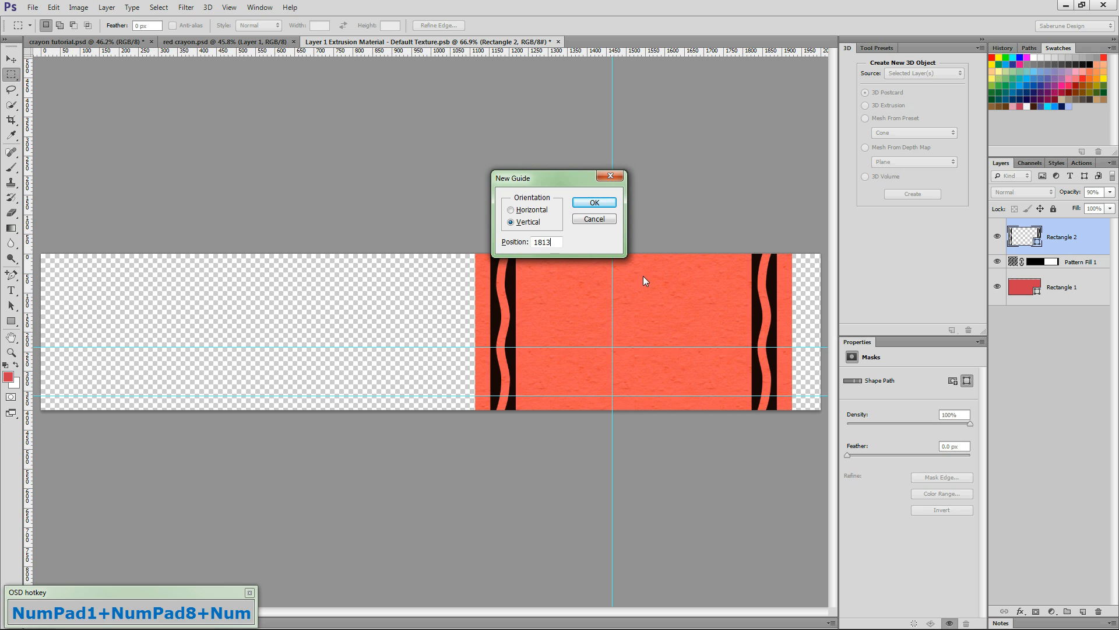
pyautogui.click(599, 206)
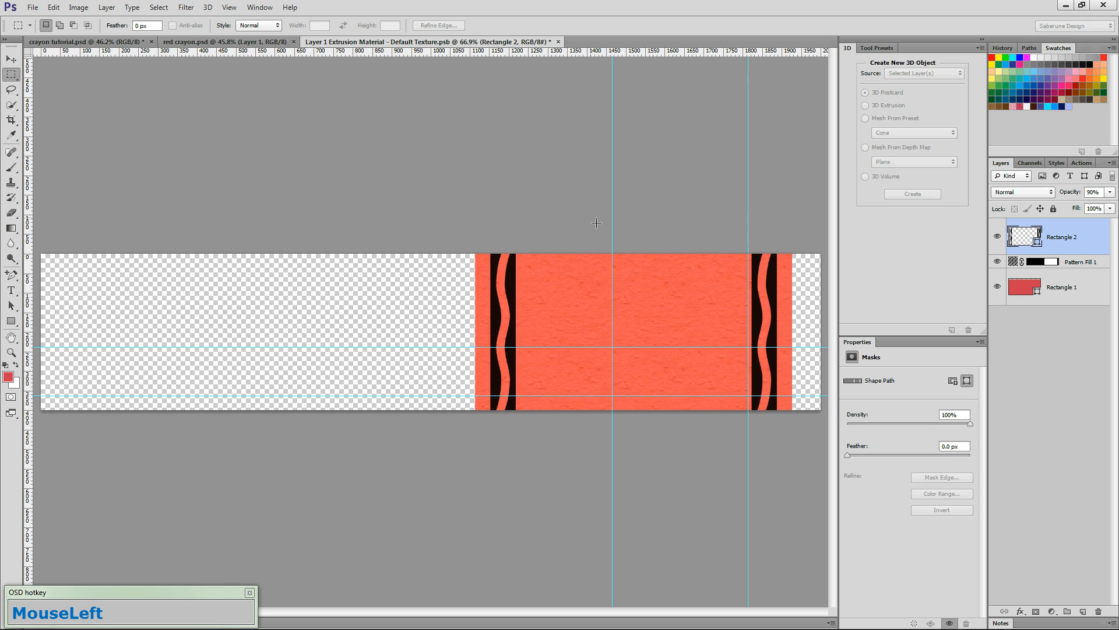
# Step: Draw a black ellipse shape about 123 px high that fills the area between the four guides on the label
pyautogui.press('v')
pyautogui.click(11, 322)
pyautogui.moveTo(11, 328); pyautogui.dragTo(69, 344)
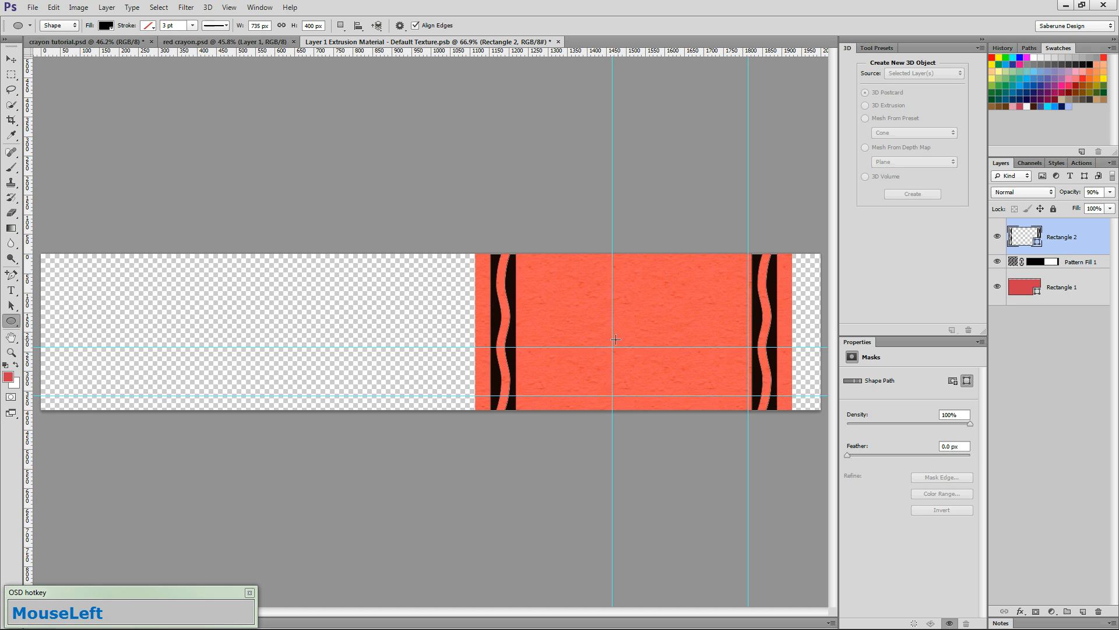
pyautogui.moveTo(611, 347); pyautogui.dragTo(748, 395)
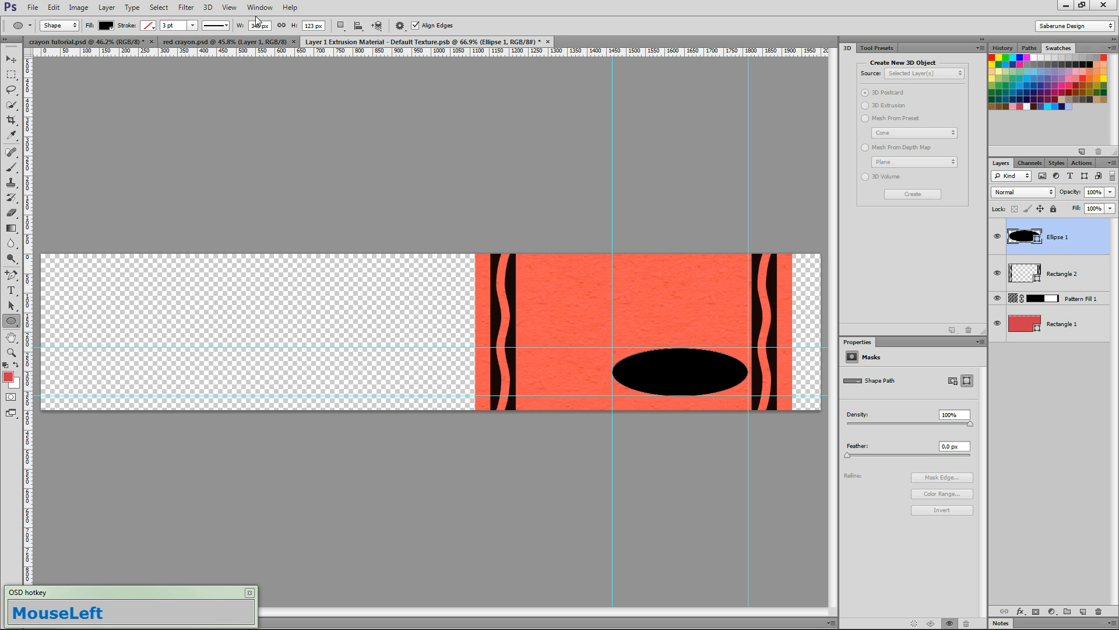
# Step: View the new ellipse on the 3D crayon in the red crayon document, and return to the extrusion texture document
pyautogui.click(229, 42)
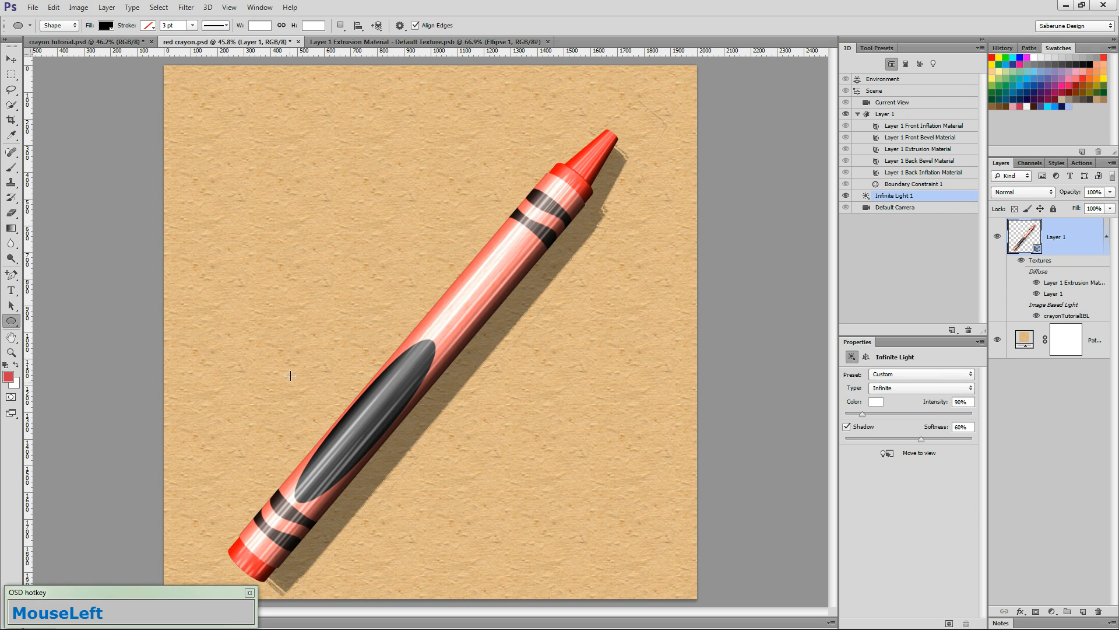
pyautogui.click(390, 42)
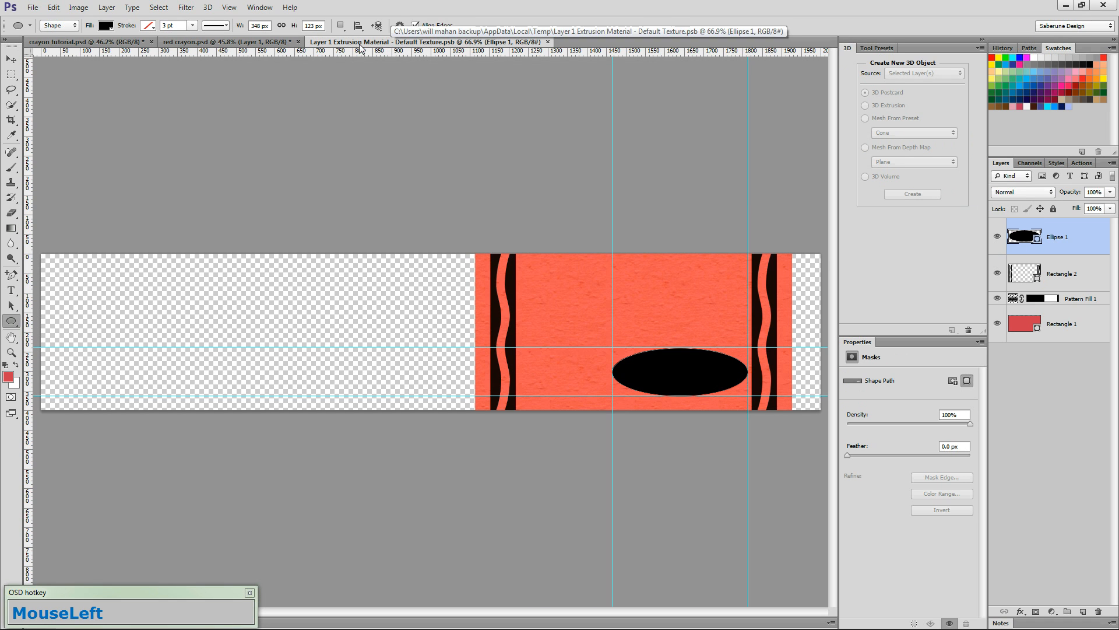
# Step: Set the Horizontal Type tool to white (ffffff) text in the Abadi MT Condensed font
pyautogui.click(13, 292)
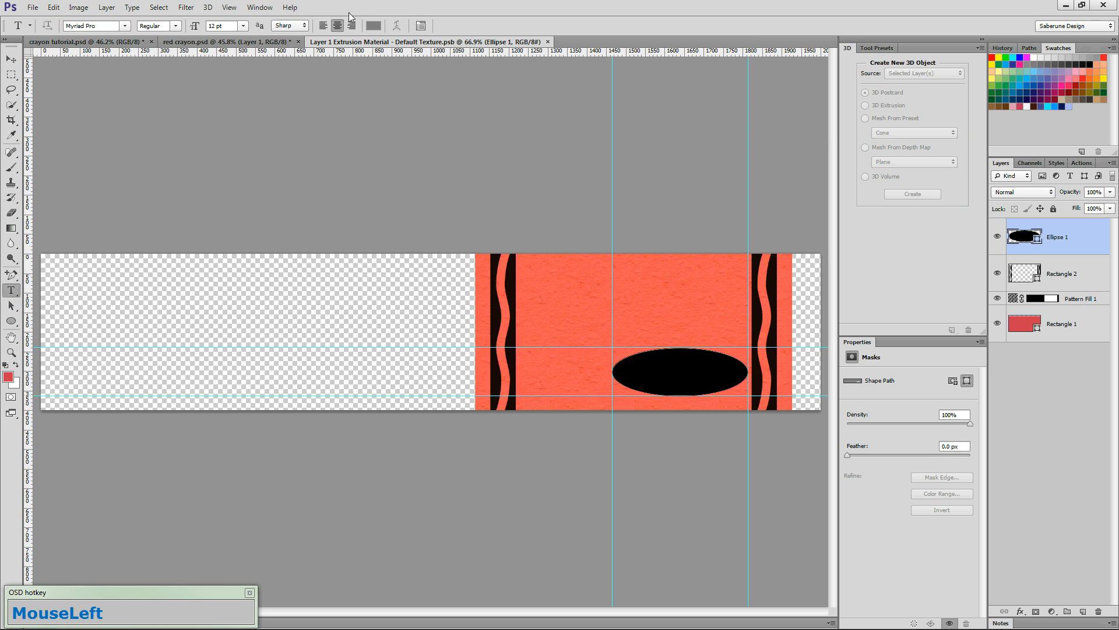
pyautogui.click(373, 25)
pyautogui.click(437, 222)
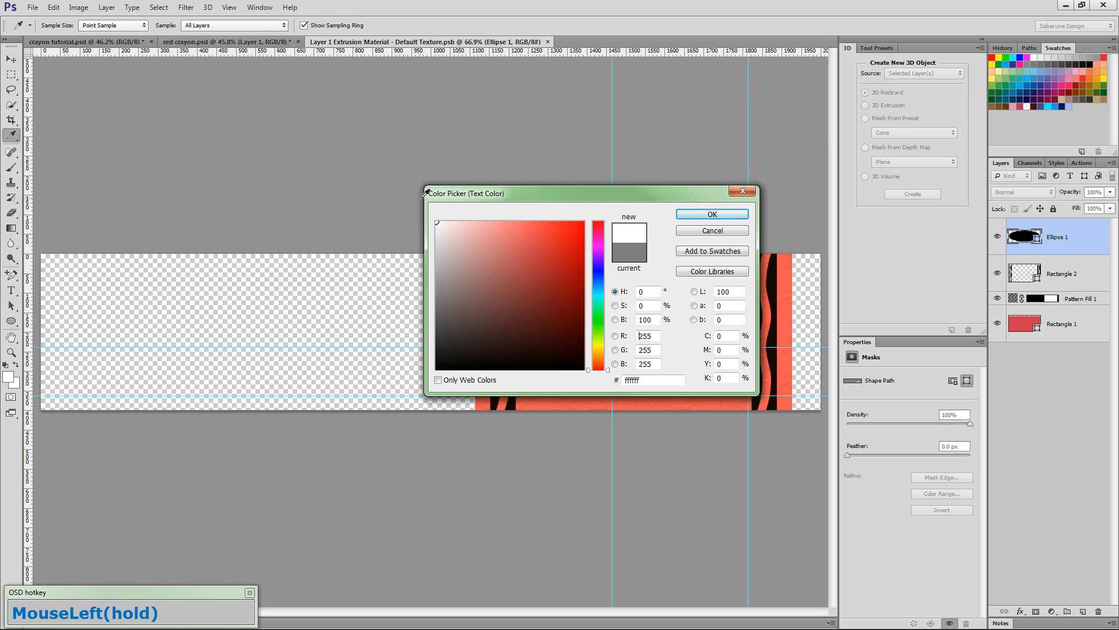
pyautogui.click(722, 215)
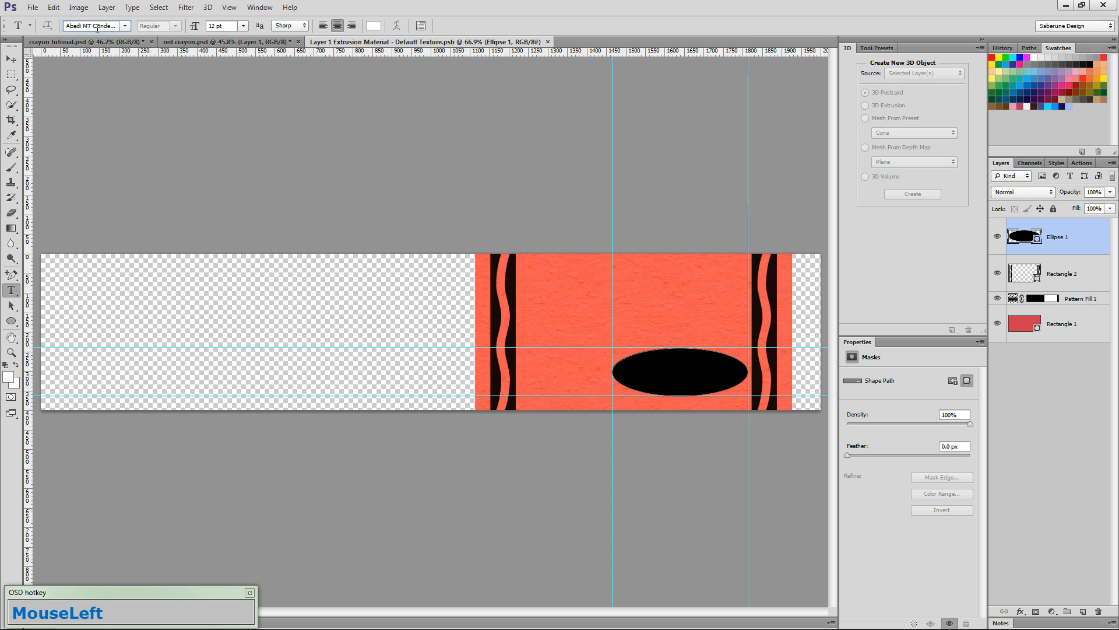
pyautogui.click(125, 27)
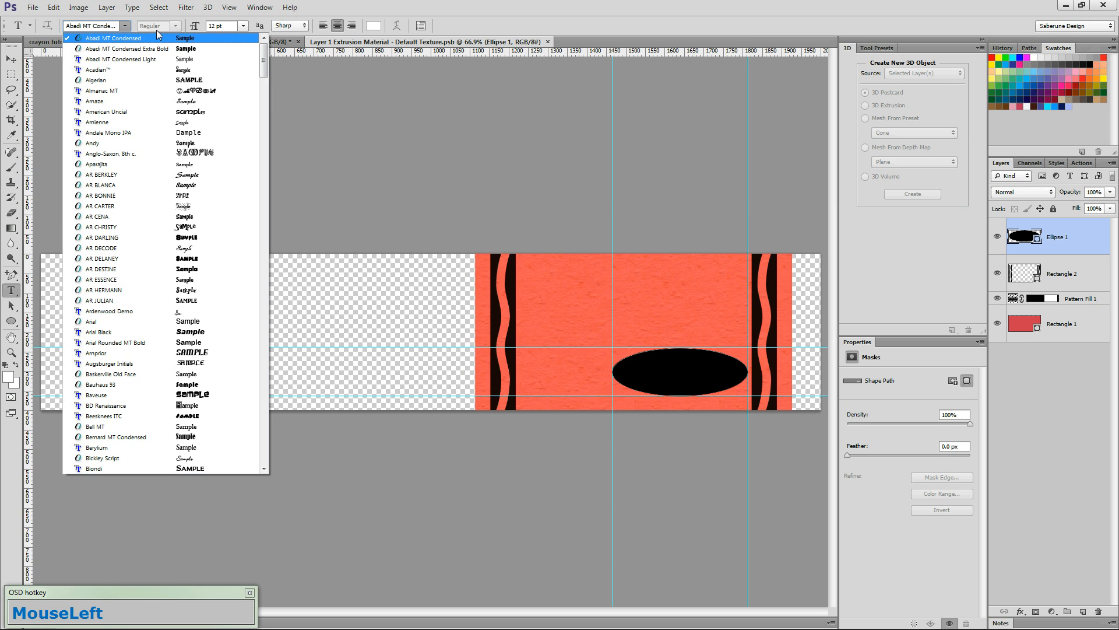
pyautogui.click(127, 39)
pyautogui.hotkey('ctrl', '0')
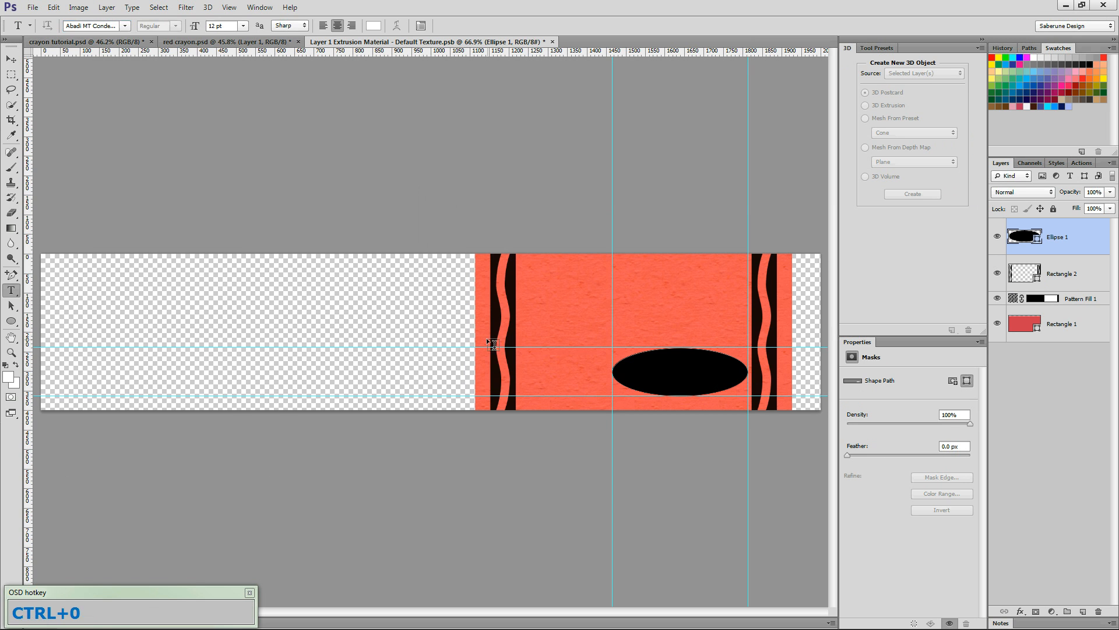
# Step: Add the text "Crayon" to the red label area just above the black ellipse
pyautogui.click(664, 311)
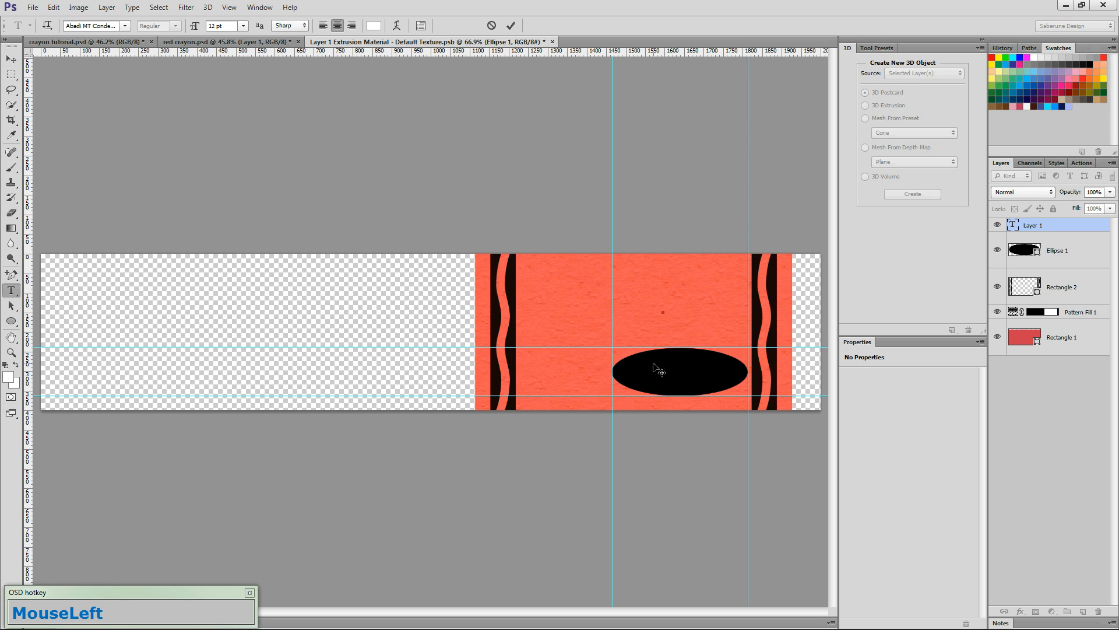
pyautogui.write('Crayon')
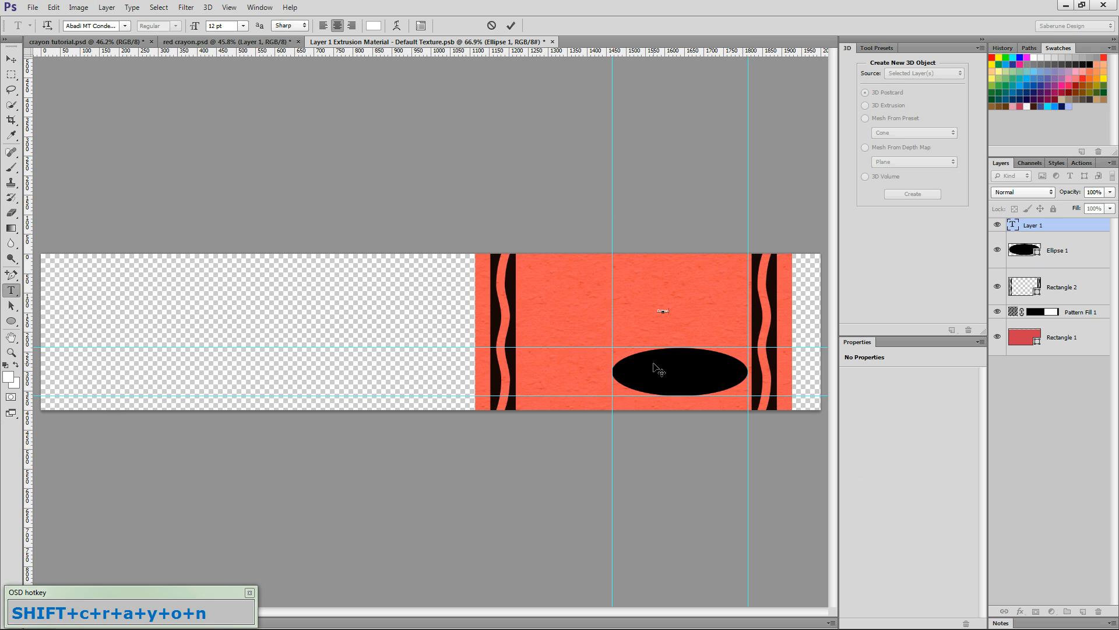
pyautogui.click(511, 26)
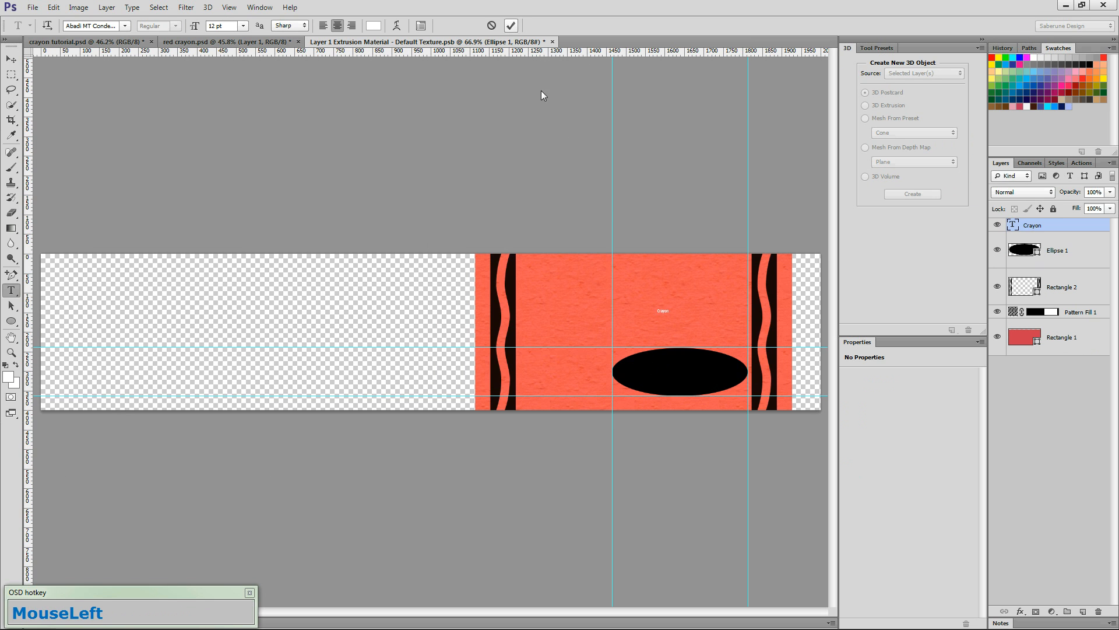
# Step: Move the Crayon text onto the black ellipse and enlarge it to about 885% so it fills most of the oval
pyautogui.click(11, 59)
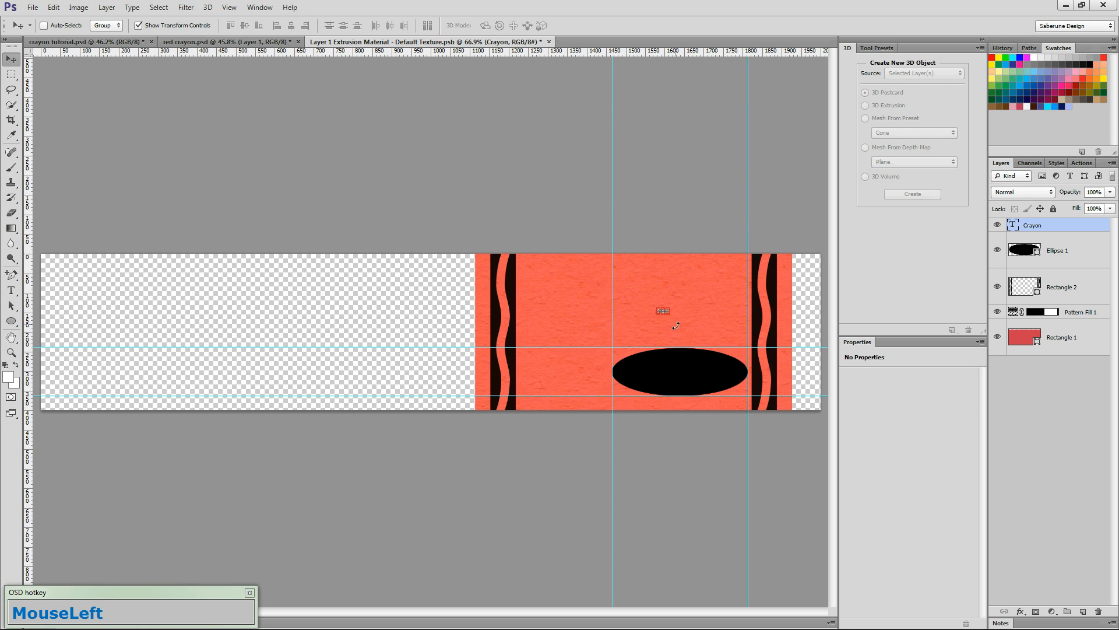
pyautogui.press('z')
pyautogui.moveTo(717, 371); pyautogui.dragTo(758, 374)
pyautogui.moveTo(605, 235); pyautogui.dragTo(639, 381)
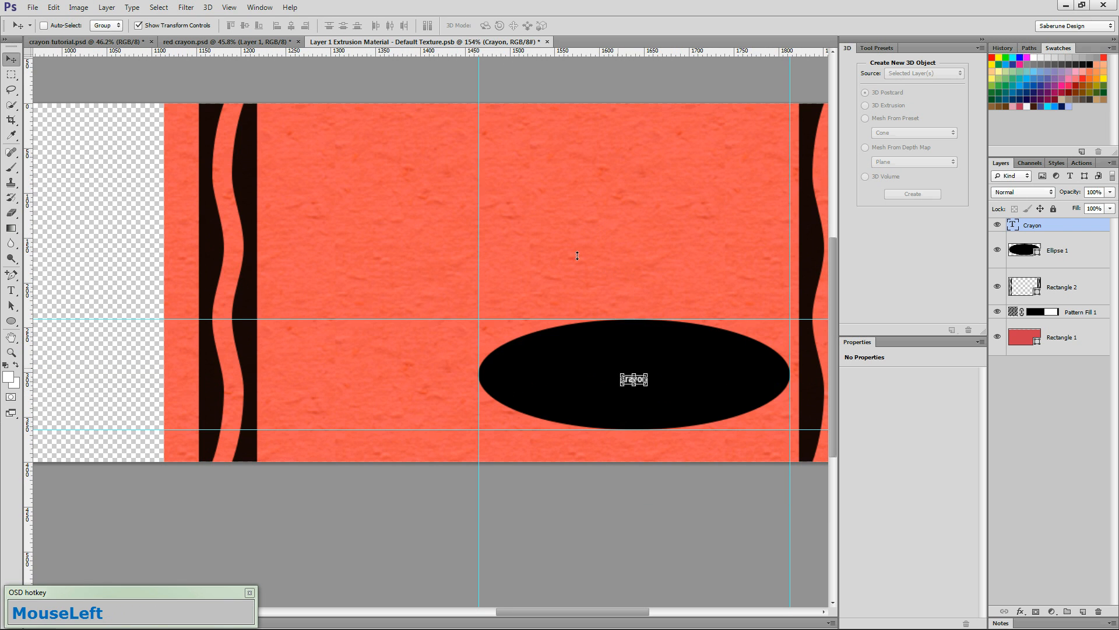
pyautogui.click(618, 375)
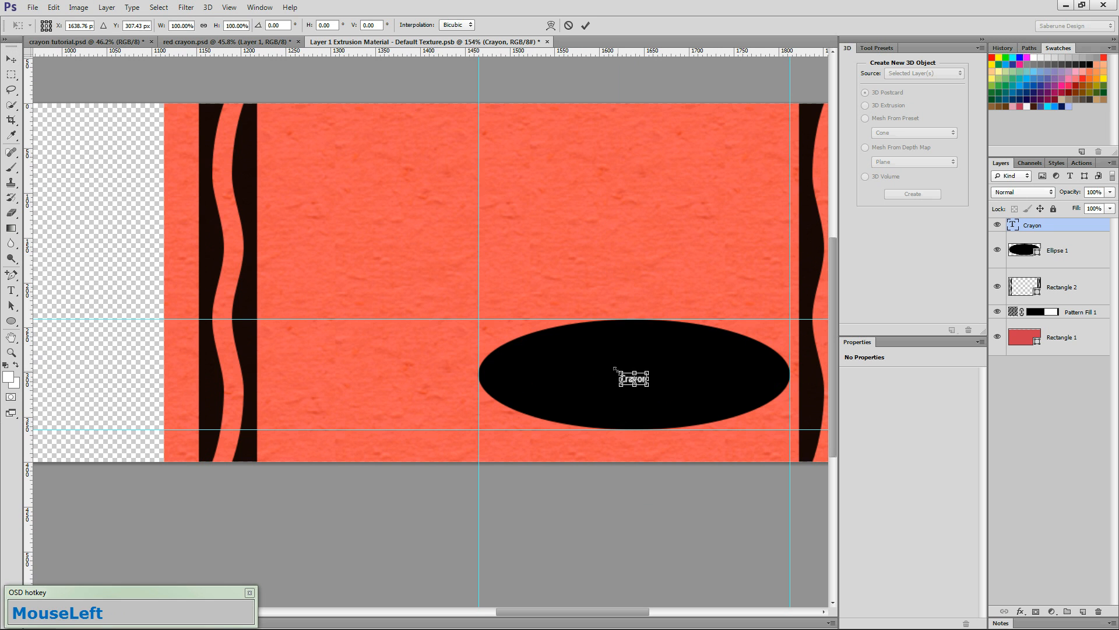
pyautogui.moveTo(618, 368); pyautogui.dragTo(519, 324)
pyautogui.moveTo(662, 389); pyautogui.dragTo(672, 378)
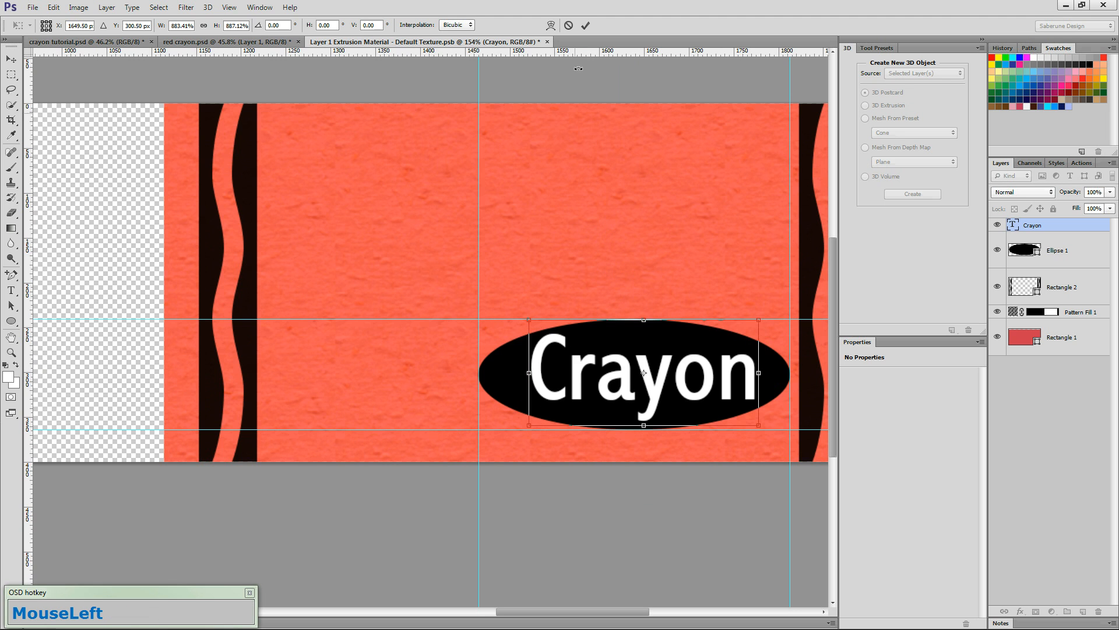
pyautogui.click(586, 25)
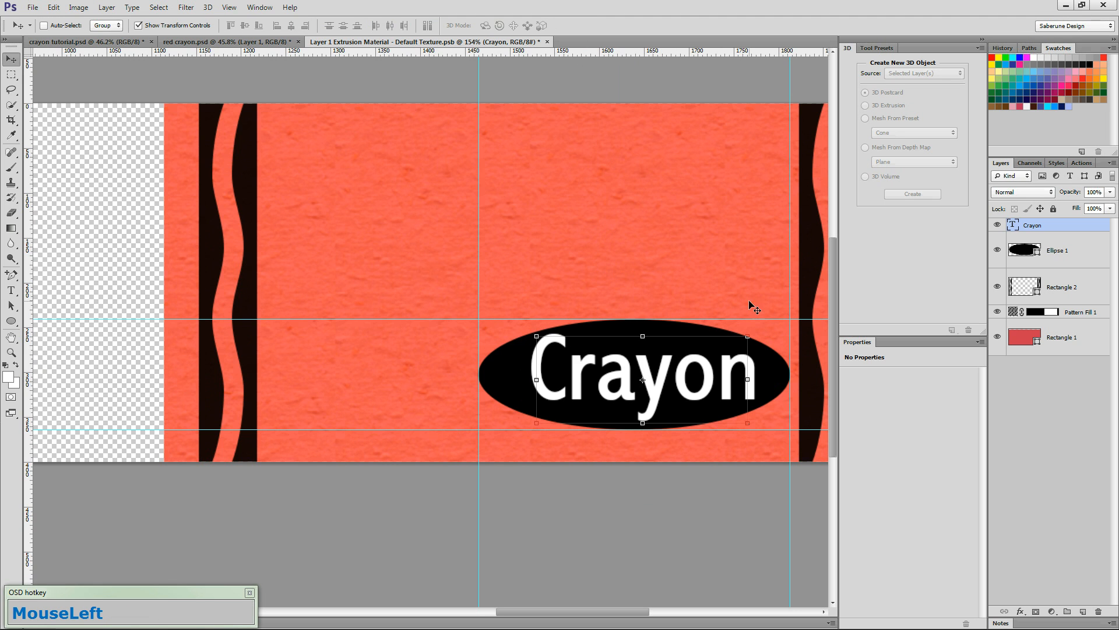
# Step: Convert the Crayon text layer to a shape and merge the paths of all its letters
pyautogui.rightClick(1052, 225)
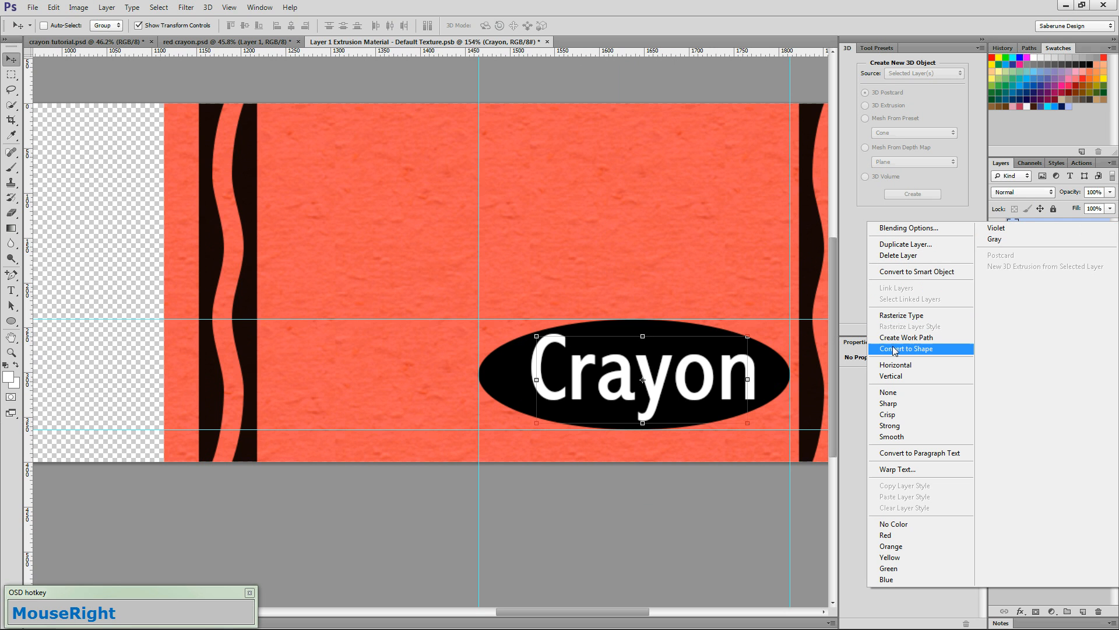
pyautogui.click(895, 349)
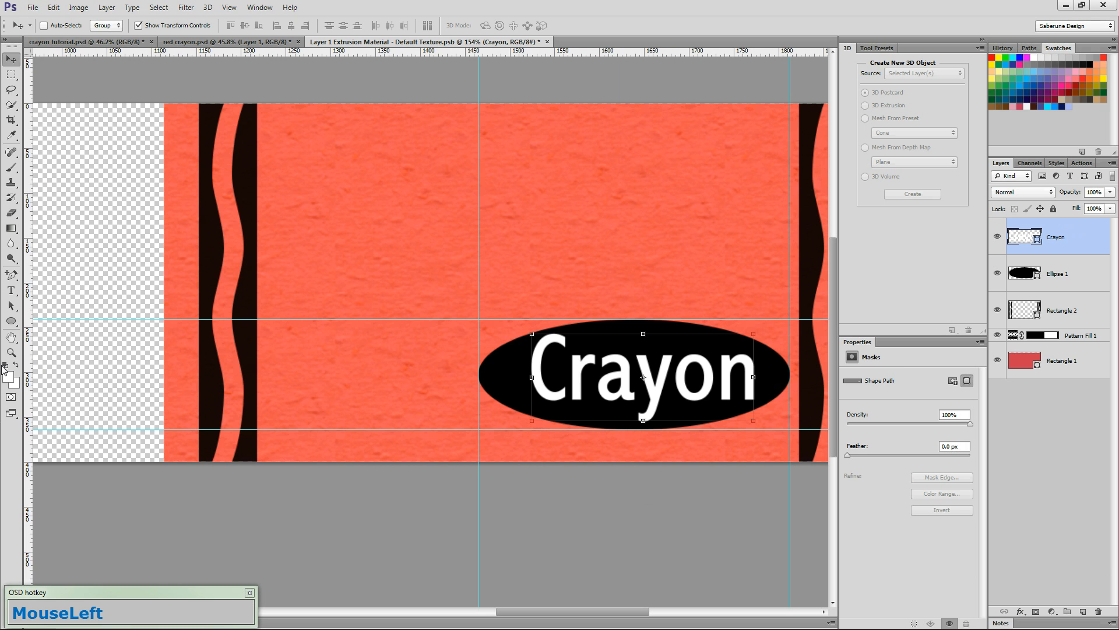
pyautogui.click(11, 305)
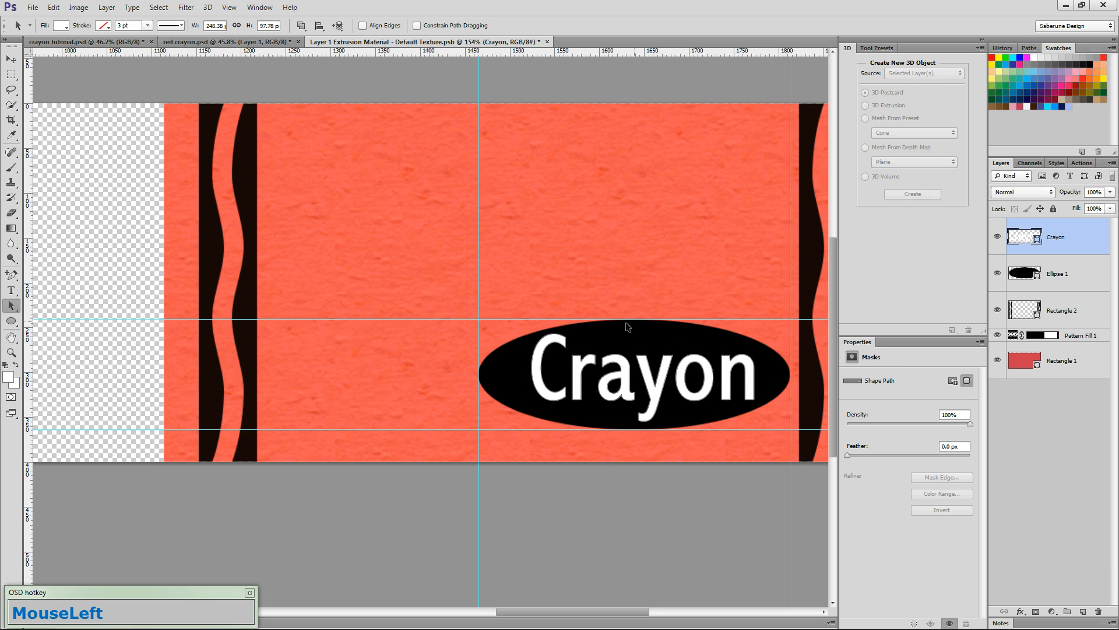
pyautogui.click(537, 367)
pyautogui.keyDown('shift'); pyautogui.click(584, 368); pyautogui.keyUp('shift')
pyautogui.keyDown('shift'); pyautogui.click(625, 367); pyautogui.keyUp('shift')
pyautogui.keyDown('shift'); pyautogui.click(650, 374); pyautogui.keyUp('shift')
pyautogui.keyDown('shift'); pyautogui.click(704, 366); pyautogui.keyUp('shift')
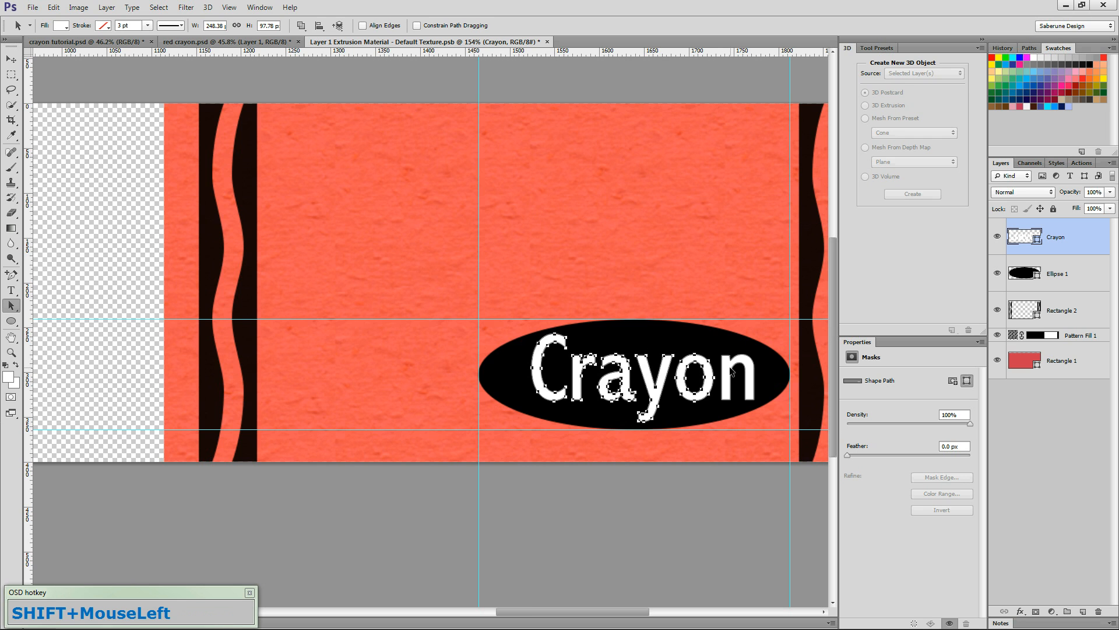
pyautogui.keyDown('shift'); pyautogui.click(729, 369); pyautogui.keyUp('shift')
pyautogui.click(301, 26)
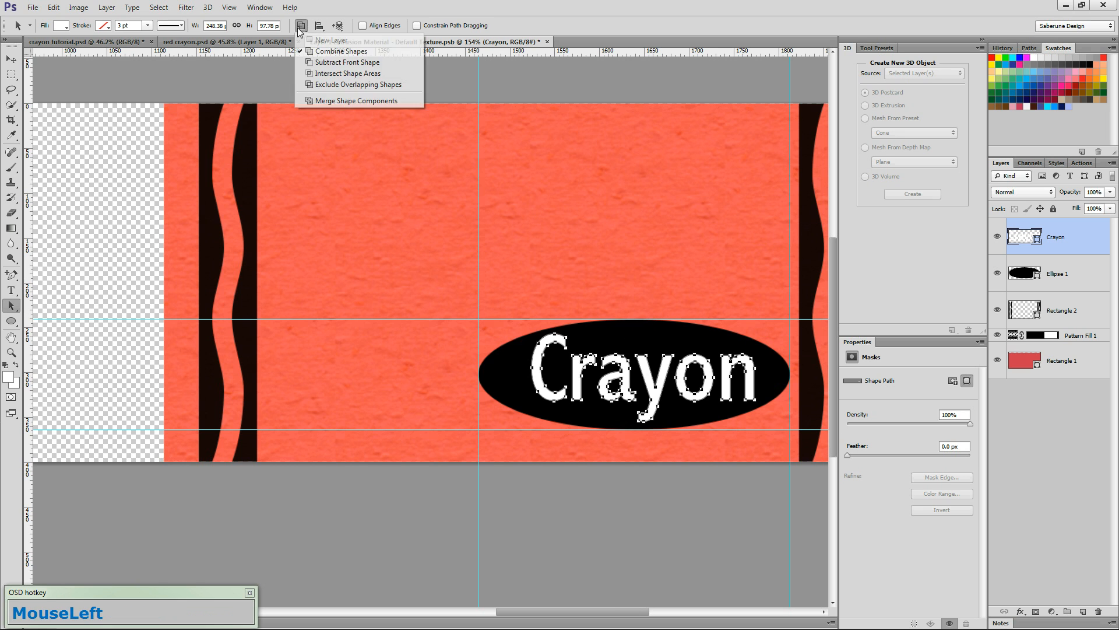
pyautogui.click(325, 102)
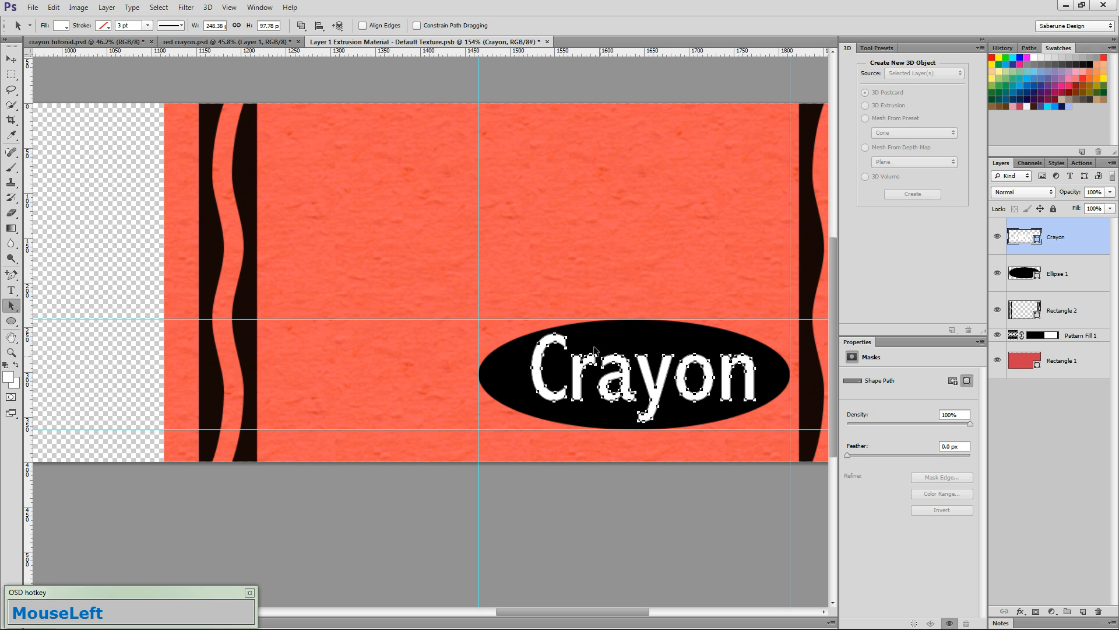
# Step: Merge the Crayon and Ellipse 1 shape layers into one shape layer
pyautogui.keyDown('shift'); pyautogui.click(1088, 272); pyautogui.keyUp('shift')
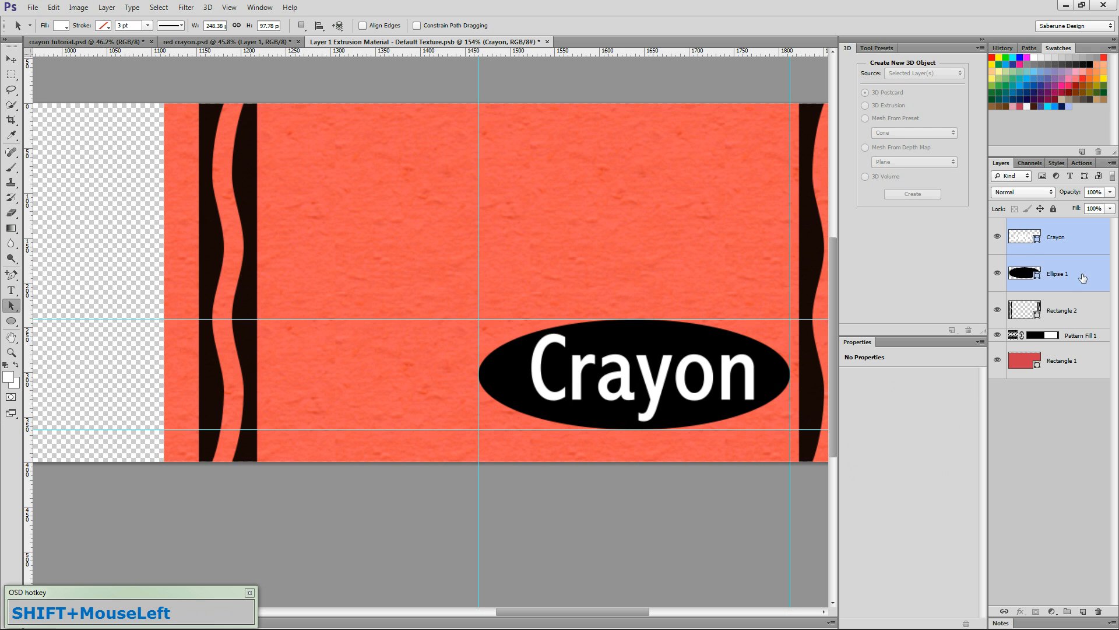
pyautogui.rightClick(1088, 273)
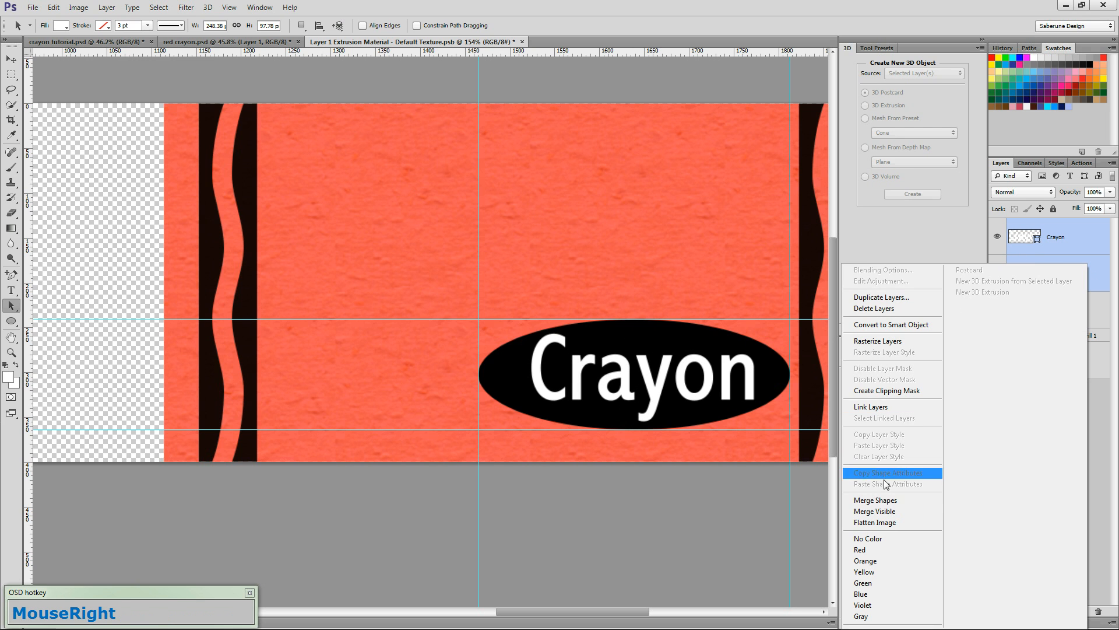
pyautogui.click(883, 501)
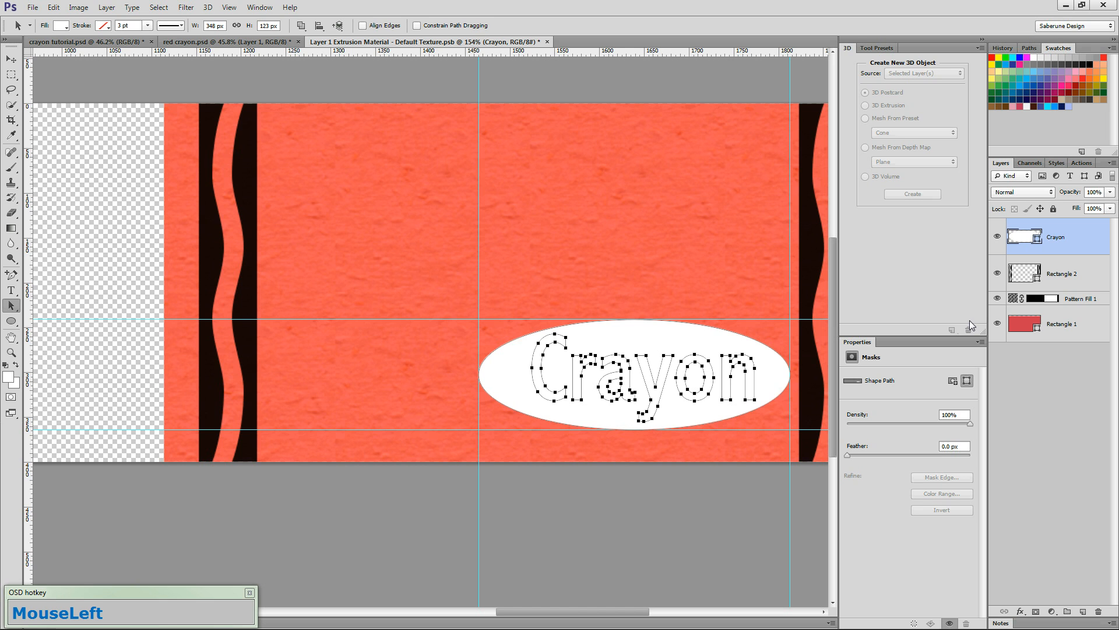
# Step: Align the lettering and the ellipse paths to each other by their vertical and horizontal centers
pyautogui.keyDown('shift'); pyautogui.click(643, 348); pyautogui.keyUp('shift')
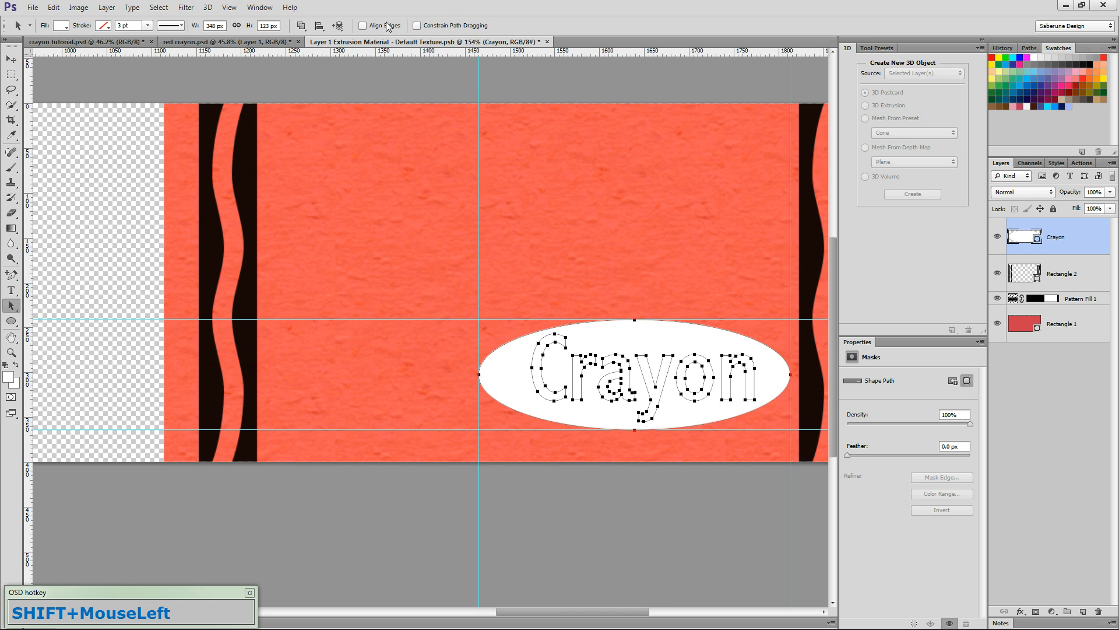
pyautogui.click(320, 26)
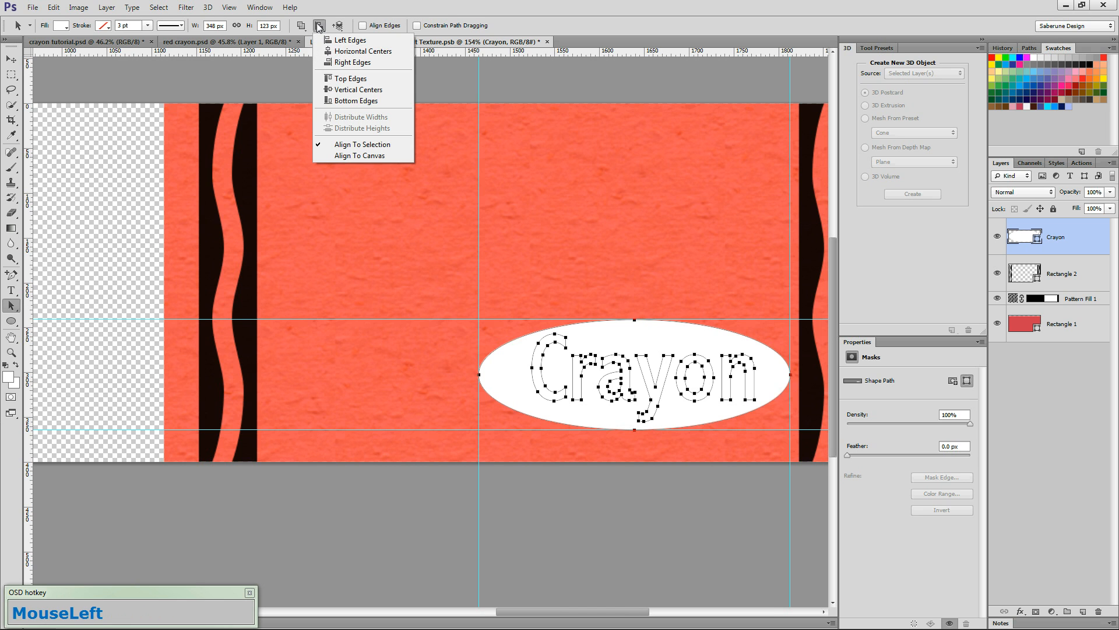
pyautogui.click(335, 90)
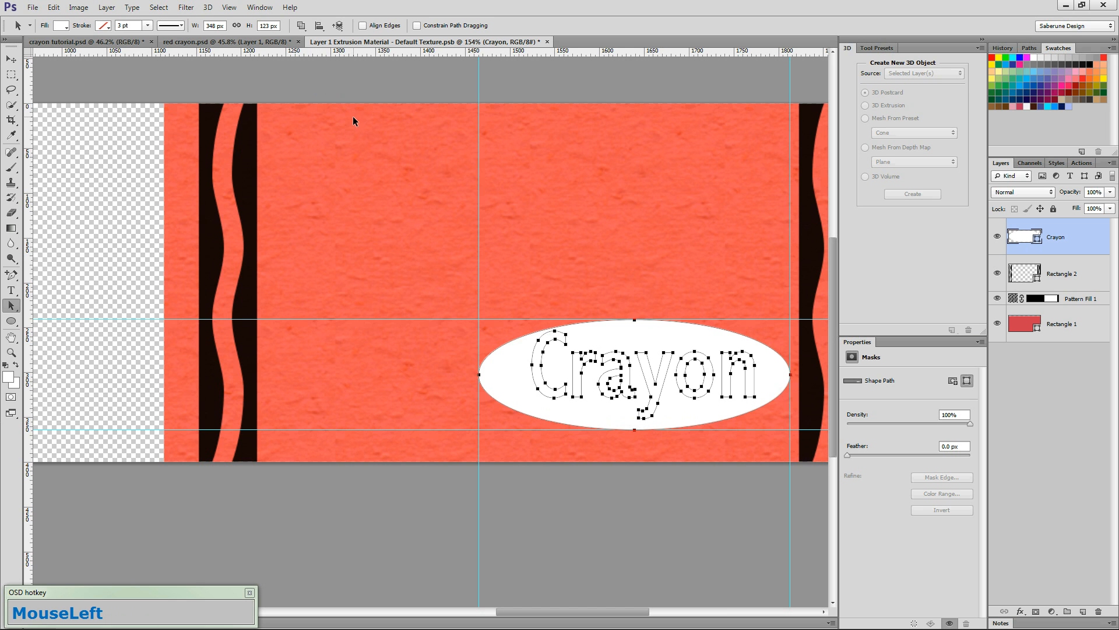
pyautogui.click(321, 28)
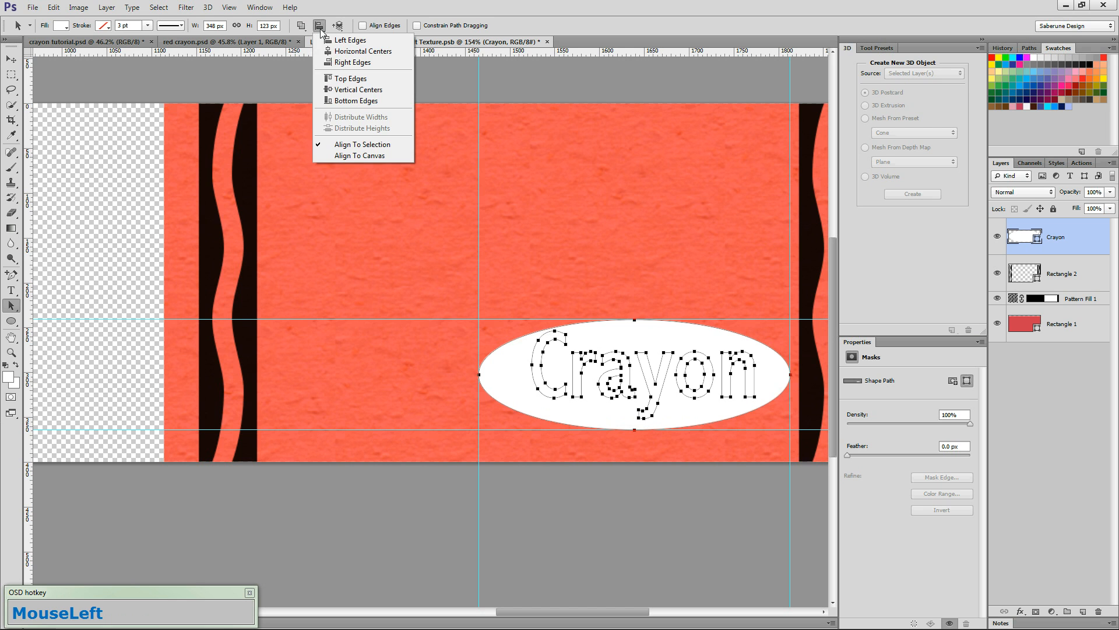
pyautogui.click(331, 52)
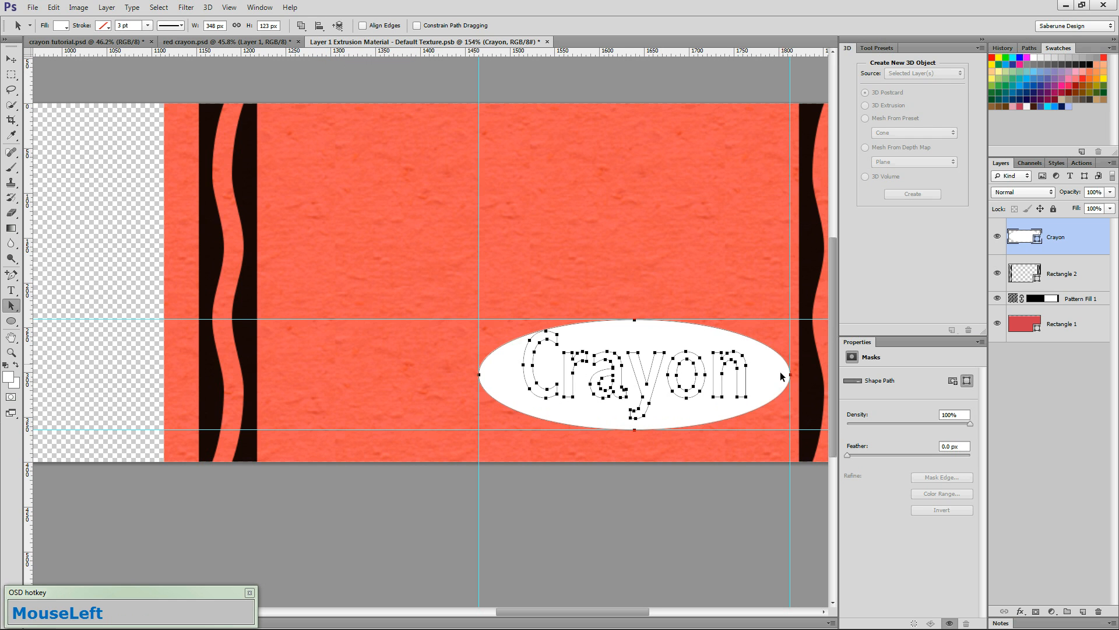
# Step: Select only the Crayon lettering path and nudge it slightly down and left within the ellipse
pyautogui.click(705, 523)
pyautogui.click(650, 390)
pyautogui.press('Right')
pyautogui.press('Right')
pyautogui.press('Right')
pyautogui.press('Right')
pyautogui.press('Right')
pyautogui.press('Right')
pyautogui.press('Right')
pyautogui.press('Down')
pyautogui.press('Left')
pyautogui.press('Left')
pyautogui.press('Left')
pyautogui.press('Left')
pyautogui.press('Left')
pyautogui.press('Down')
pyautogui.press('Left')
pyautogui.press('Left')
pyautogui.press('Left')
pyautogui.press('Down')
pyautogui.press('Down')
pyautogui.press('Up')
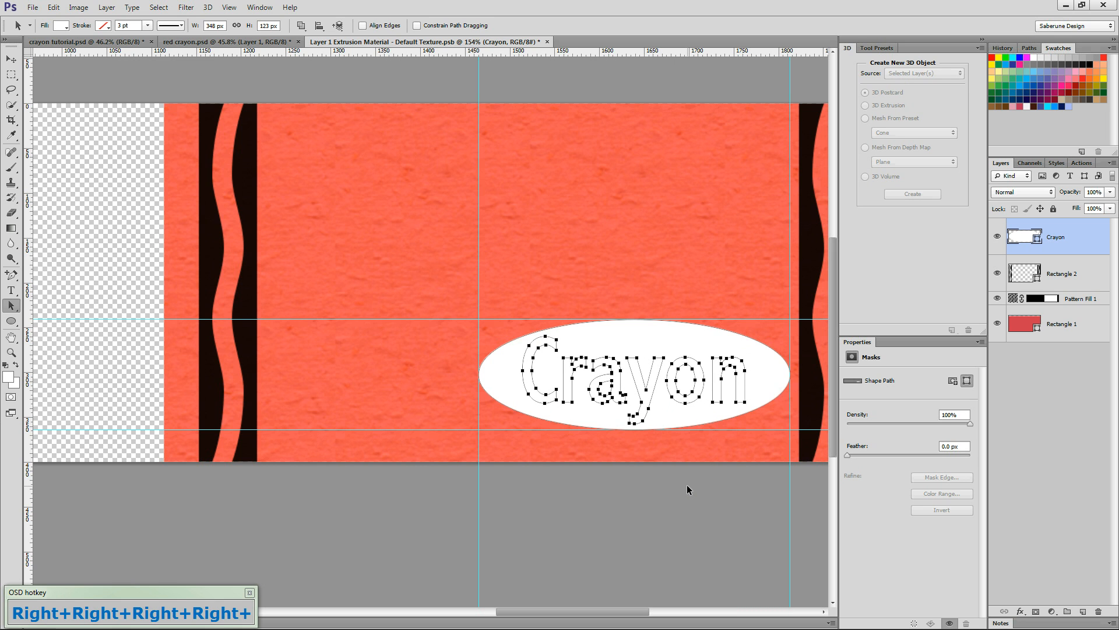
pyautogui.hotkey('ctrl', 'alt', 'z')
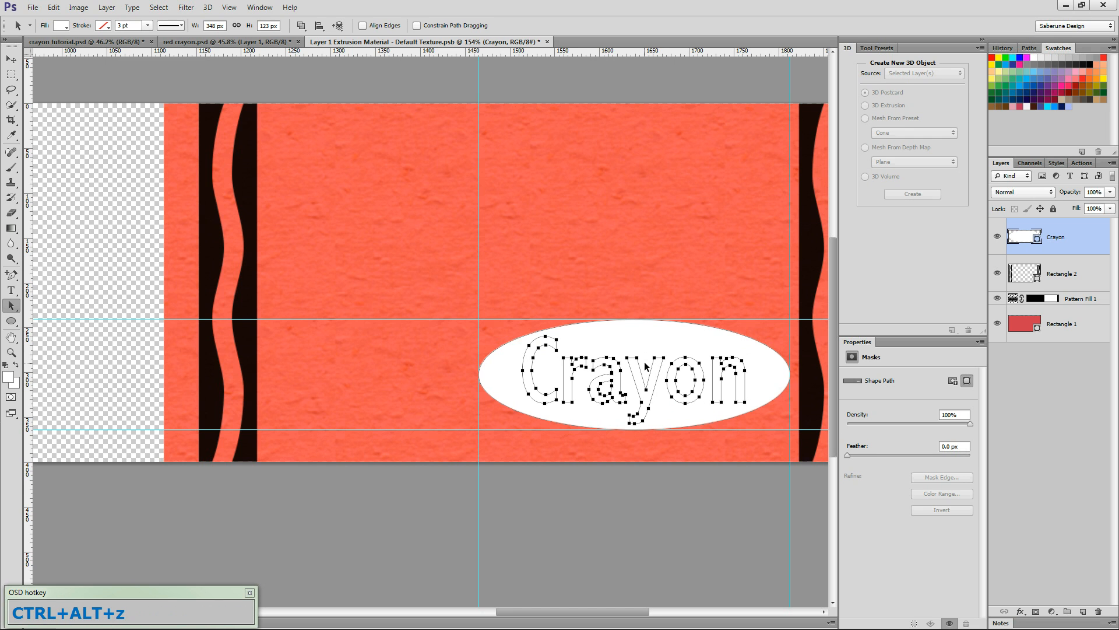
# Step: Cut the Crayon lettering out of the ellipse by excluding the overlapping shapes, and merge the shape components
pyautogui.keyDown('shift'); pyautogui.click(646, 341); pyautogui.keyUp('shift')
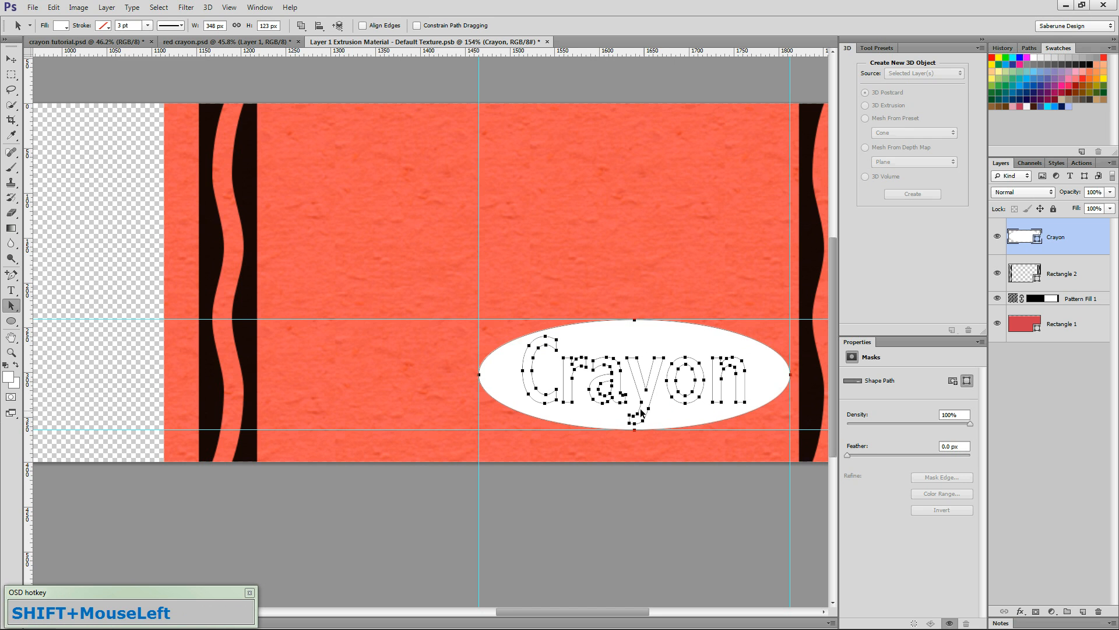
pyautogui.click(301, 26)
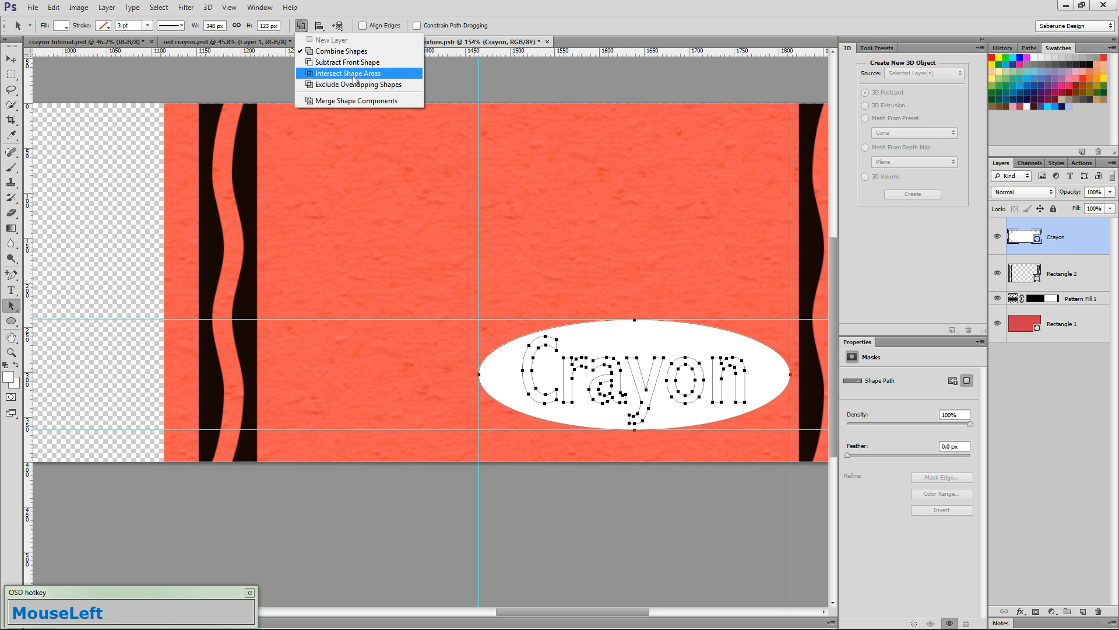
pyautogui.click(394, 85)
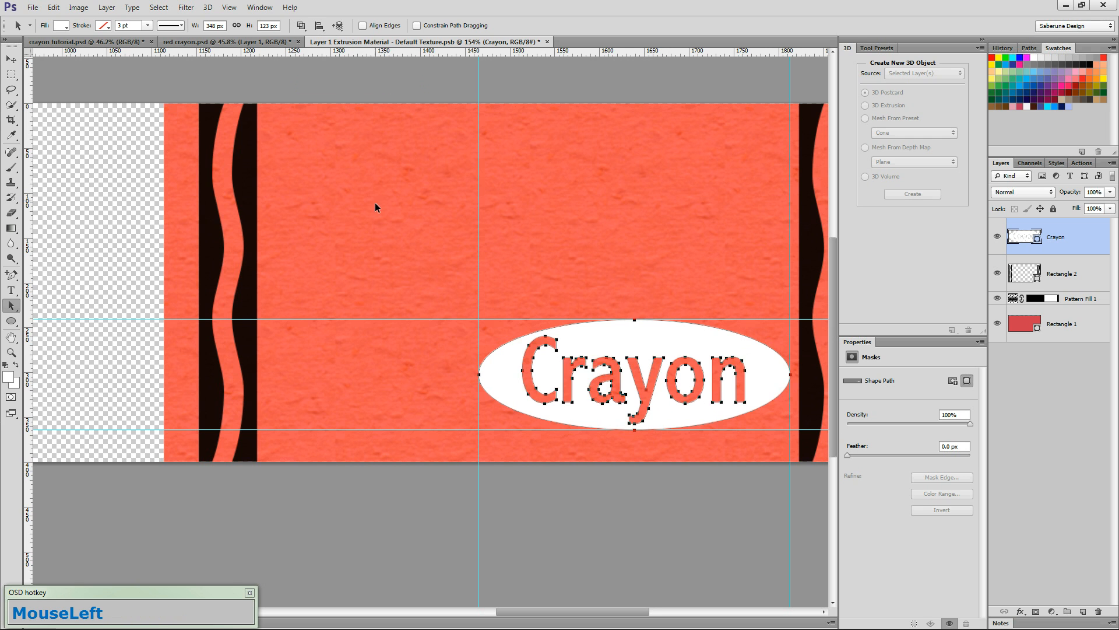
pyautogui.click(301, 26)
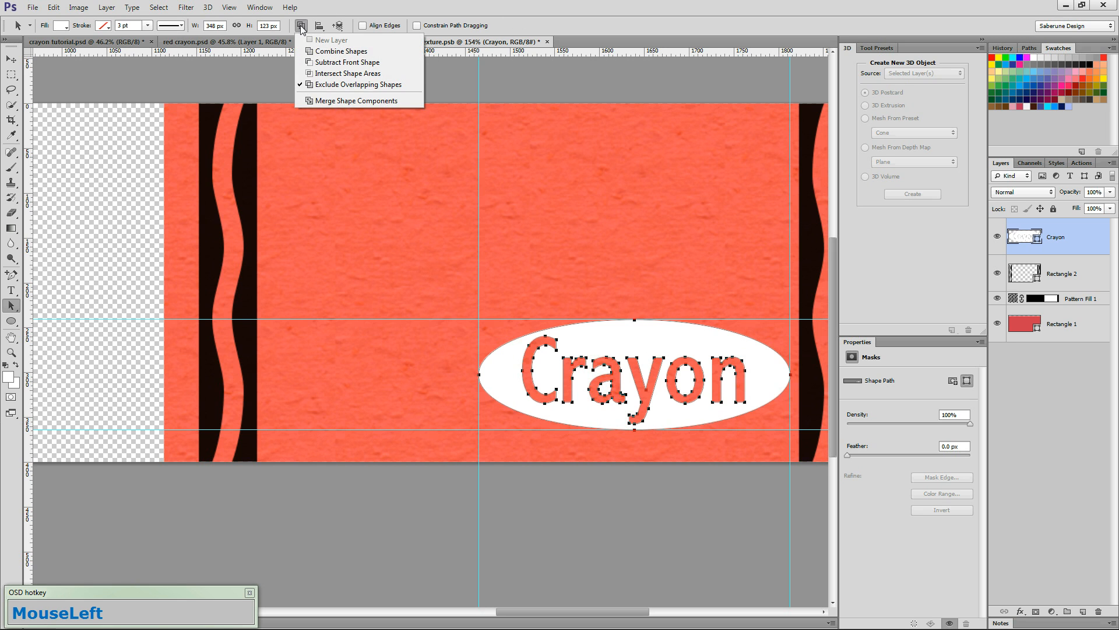
pyautogui.click(325, 101)
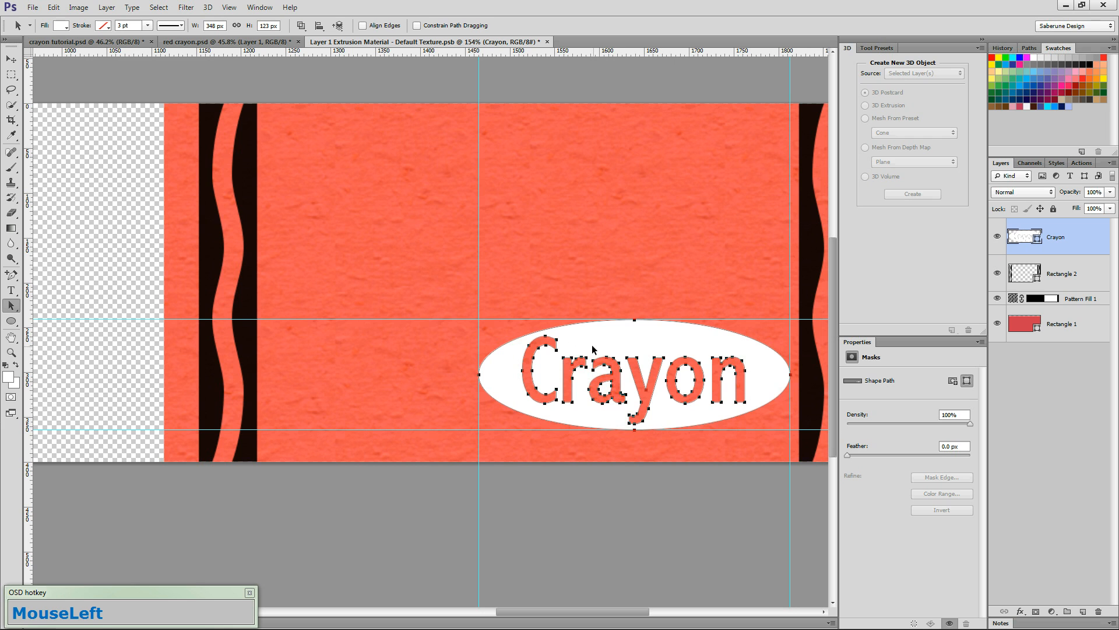
# Step: Fill the Crayon shape layer with black and set its opacity to 90%
pyautogui.click(61, 26)
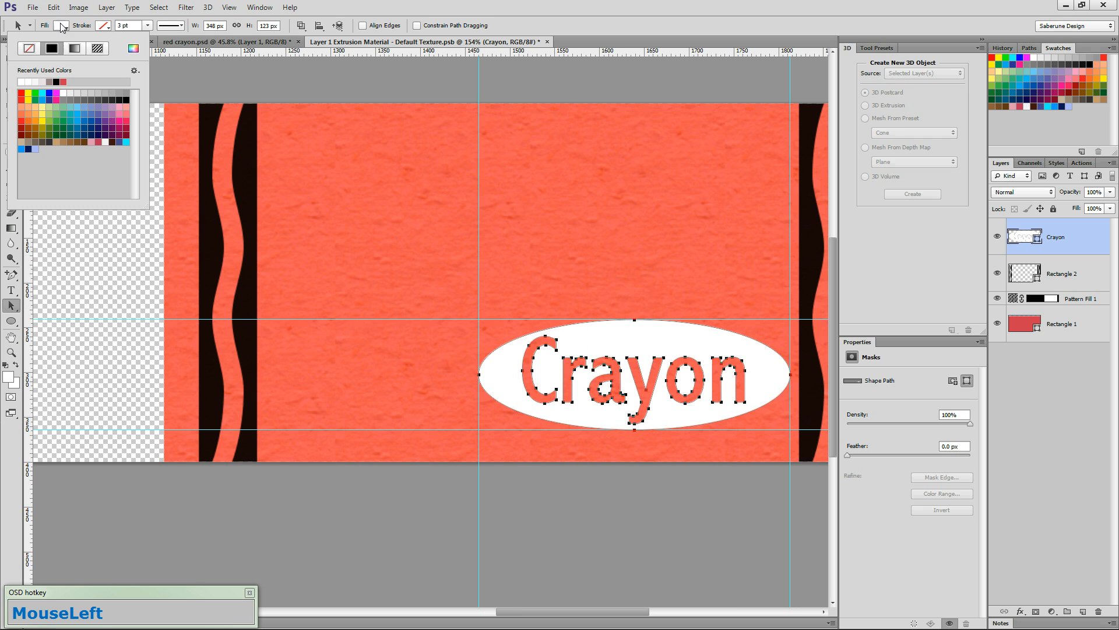
pyautogui.click(126, 100)
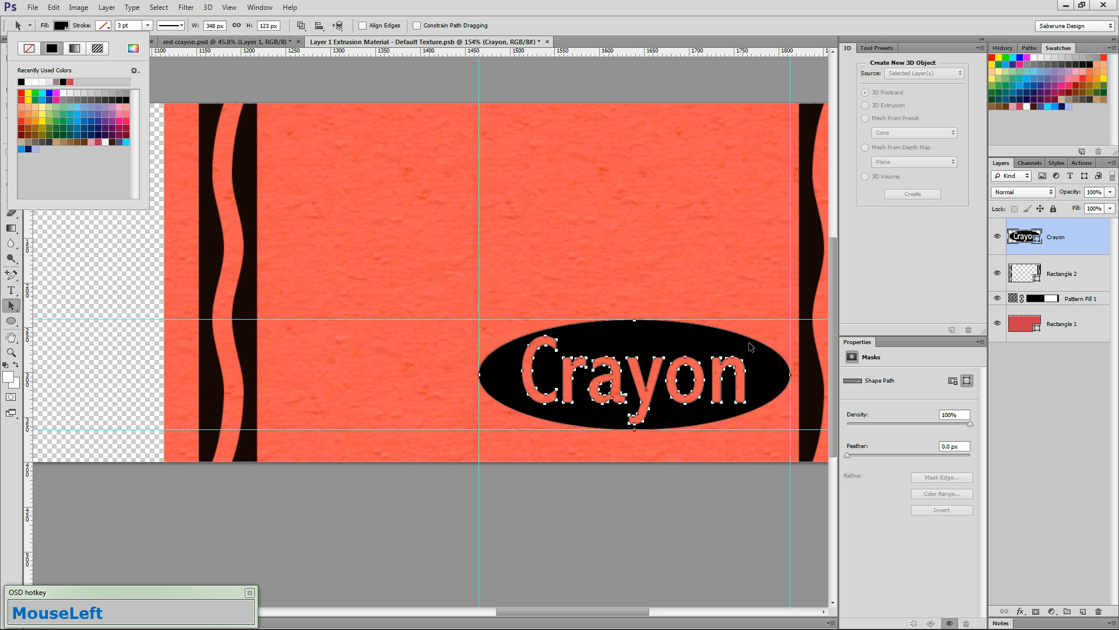
pyautogui.click(1096, 192)
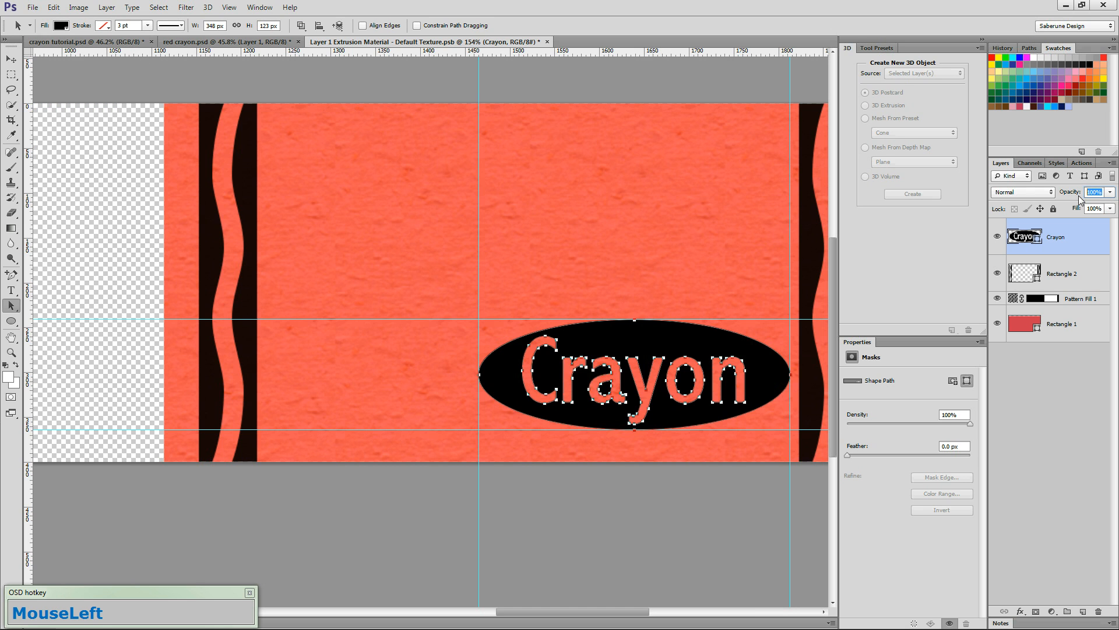
pyautogui.write('90')
pyautogui.press('Return')
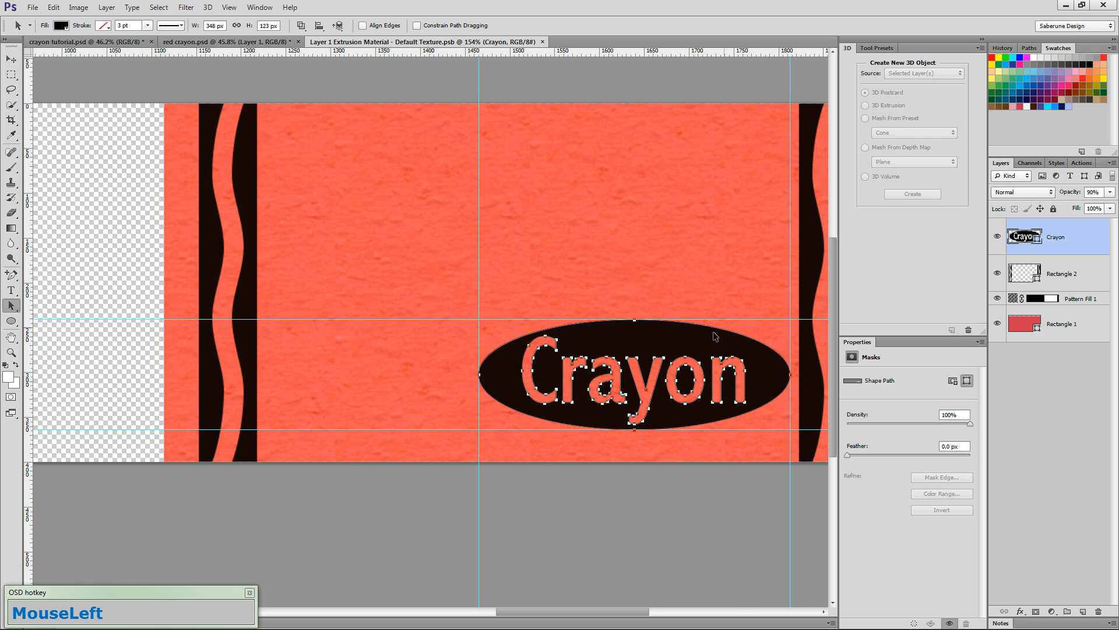
# Step: Rotate the ellipse and lettering path by 180 degrees with Free Transform Path
pyautogui.rightClick(698, 343)
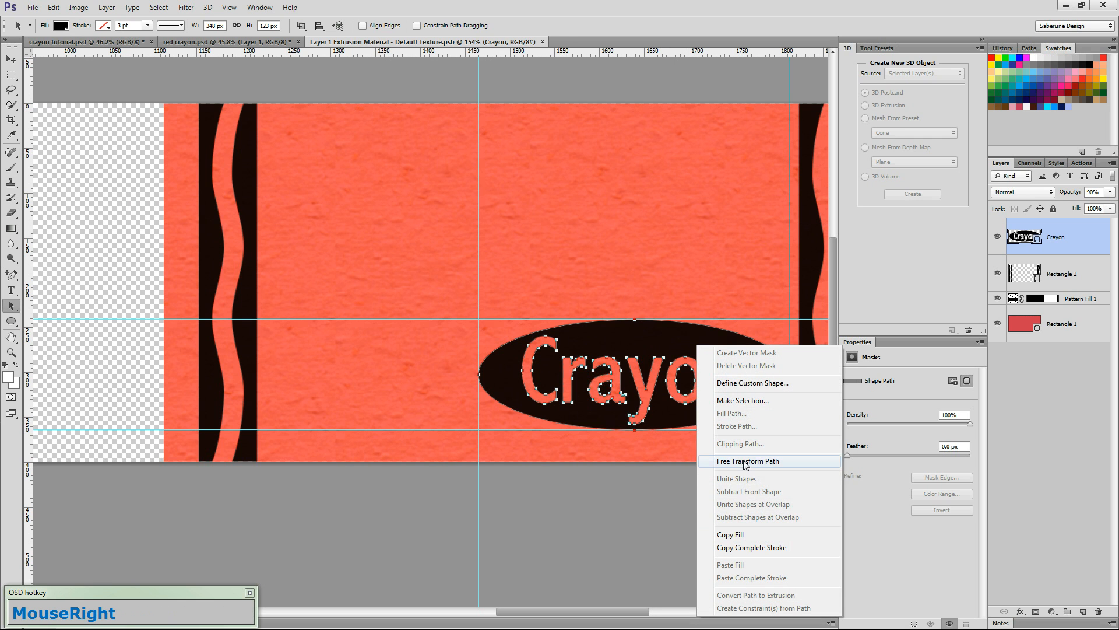
pyautogui.click(747, 464)
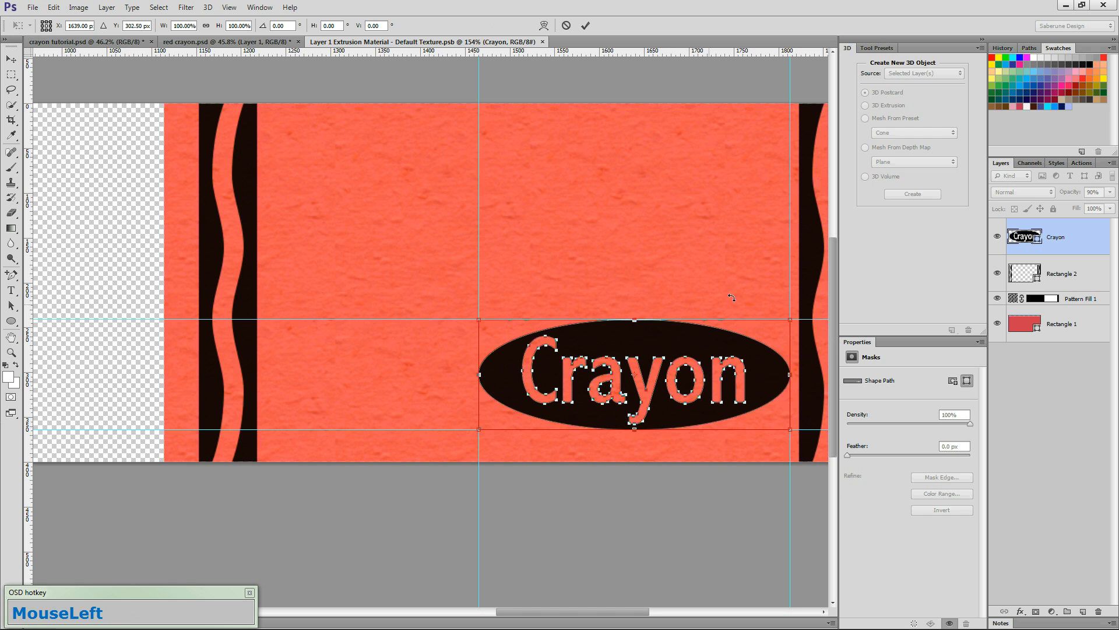
pyautogui.moveTo(804, 321); pyautogui.dragTo(500, 412)
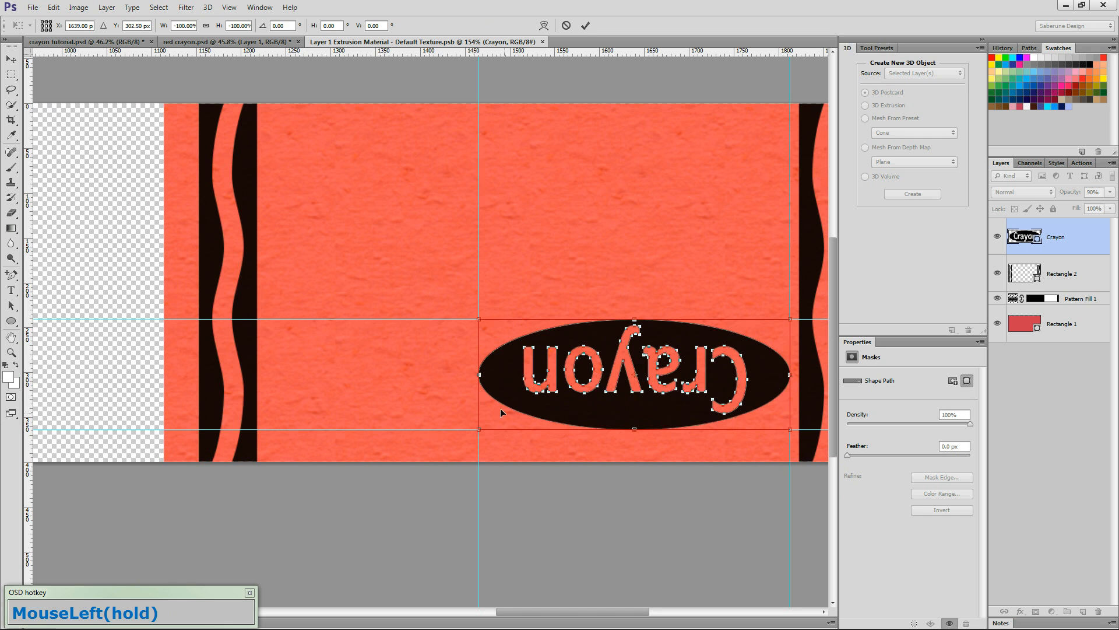
pyautogui.click(585, 25)
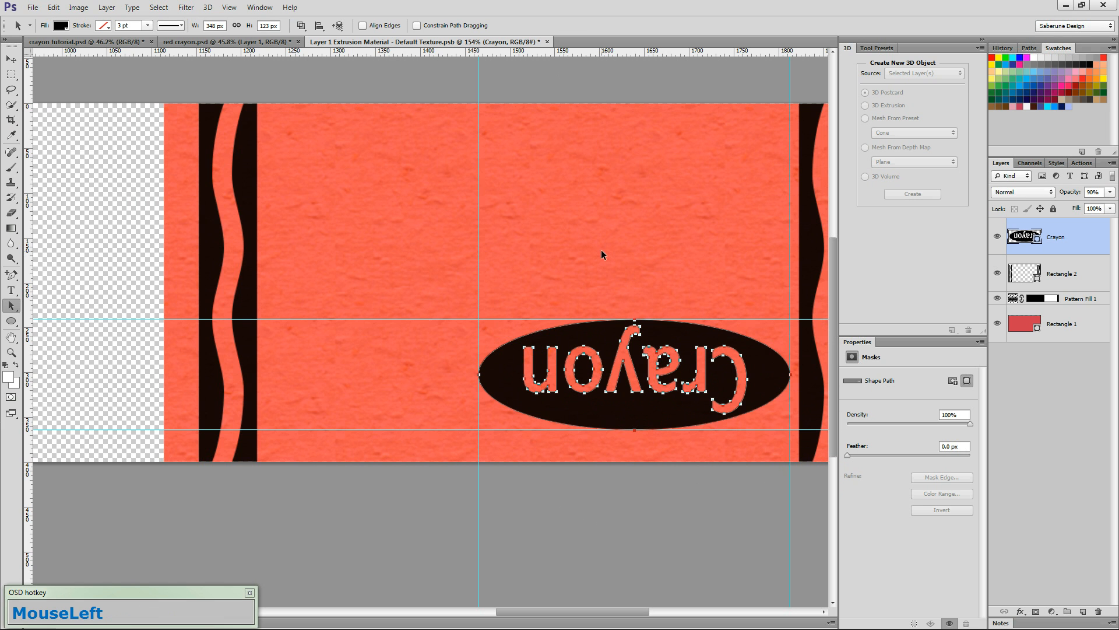
# Step: Check the label on the 3D crayon, close the extrusion texture document and save red crayon.psd
pyautogui.click(259, 42)
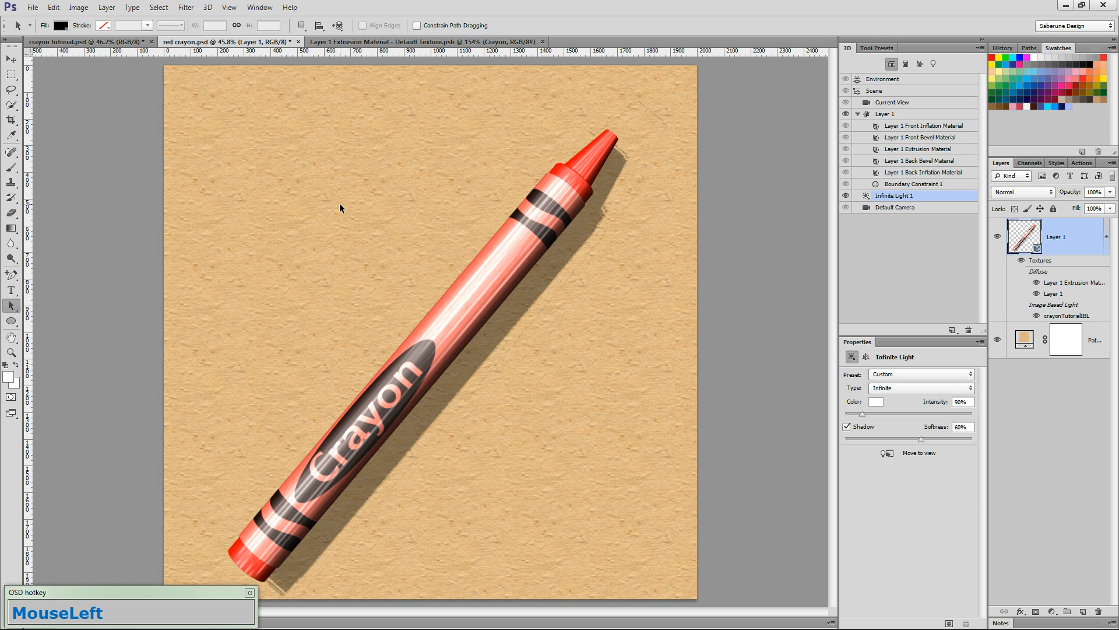
pyautogui.click(429, 43)
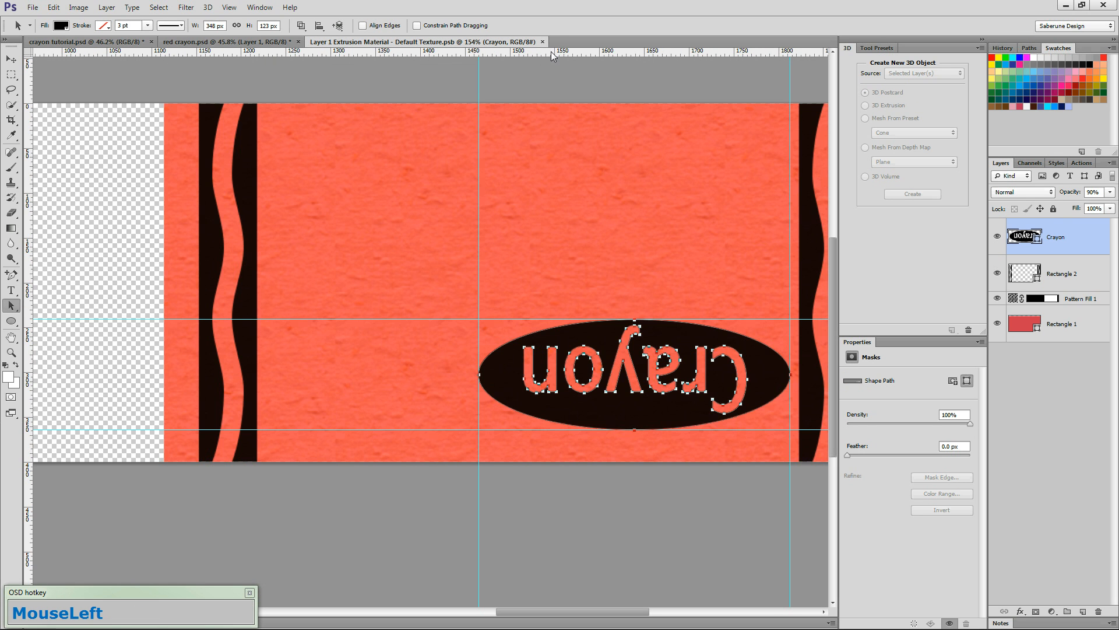
pyautogui.click(542, 41)
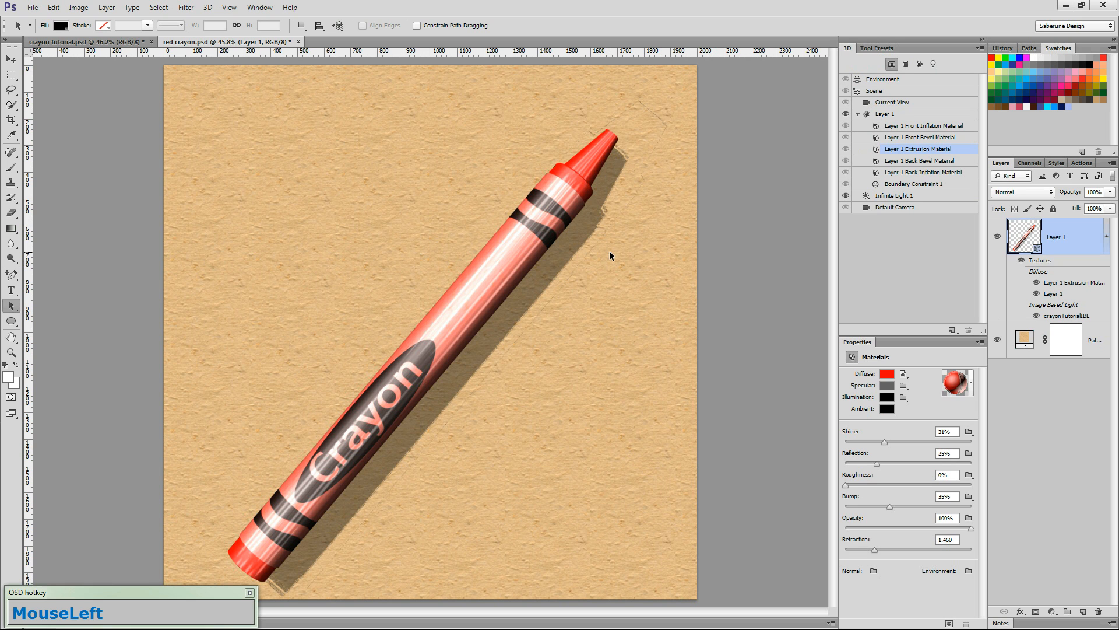
pyautogui.press('ctrl')
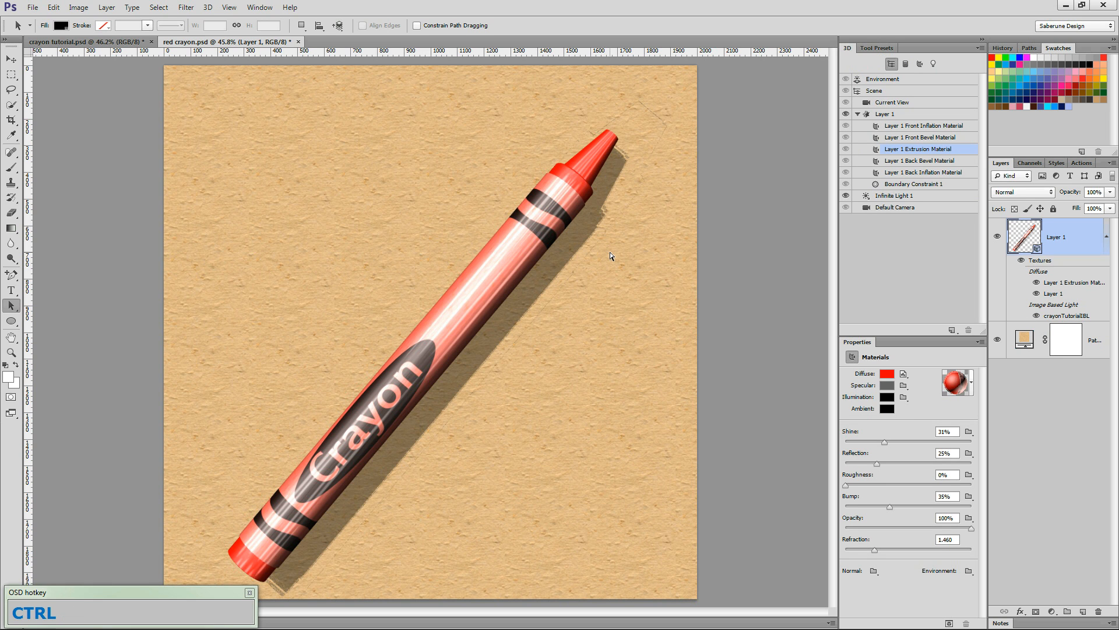
pyautogui.hotkey('ctrl', 's')
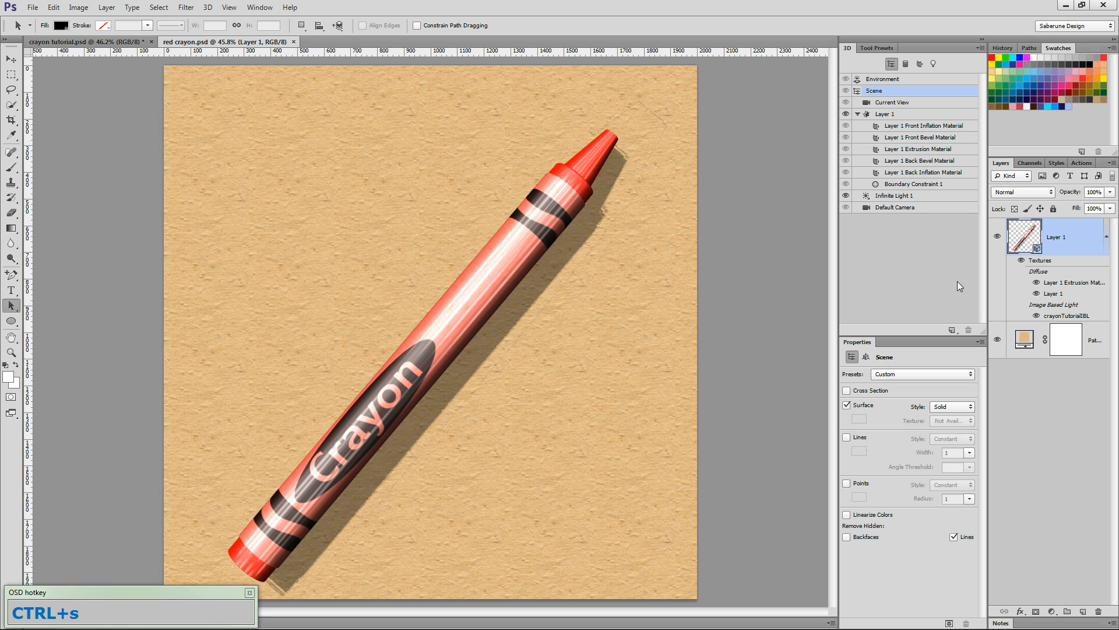
# Step: Load crayonBump.jpg as the bump texture of Layer 1 Extrusion Material
pyautogui.click(920, 150)
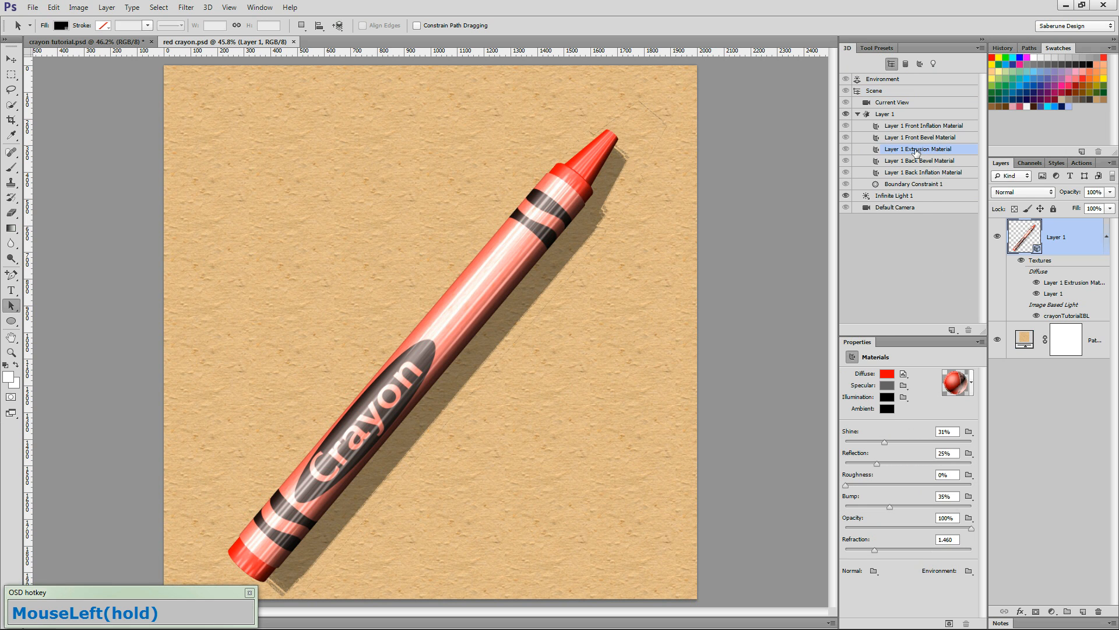
pyautogui.click(966, 475)
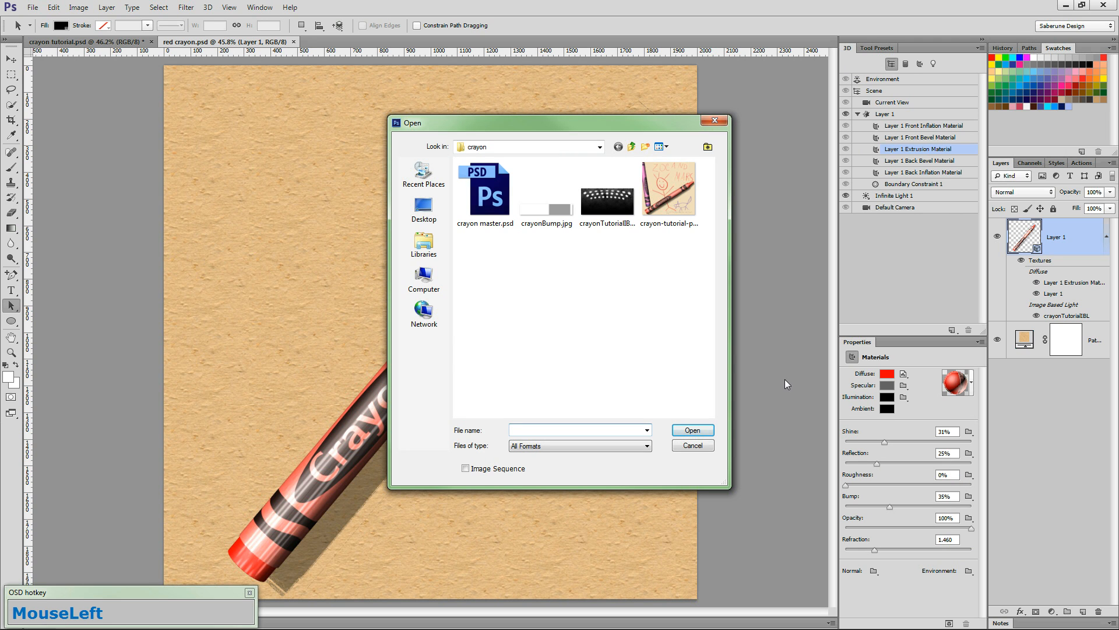
pyautogui.doubleClick(555, 201)
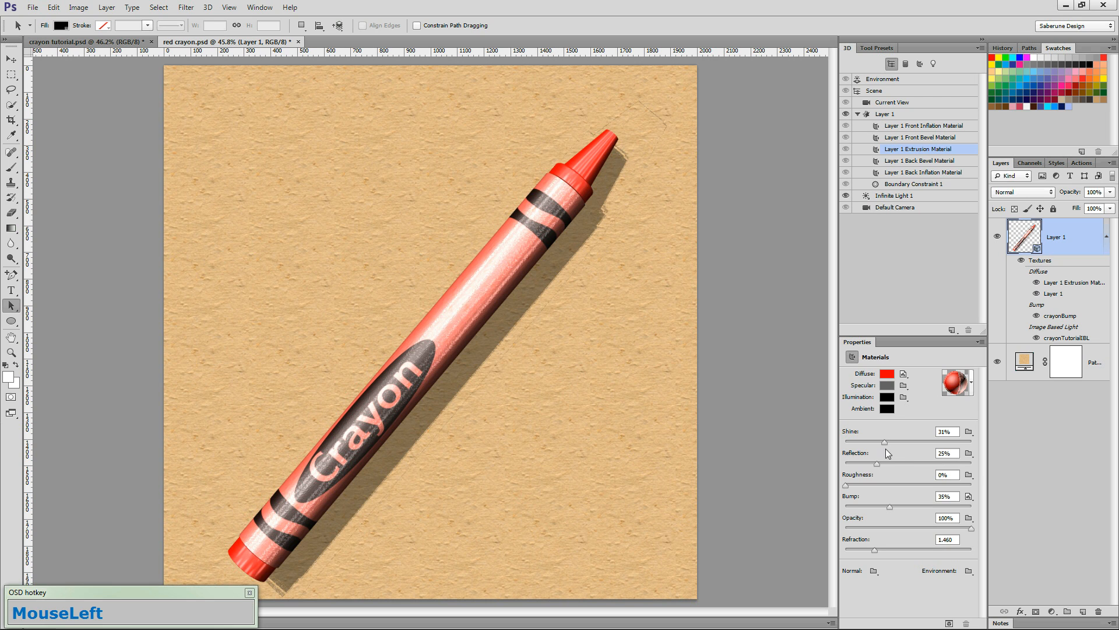
# Step: Create a new reflectivity texture for the extrusion material, 2000 by 400 pixels with transparent background
pyautogui.click(968, 453)
pyautogui.click(991, 477)
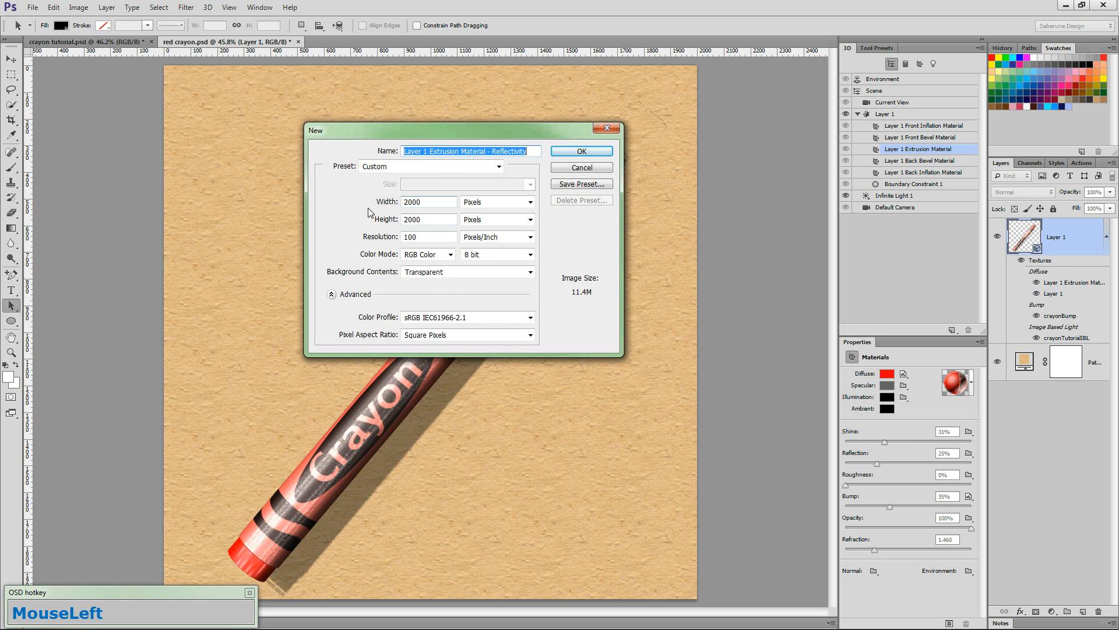
pyautogui.moveTo(441, 223); pyautogui.dragTo(379, 228)
pyautogui.write('400')
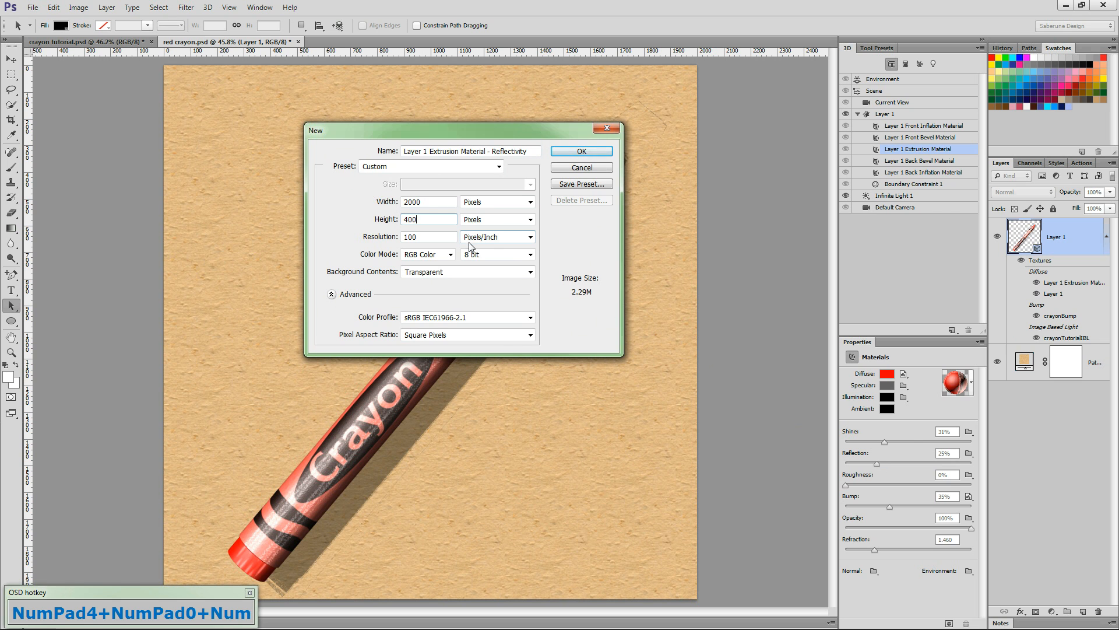
pyautogui.click(589, 151)
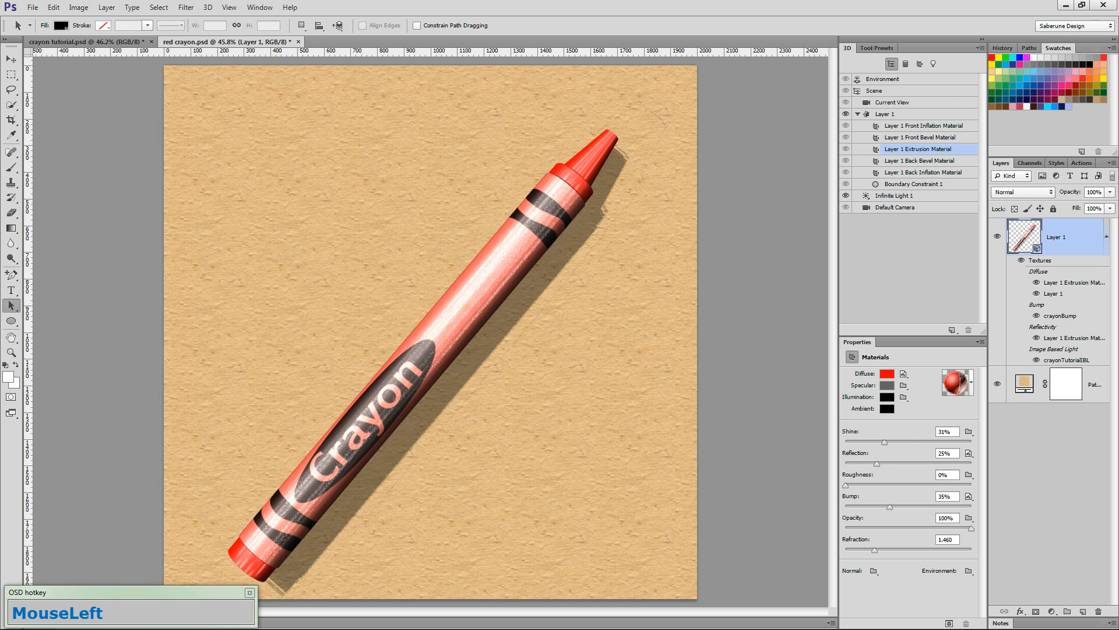
# Step: Open the reflectivity texture for editing and create a painting overlay showing the crayon's mesh
pyautogui.click(968, 453)
pyautogui.click(989, 468)
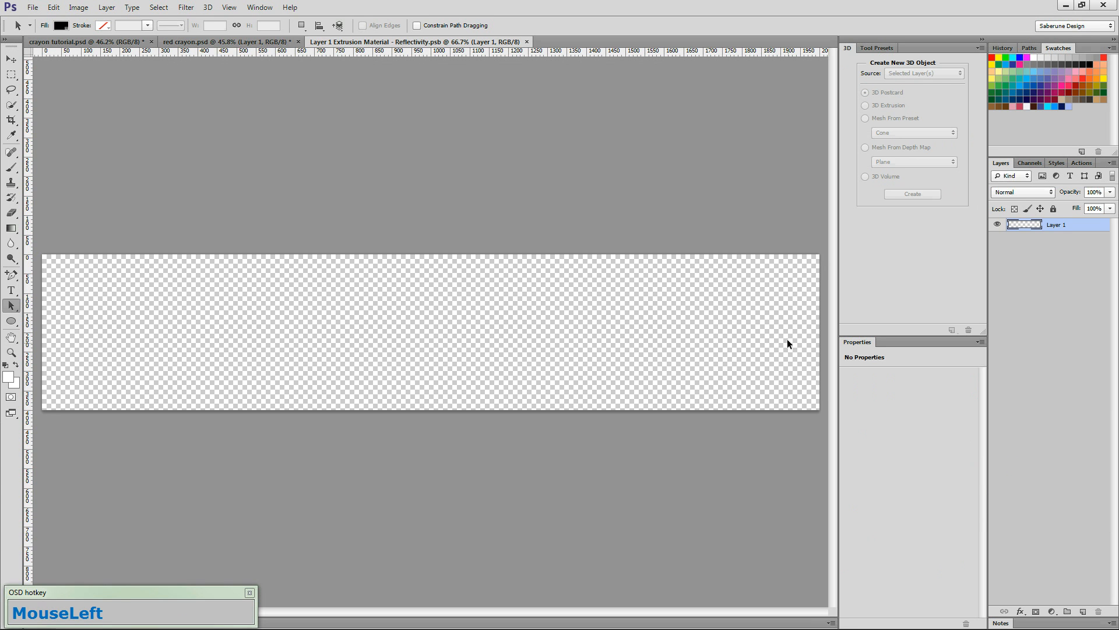
pyautogui.click(207, 7)
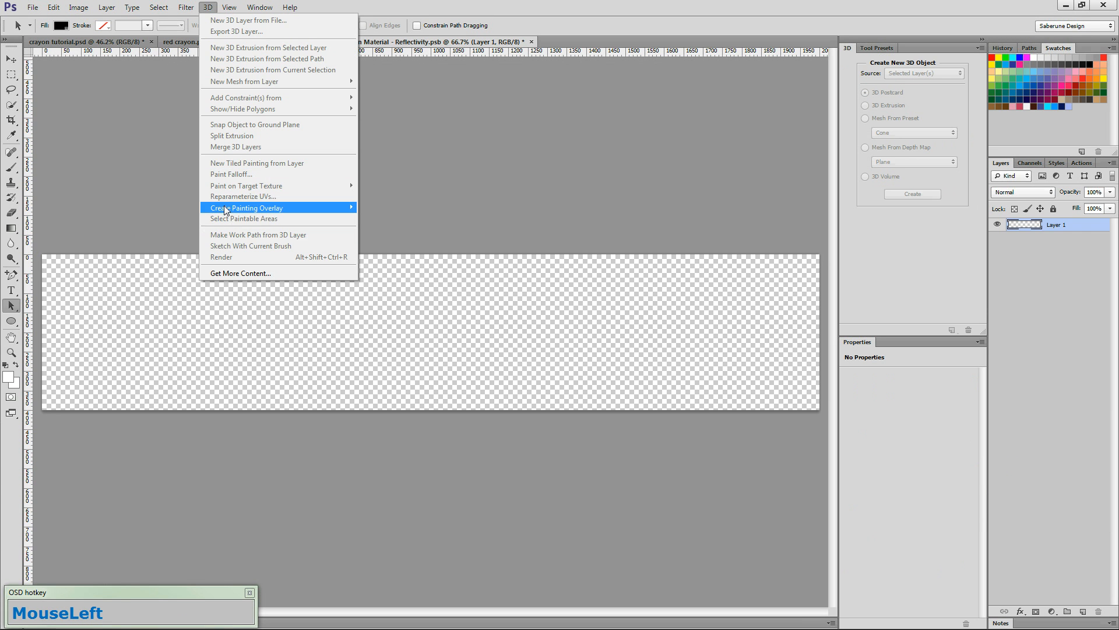
pyautogui.moveTo(227, 208)
pyautogui.click(171, 211)
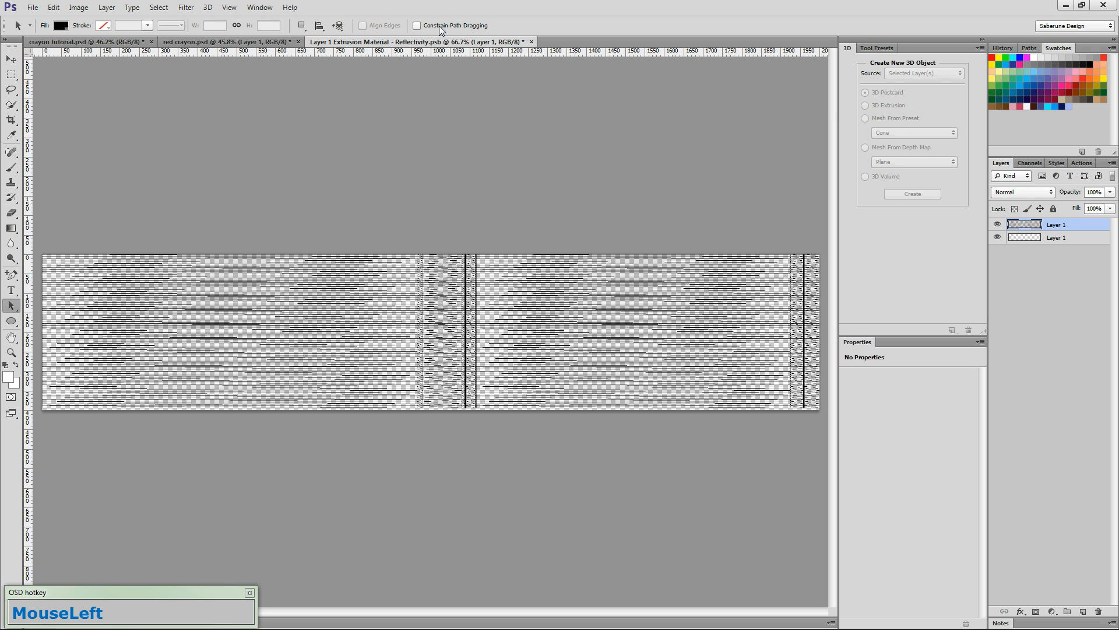
# Step: Draw a black rectangle about 790 by 400 px over the label section in the overlay's right half
pyautogui.moveTo(11, 321); pyautogui.dragTo(54, 318)
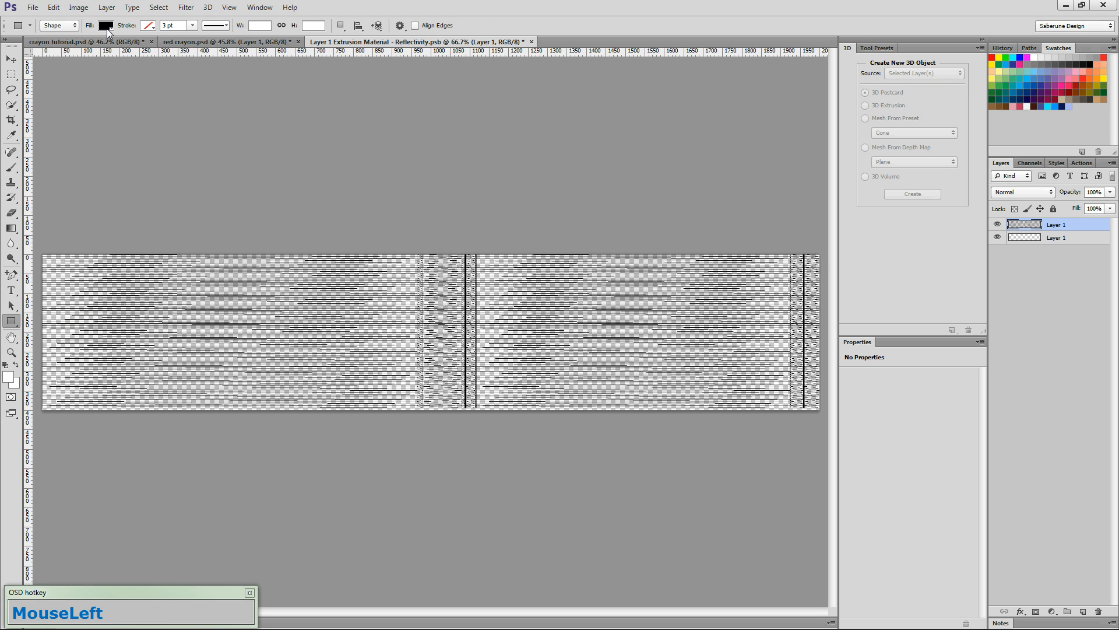
pyautogui.moveTo(482, 255); pyautogui.dragTo(788, 409)
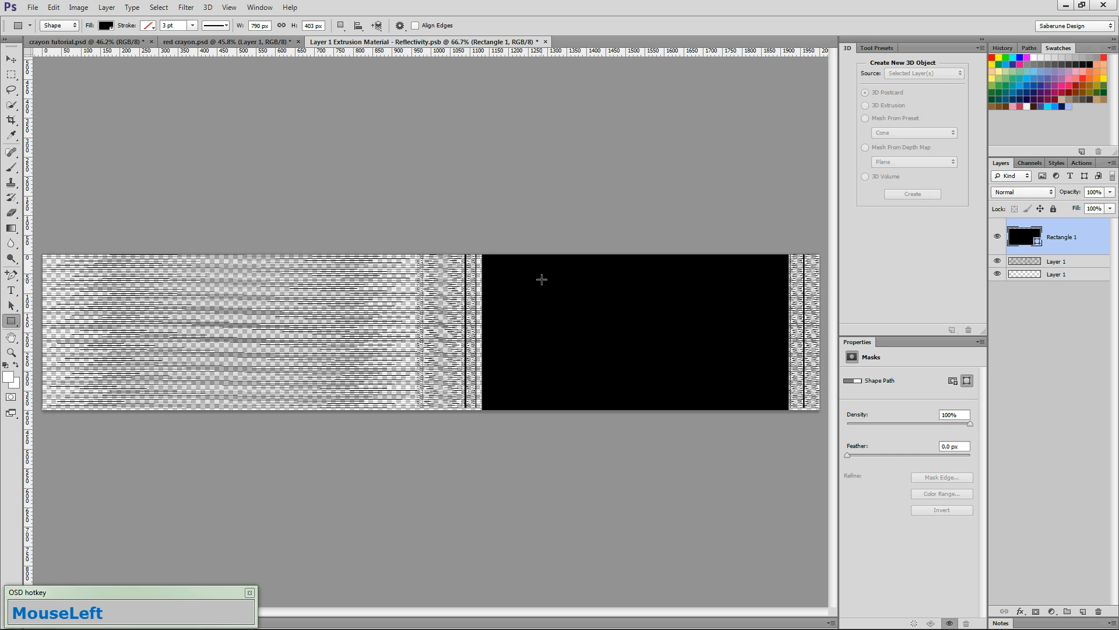
pyautogui.hotkey('ctrl', '0')
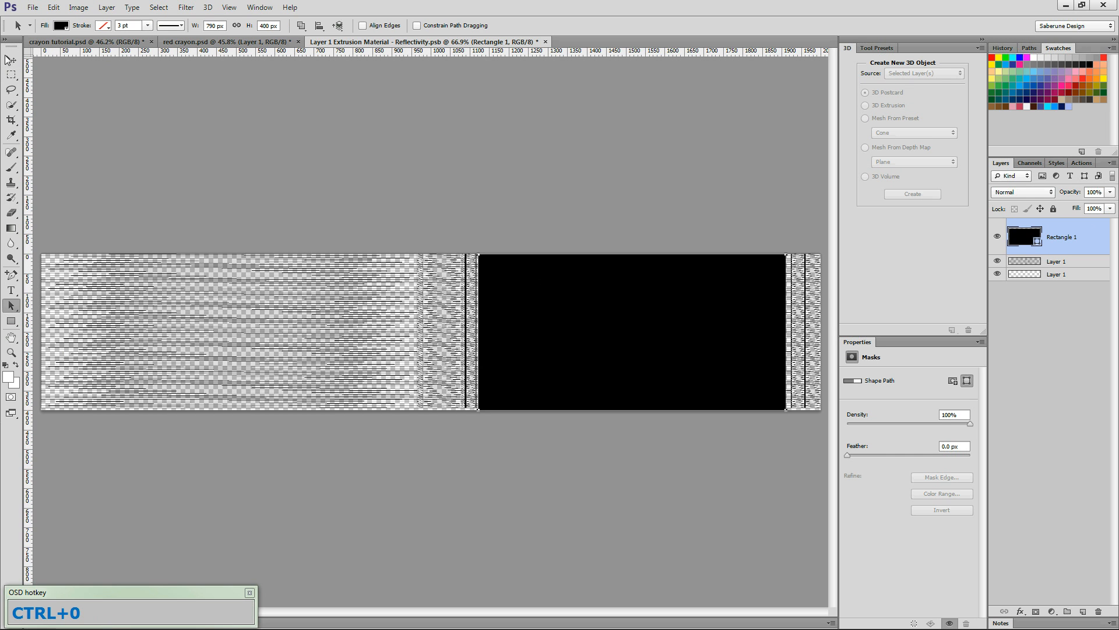
# Step: Stretch the black rectangle's right and left edges outward to about 102.9% width, matching the overlay's label section
pyautogui.click(11, 59)
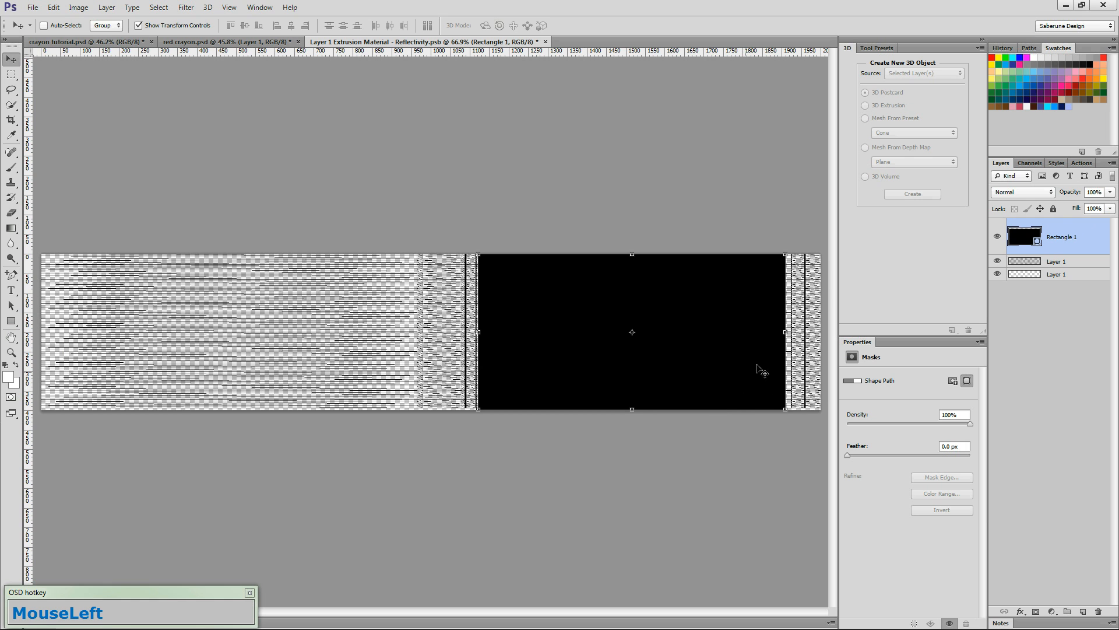
pyautogui.press('z')
pyautogui.moveTo(795, 330); pyautogui.dragTo(886, 360)
pyautogui.press('v')
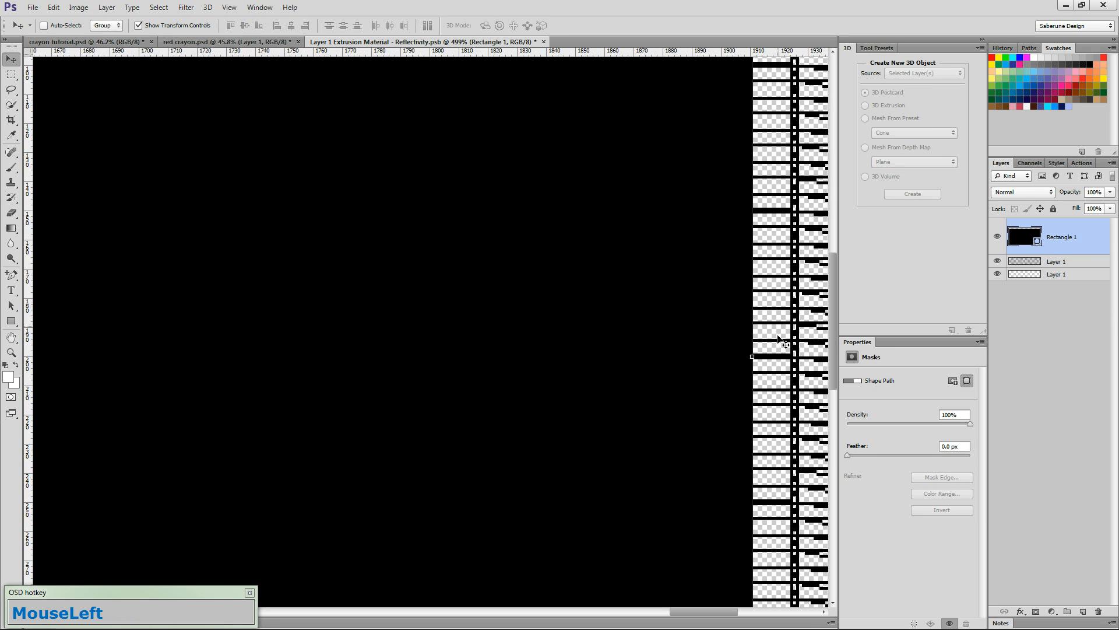
pyautogui.click(753, 356)
pyautogui.moveTo(771, 353); pyautogui.dragTo(798, 354)
pyautogui.press('space')
pyautogui.moveTo(123, 348); pyautogui.dragTo(636, 373)
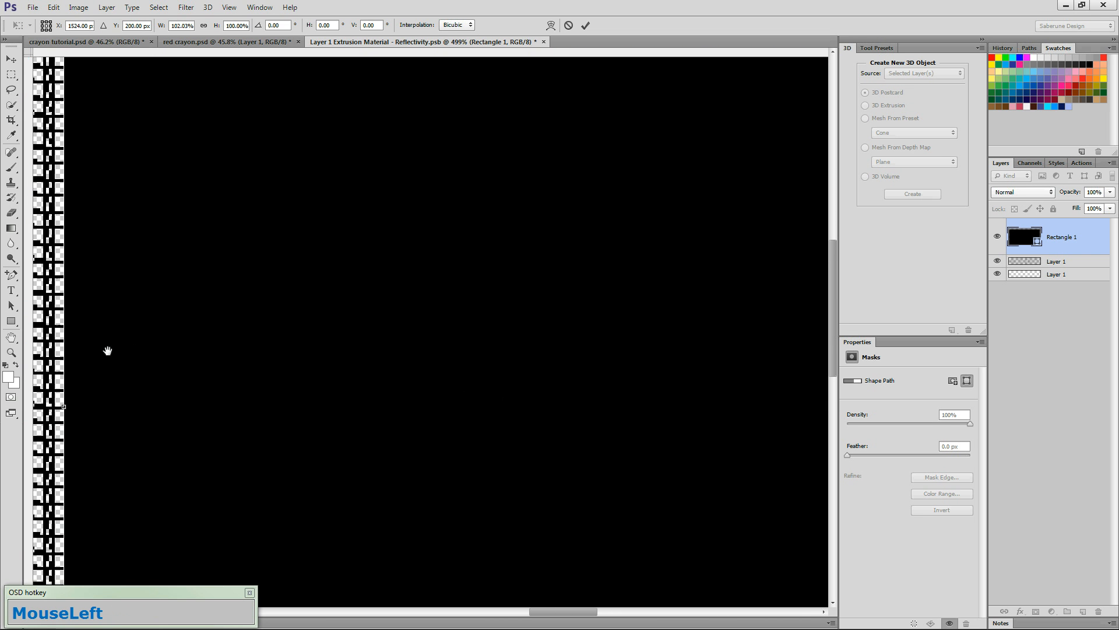
pyautogui.moveTo(126, 367); pyautogui.dragTo(396, 420)
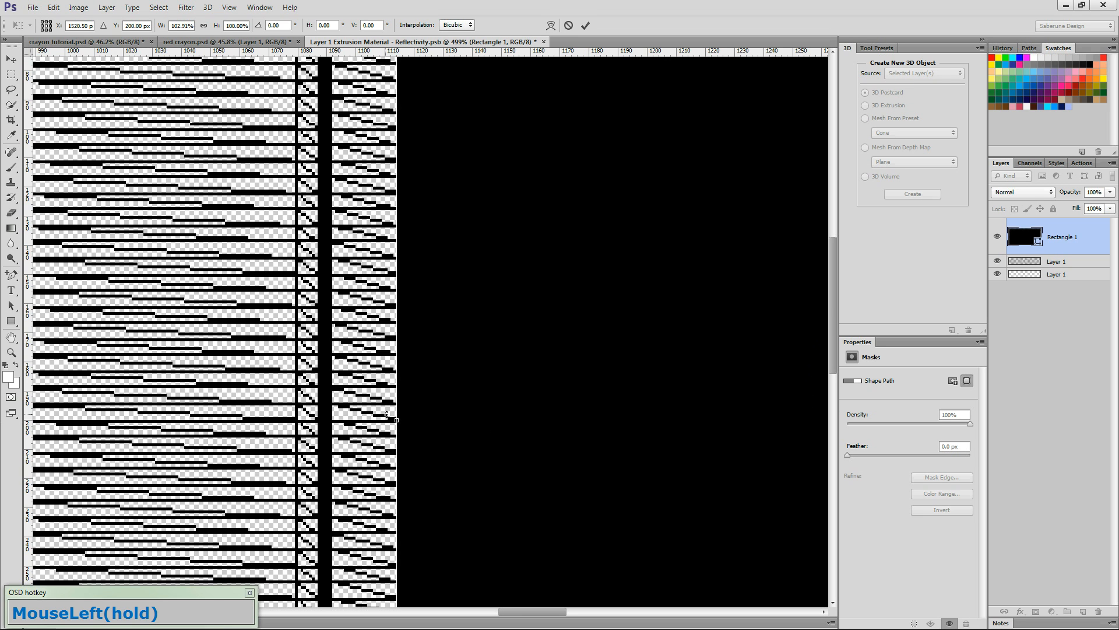
pyautogui.click(585, 26)
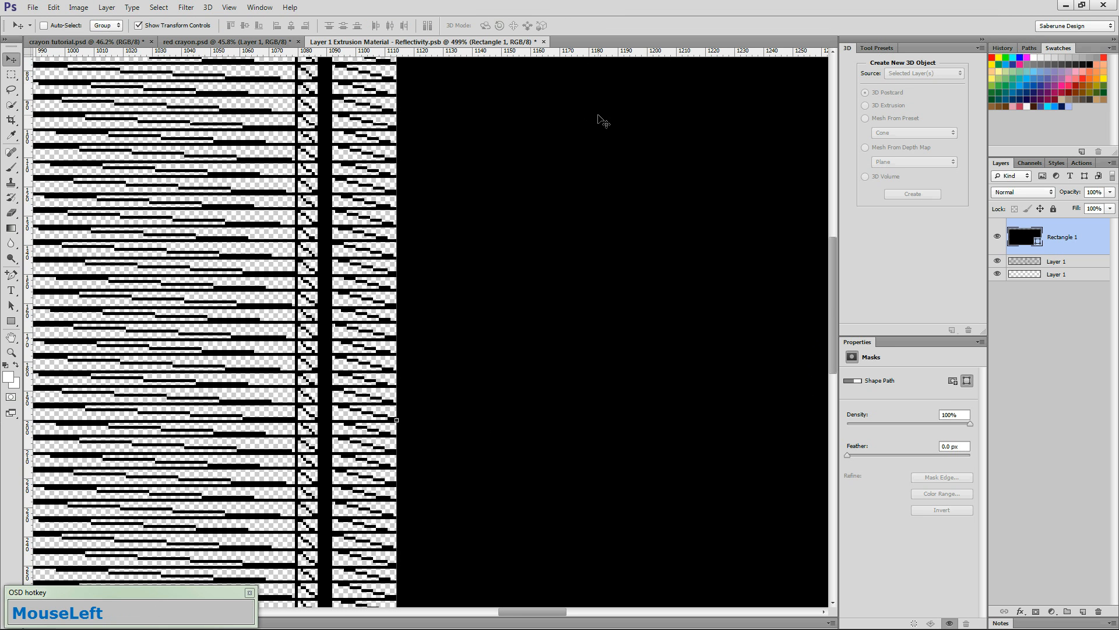
# Step: Remove the mesh overlay and the empty layer from the reflectivity texture, leaving only the black rectangle, and close the file
pyautogui.hotkey('ctrl', '0')
pyautogui.click(516, 43)
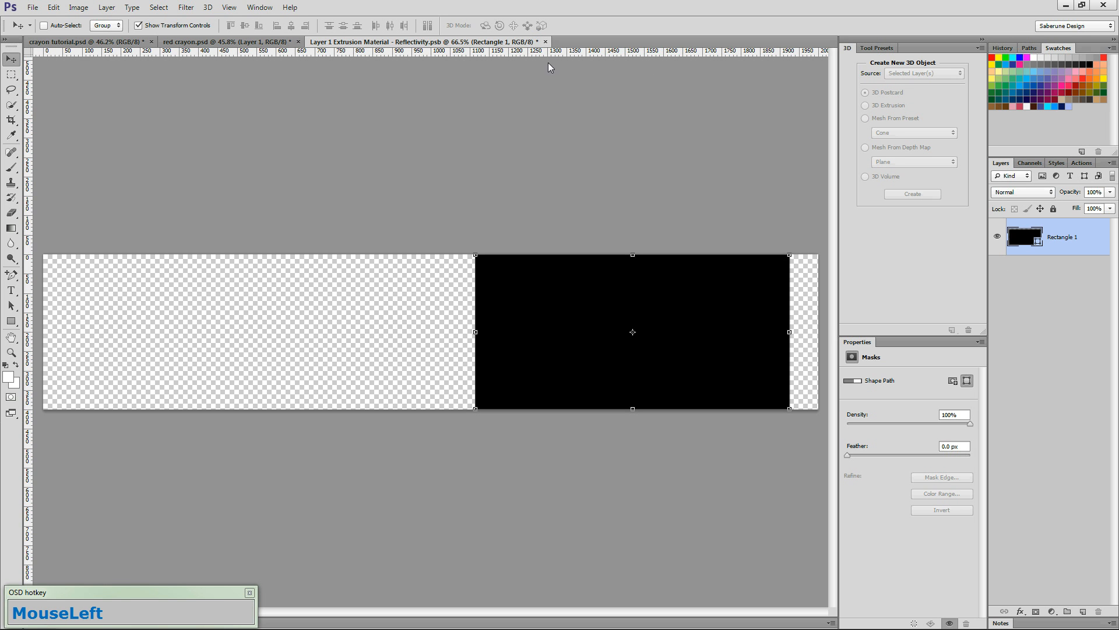
pyautogui.click(545, 41)
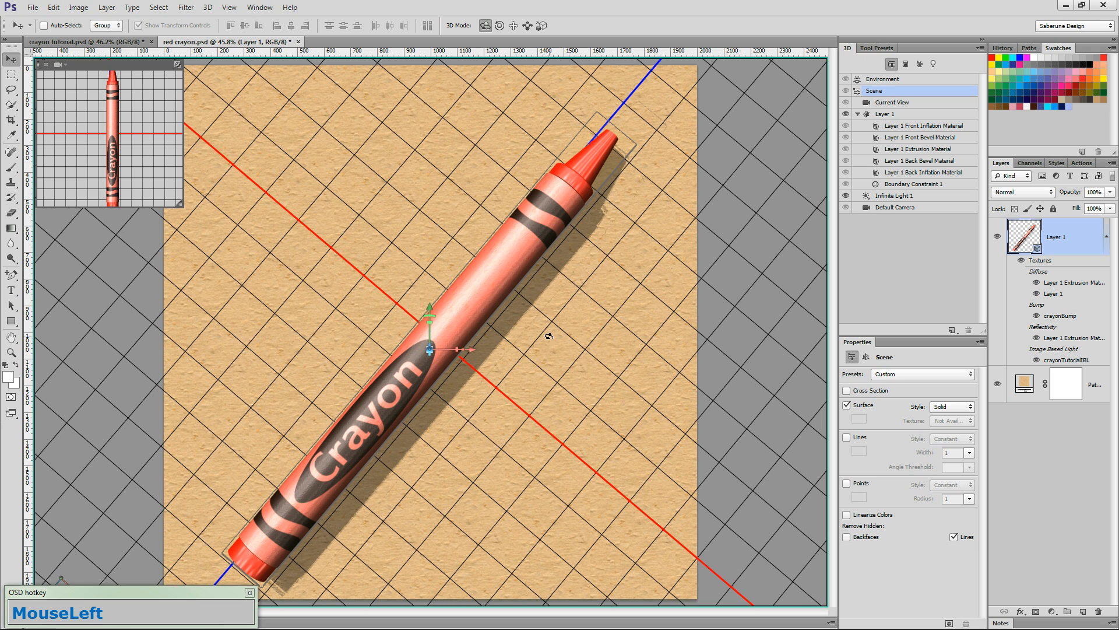
# Step: Create a new roughness texture for the extrusion material, 2000 by 400 pixels with transparent background
pyautogui.click(914, 150)
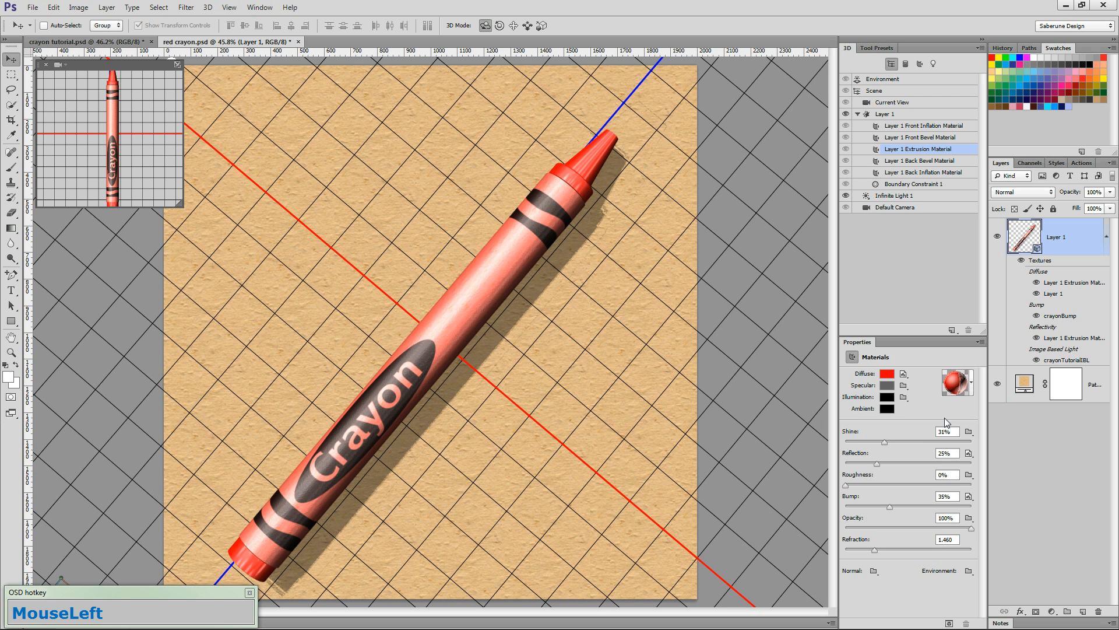
pyautogui.click(972, 479)
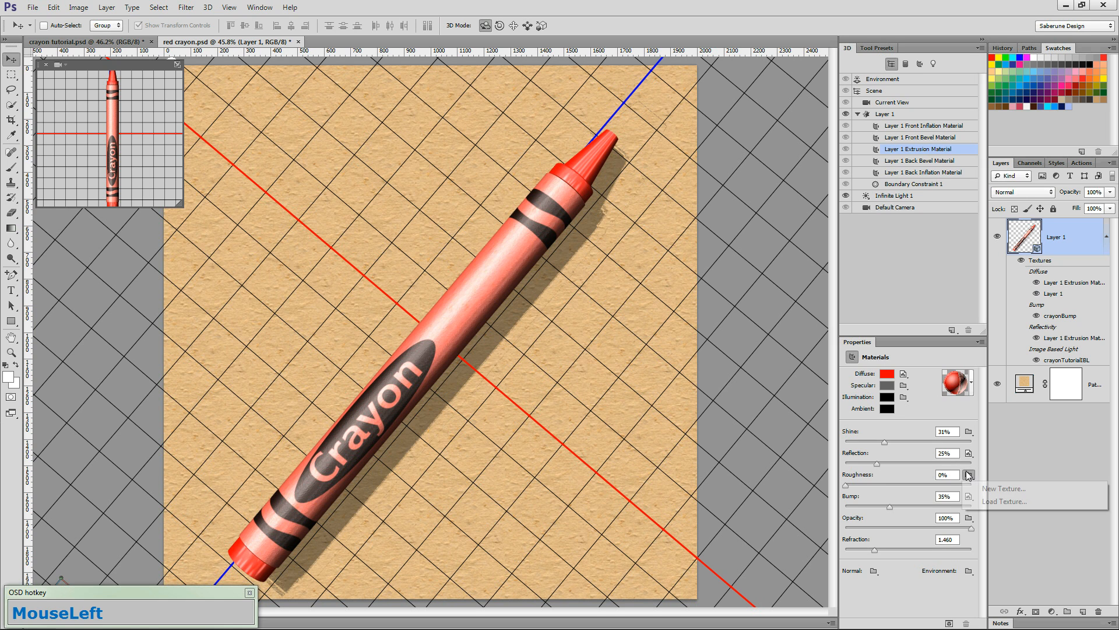
pyautogui.click(983, 488)
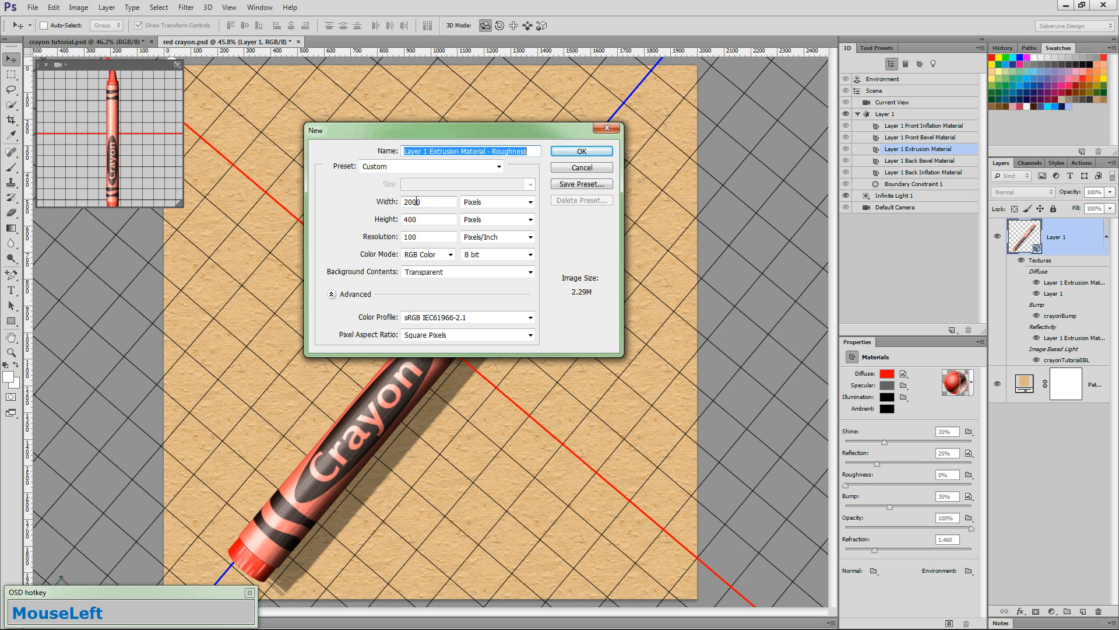
pyautogui.click(591, 154)
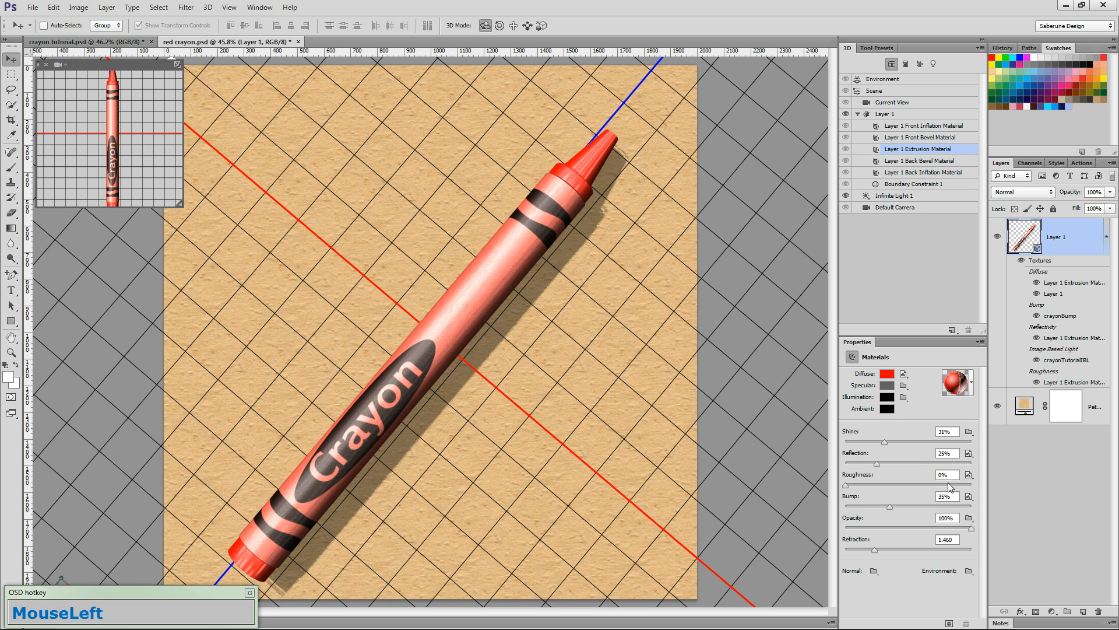
# Step: Open the extrusion material's roughness texture for editing and fill its layer with black
pyautogui.click(969, 475)
pyautogui.click(998, 488)
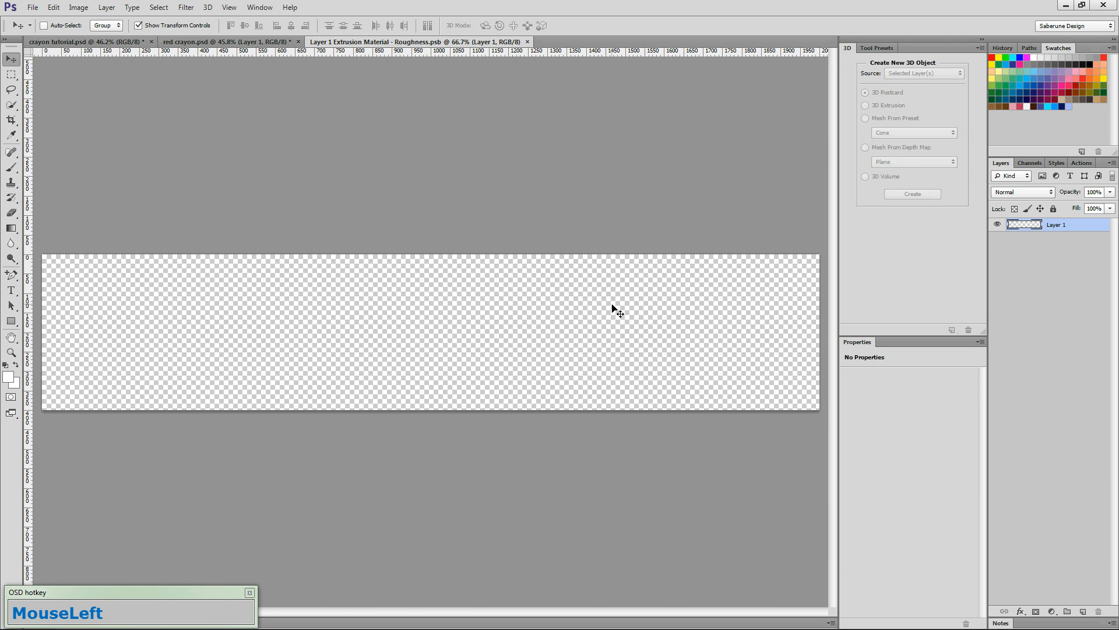
pyautogui.click(429, 198)
pyautogui.press('d')
pyautogui.press('alt')
pyautogui.hotkey('alt', 'BackSpace')
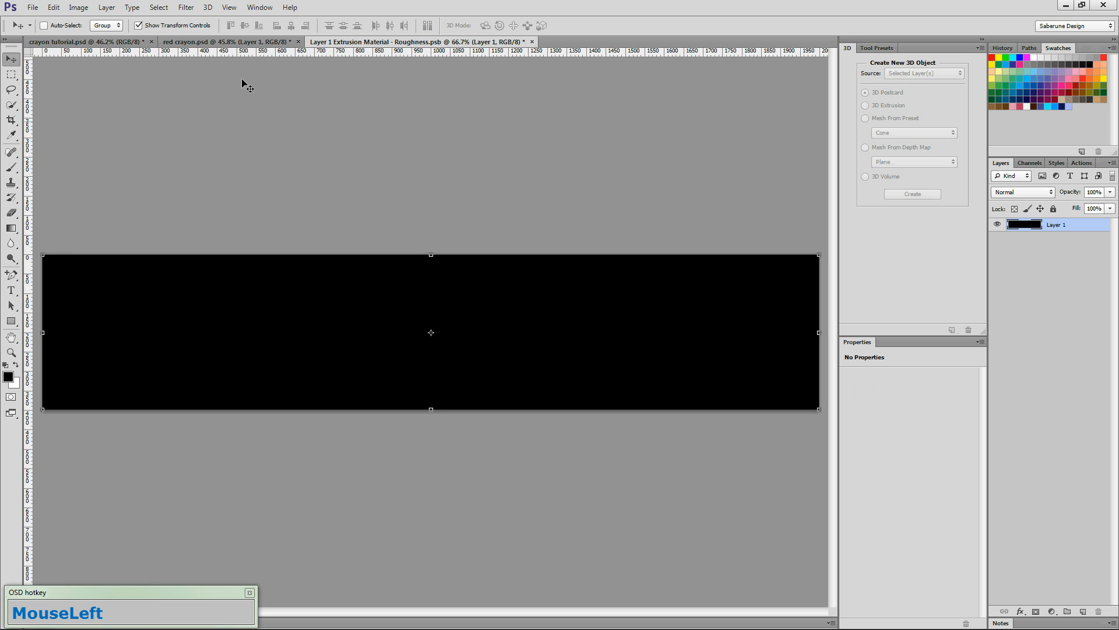
# Step: Create a wireframe painting overlay on the roughness texture and invert its lines to white
pyautogui.click(207, 7)
pyautogui.moveTo(238, 211)
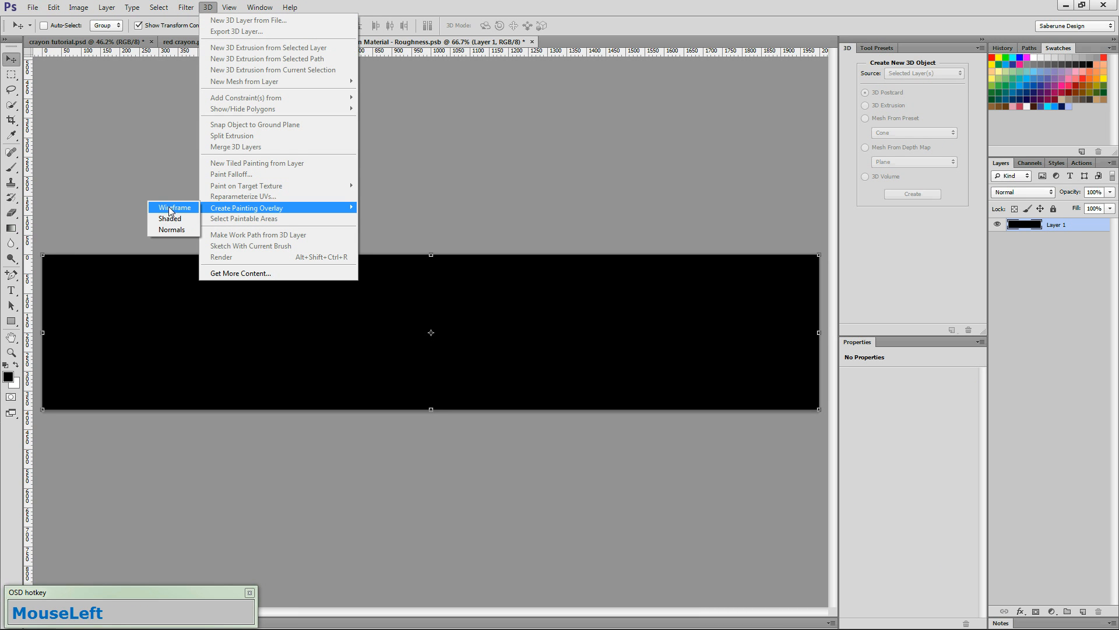
pyautogui.click(171, 212)
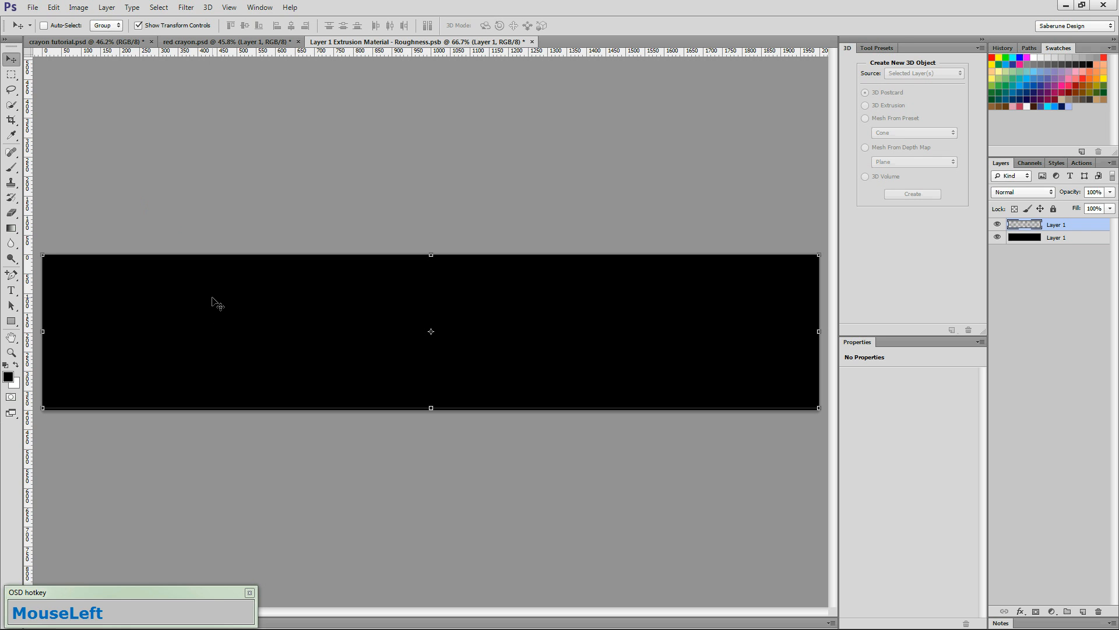
pyautogui.press('ctrl')
pyautogui.hotkey('ctrl', 'i')
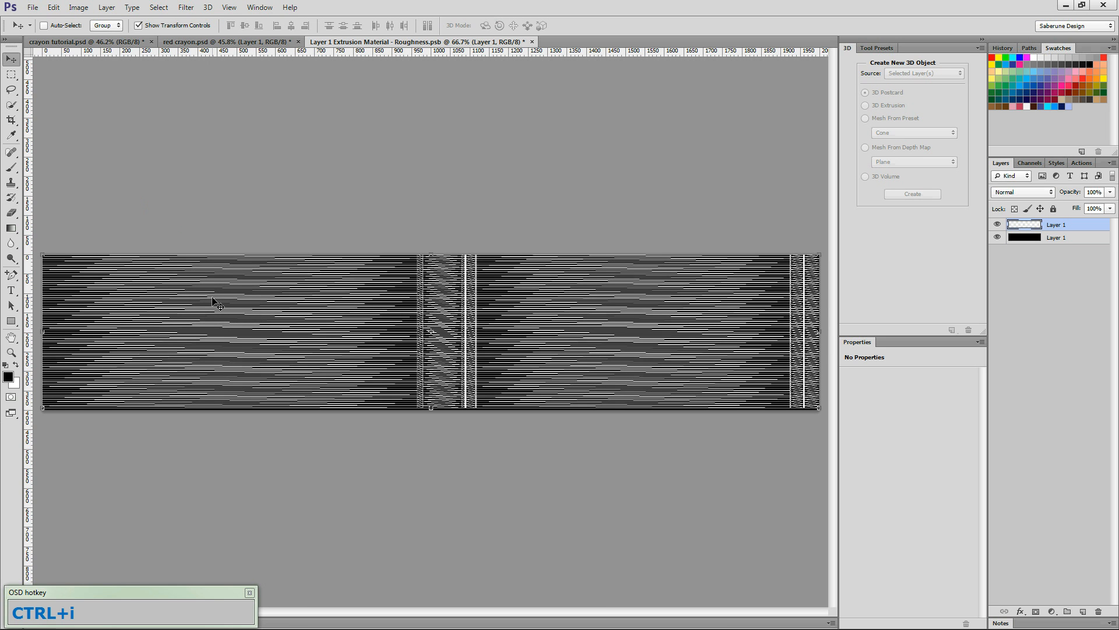
pyautogui.click(453, 341)
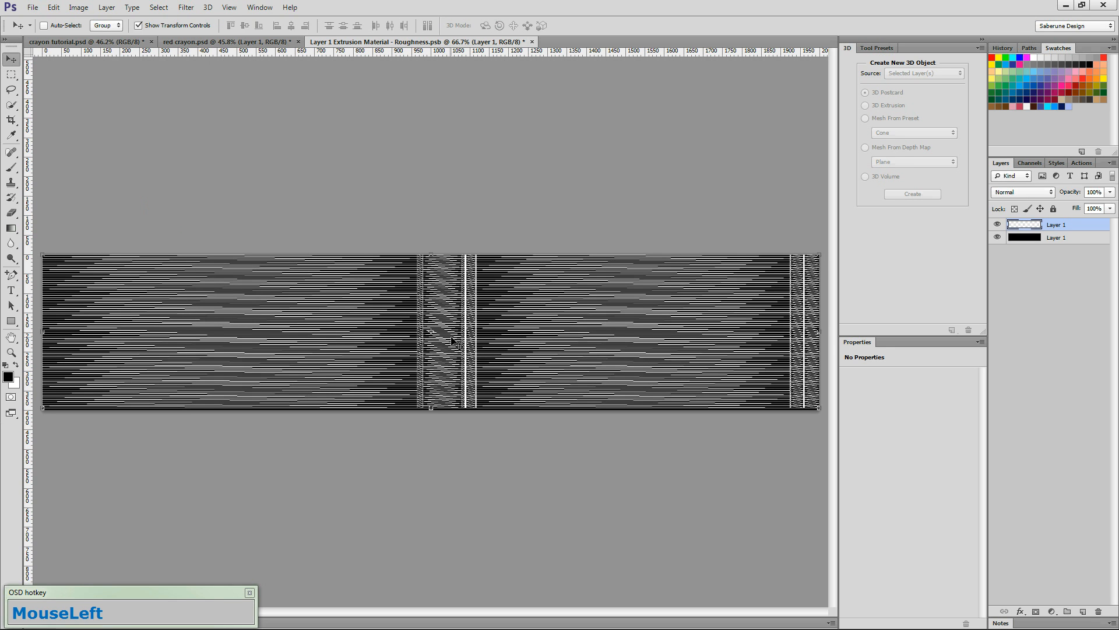
# Step: Draw a rectangle about 792 by 400 px over the overlay's label section and fill it with gray
pyautogui.click(13, 322)
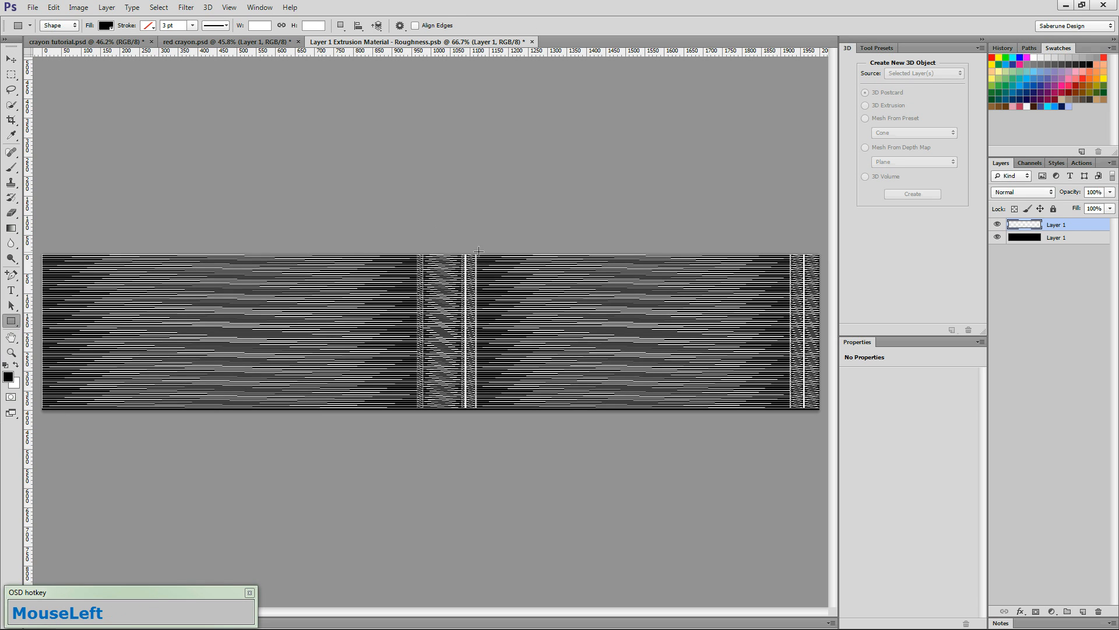
pyautogui.moveTo(482, 254); pyautogui.dragTo(575, 311)
pyautogui.moveTo(772, 394); pyautogui.dragTo(791, 409)
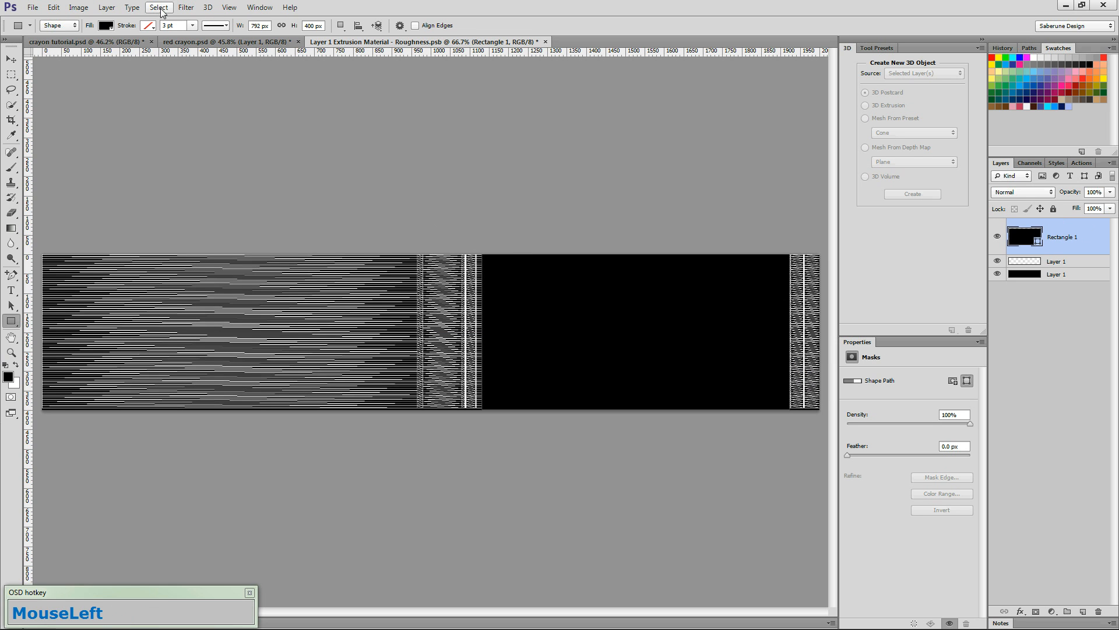
pyautogui.click(105, 26)
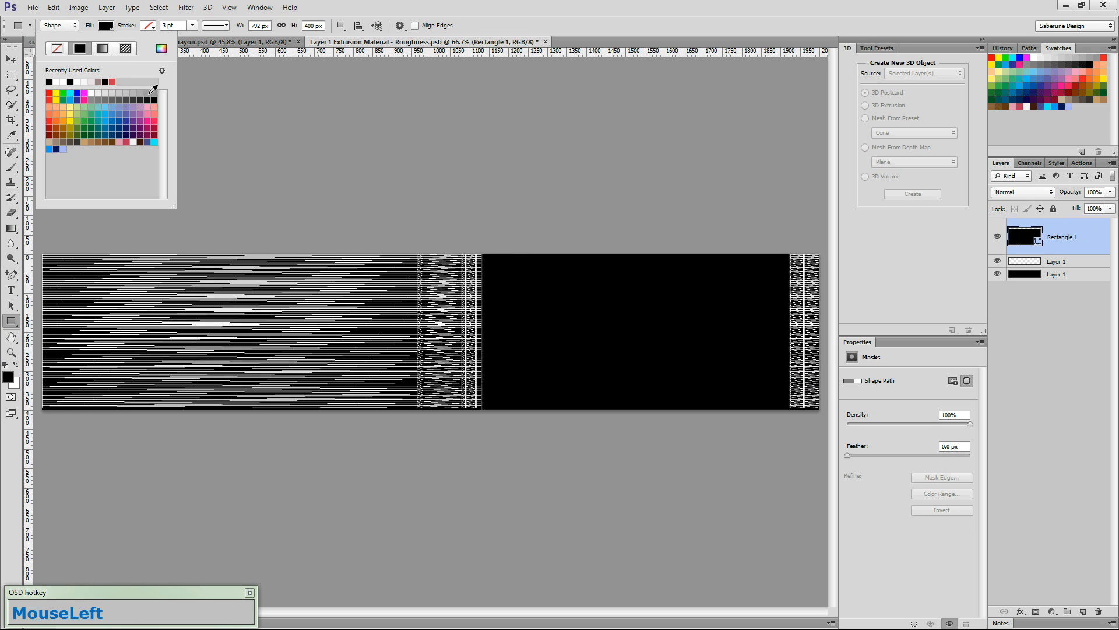
pyautogui.click(146, 93)
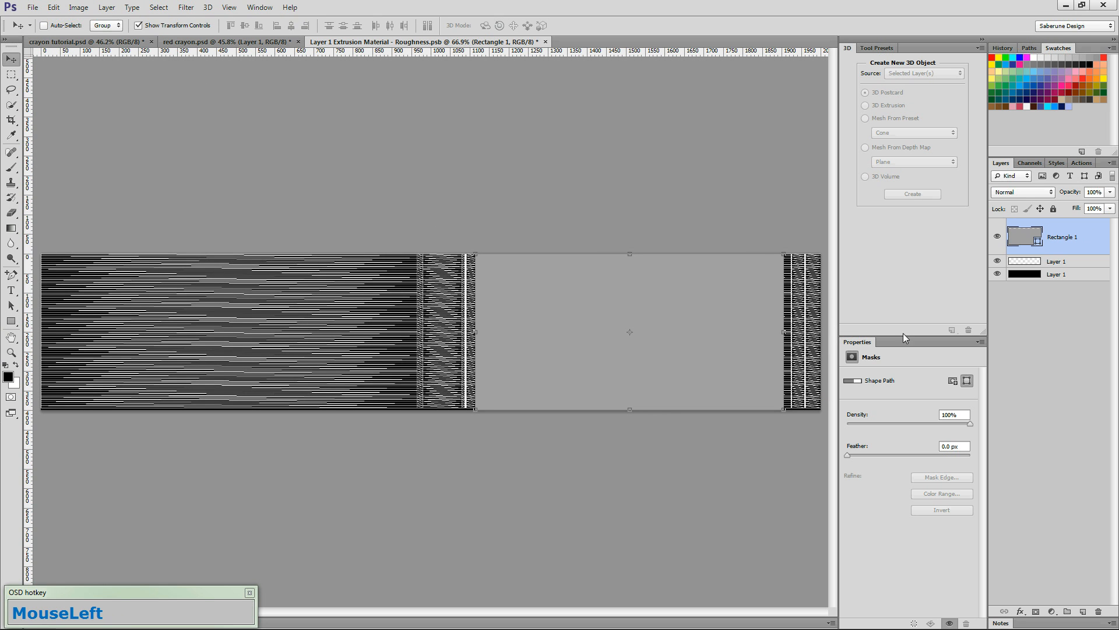
# Step: Fit the gray rectangle to the overlay's label section, stretching its right edge outward to about 102.65% width
pyautogui.press('z')
pyautogui.moveTo(812, 337); pyautogui.dragTo(907, 364)
pyautogui.press('v')
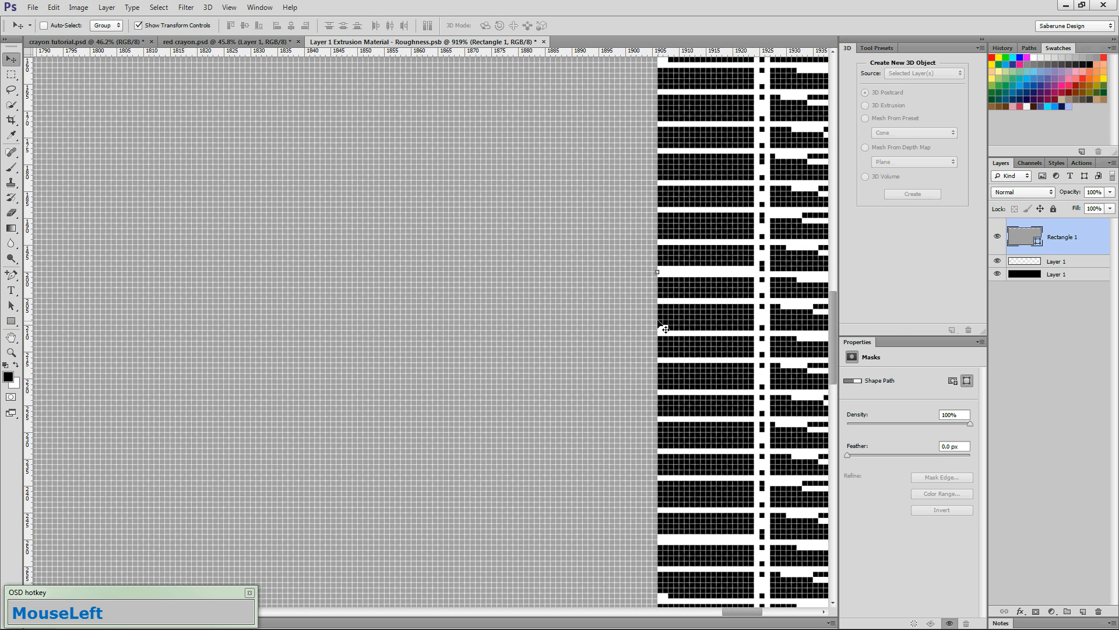
pyautogui.moveTo(658, 272); pyautogui.dragTo(770, 271)
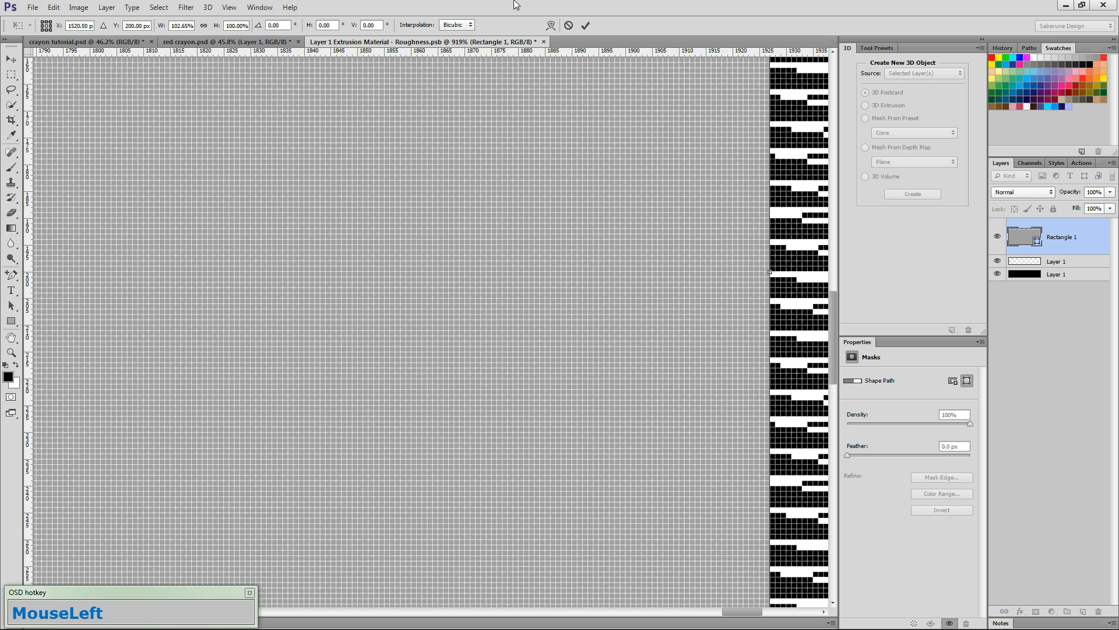
pyautogui.press('space')
pyautogui.moveTo(187, 345); pyautogui.dragTo(914, 354)
pyautogui.moveTo(106, 280); pyautogui.dragTo(111, 370)
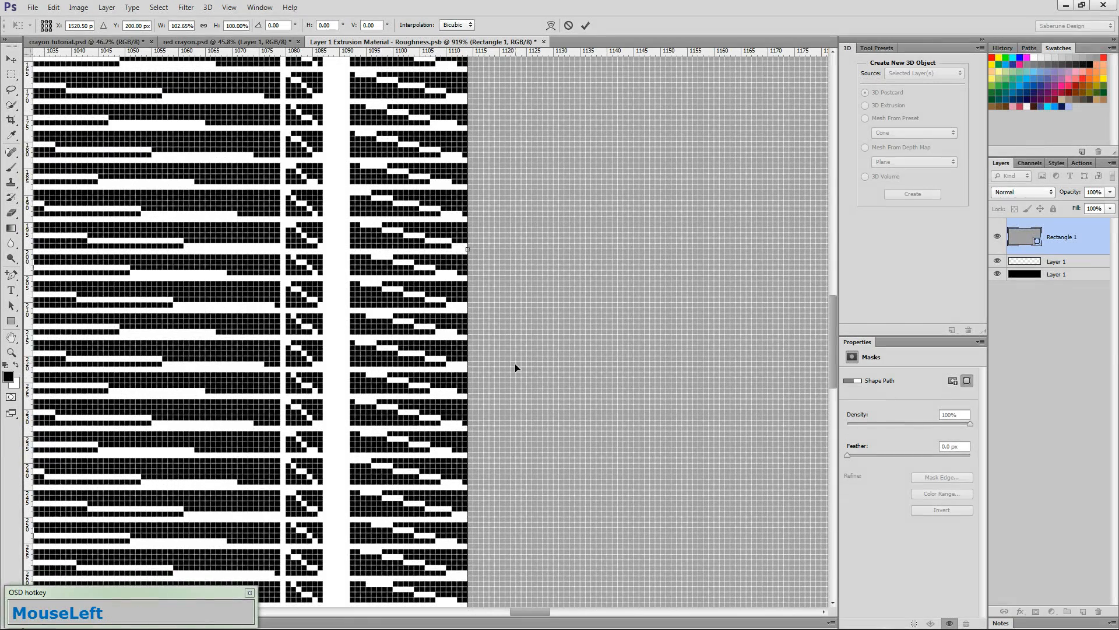
pyautogui.click(585, 25)
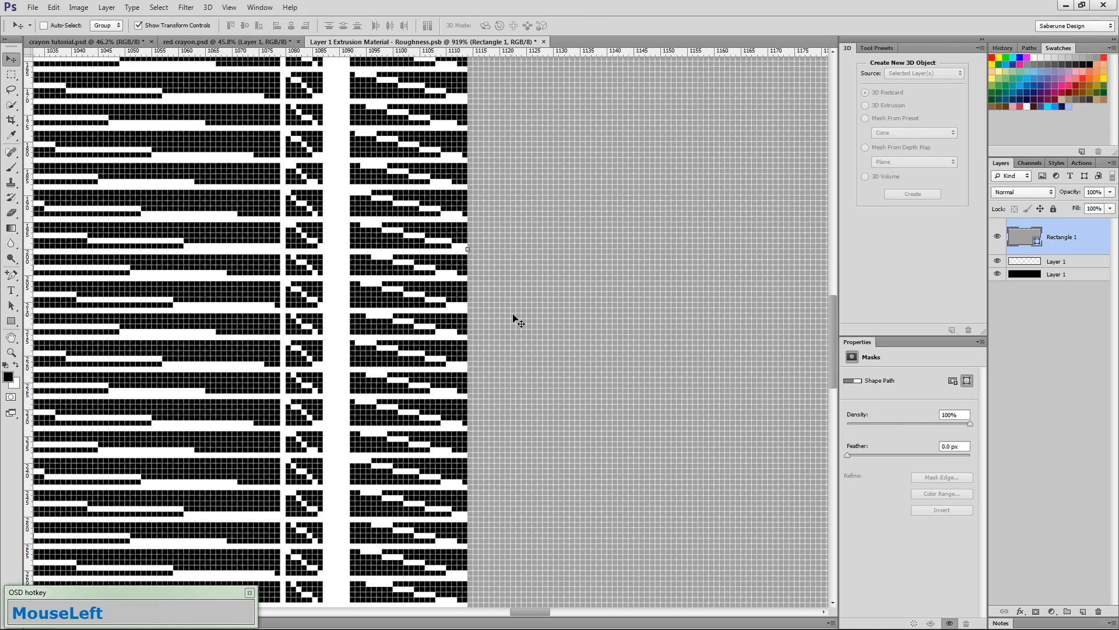
pyautogui.hotkey('ctrl', '0')
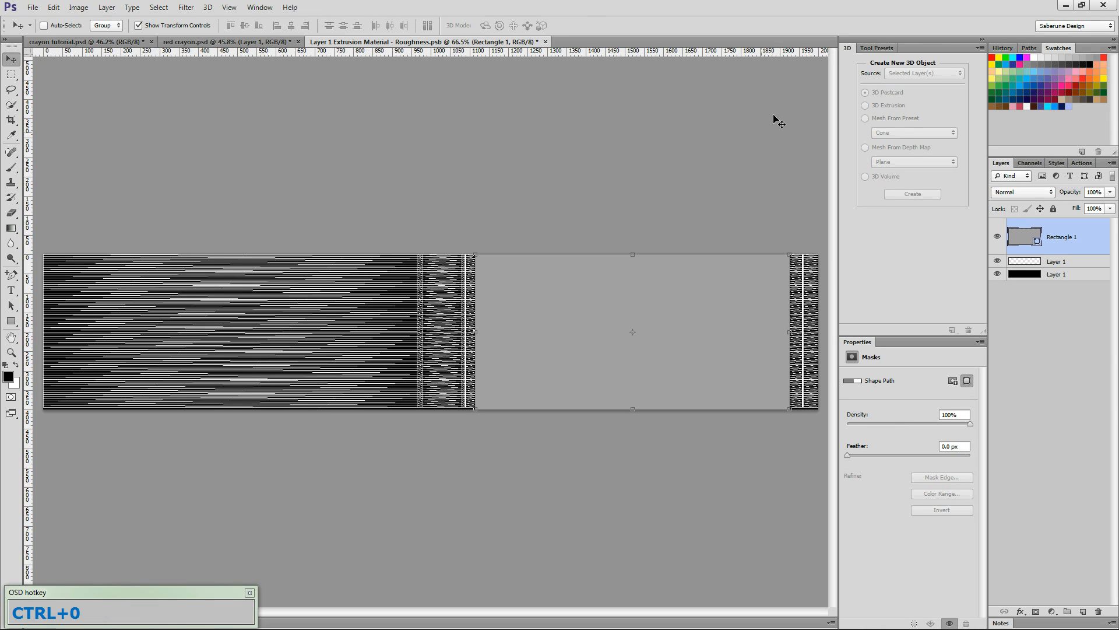
# Step: Delete the mesh overlay layer from the roughness texture and close the file, saving its changes
pyautogui.click(1073, 265)
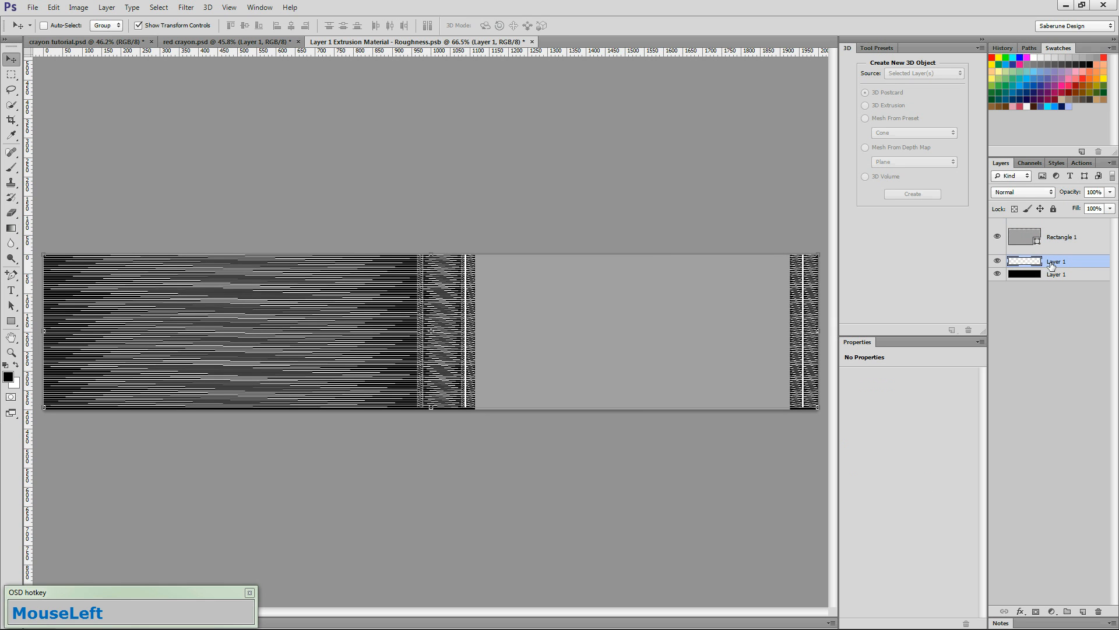
pyautogui.click(1098, 610)
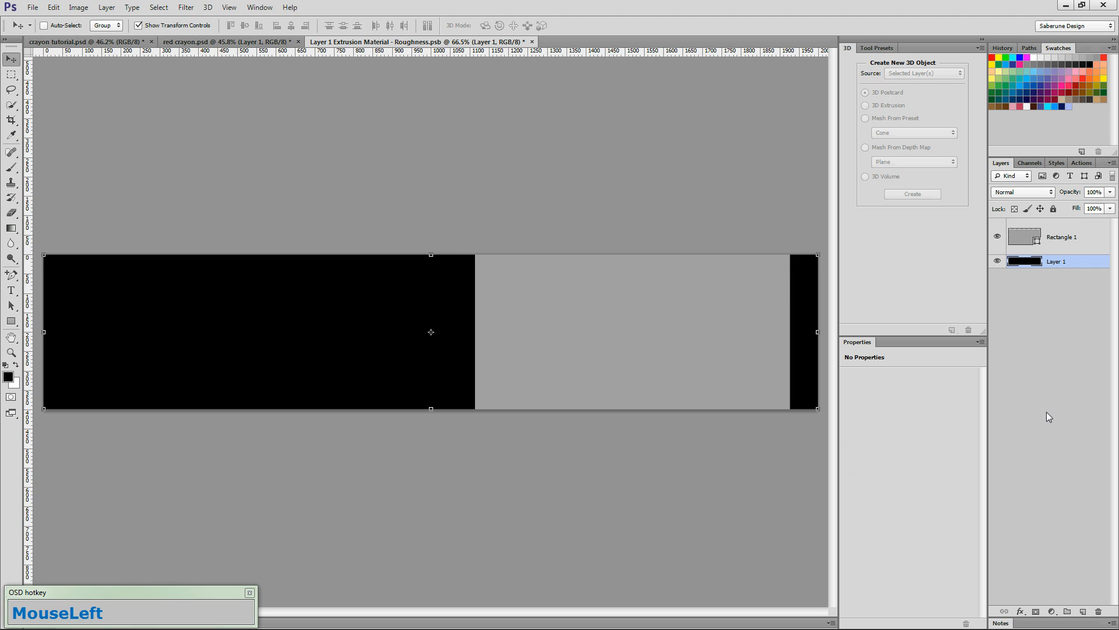
pyautogui.click(532, 42)
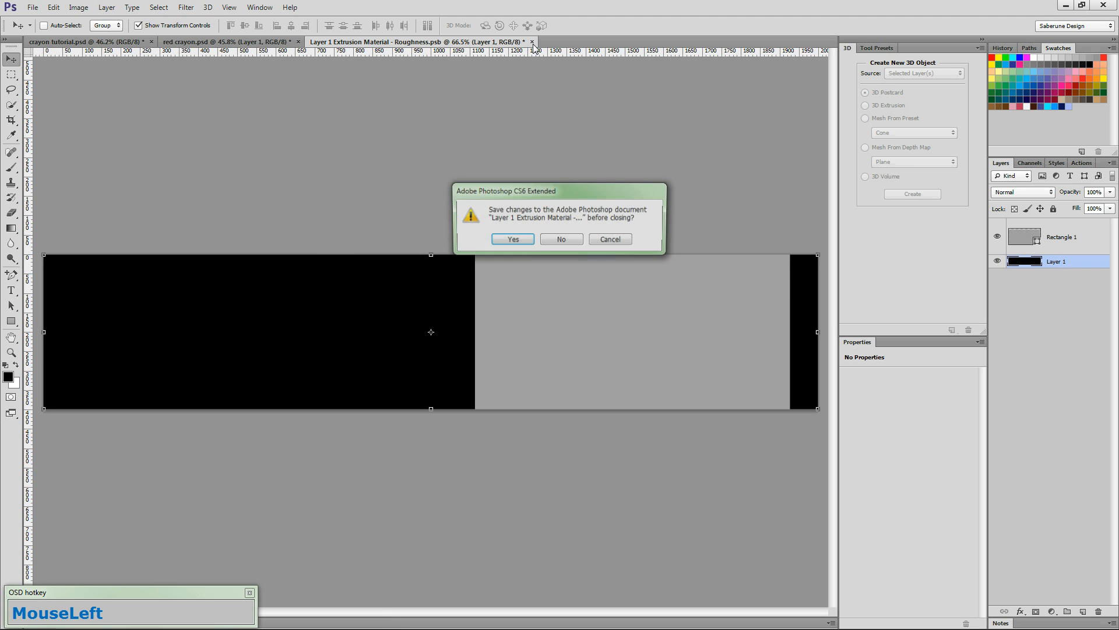
pyautogui.click(513, 239)
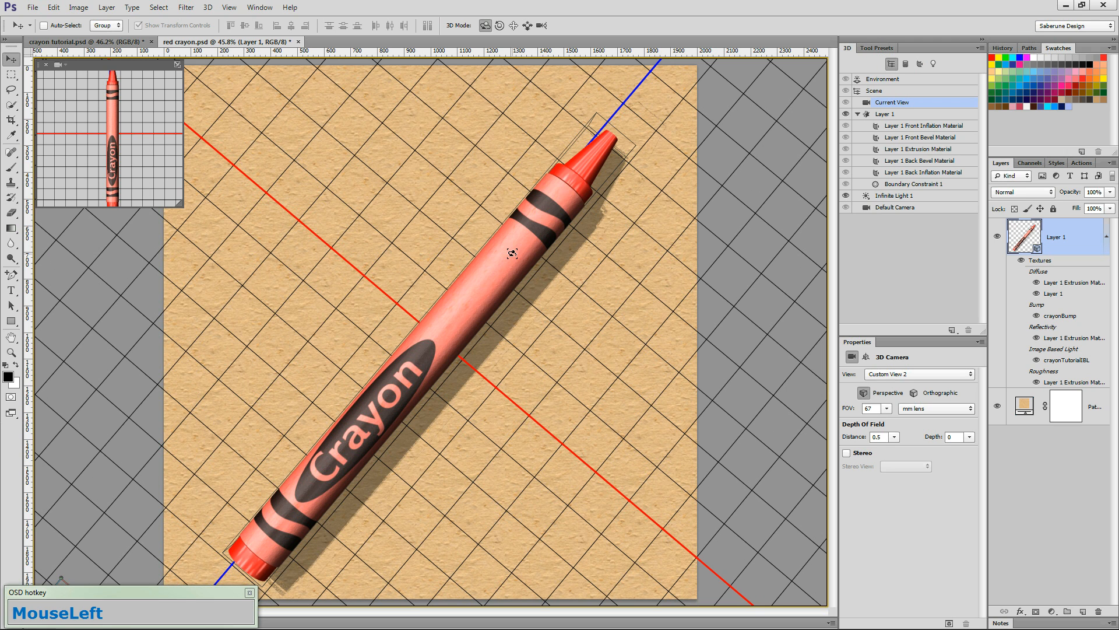
# Step: Test-render a rectangular area around the crayon's tip and upper stripes, and clear the selection
pyautogui.click(11, 75)
pyautogui.moveTo(503, 142); pyautogui.dragTo(626, 232)
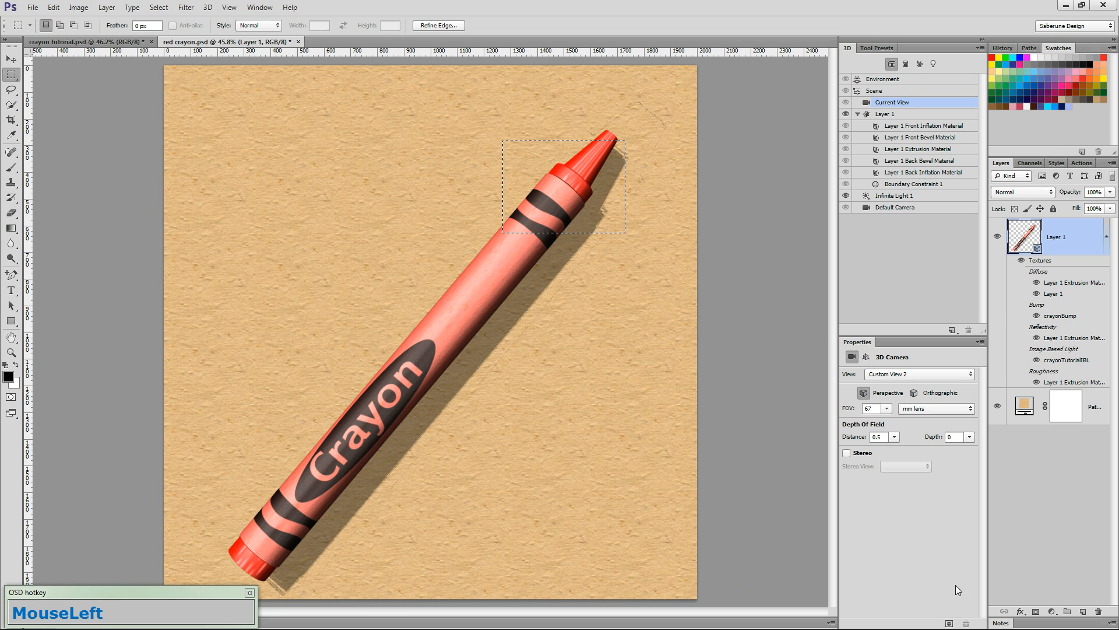
pyautogui.click(949, 623)
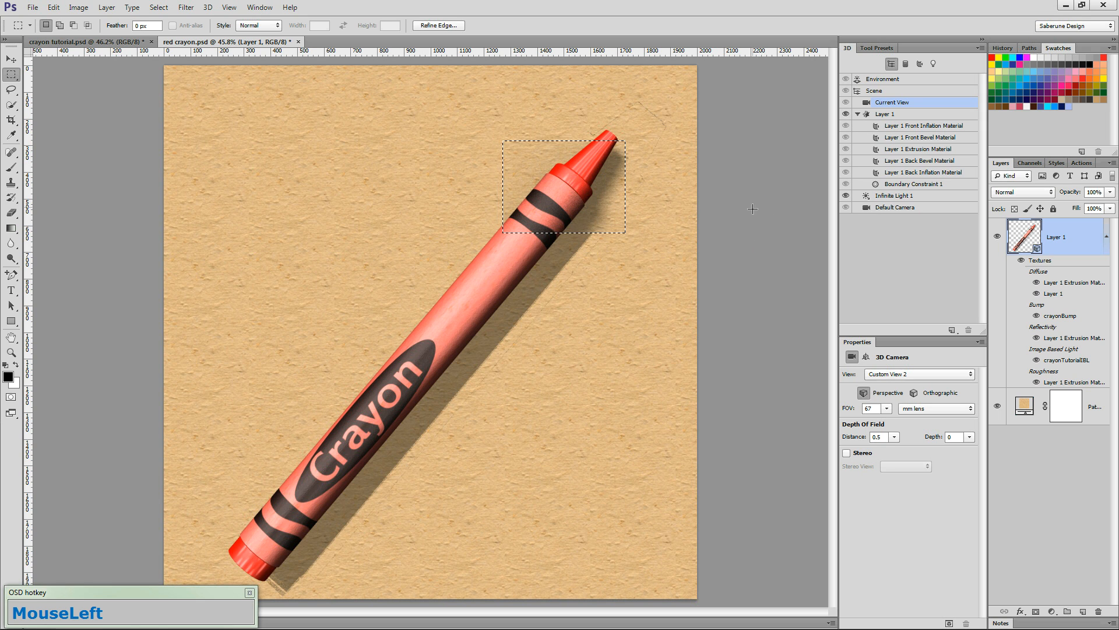
pyautogui.hotkey('ctrl', 'd')
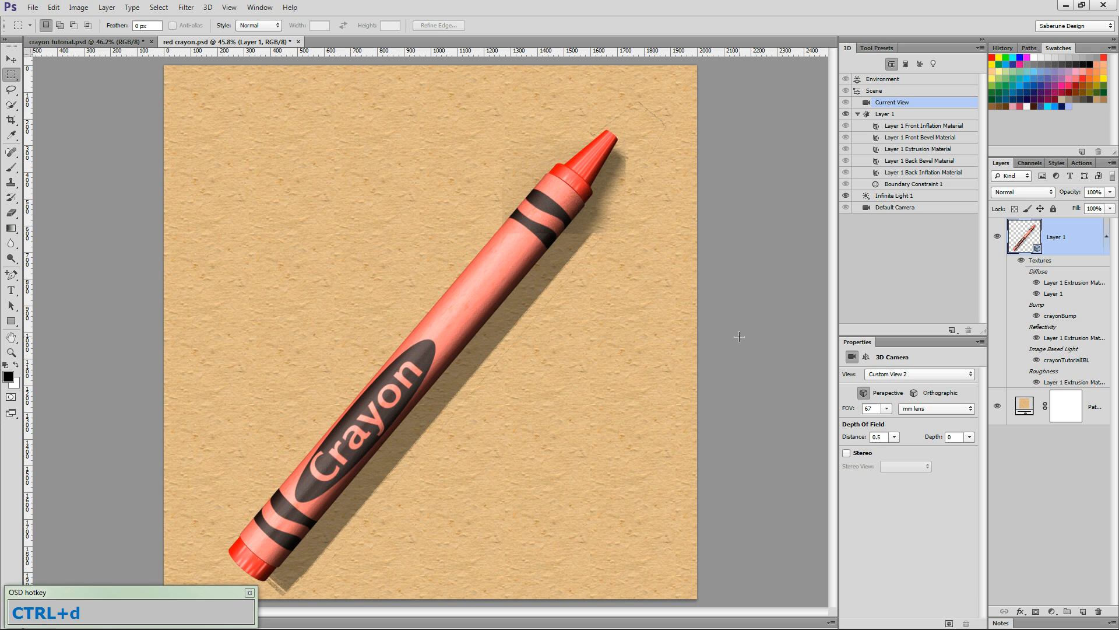
pyautogui.click(743, 297)
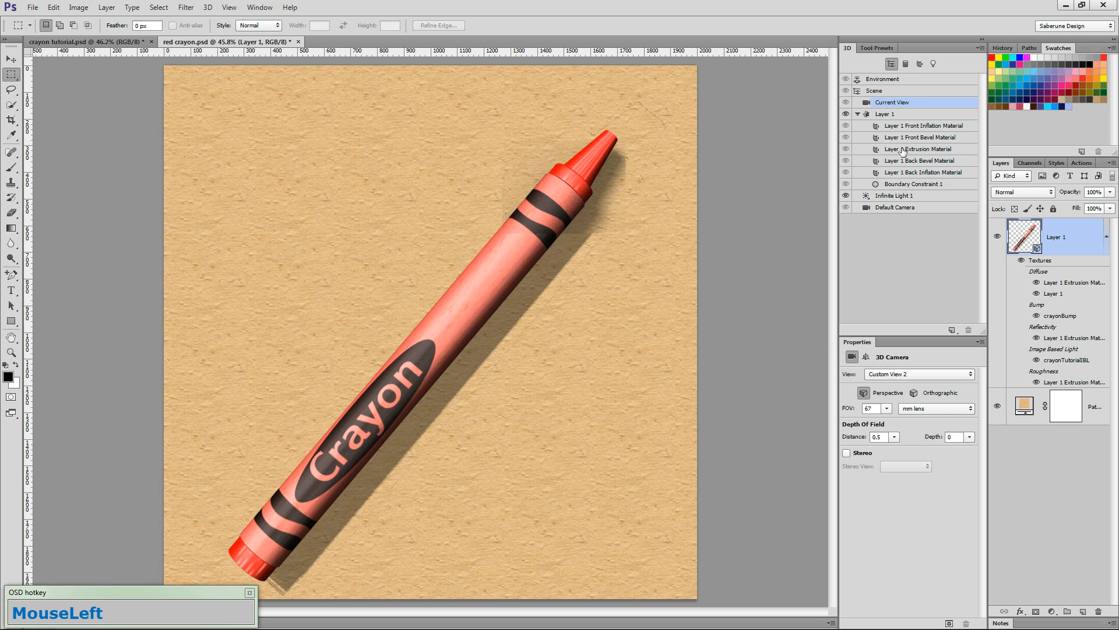
# Step: Open the extrusion material's diffuse texture, move the Crayon label slightly down toward the wrapper's lower edge, and save
pyautogui.click(913, 149)
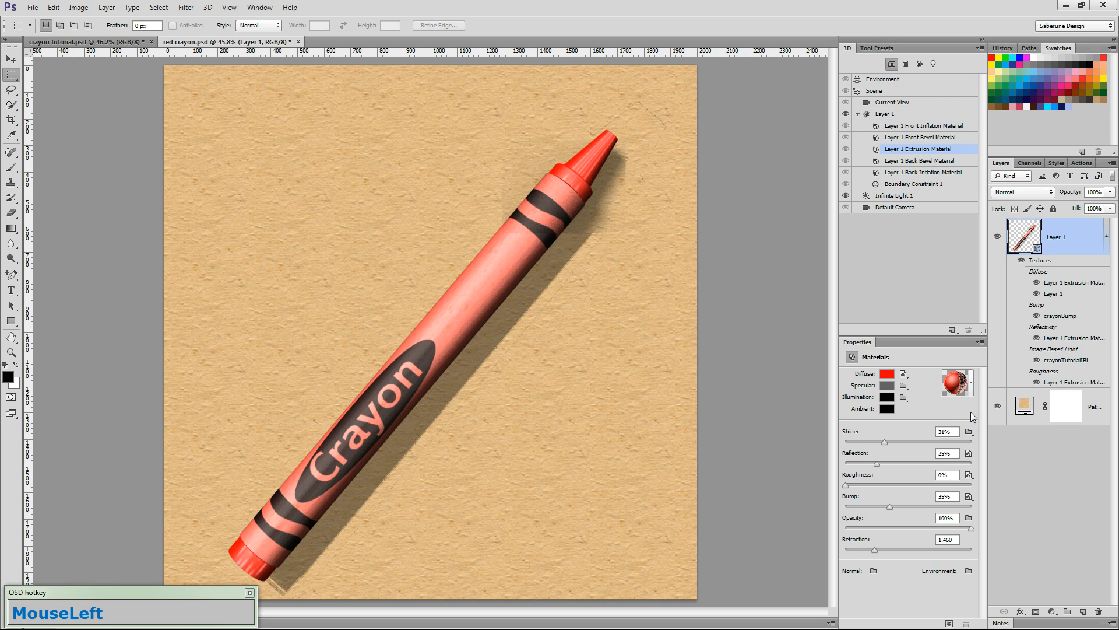
pyautogui.click(904, 374)
pyautogui.click(922, 388)
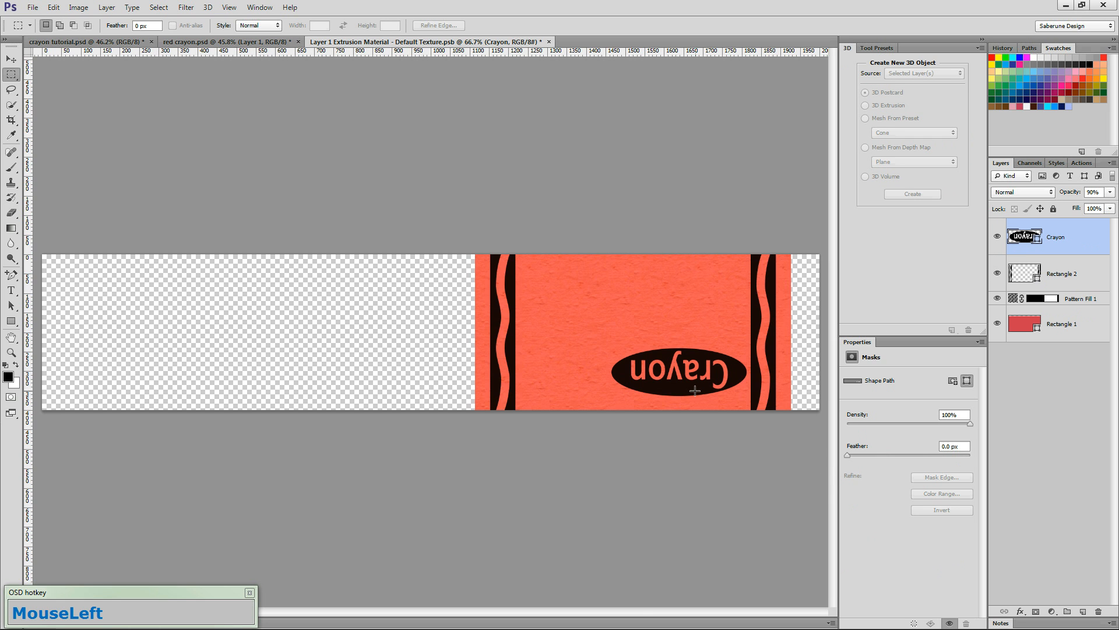
pyautogui.moveTo(704, 395); pyautogui.dragTo(758, 395)
pyautogui.click(11, 60)
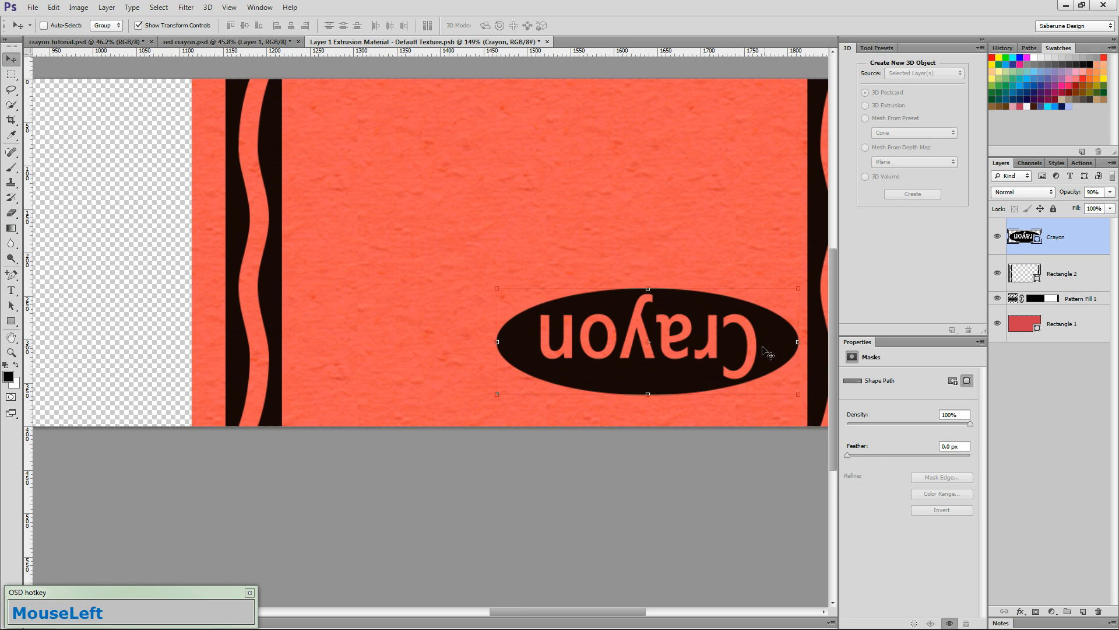
pyautogui.moveTo(700, 313); pyautogui.dragTo(700, 333)
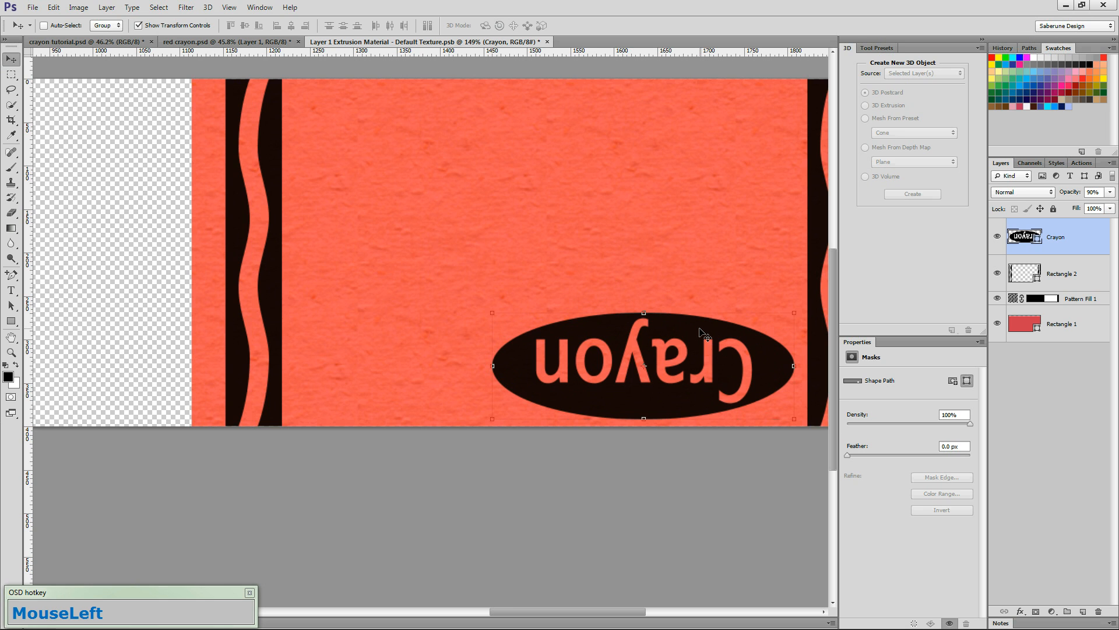
# Step: Open the extrusion material's bump texture and copy the Crayon label from the diffuse texture into the same position as a guide
pyautogui.click(211, 44)
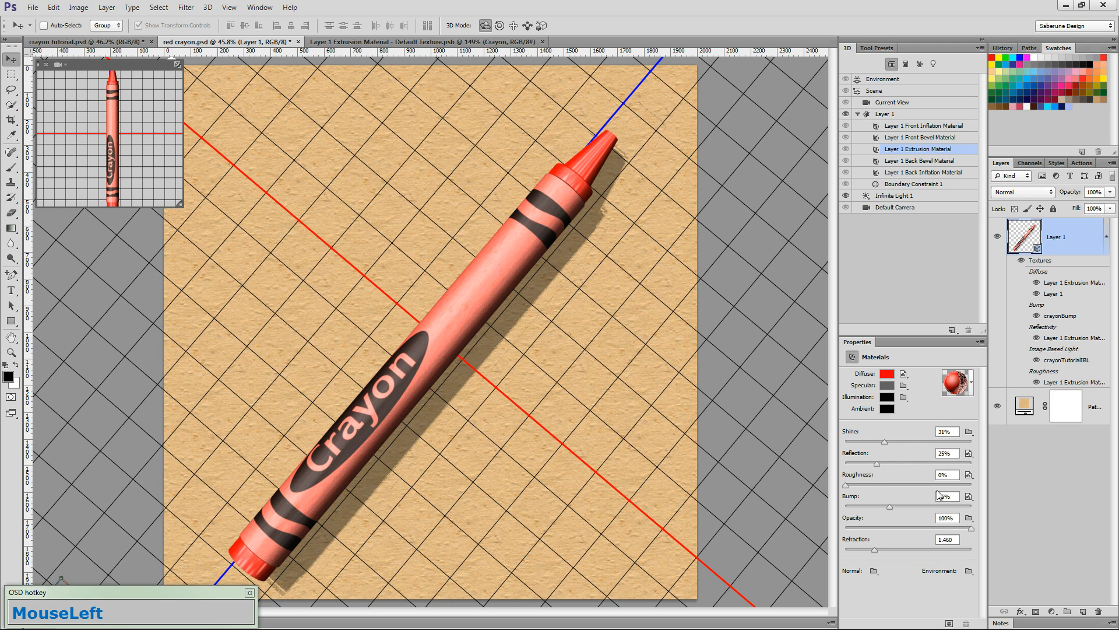
pyautogui.click(969, 497)
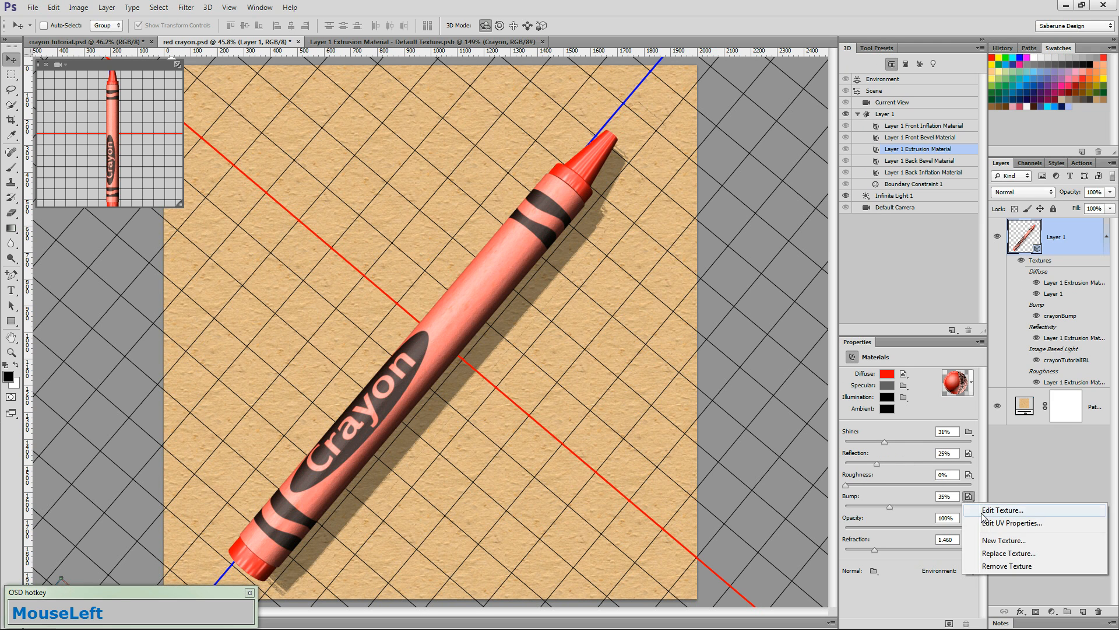
pyautogui.click(981, 510)
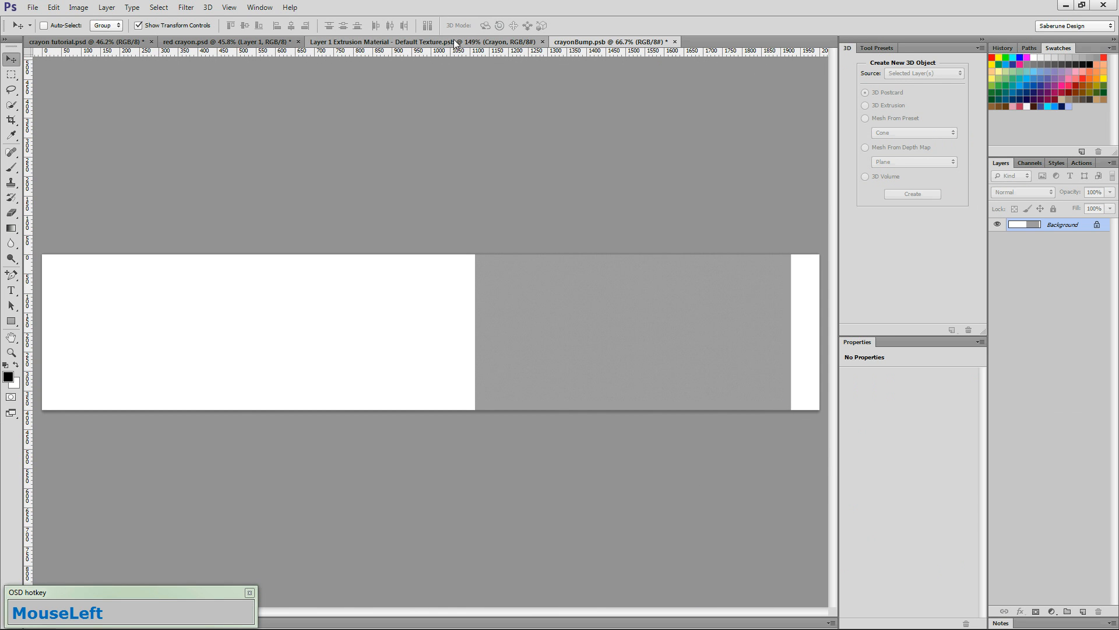
pyautogui.click(454, 42)
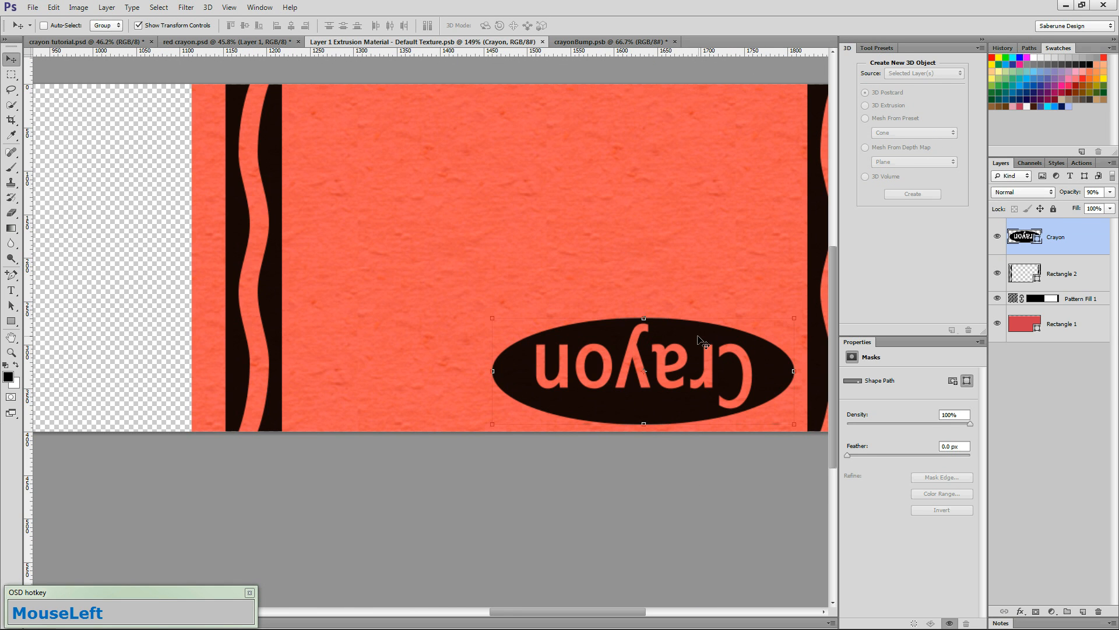
pyautogui.moveTo(681, 339); pyautogui.dragTo(616, 42)
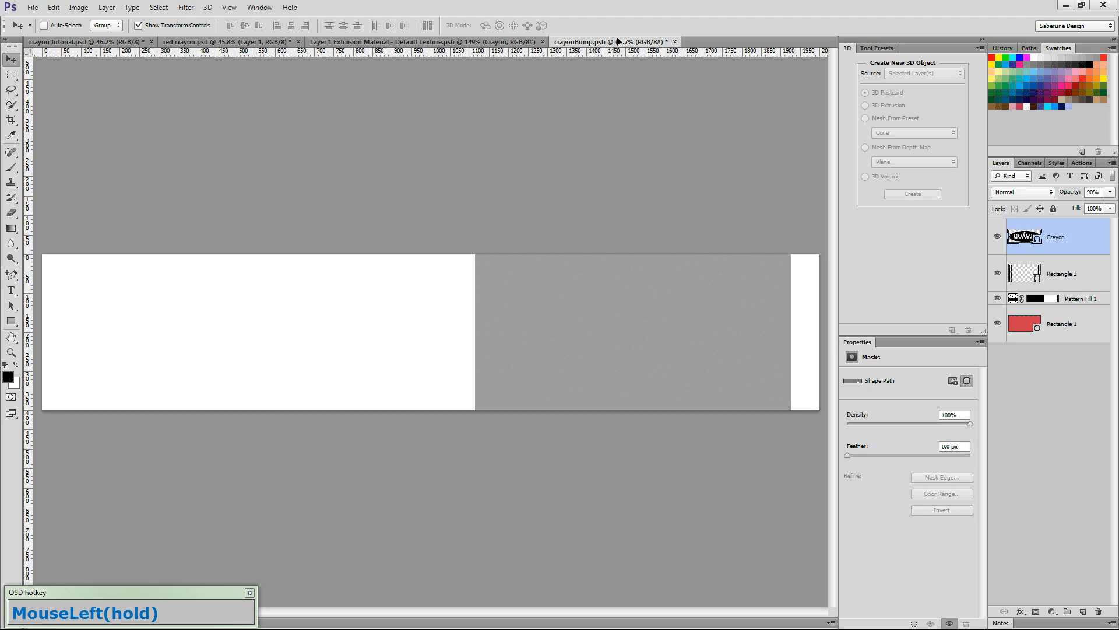
pyautogui.moveTo(622, 58); pyautogui.dragTo(665, 214)
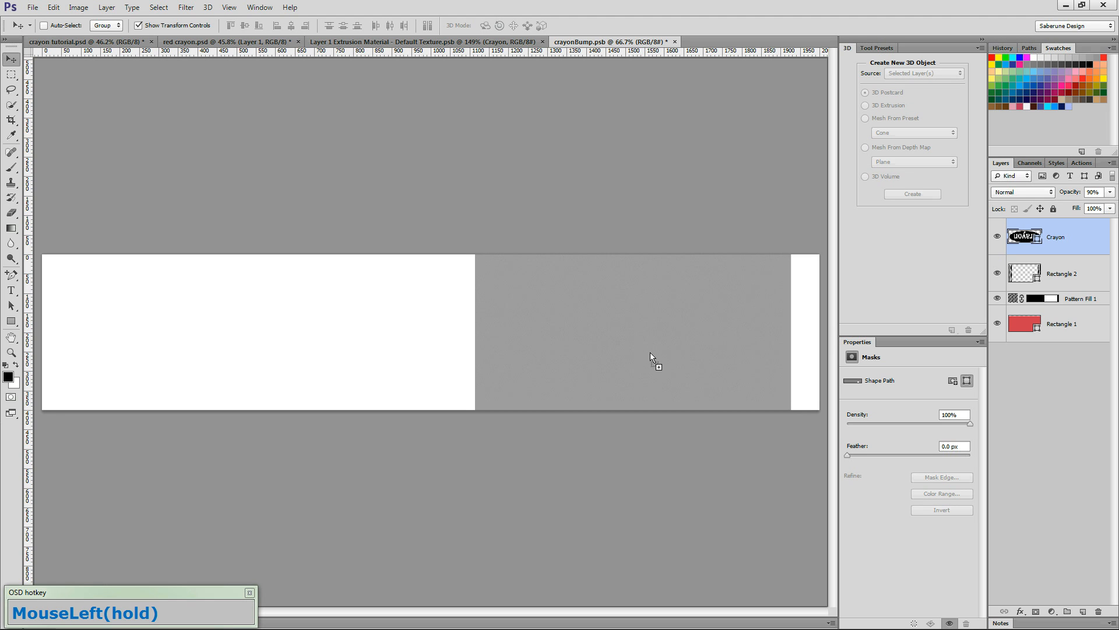
pyautogui.moveTo(649, 353); pyautogui.dragTo(639, 336)
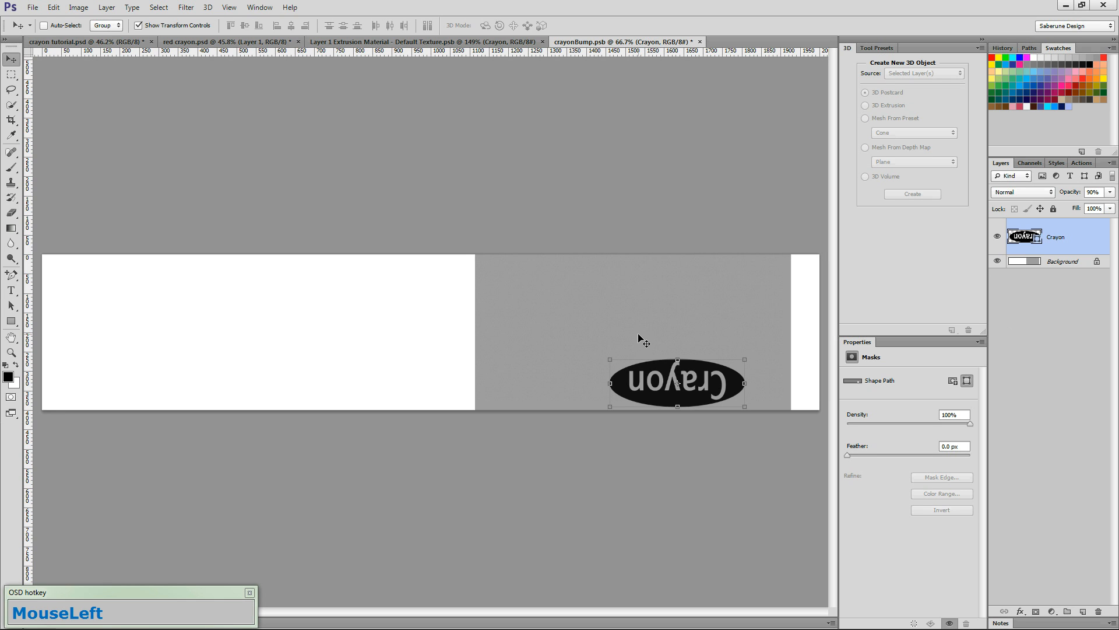
pyautogui.scroll(1, 668, 372)
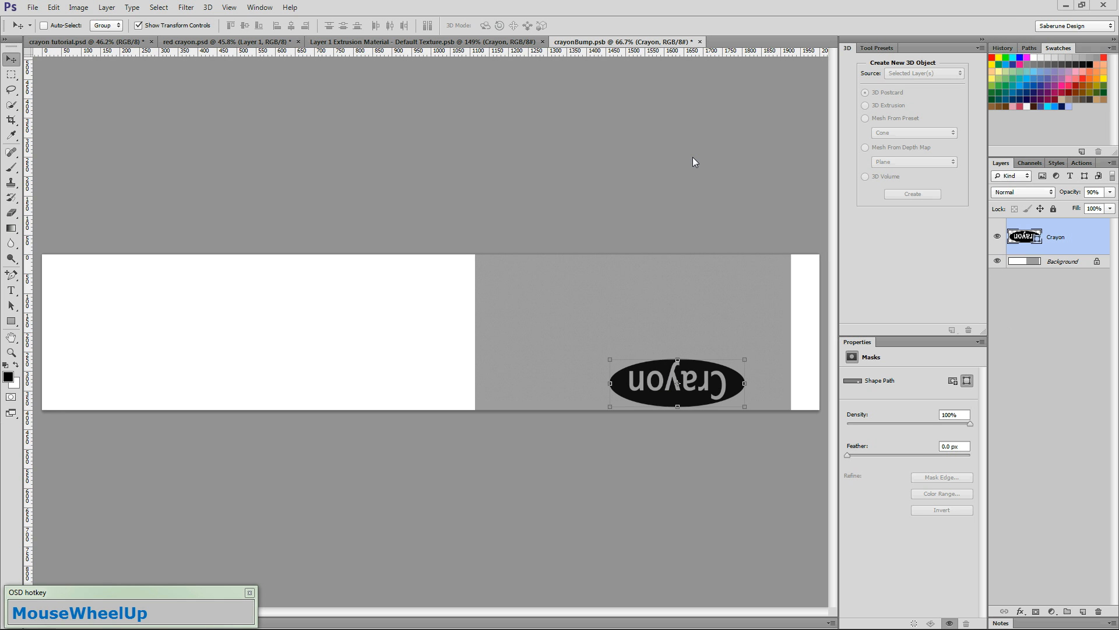
# Step: Draw a 1 px black horizontal line about 810 px long above the label, aligning its start with the gray section's left edge
pyautogui.click(12, 322)
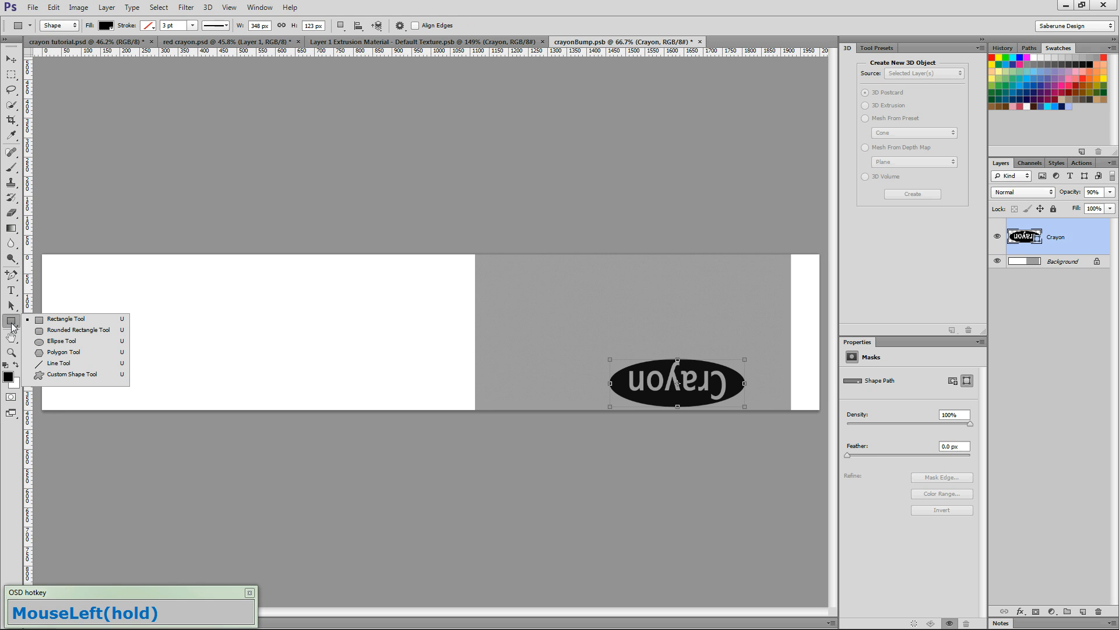
pyautogui.moveTo(12, 325); pyautogui.dragTo(62, 366)
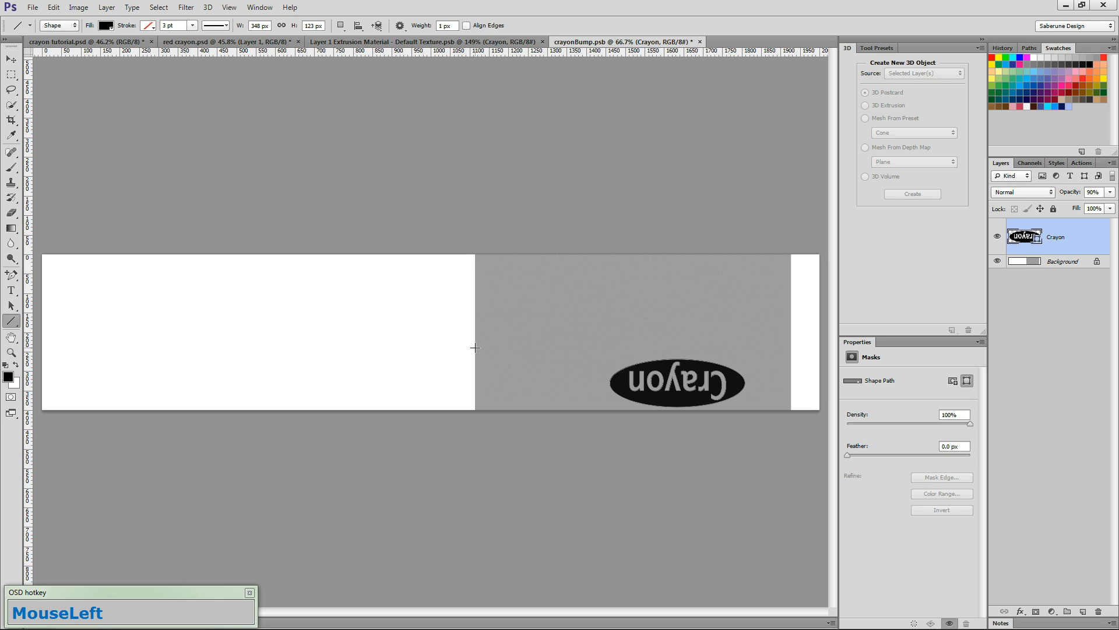
pyautogui.moveTo(475, 347); pyautogui.dragTo(791, 351)
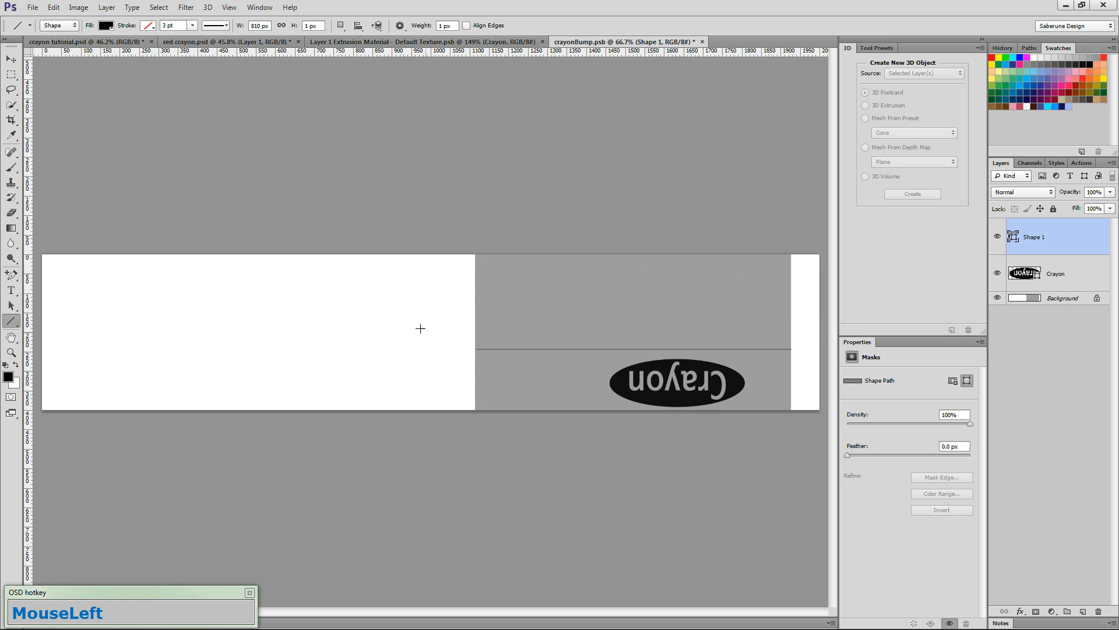
pyautogui.press('z')
pyautogui.moveTo(480, 350); pyautogui.dragTo(584, 365)
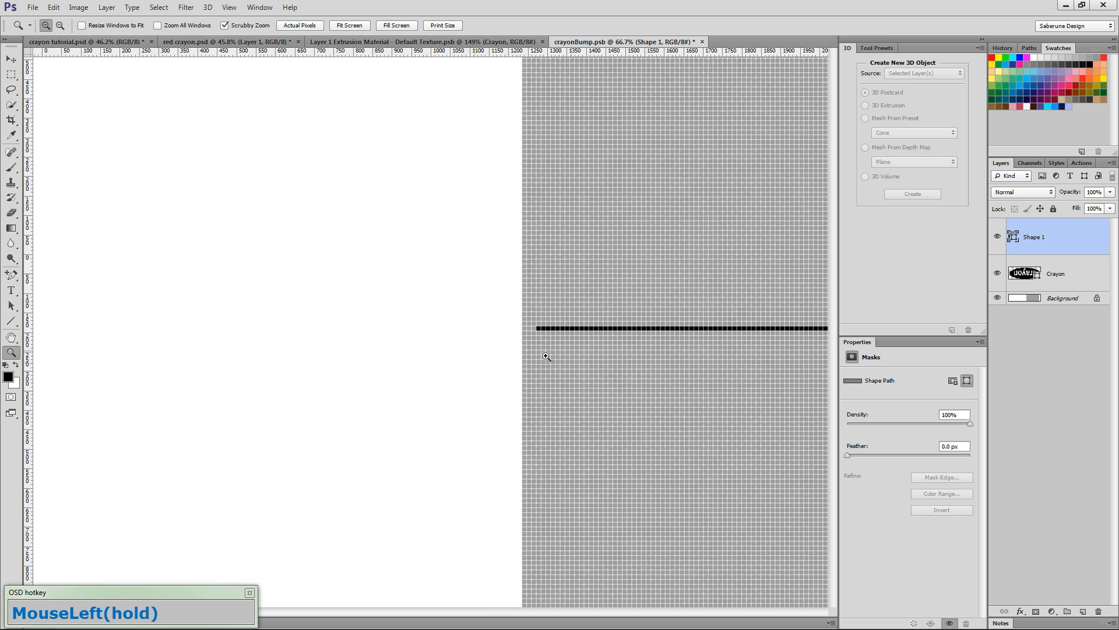
pyautogui.click(14, 61)
pyautogui.press('Left')
pyautogui.press('Left')
pyautogui.press('Left')
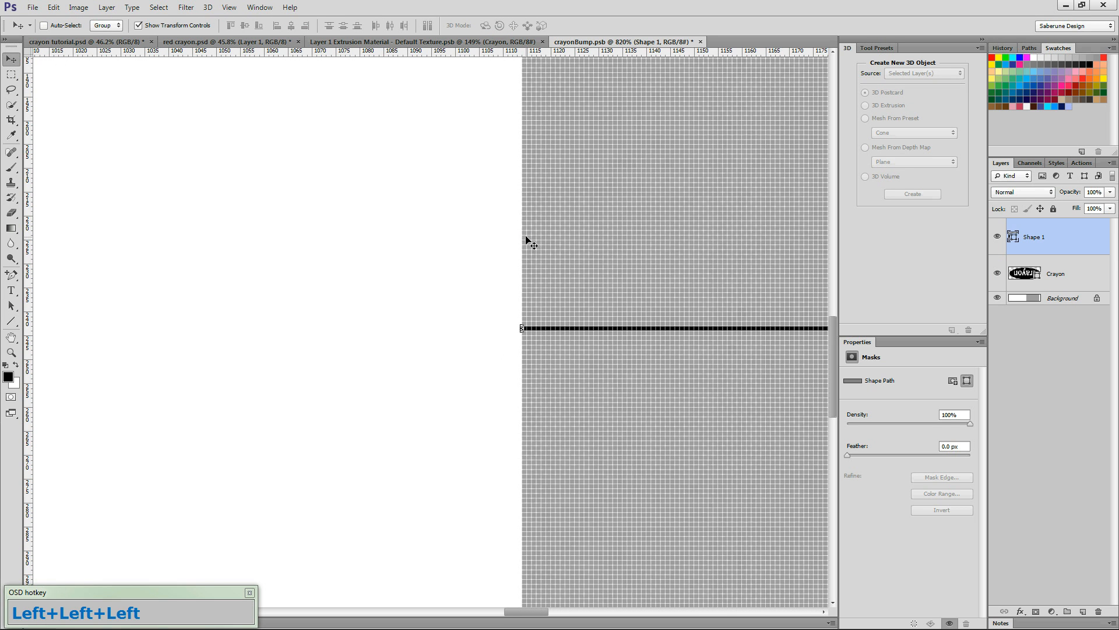
# Step: Stretch the line's right end to the gray section's right edge, at about 100.37% width
pyautogui.hotkey('ctrl', '0')
pyautogui.press('z')
pyautogui.click(798, 351)
pyautogui.moveTo(823, 356); pyautogui.dragTo(889, 378)
pyautogui.press('v')
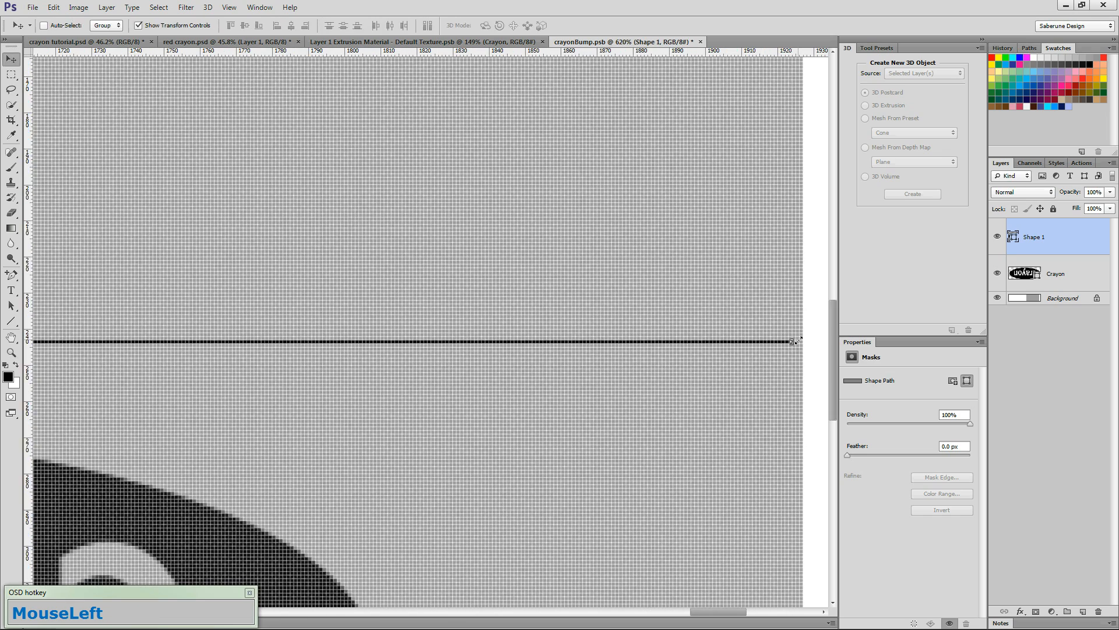
pyautogui.press('ctrl')
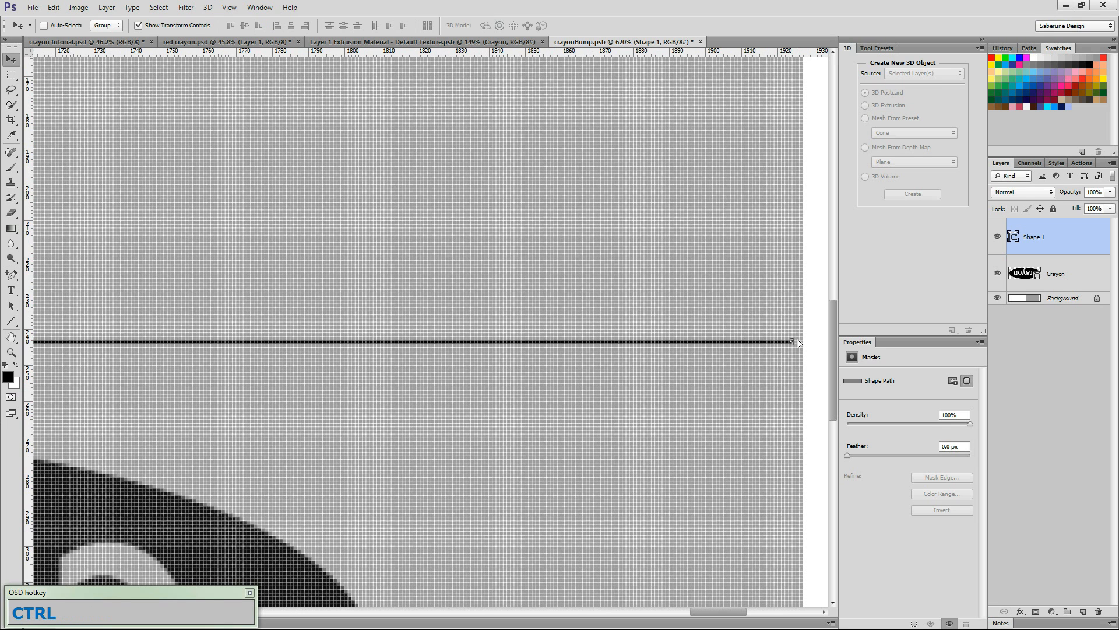
pyautogui.hotkey('ctrl', 't')
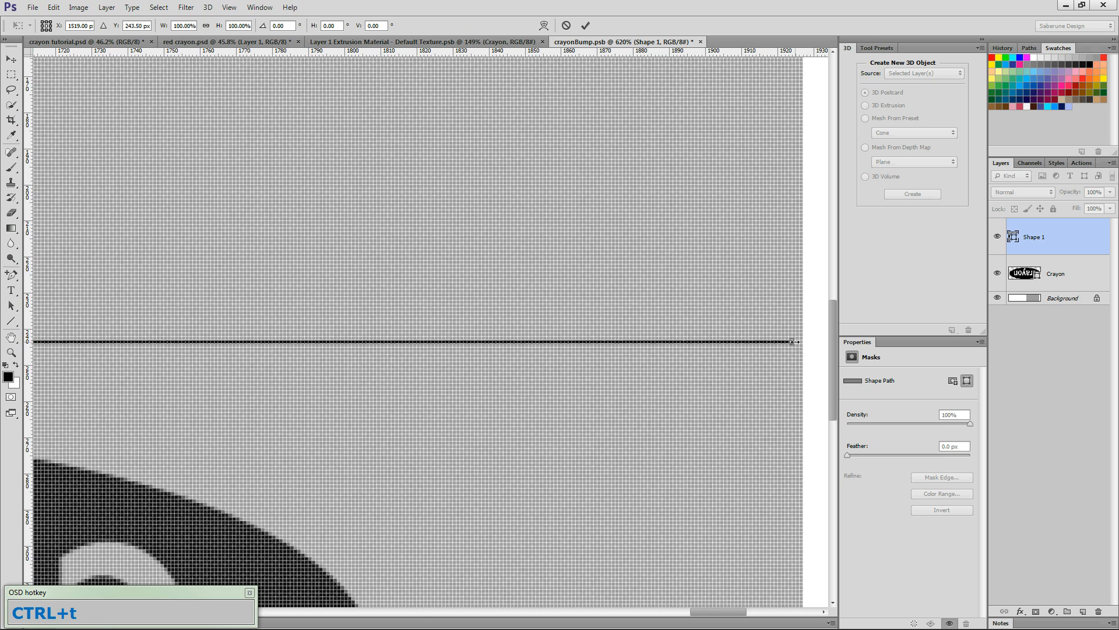
pyautogui.click(794, 344)
pyautogui.moveTo(793, 342); pyautogui.dragTo(804, 342)
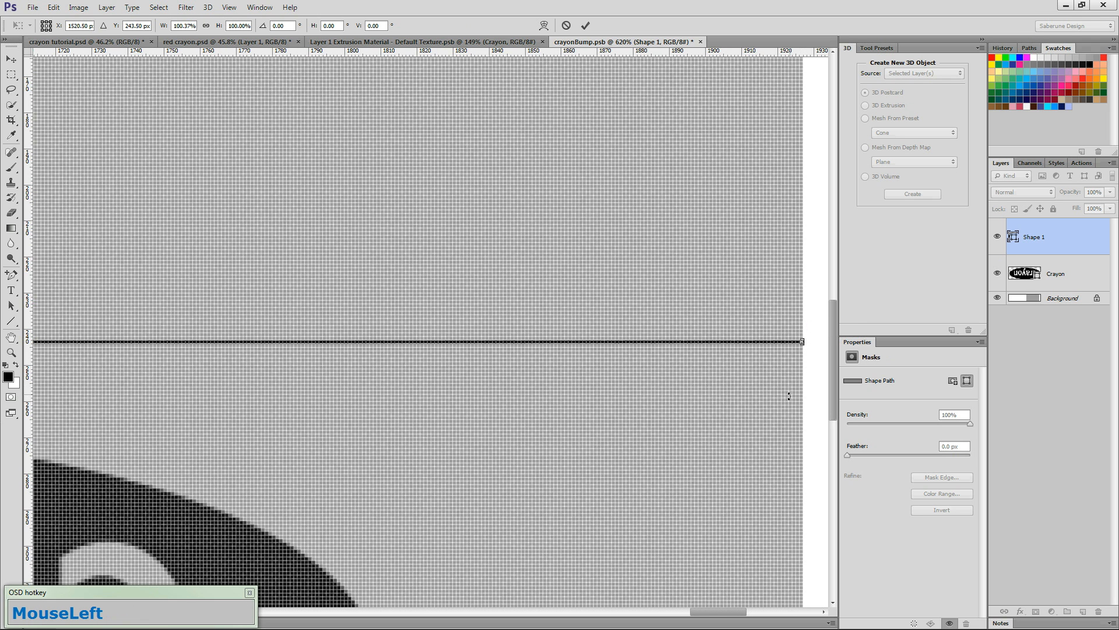
pyautogui.click(586, 26)
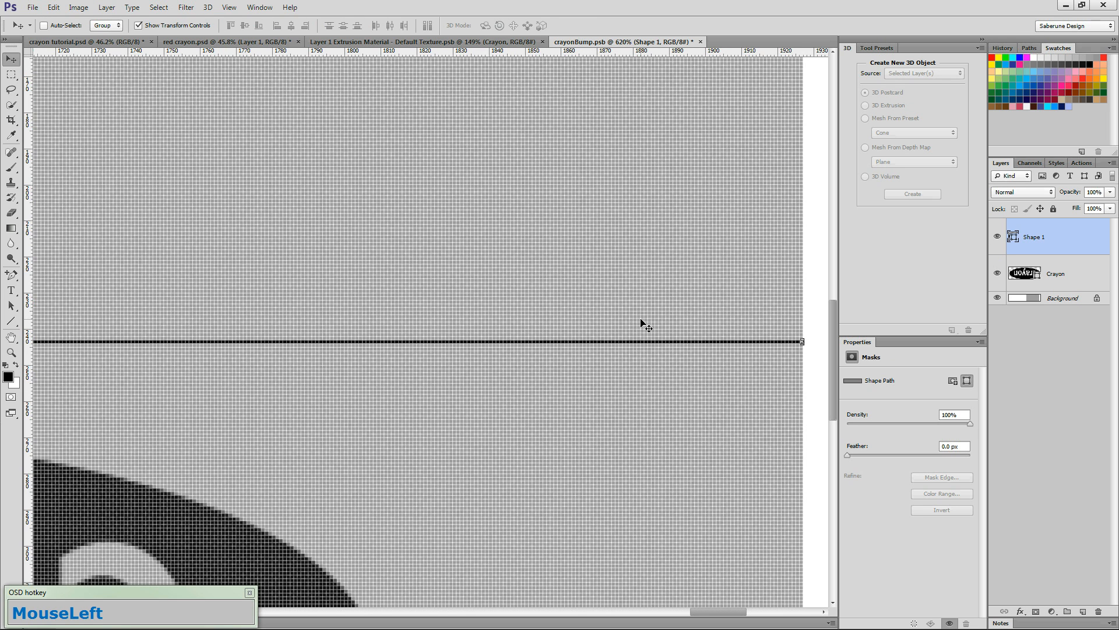
# Step: Nudge the horizontal line down until it sits just above the Crayon label's oval
pyautogui.hotkey('ctrl', '0')
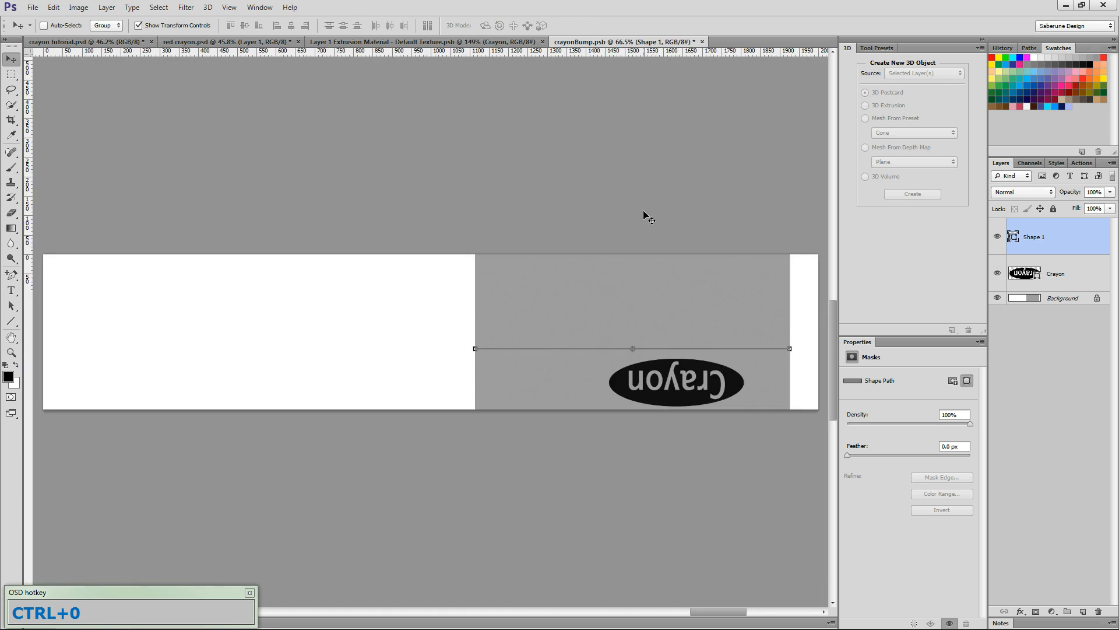
pyautogui.press('Down')
pyautogui.press('Down')
pyautogui.press('Down')
pyautogui.press('Down')
pyautogui.press('Down')
pyautogui.press('Down')
pyautogui.press('Down')
pyautogui.press('Down')
pyautogui.press('Down')
pyautogui.press('Down')
pyautogui.press('Down')
pyautogui.press('Down')
pyautogui.press('Down')
pyautogui.press('Down')
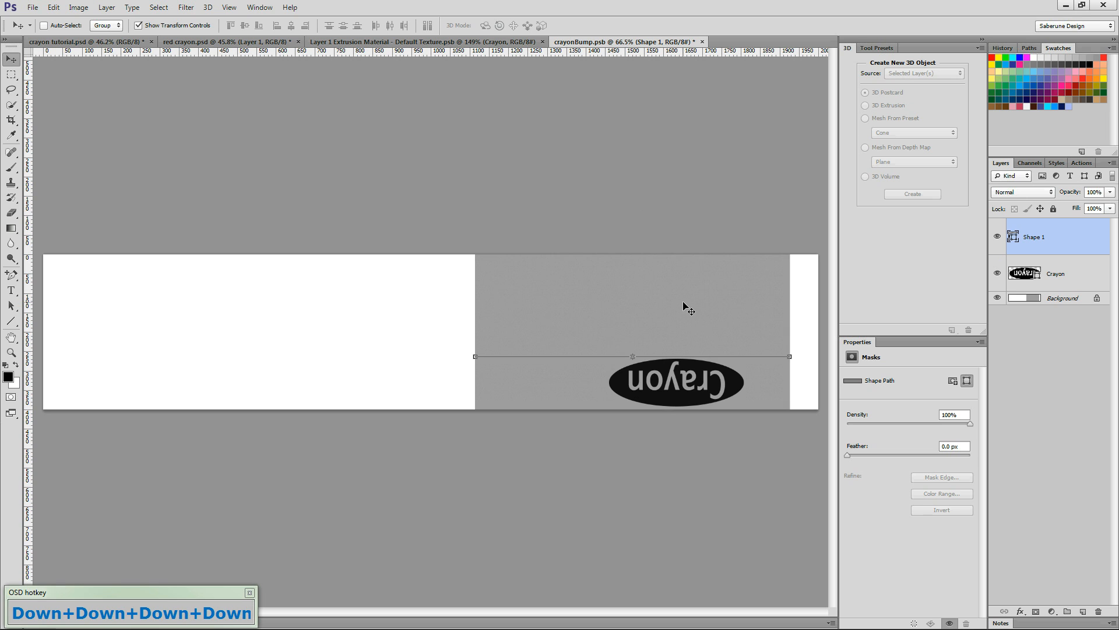
# Step: Delete the Crayon guide layer from the bump texture, then close the bump texture with its changes saved and the diffuse texture
pyautogui.click(686, 304)
pyautogui.click(1043, 270)
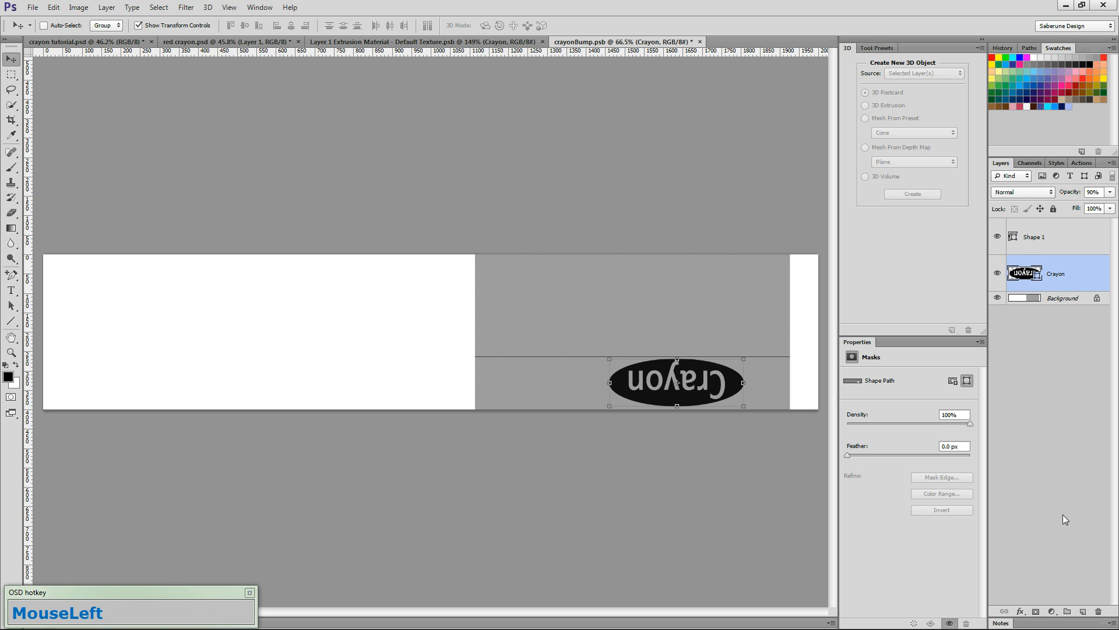
pyautogui.click(1099, 611)
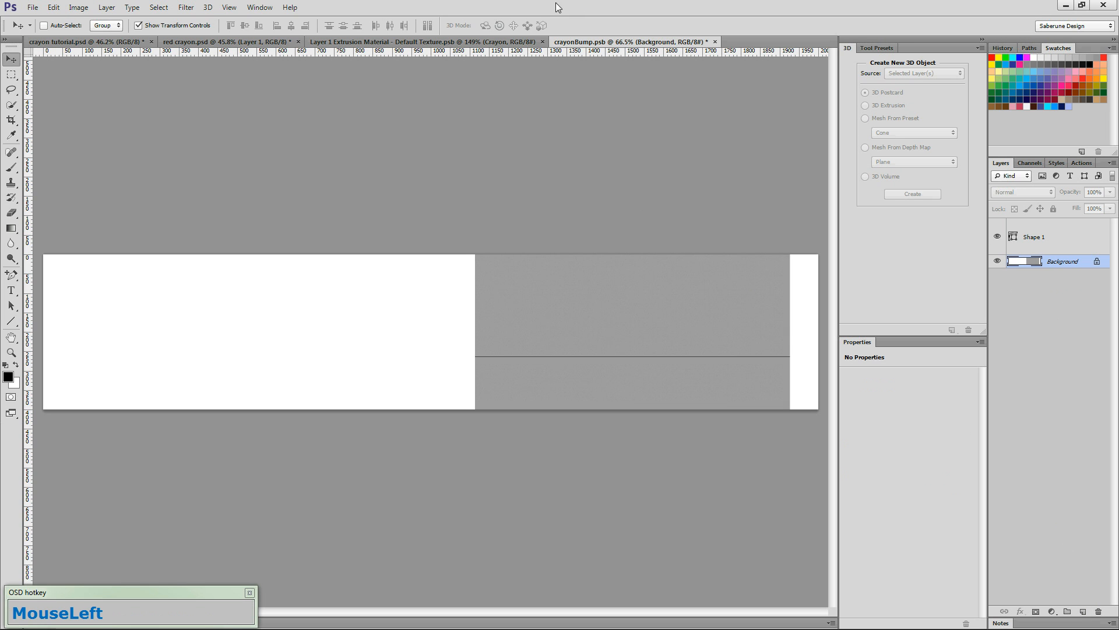
pyautogui.click(715, 42)
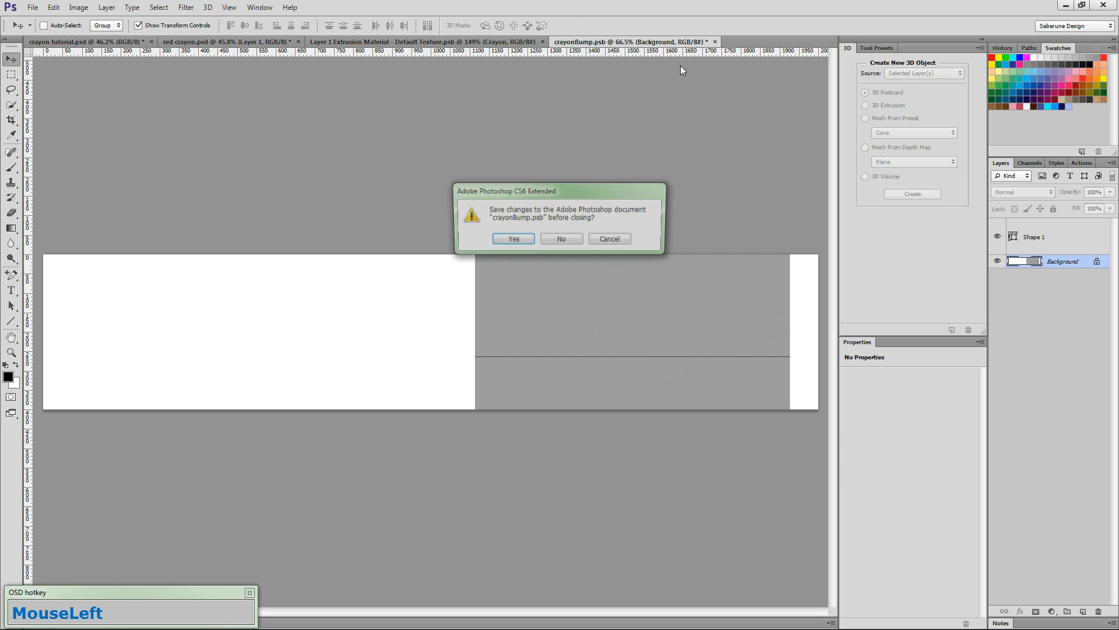
pyautogui.click(511, 240)
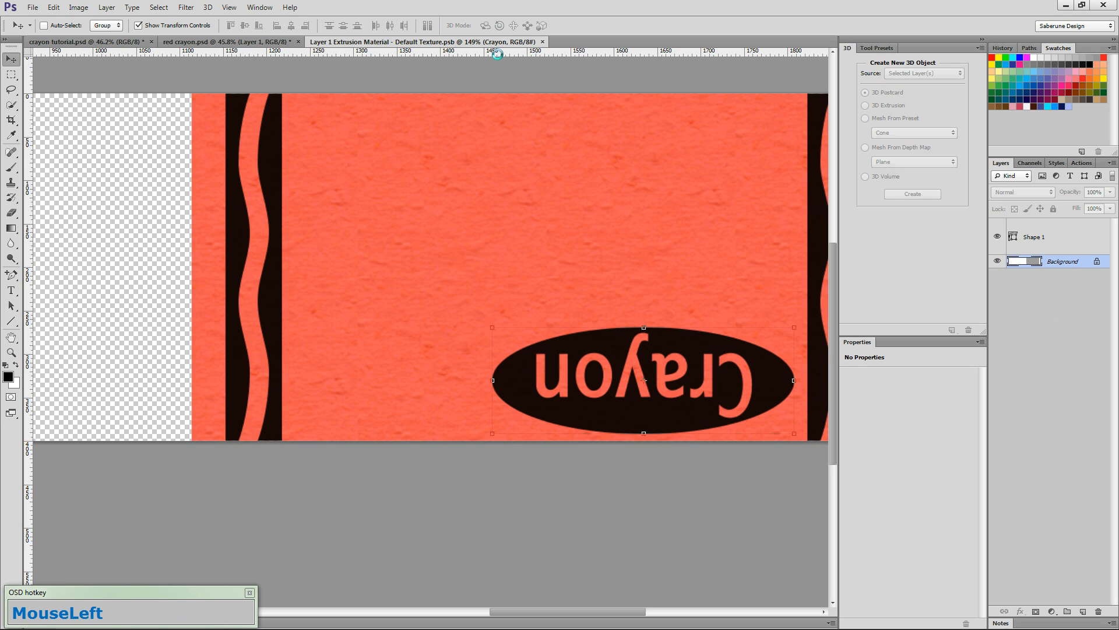
pyautogui.click(543, 42)
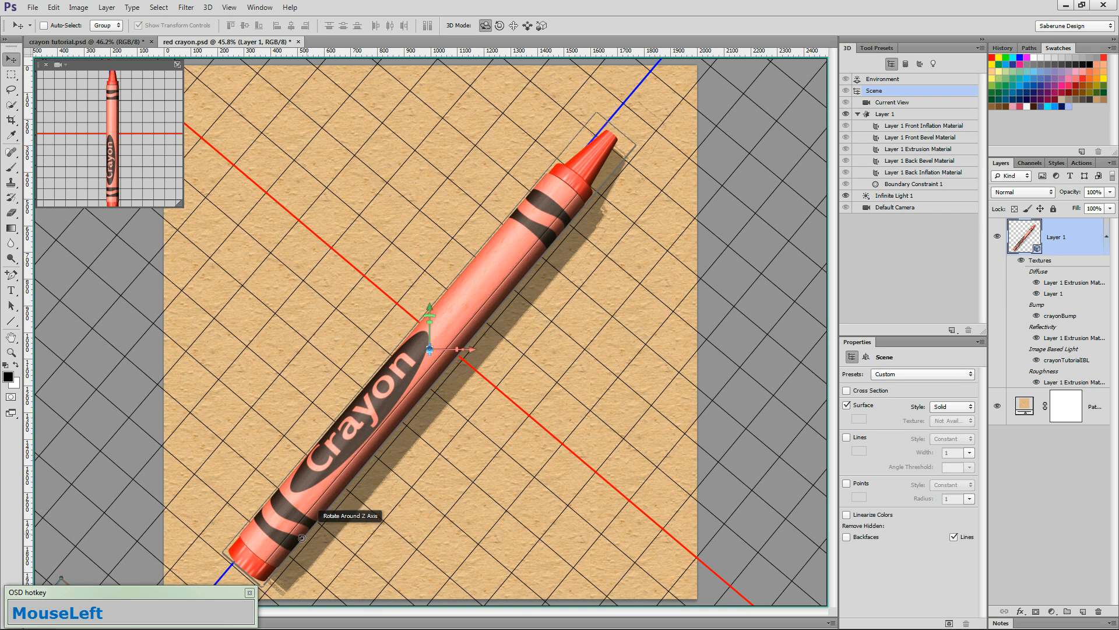
# Step: Select the 3D scene's environment and save the red crayon document
pyautogui.click(525, 231)
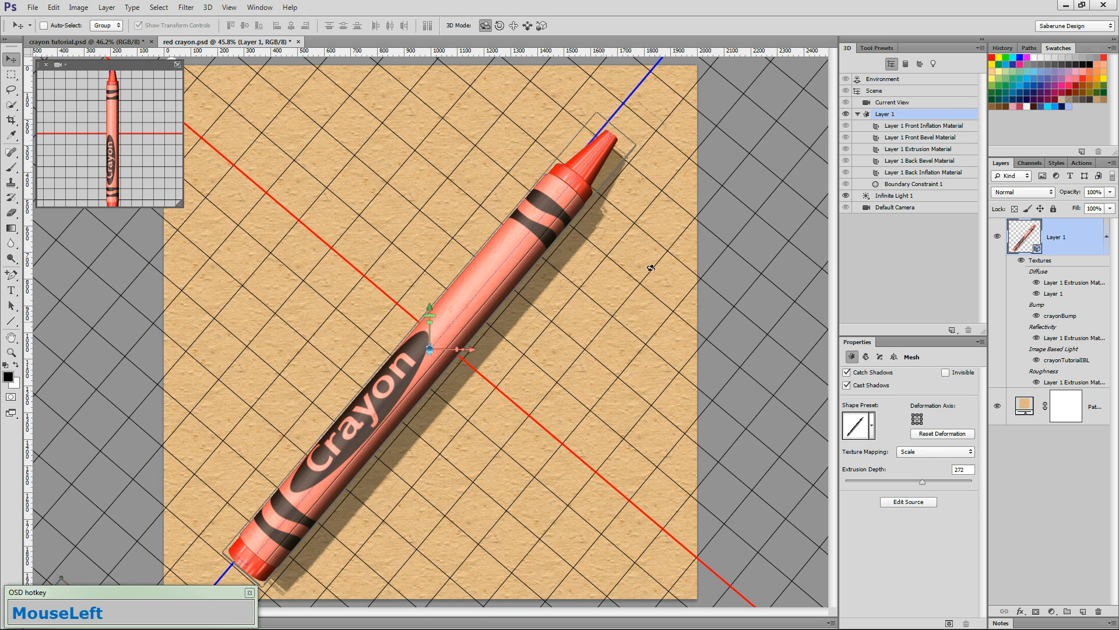
pyautogui.click(807, 167)
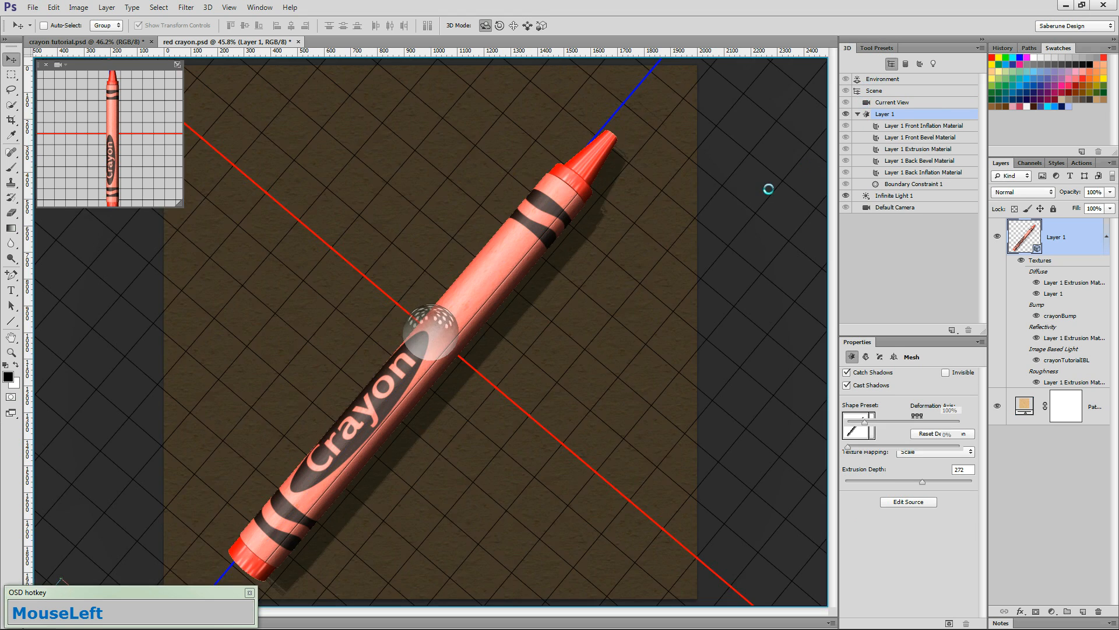
pyautogui.moveTo(660, 193)
pyautogui.mouseDown()
pyautogui.moveTo(653, 276)
pyautogui.moveTo(657, 221)
pyautogui.moveTo(661, 255)
pyautogui.moveTo(678, 220)
pyautogui.moveTo(651, 279)
pyautogui.mouseUp()
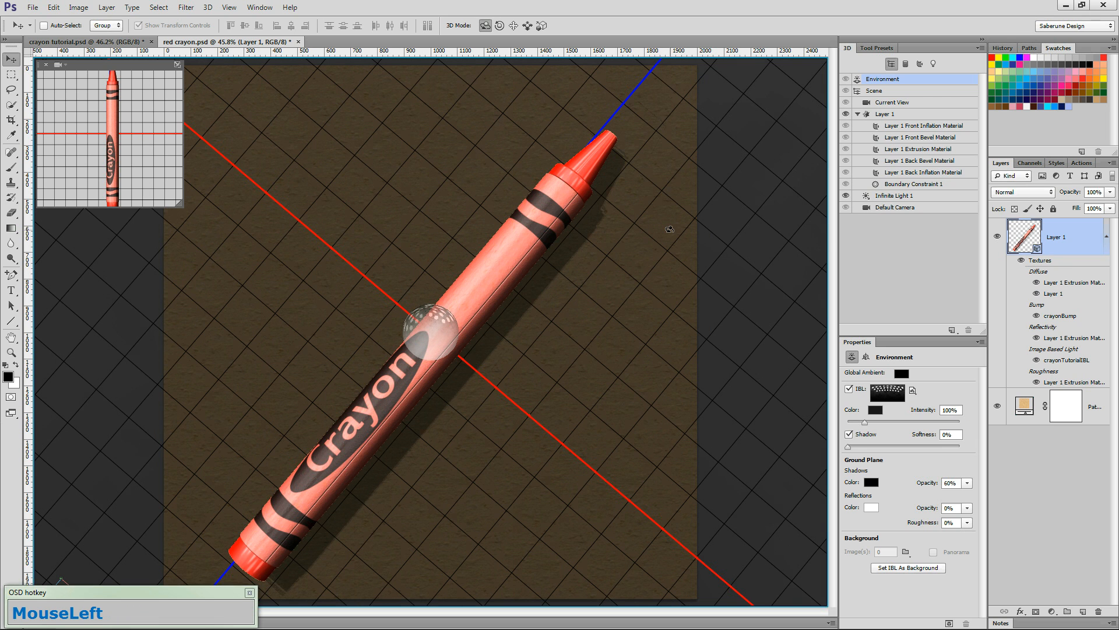
pyautogui.scroll(-1, 577, 314)
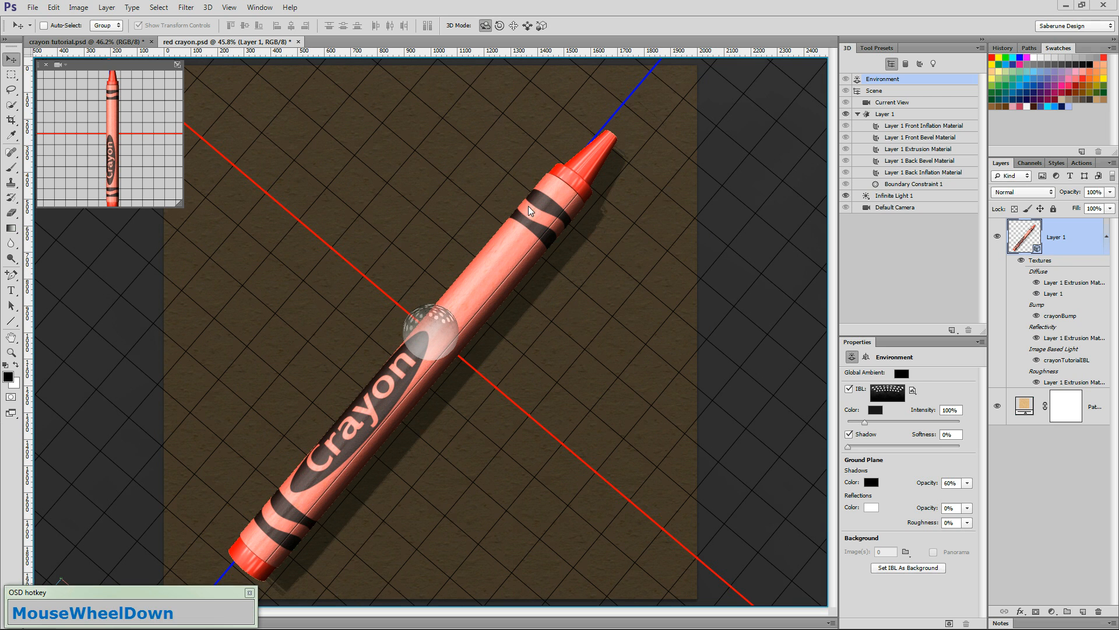
pyautogui.click(32, 8)
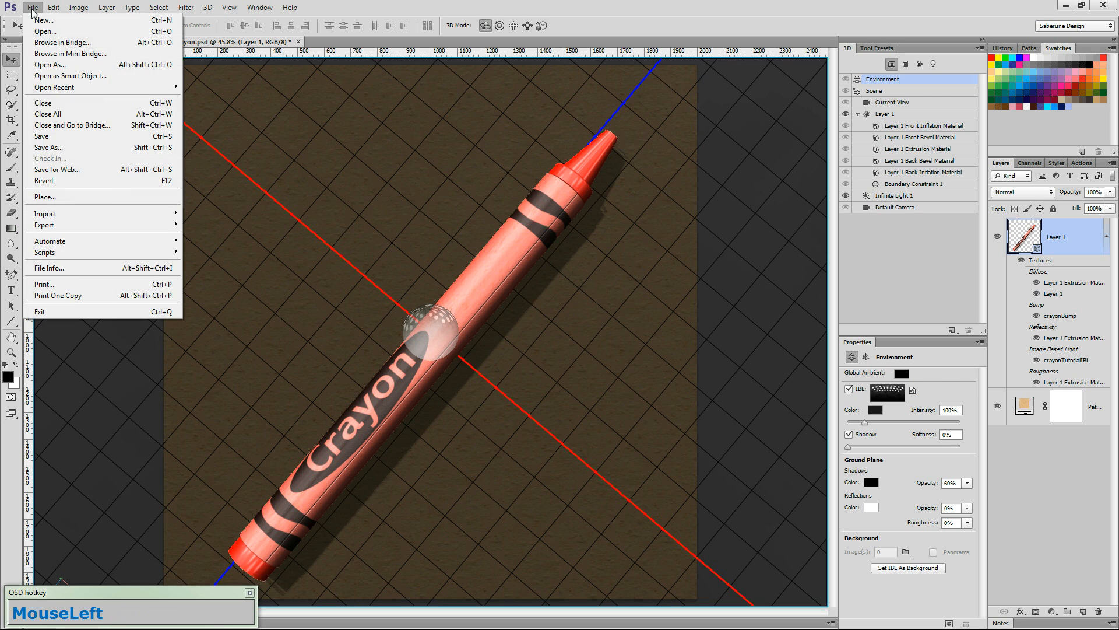
pyautogui.click(58, 137)
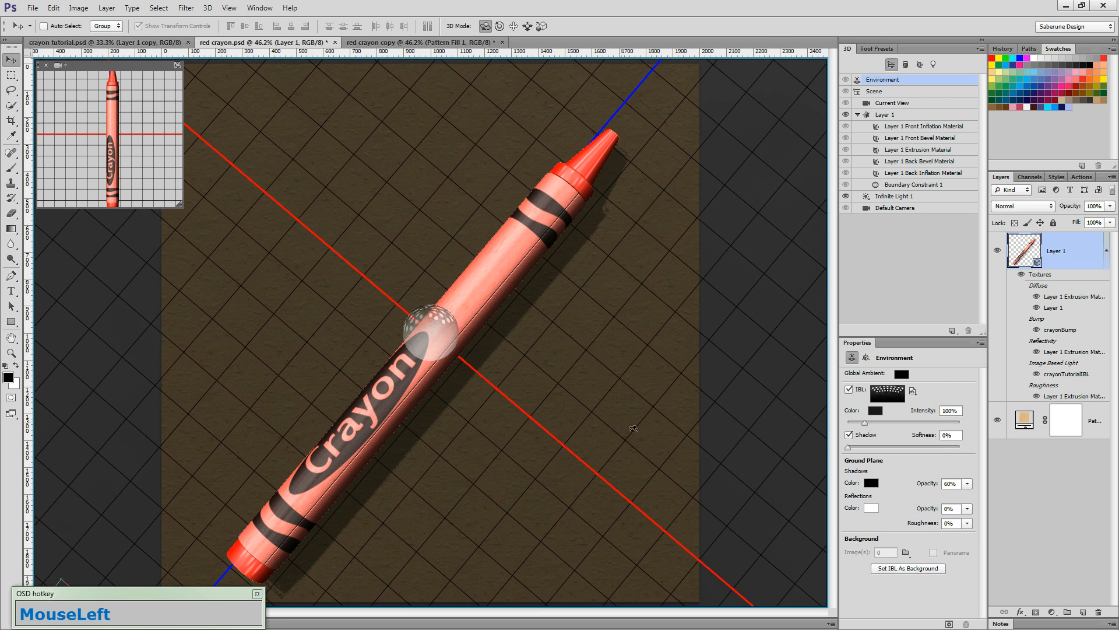
# Step: Start a full render of the crayon scene, stop it, and switch to the red crayon copy document
pyautogui.click(952, 623)
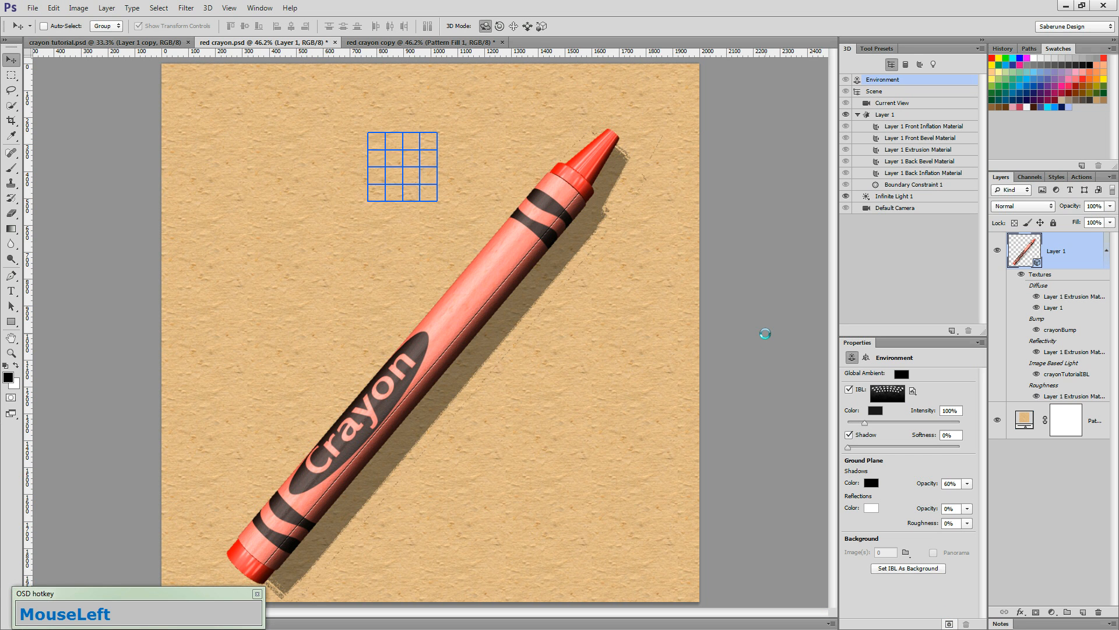
pyautogui.click(769, 281)
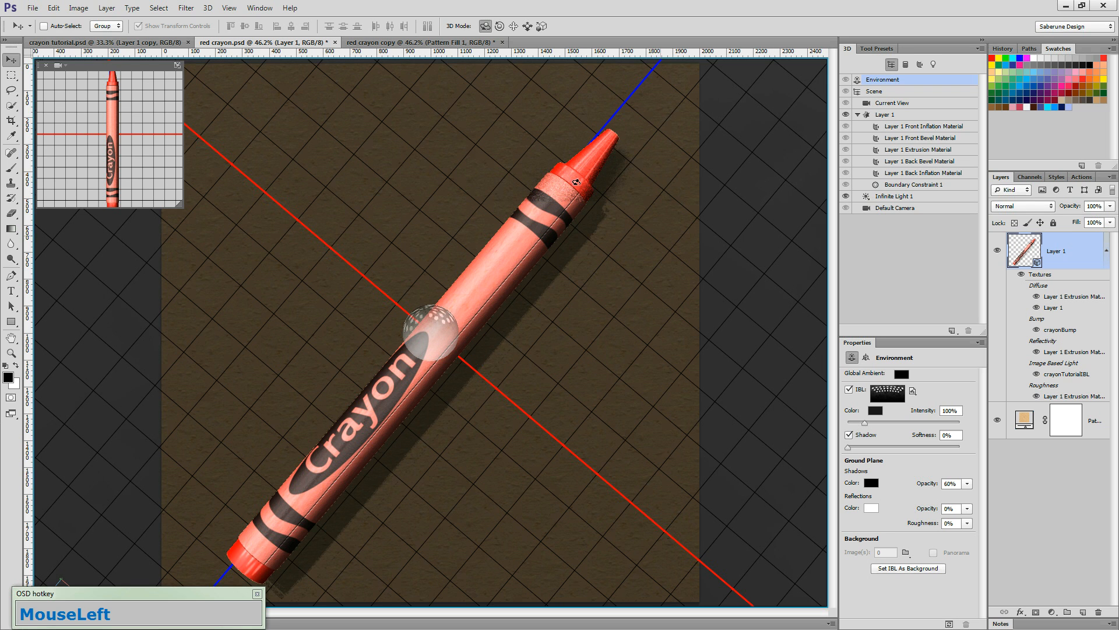
pyautogui.click(405, 44)
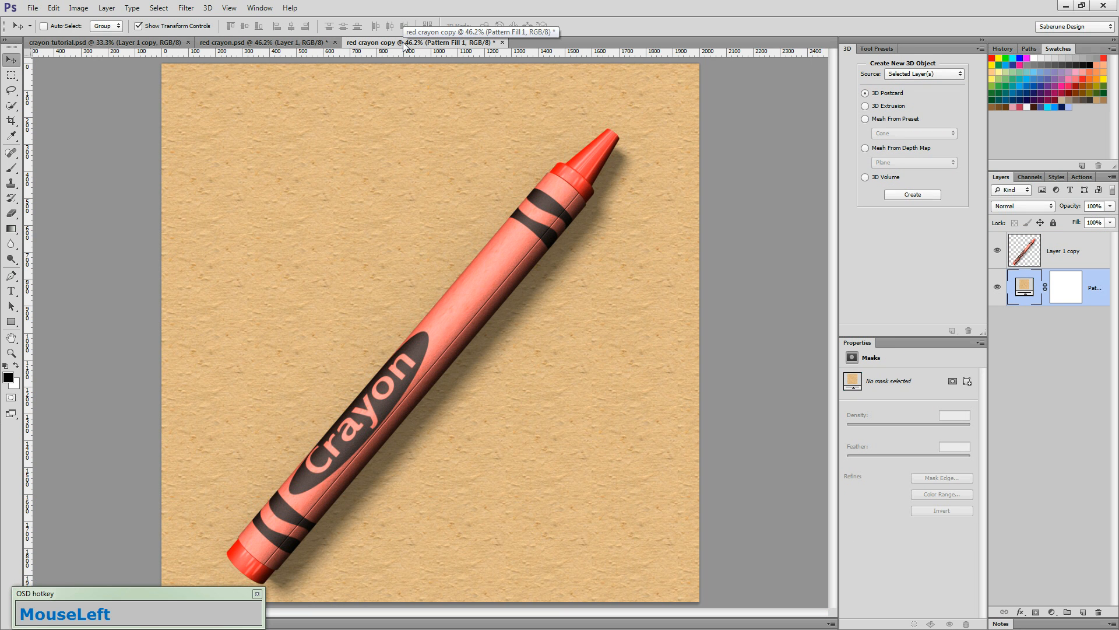